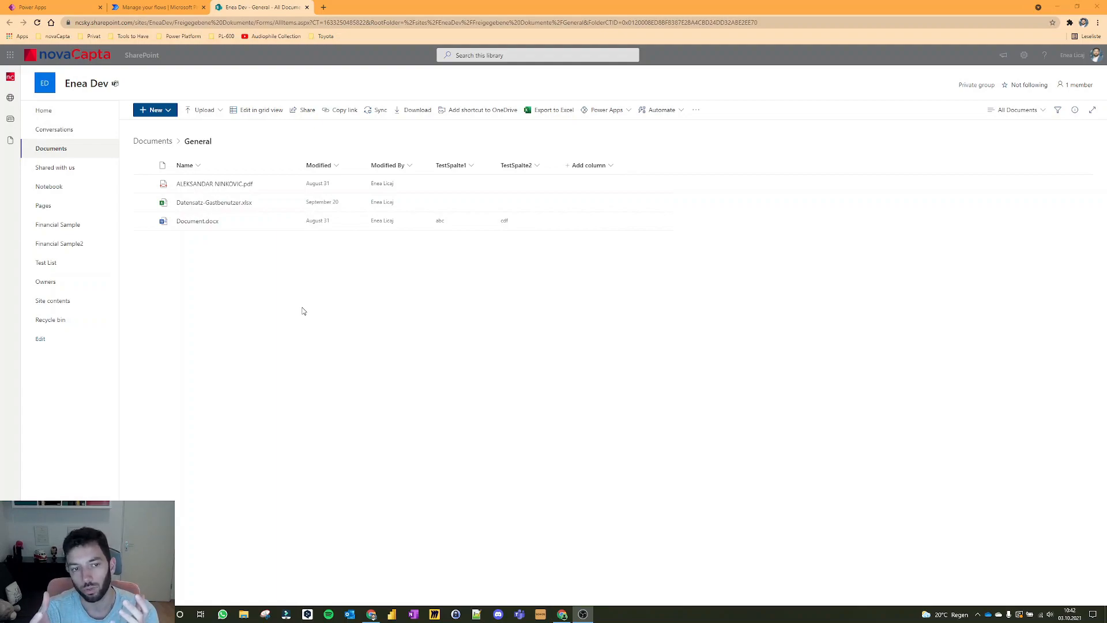
Create a document library named DemoApp from the site contents, keeping it shown in the site navigation.
{"action": "left_click", "coordinate": [53, 301]}
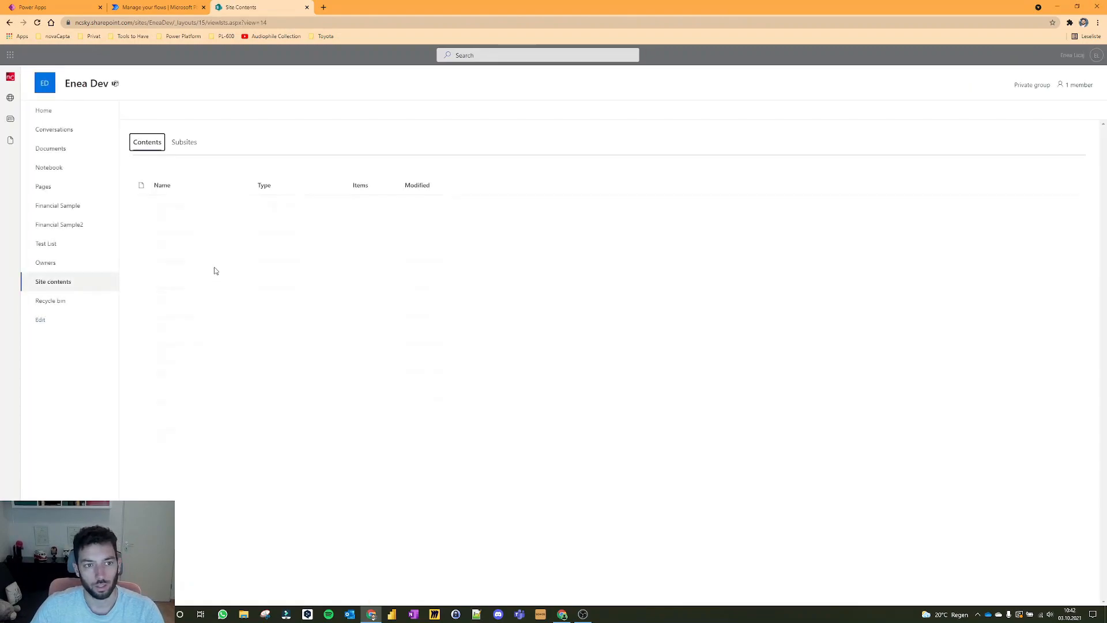
{"action": "left_click", "coordinate": [161, 111]}
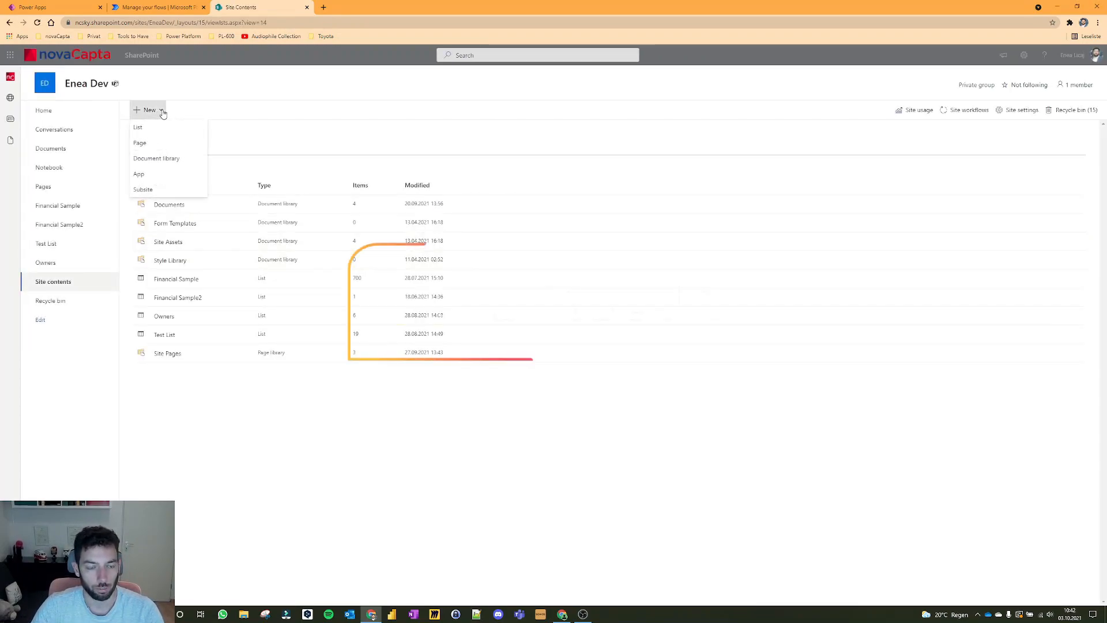
{"action": "left_click", "coordinate": [166, 157]}
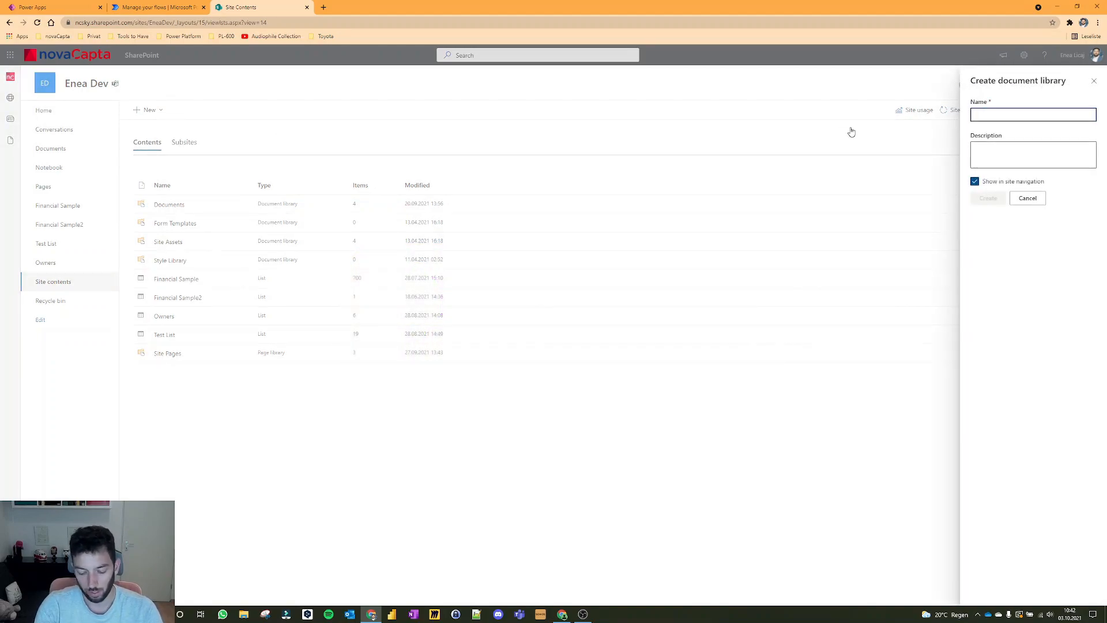
{"action": "type", "text": "DemoApp"}
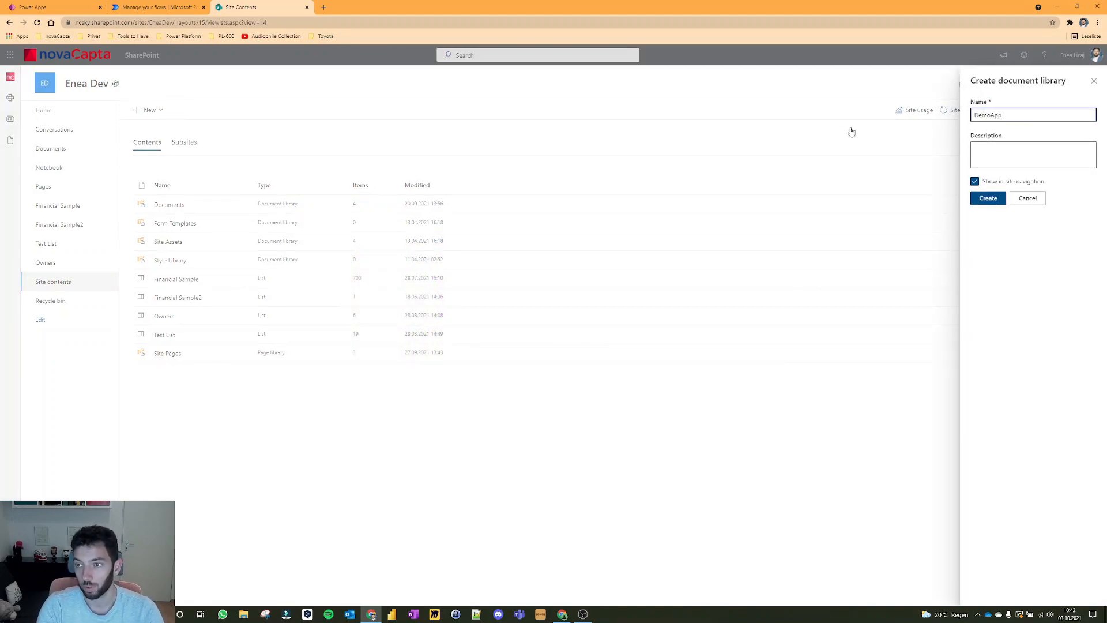
{"action": "left_click", "coordinate": [988, 199]}
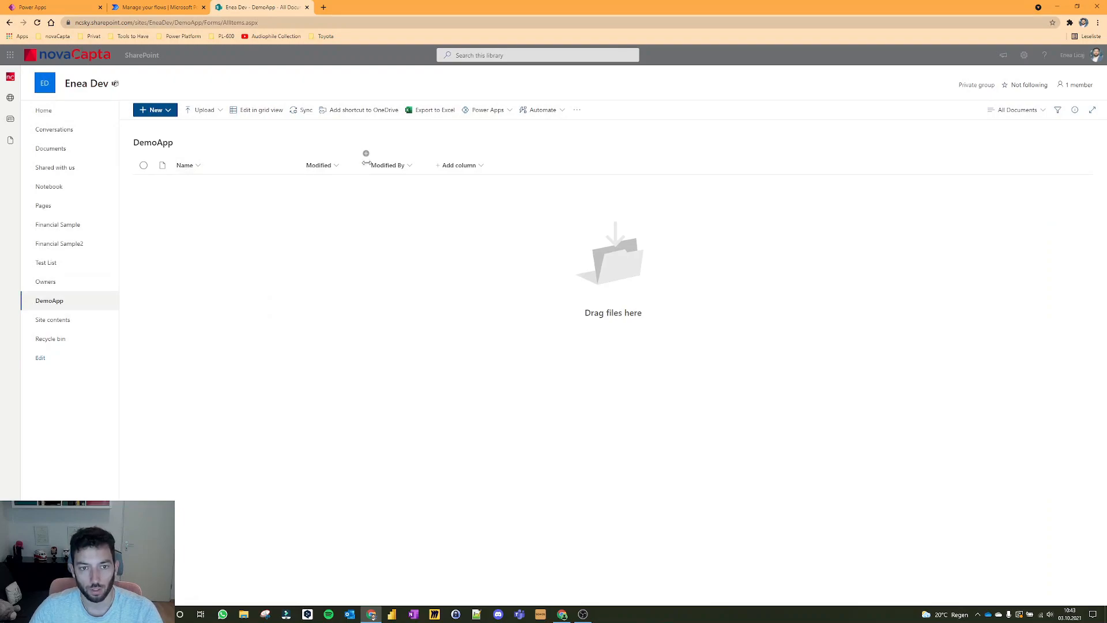
Hide the Modified and Modified By columns in the DemoApp library view.
{"action": "left_click", "coordinate": [336, 168]}
{"action": "mouse_move", "coordinate": [341, 245]}
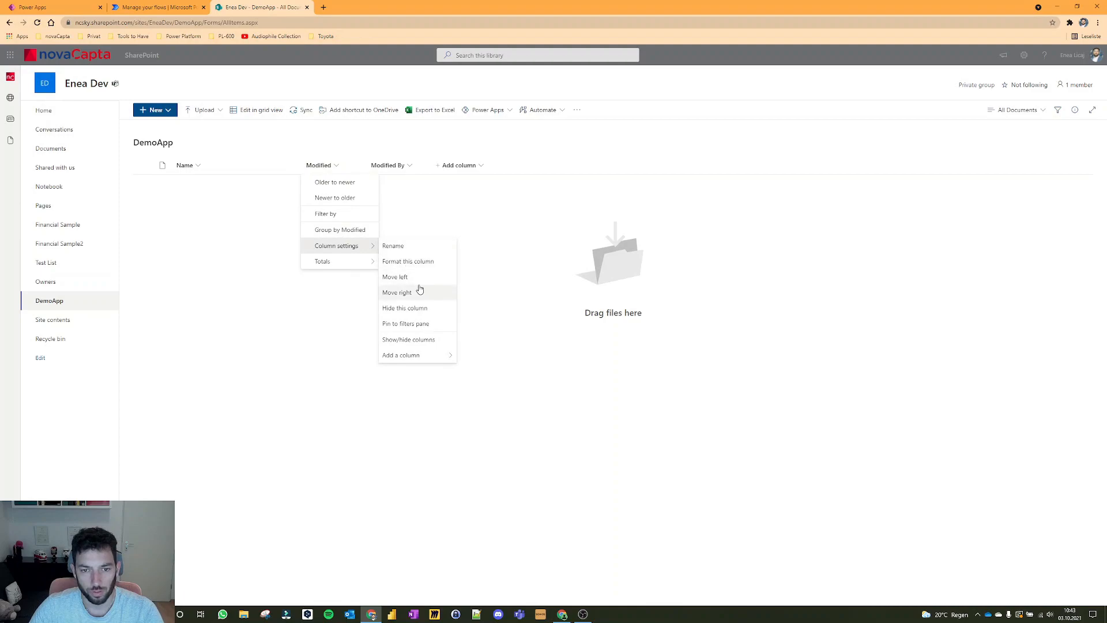
{"action": "left_click", "coordinate": [424, 309]}
{"action": "left_click", "coordinate": [326, 165]}
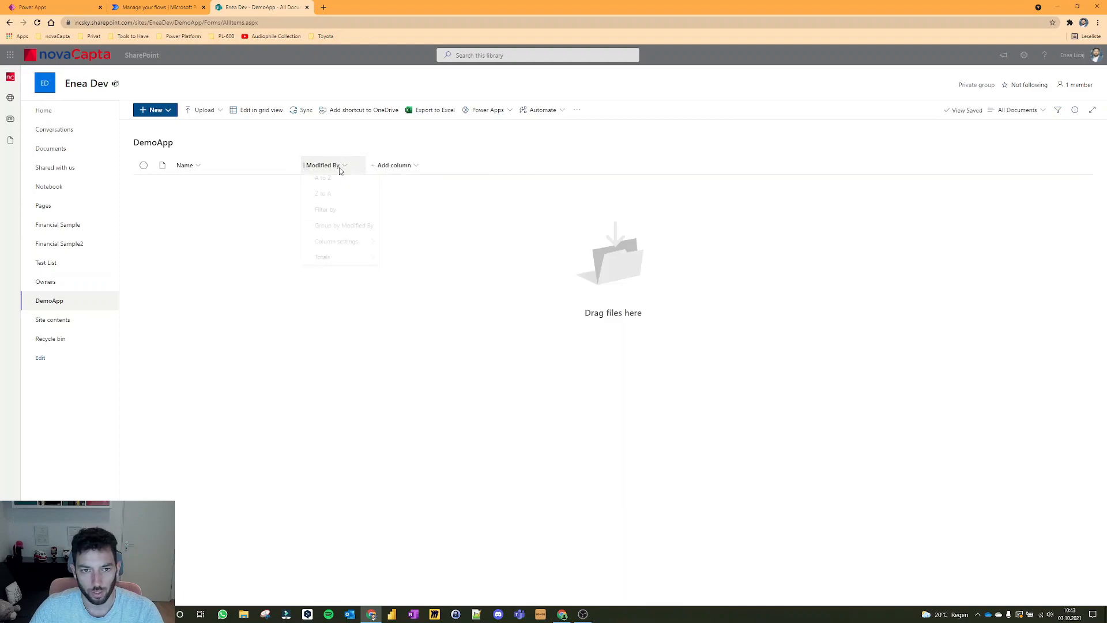
{"action": "mouse_move", "coordinate": [373, 247]}
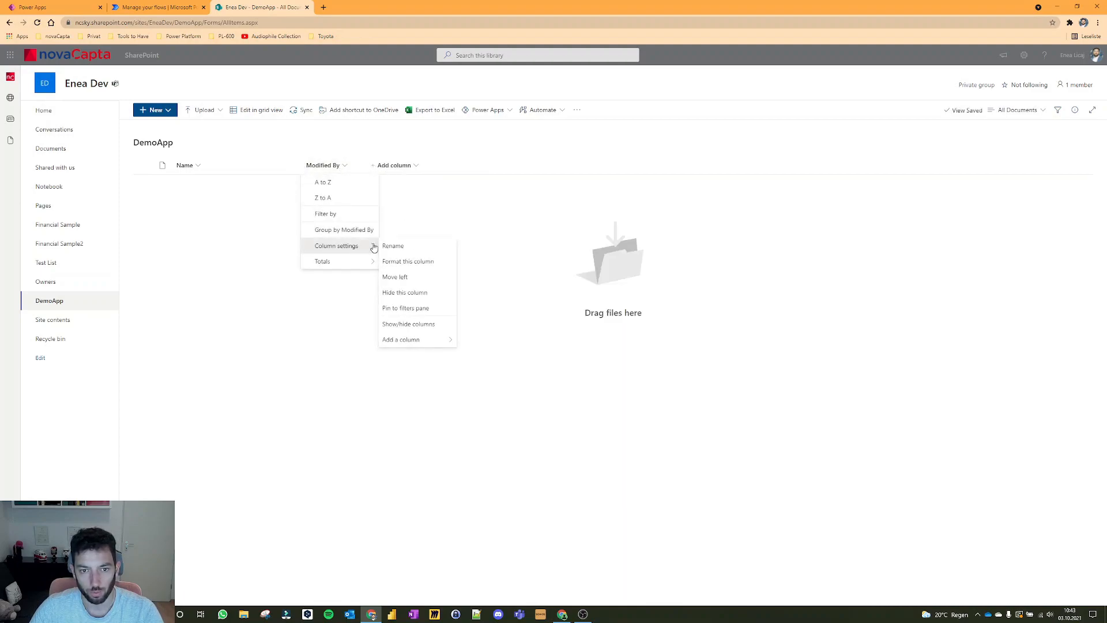
{"action": "left_click", "coordinate": [415, 293]}
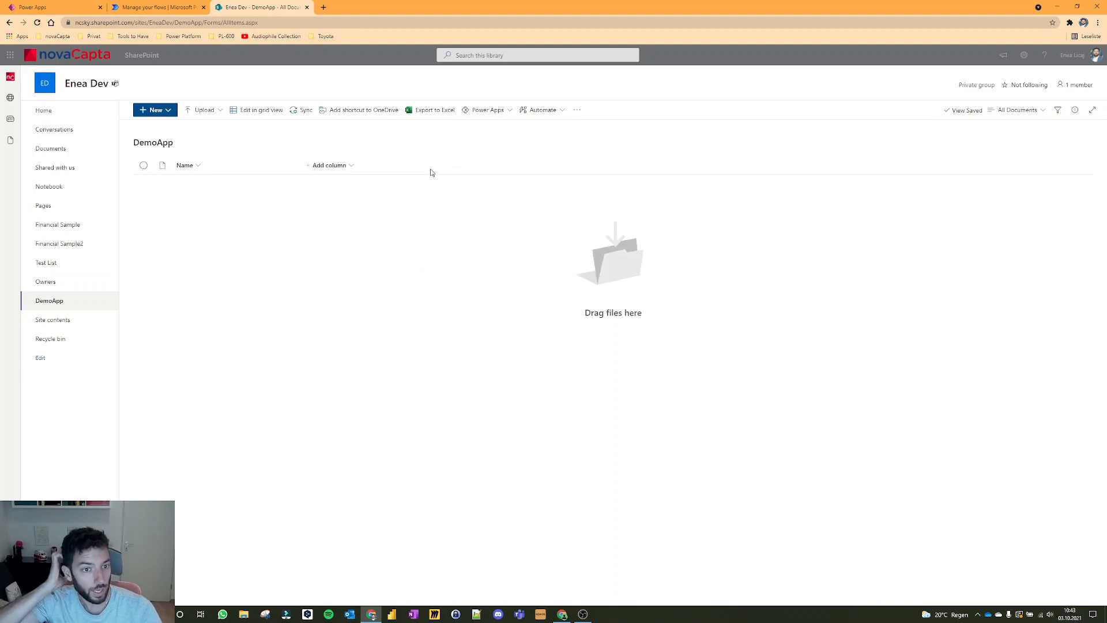
Add a single line of text column named RequestID to the DemoApp library.
{"action": "left_click", "coordinate": [329, 166]}
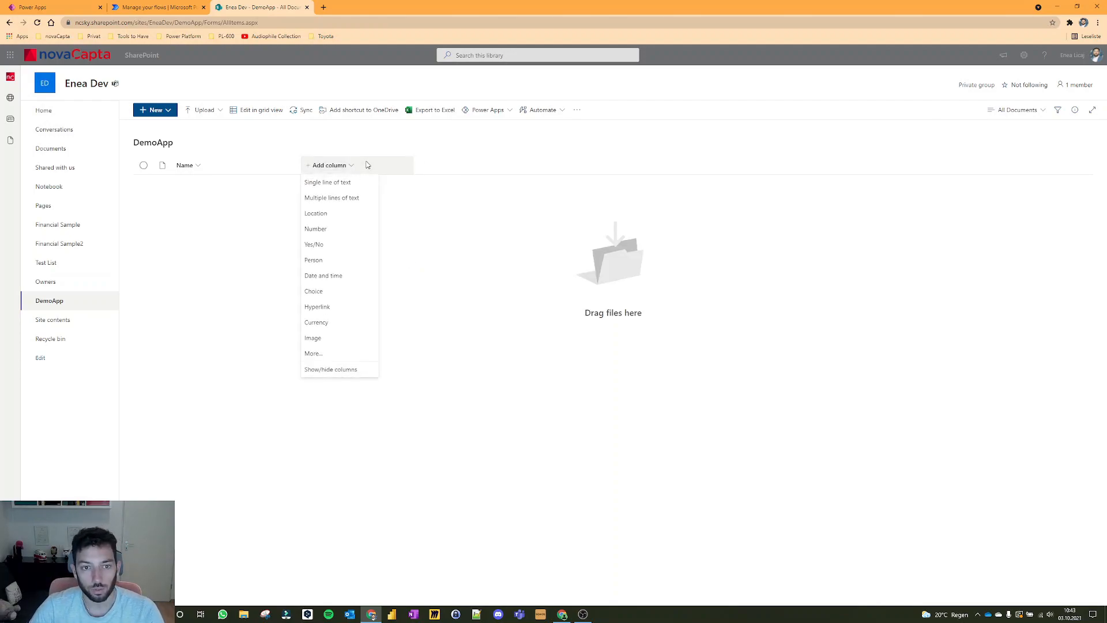
{"action": "left_click", "coordinate": [334, 185]}
{"action": "left_click", "coordinate": [1020, 101]}
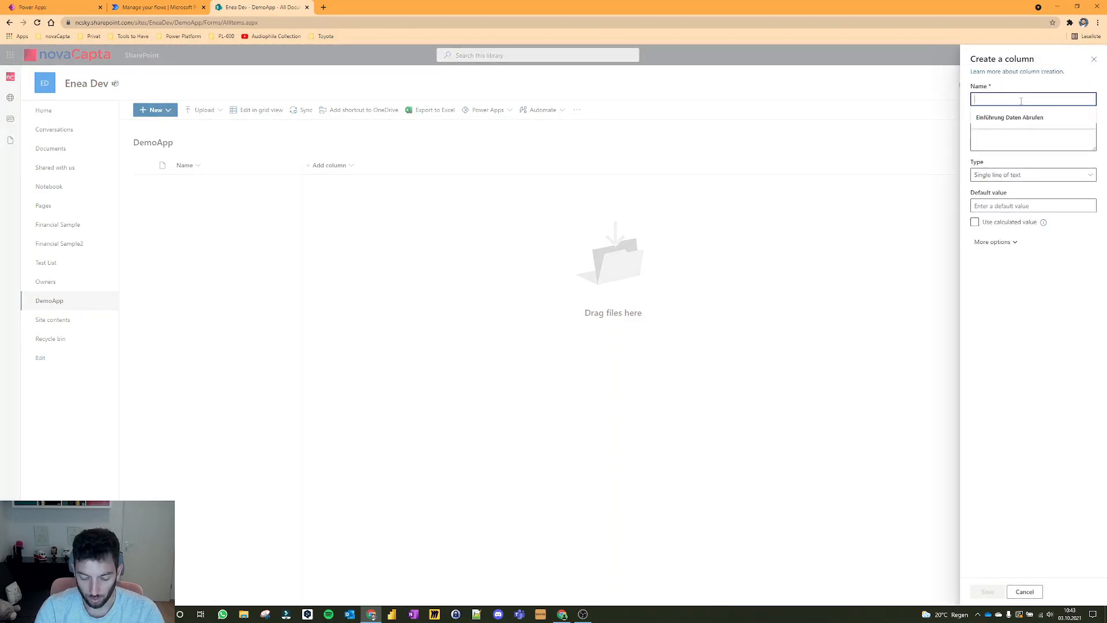
{"action": "type", "text": "Request"}
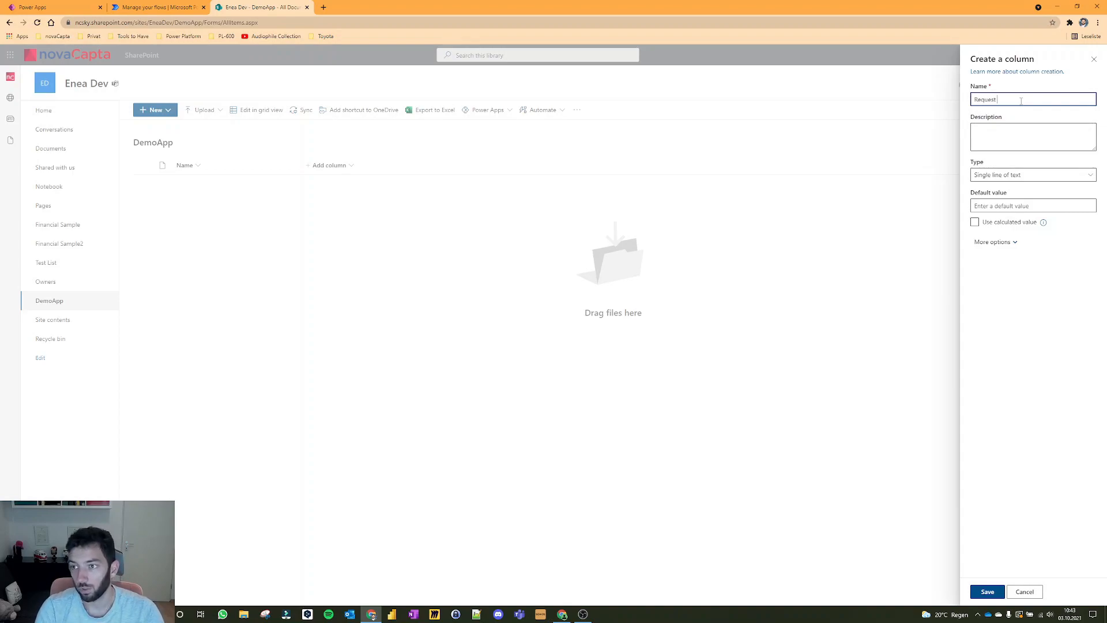
{"action": "type", "text": " ID"}
{"action": "key", "text": "Left"}
{"action": "key", "text": "Left"}
{"action": "key", "text": "BackSpace"}
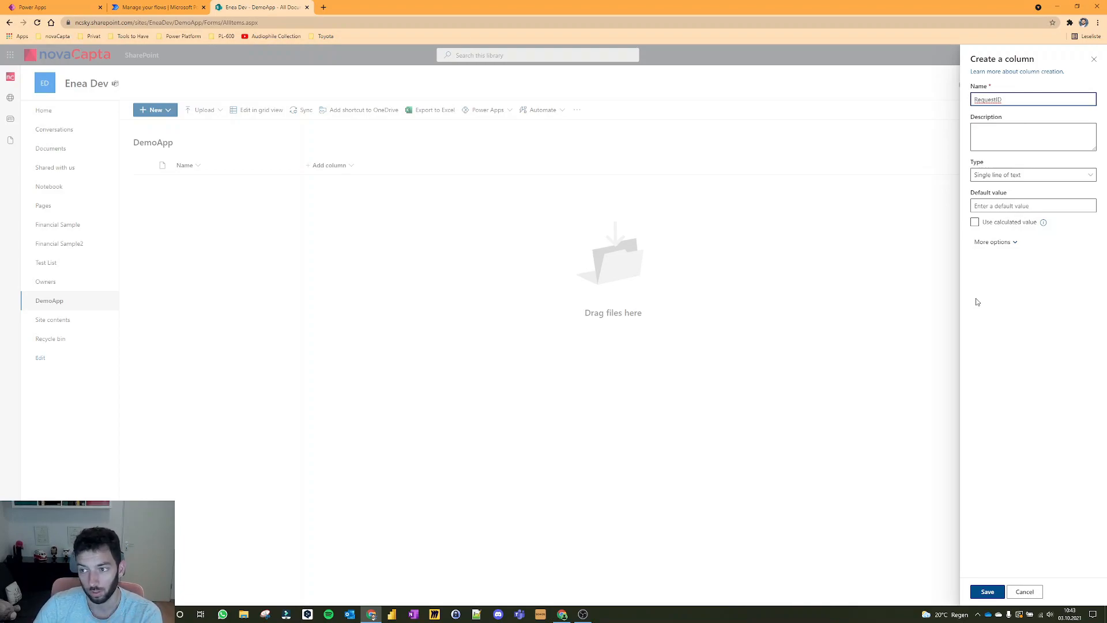
{"action": "left_click", "coordinate": [987, 592]}
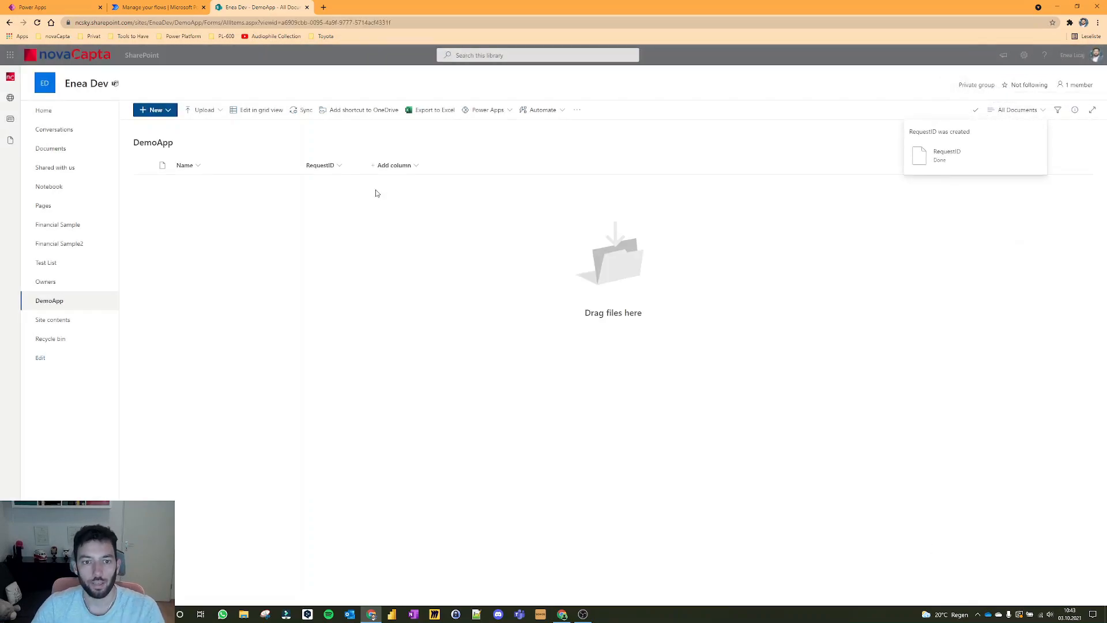
Add a single line of text column named Request to the library.
{"action": "left_click", "coordinate": [396, 169]}
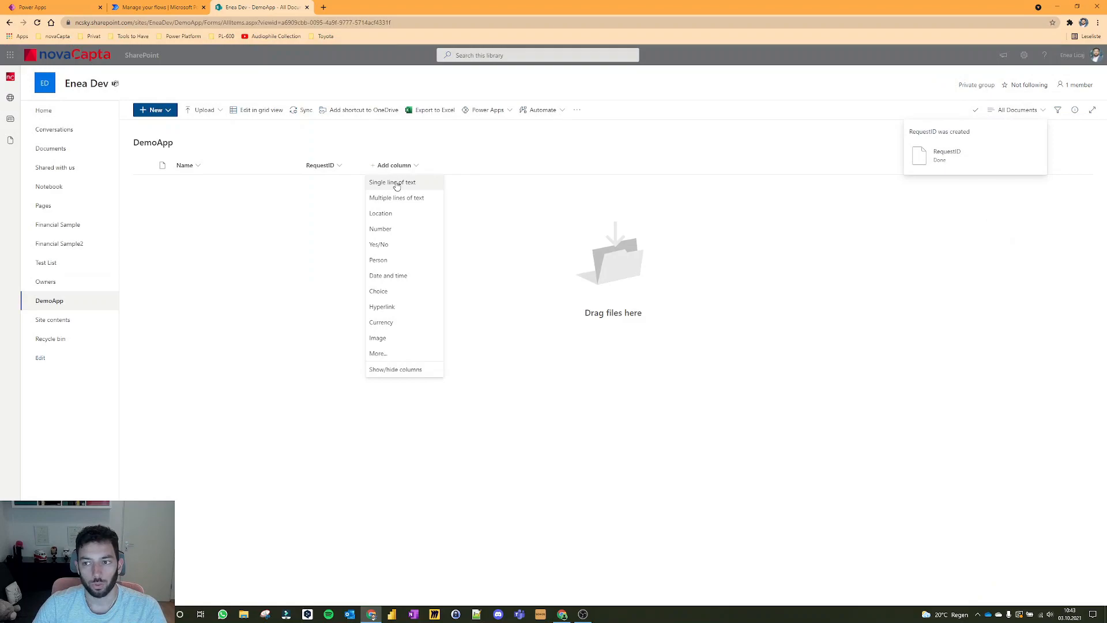
{"action": "left_click", "coordinate": [396, 183]}
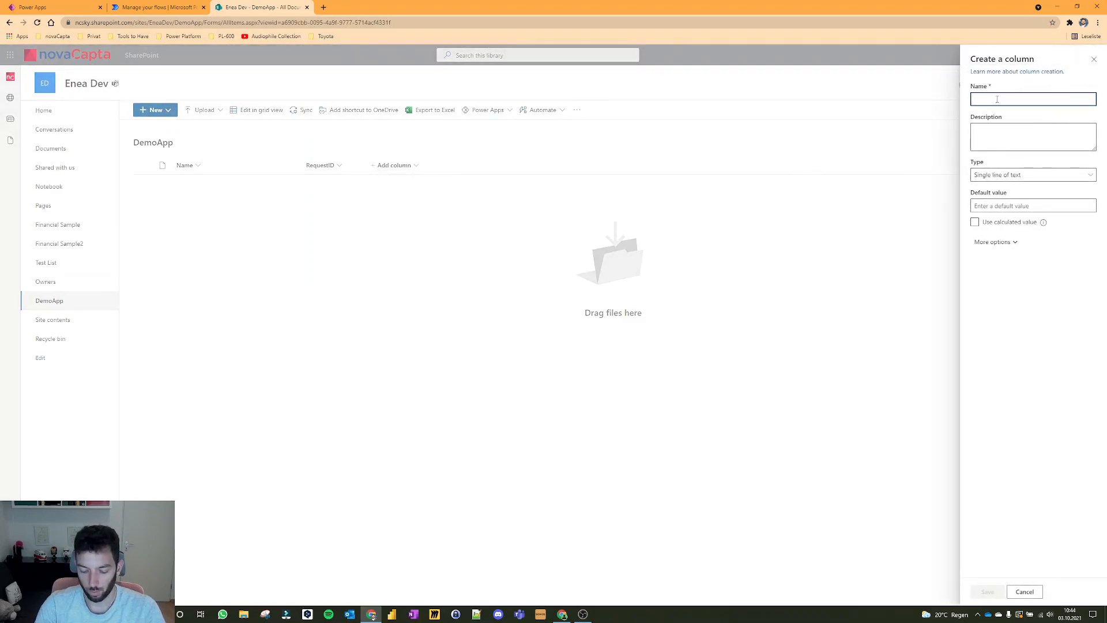
{"action": "type", "text": "Request"}
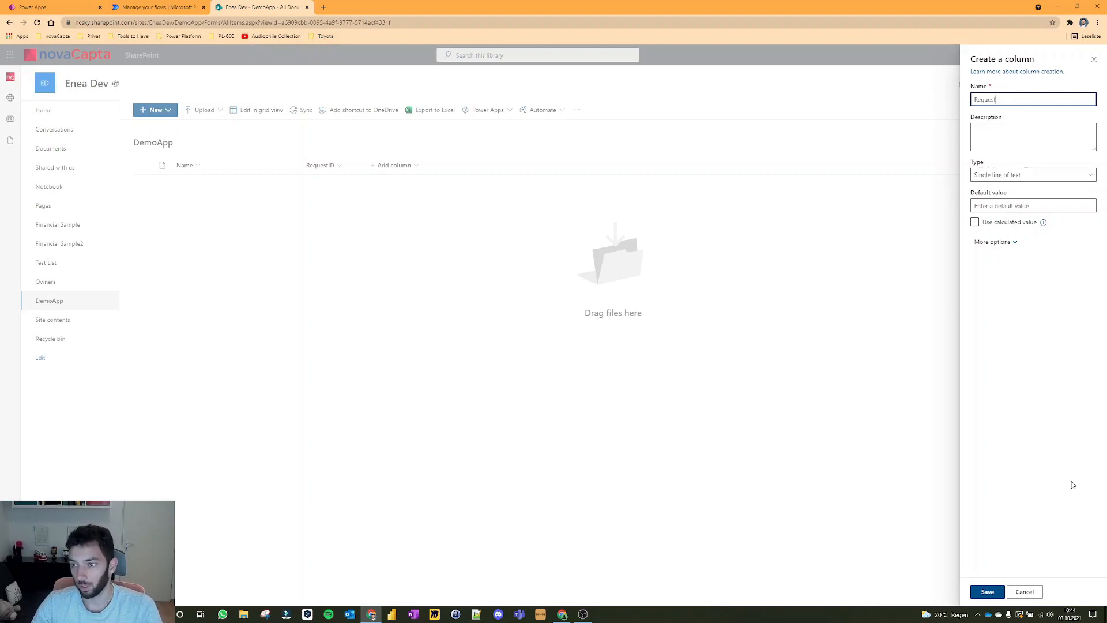
{"action": "left_click", "coordinate": [998, 593]}
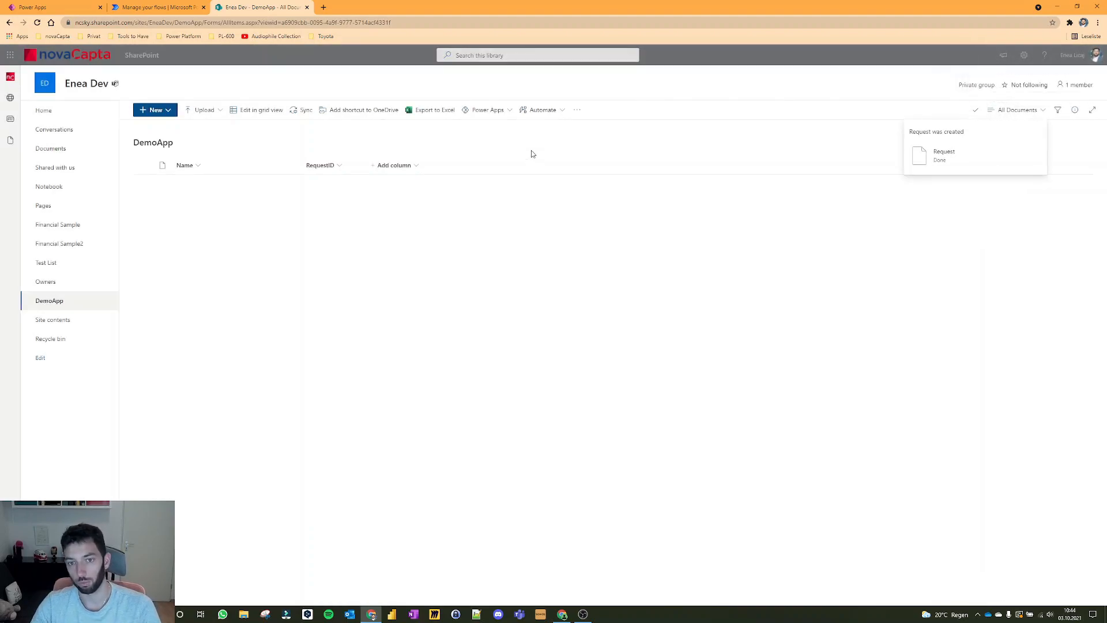
Add a Person column named Requestor to the library, leaving its additional options at their defaults.
{"action": "left_click", "coordinate": [471, 166]}
{"action": "left_click", "coordinate": [760, 198]}
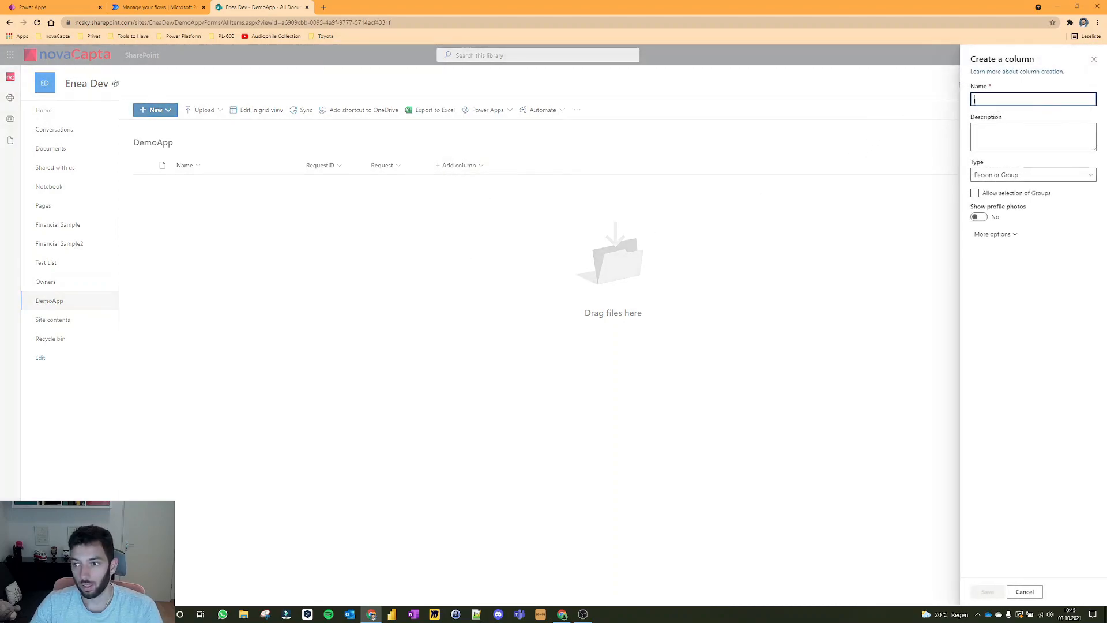
{"action": "type", "text": "R"}
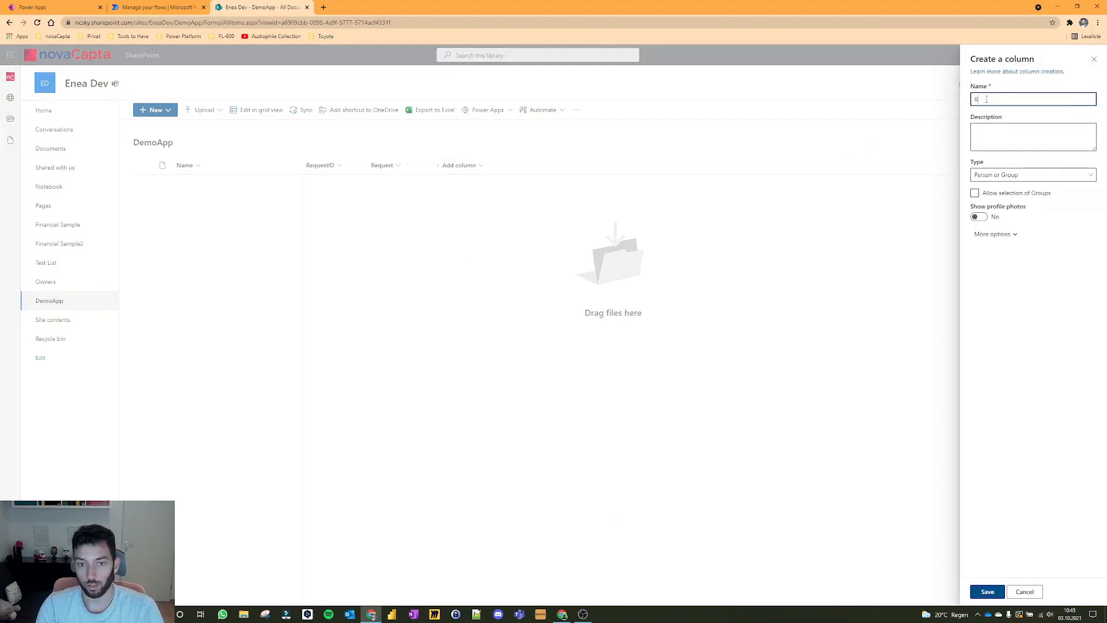
{"action": "type", "text": "equestor"}
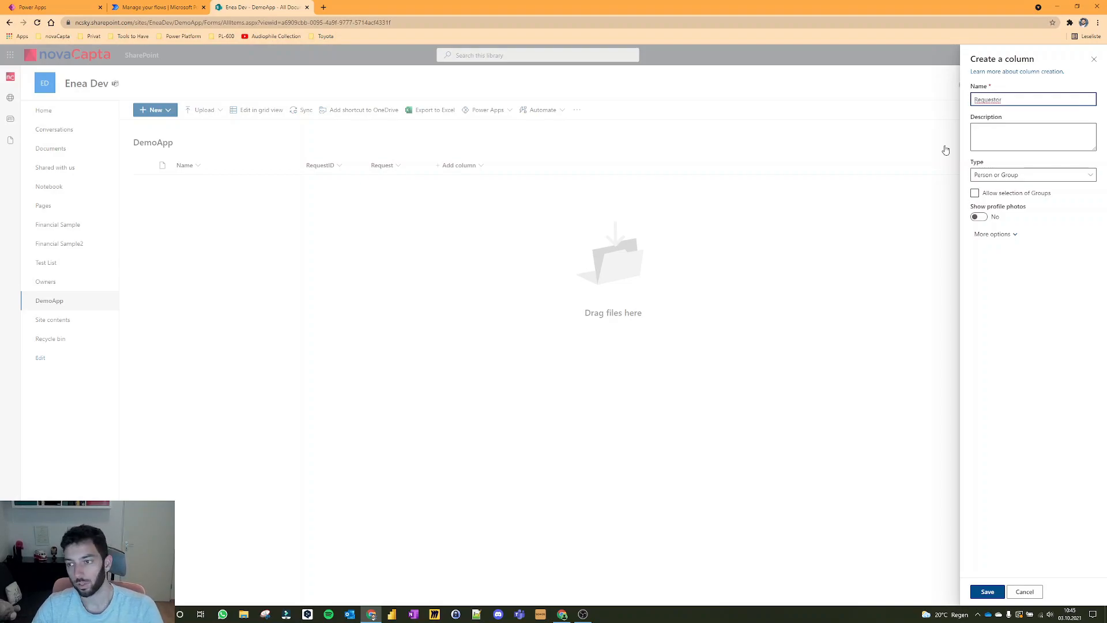
{"action": "left_click", "coordinate": [1012, 236]}
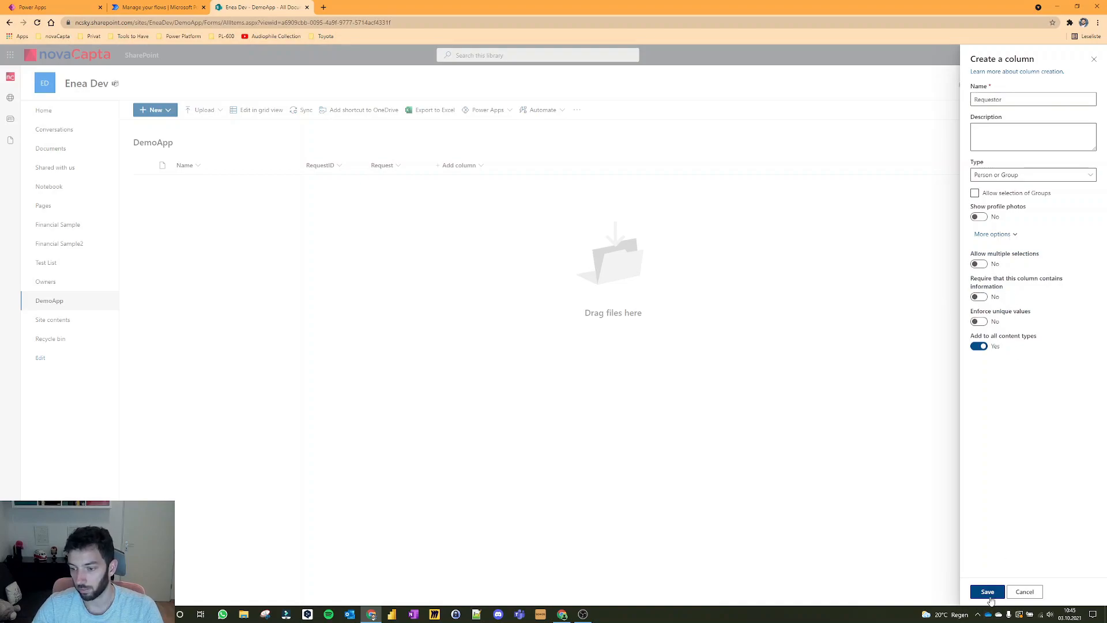
{"action": "left_click", "coordinate": [988, 592]}
Set up a new Choice column named Status with the choices New, Approved and Declined.
{"action": "left_click", "coordinate": [542, 168]}
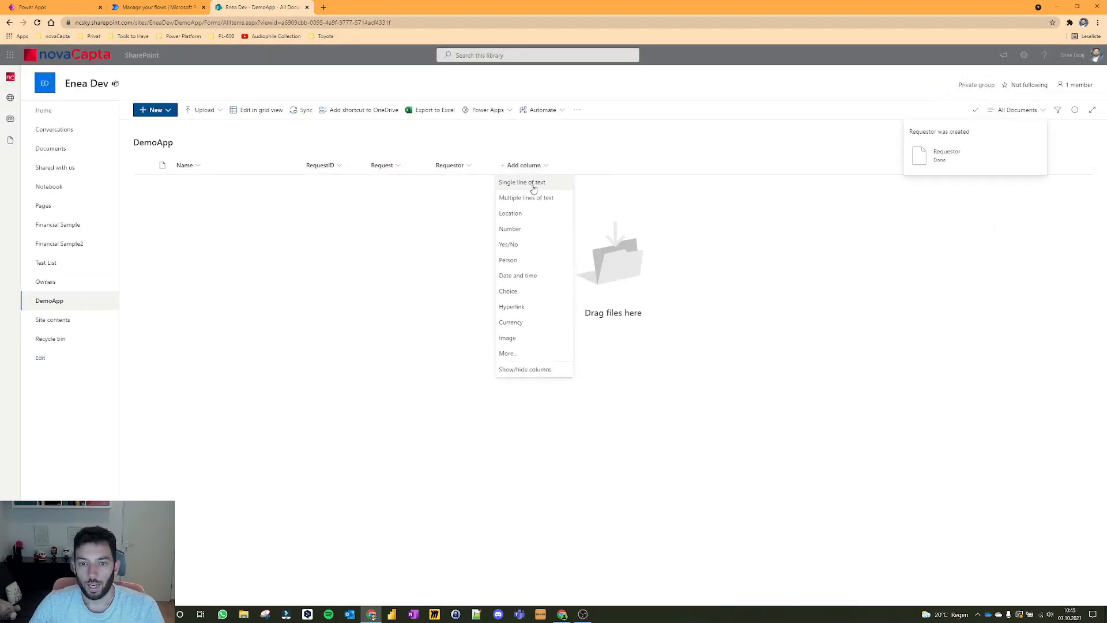
{"action": "left_click", "coordinate": [508, 291]}
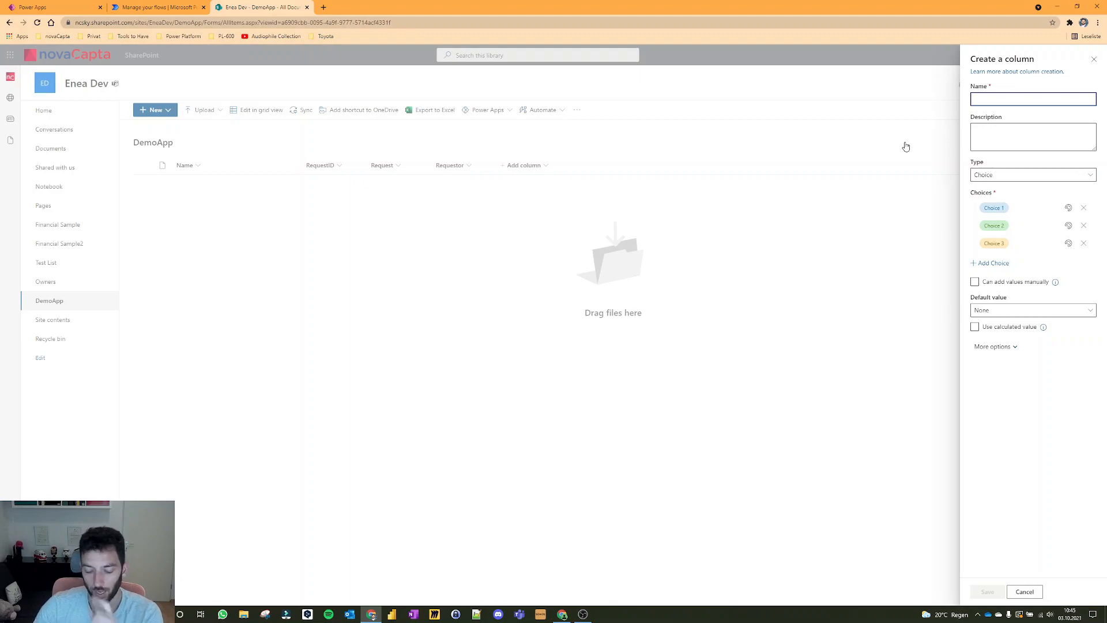
{"action": "type", "text": "Status"}
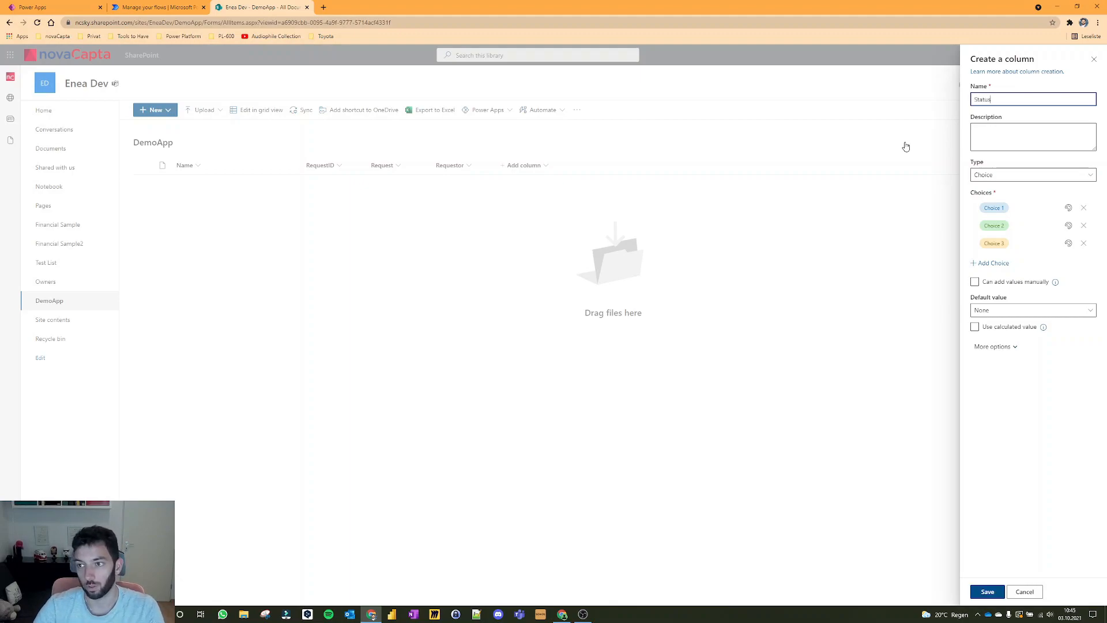
{"action": "left_click", "coordinate": [1009, 207]}
{"action": "type", "text": "New"}
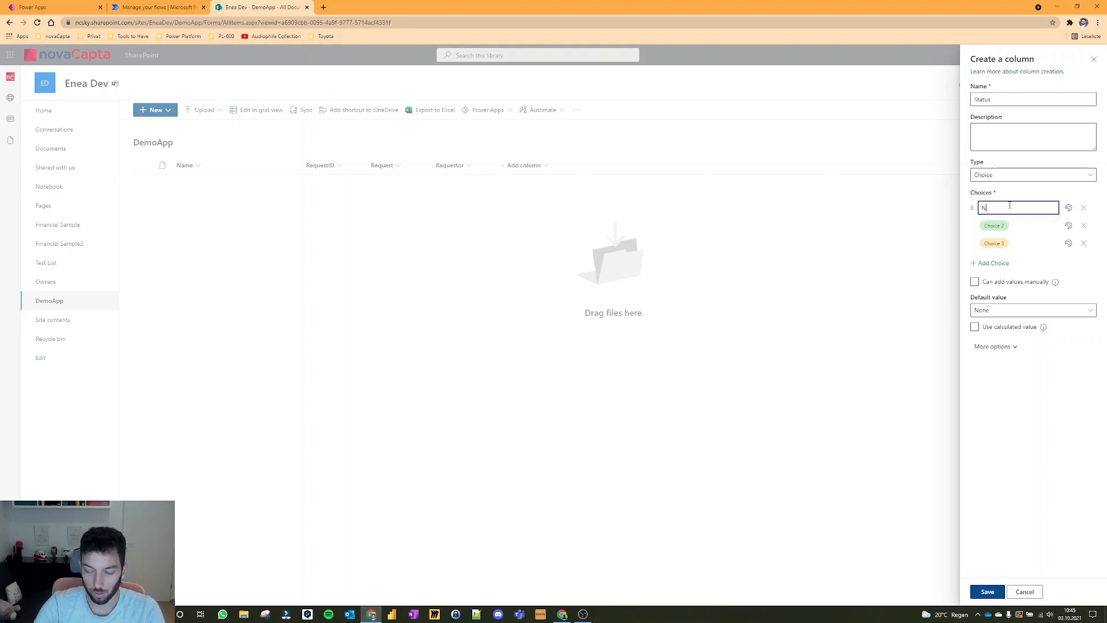
{"action": "left_click", "coordinate": [996, 225]}
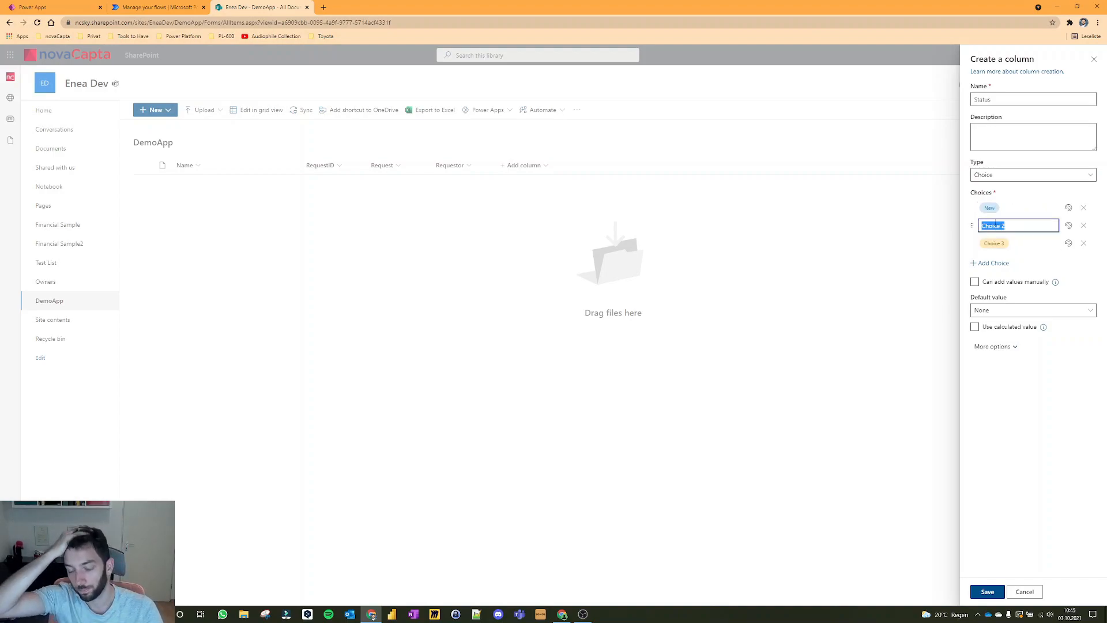
{"action": "type", "text": "Aprov"}
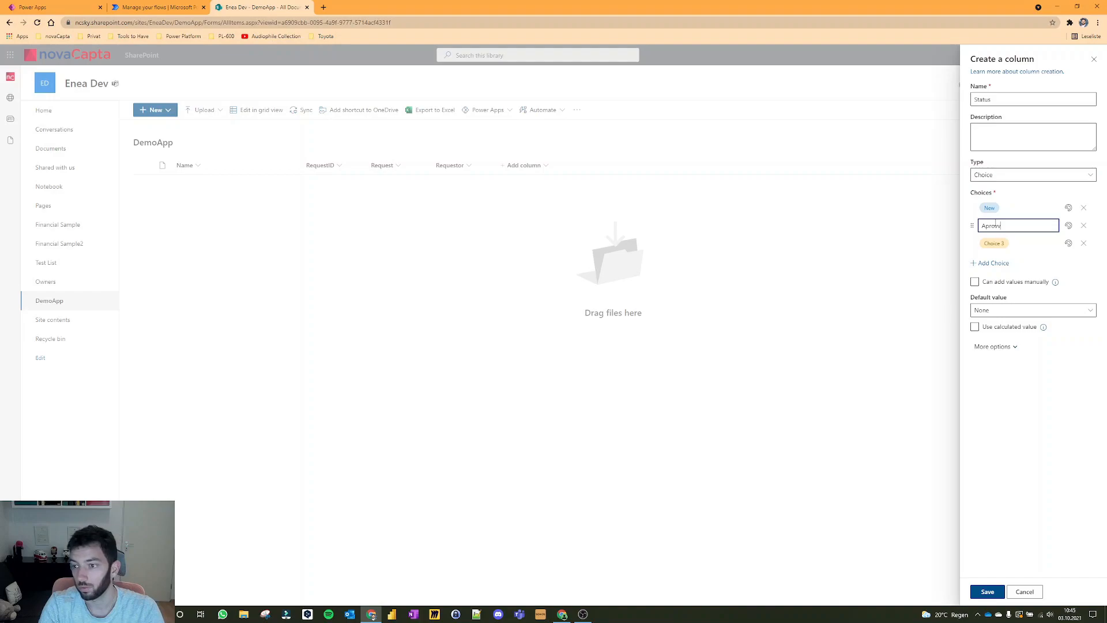
{"action": "type", "text": "roved"}
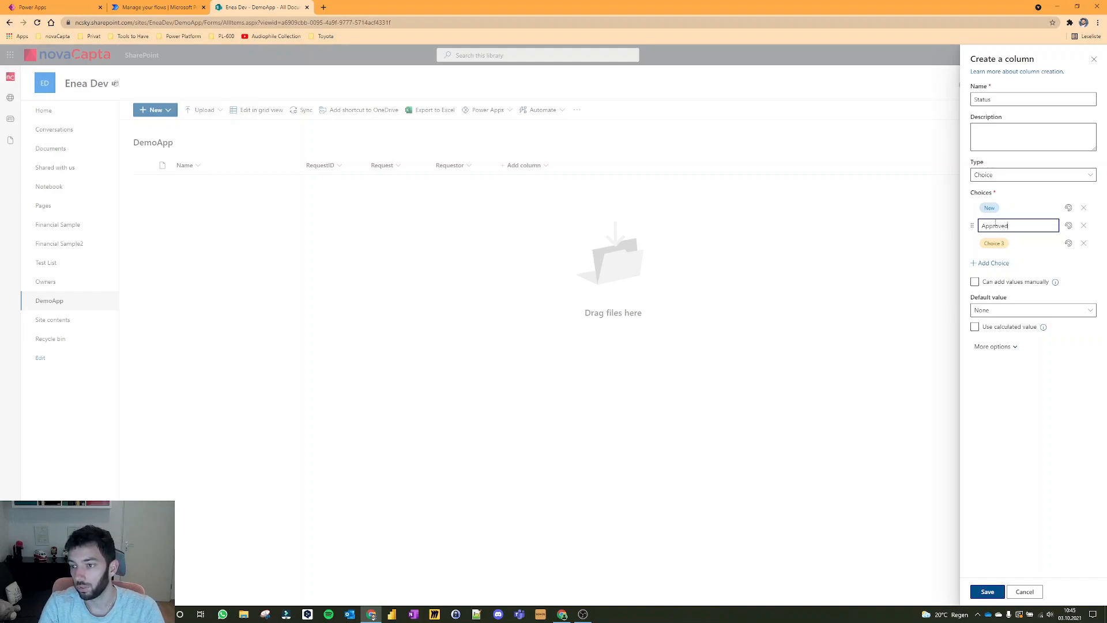
{"action": "key", "text": "Tab"}
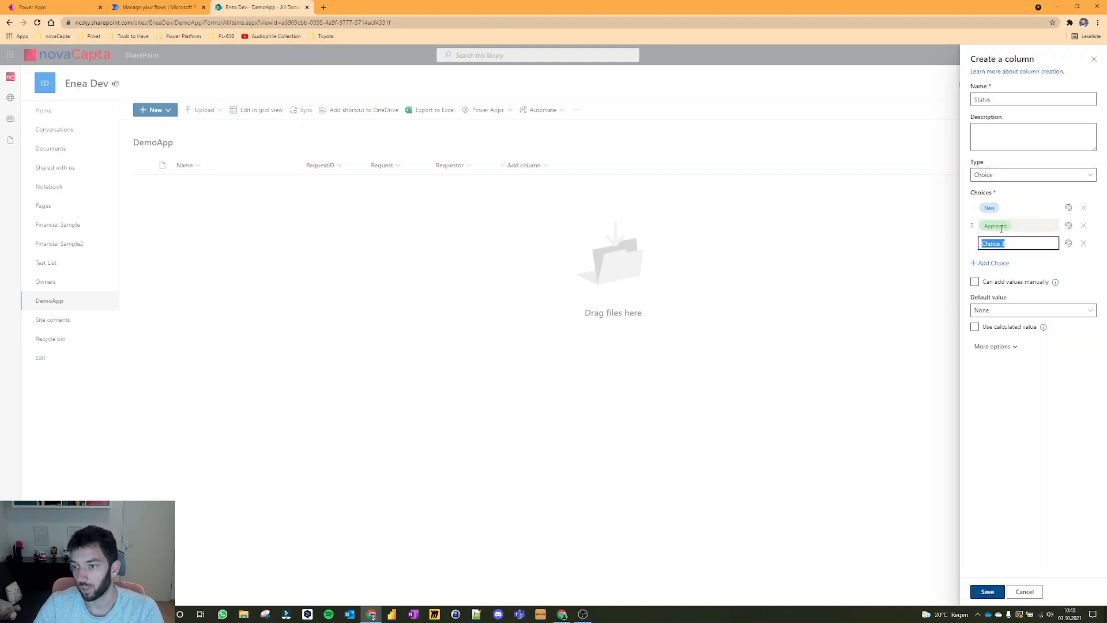
{"action": "type", "text": "Declined"}
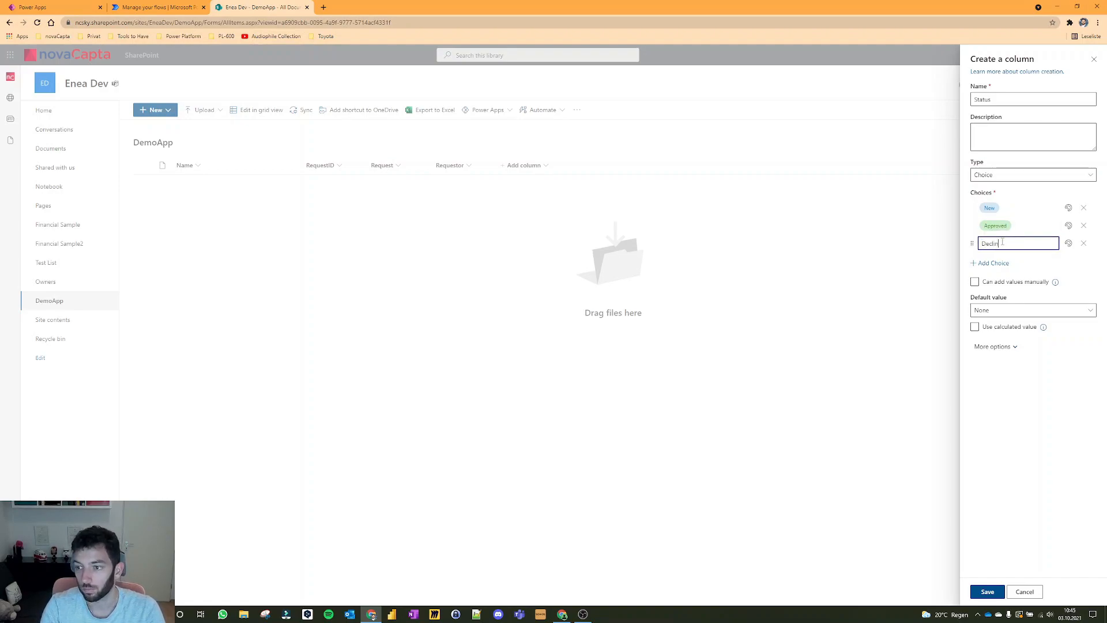
{"action": "key", "text": "Tab"}
Set the Status column's default value to New and save the column.
{"action": "left_click", "coordinate": [990, 315]}
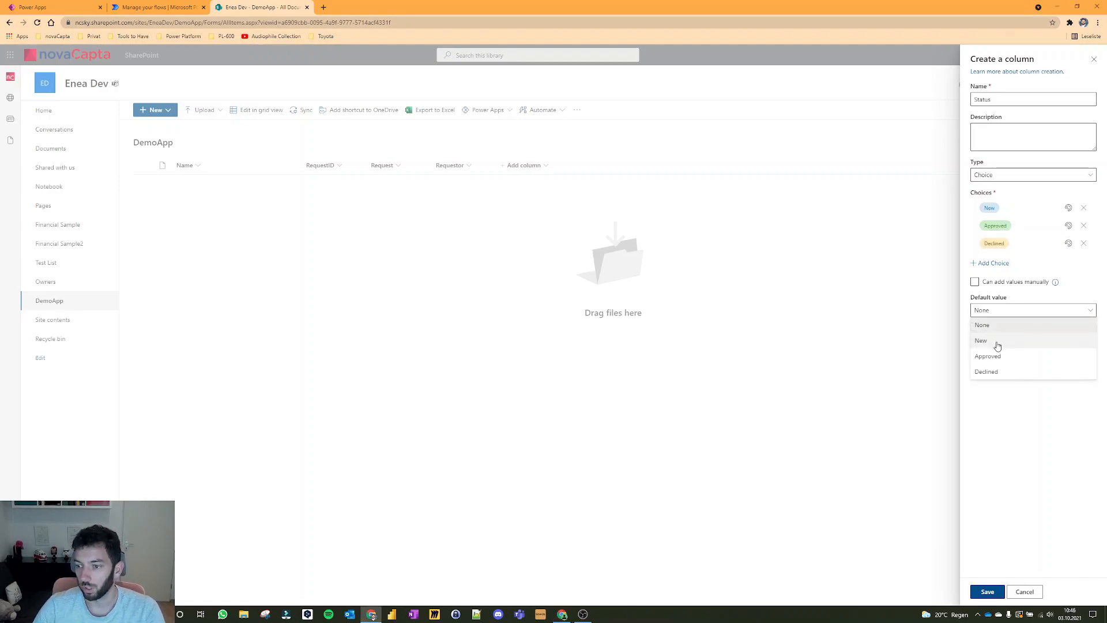
{"action": "left_click", "coordinate": [997, 341]}
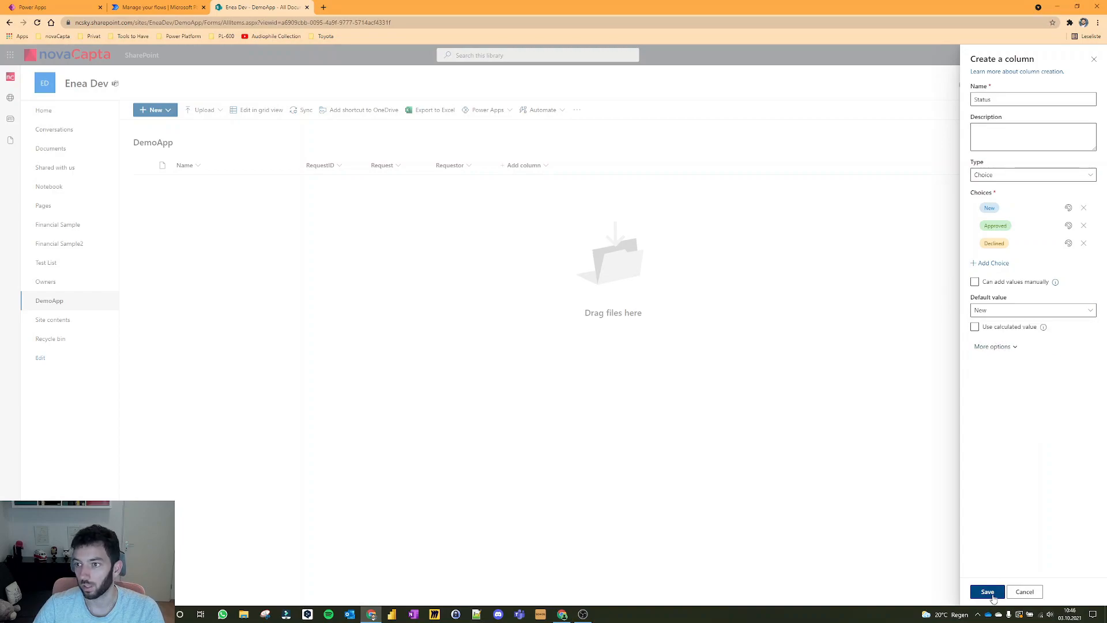
{"action": "left_click", "coordinate": [988, 599]}
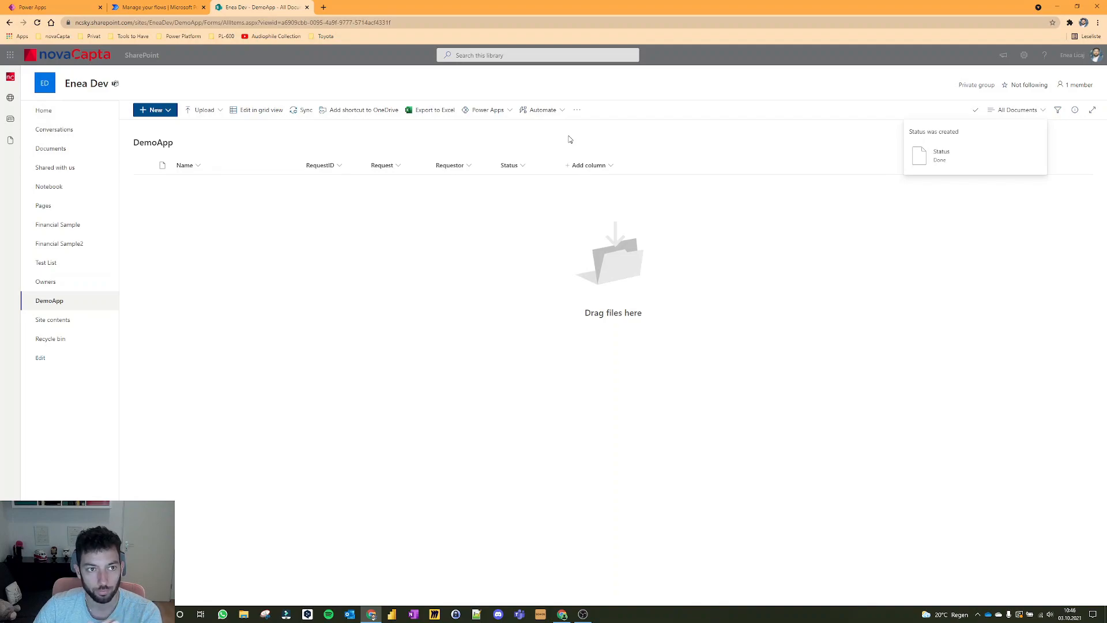
Switch to Power Apps with the blank canvas app TestApp_UploadDocs.
{"action": "left_click", "coordinate": [56, 4]}
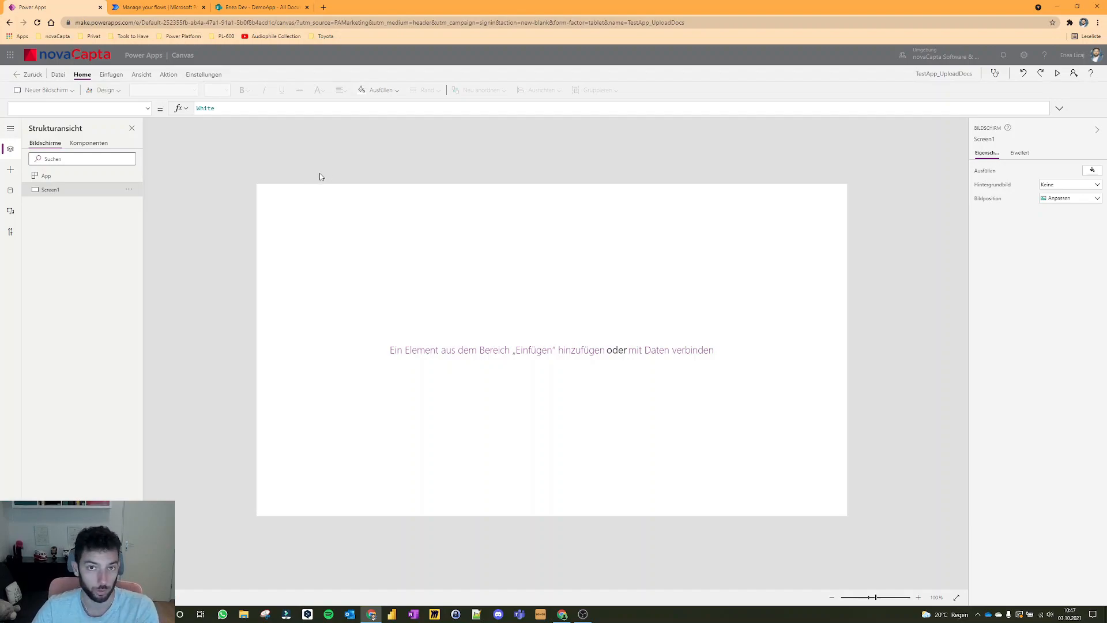
Set the fill colour of Screen1 to the light blue RGBA(227; 234; 243; 1).
{"action": "left_click", "coordinate": [1096, 173]}
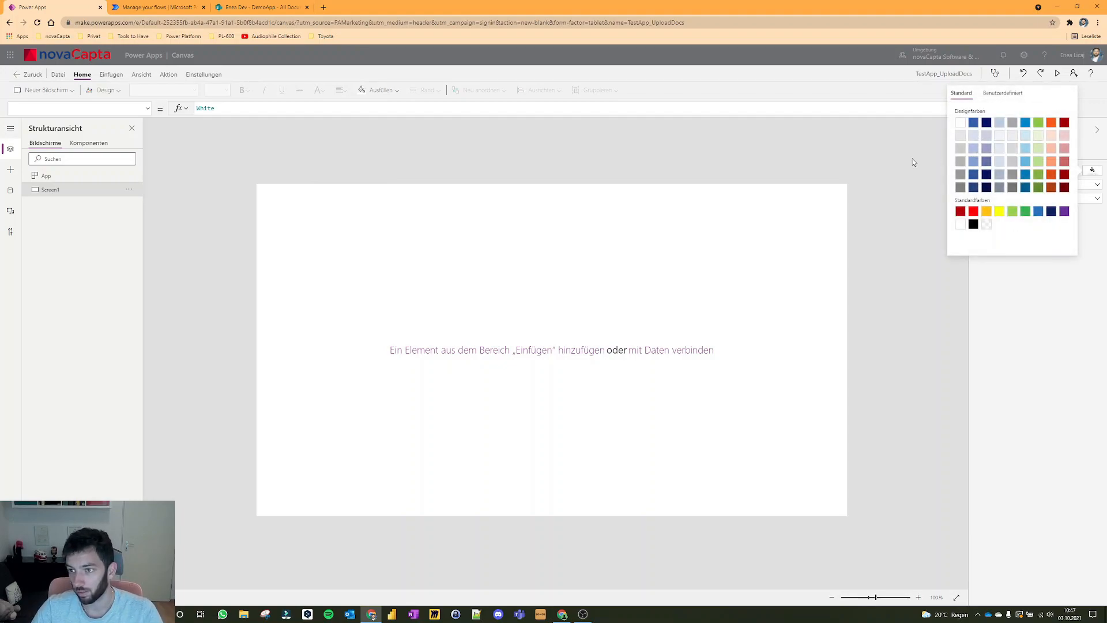
{"action": "left_click", "coordinate": [891, 151]}
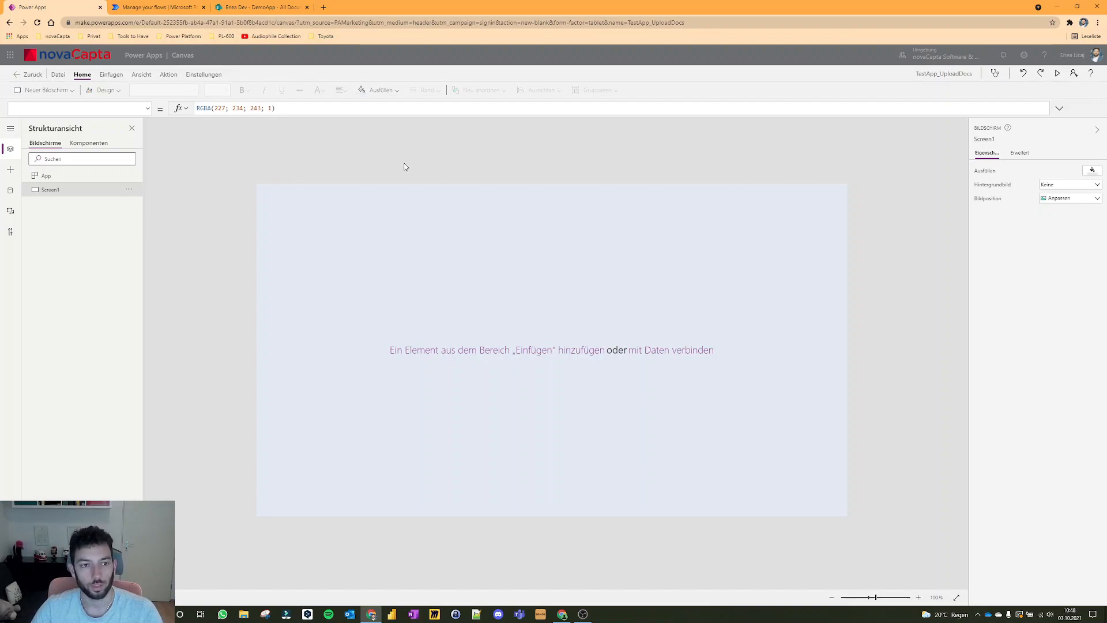
Insert a rectangle as a header bar across the full width of the screen's upper edge, about 53 high.
{"action": "left_click", "coordinate": [111, 74]}
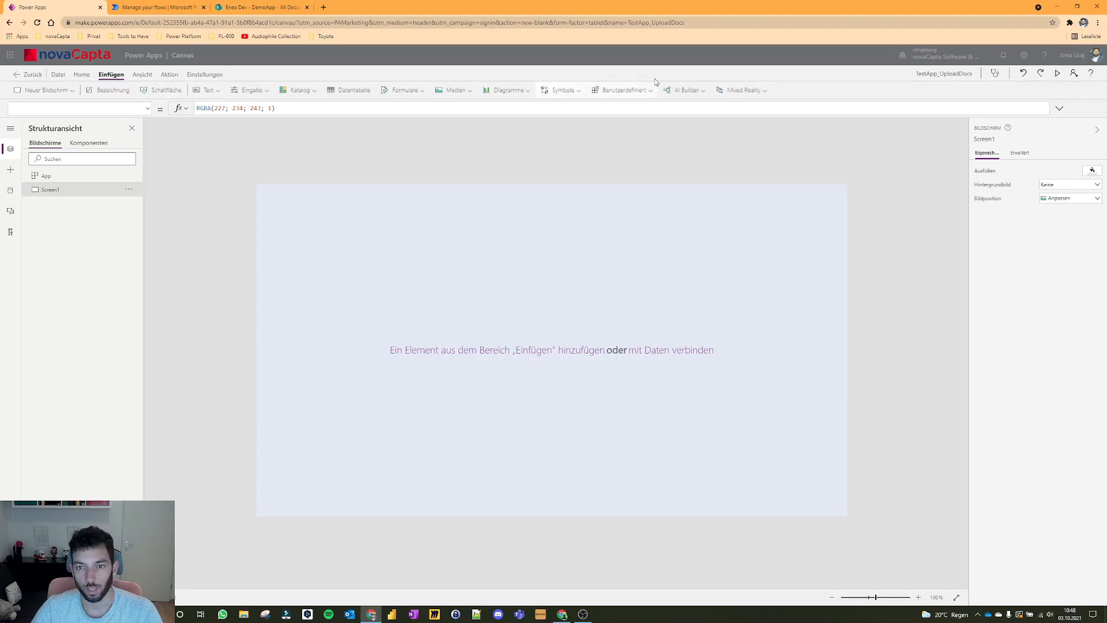
{"action": "left_click", "coordinate": [571, 91]}
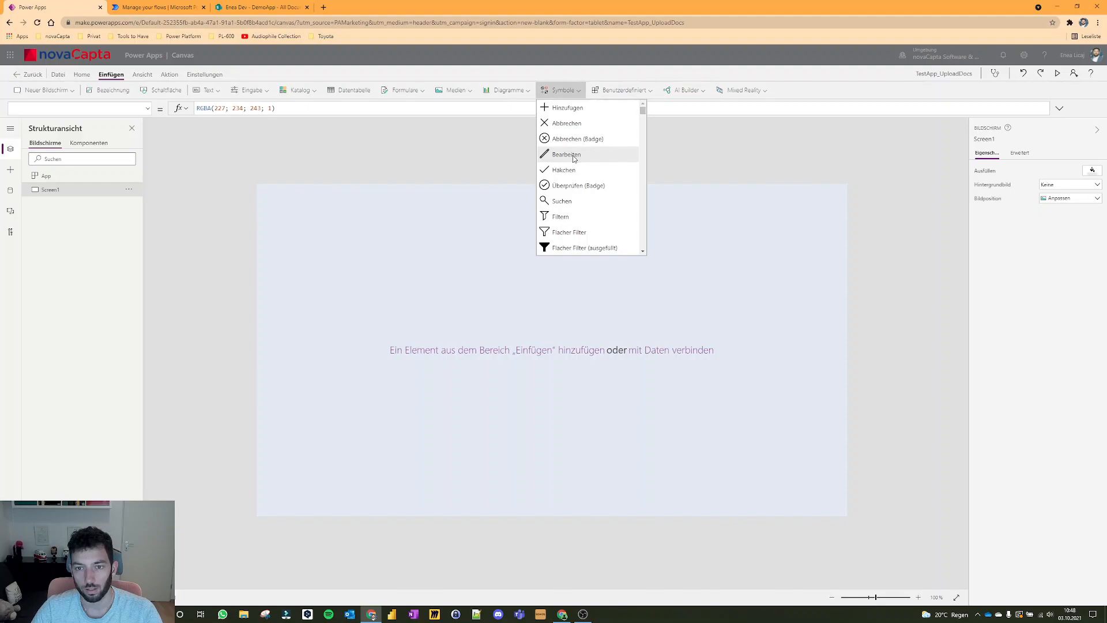
{"action": "scroll", "coordinate": [571, 156], "scroll_direction": "down", "scroll_amount": 10}
{"action": "scroll", "coordinate": [571, 166], "scroll_direction": "down", "scroll_amount": 3}
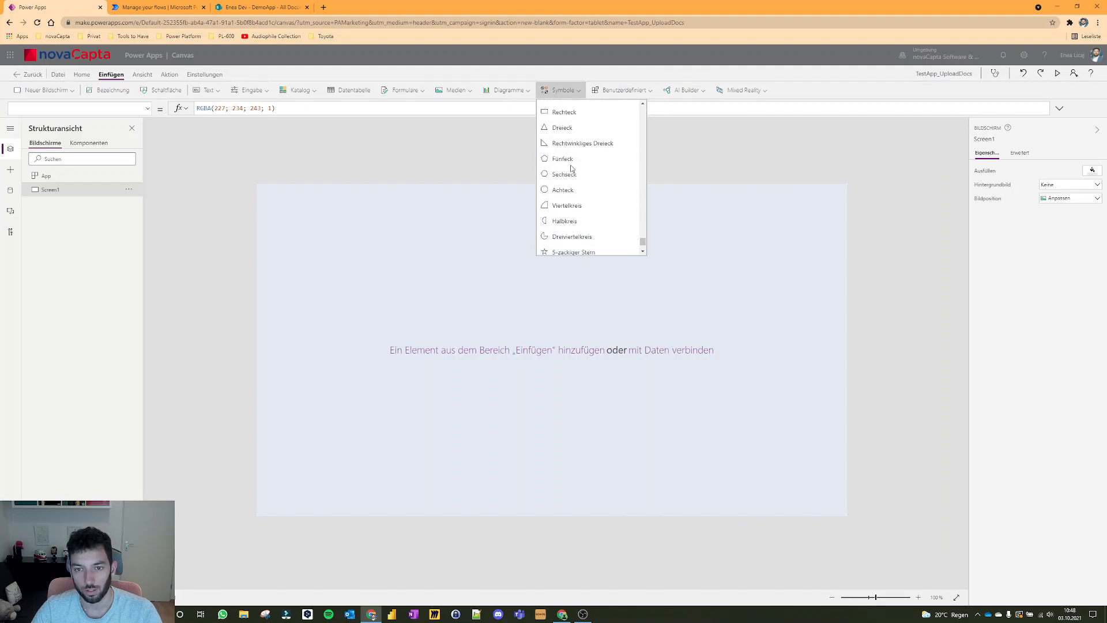
{"action": "left_click", "coordinate": [563, 120]}
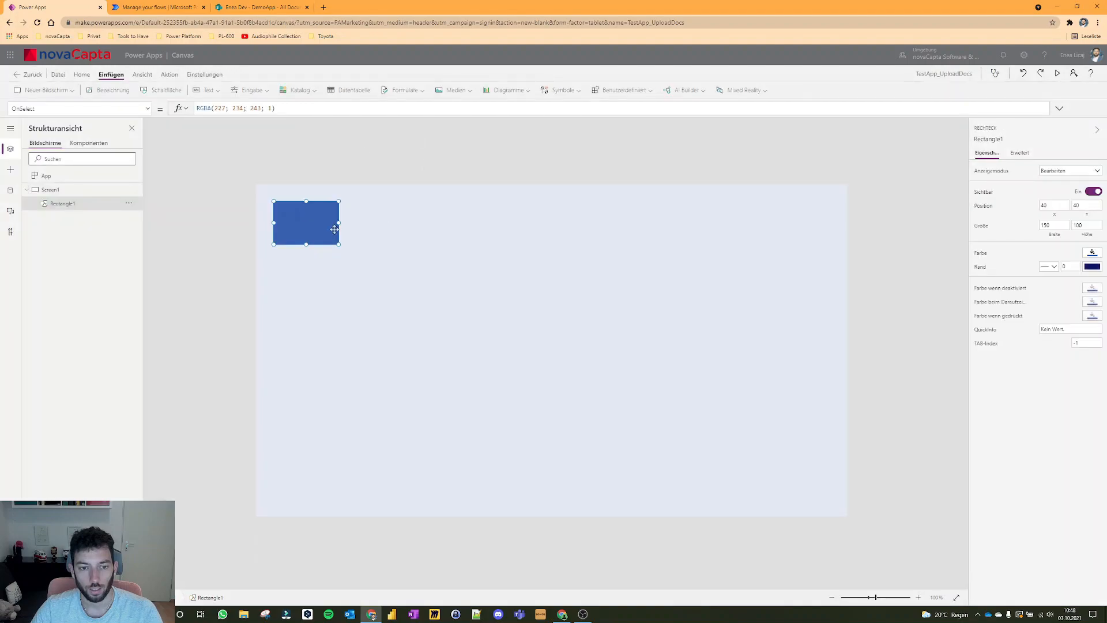
{"action": "left_click_drag", "start_coordinate": [335, 230], "coordinate": [875, 210]}
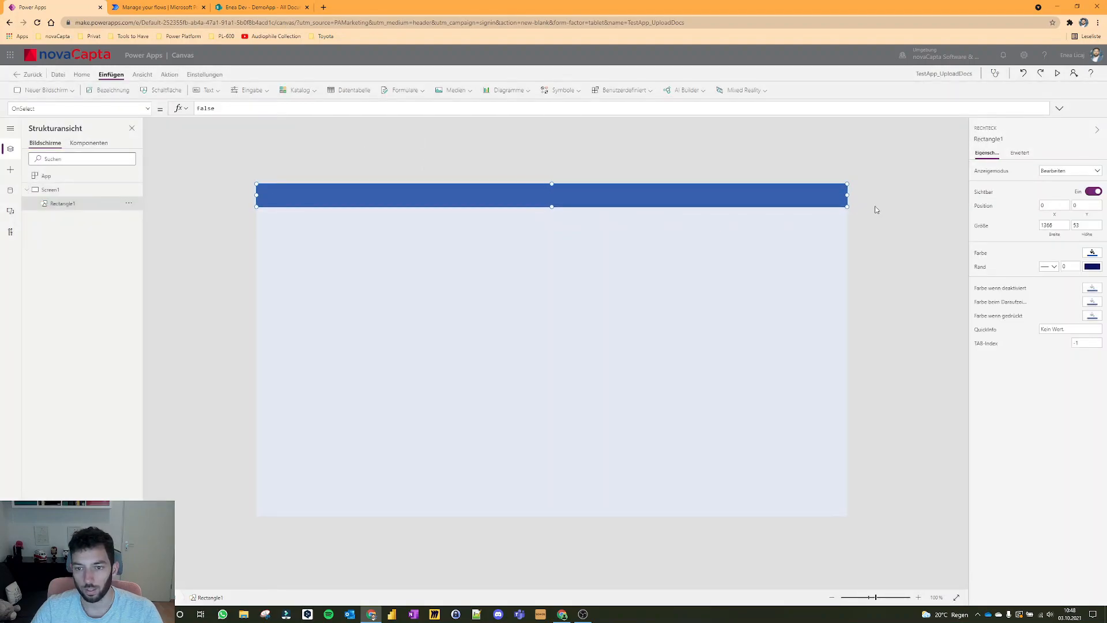
{"action": "left_click", "coordinate": [765, 163]}
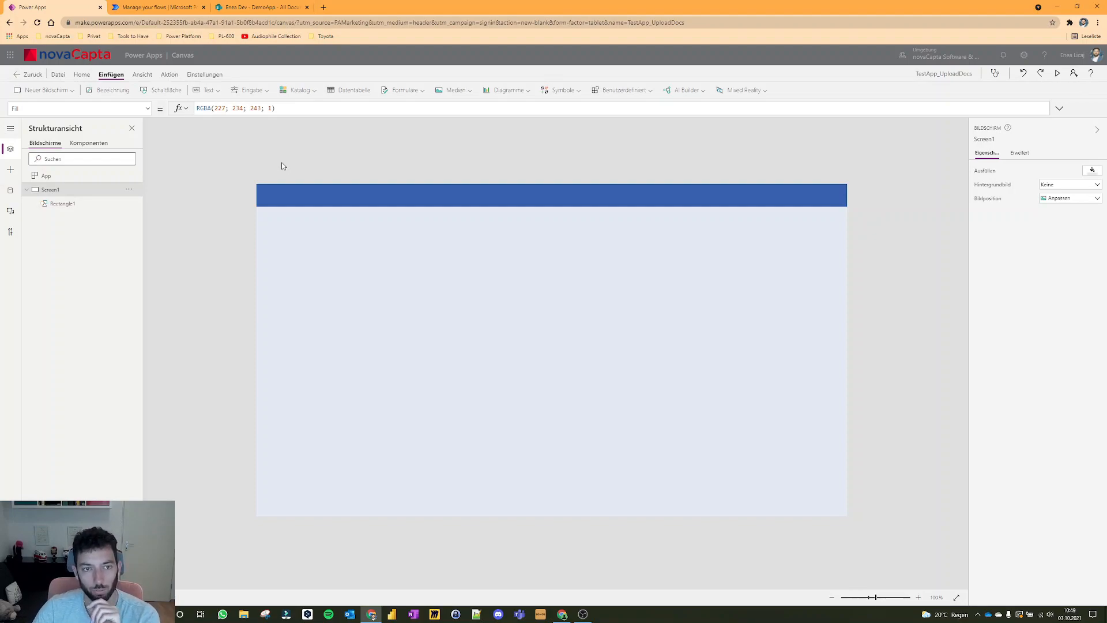
Check the DemoApp library in SharePoint, then add a label reading "Request ID:" below the header bar in Power Apps.
{"action": "left_click", "coordinate": [246, 6]}
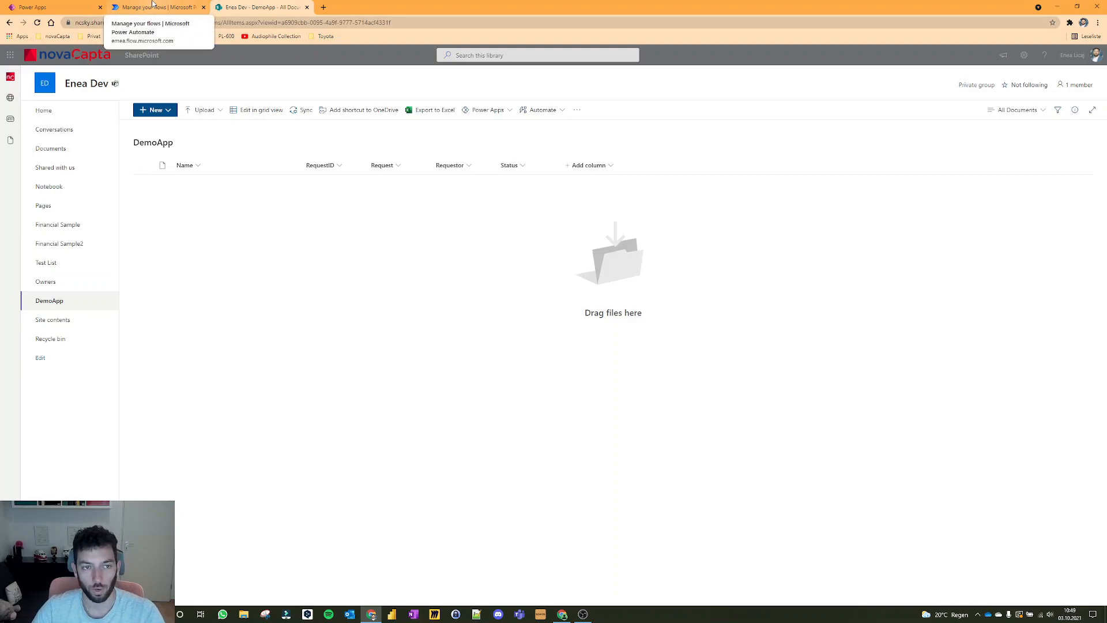
{"action": "left_click", "coordinate": [47, 4]}
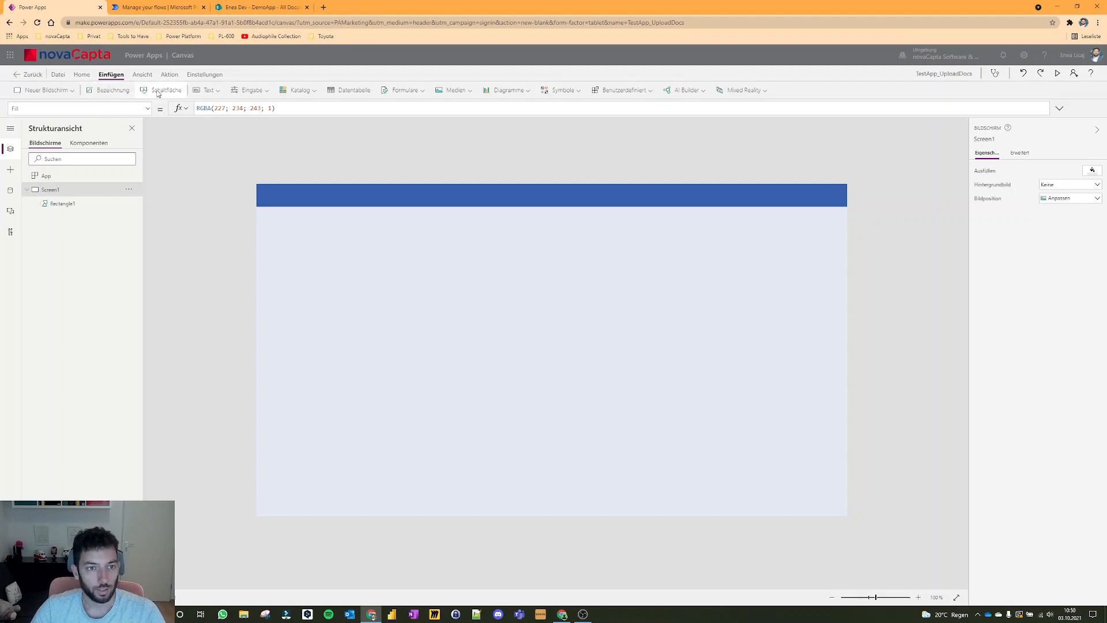
{"action": "left_click", "coordinate": [119, 92]}
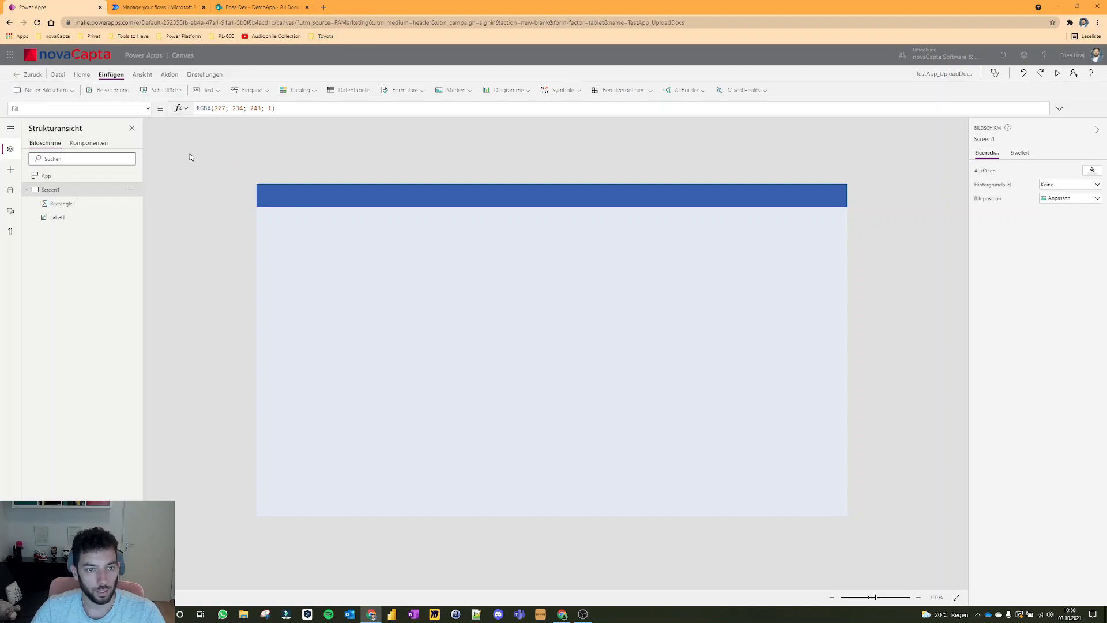
{"action": "left_click_drag", "start_coordinate": [308, 230], "coordinate": [291, 241]}
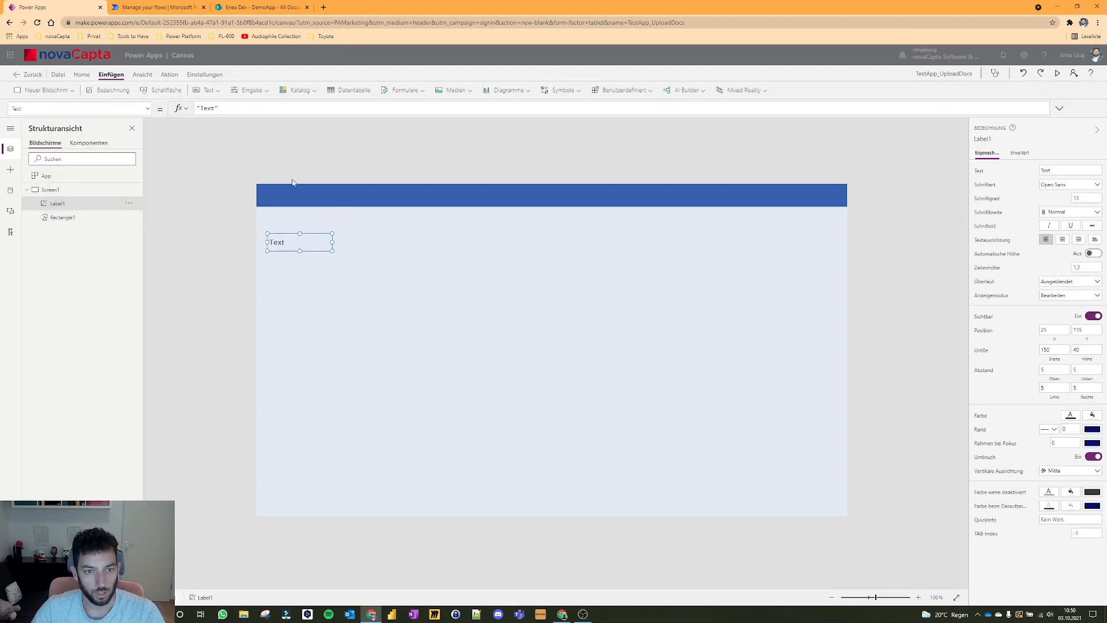
{"action": "double_click", "coordinate": [213, 109]}
{"action": "type", "text": "Rq"}
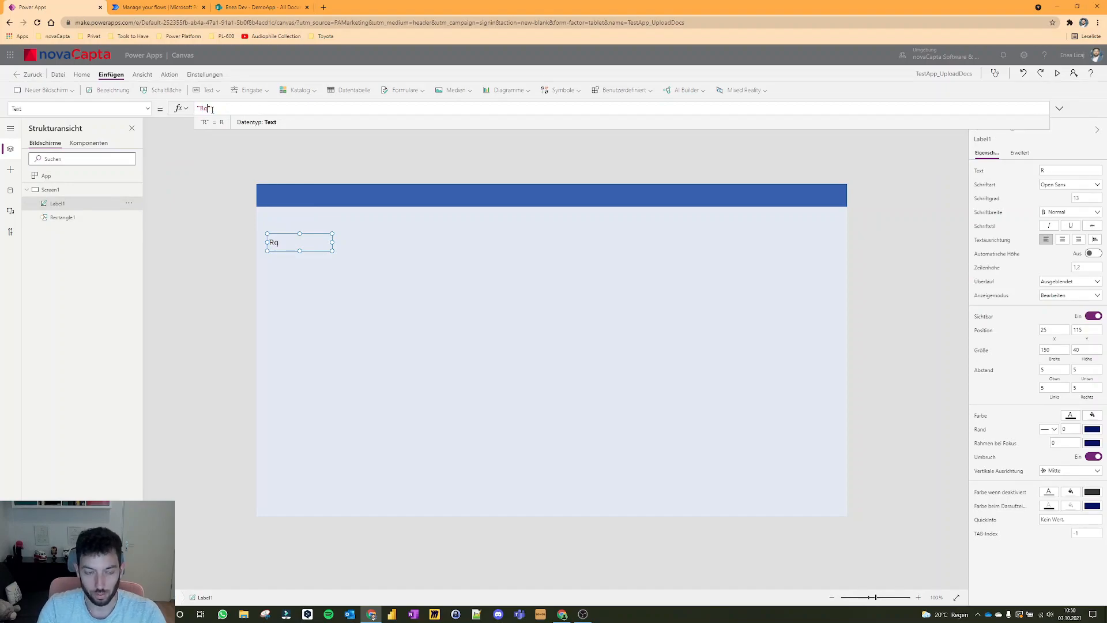
{"action": "type", "text": "quest ID:"}
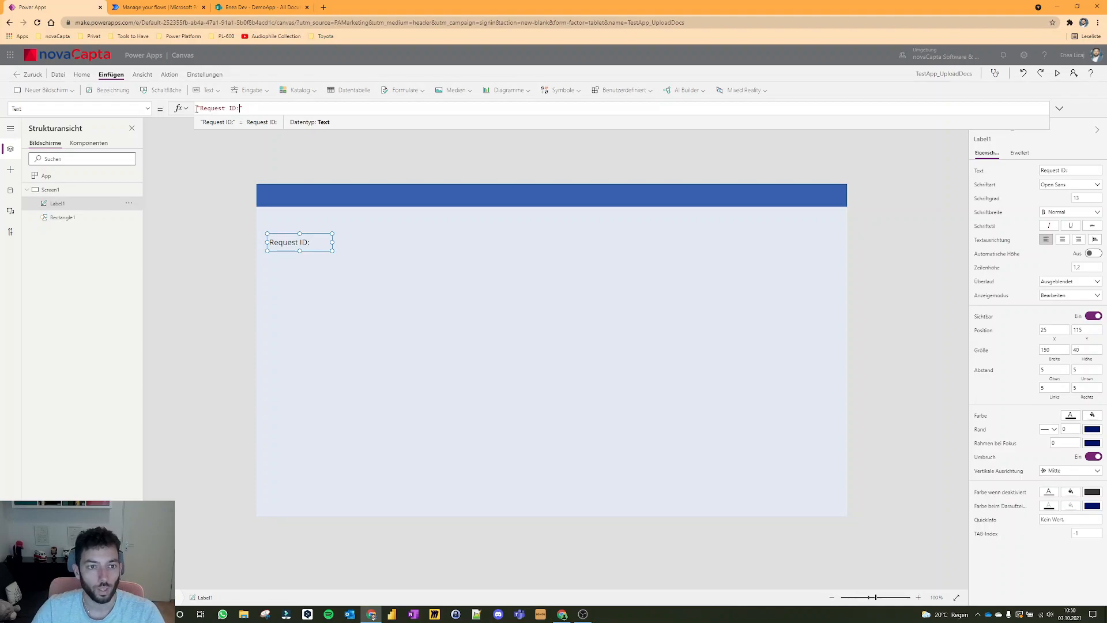
Insert a text input beside the Request ID label at about X 224, Y 115 and set its display mode to Ansicht.
{"action": "left_click", "coordinate": [249, 92]}
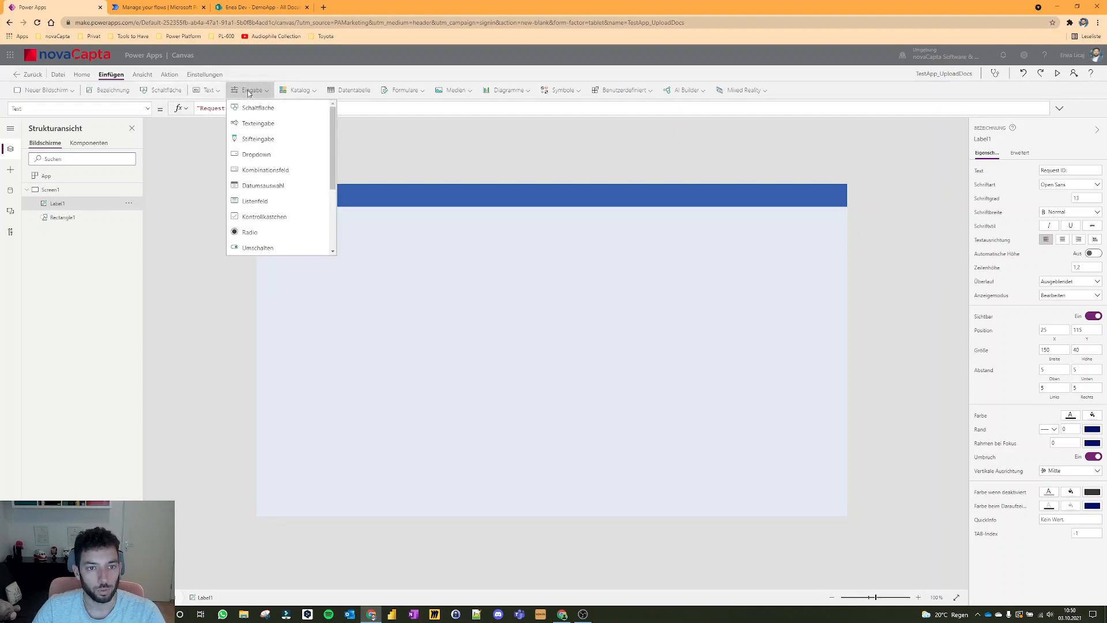
{"action": "left_click", "coordinate": [274, 125]}
{"action": "left_click_drag", "start_coordinate": [341, 212], "coordinate": [416, 243]}
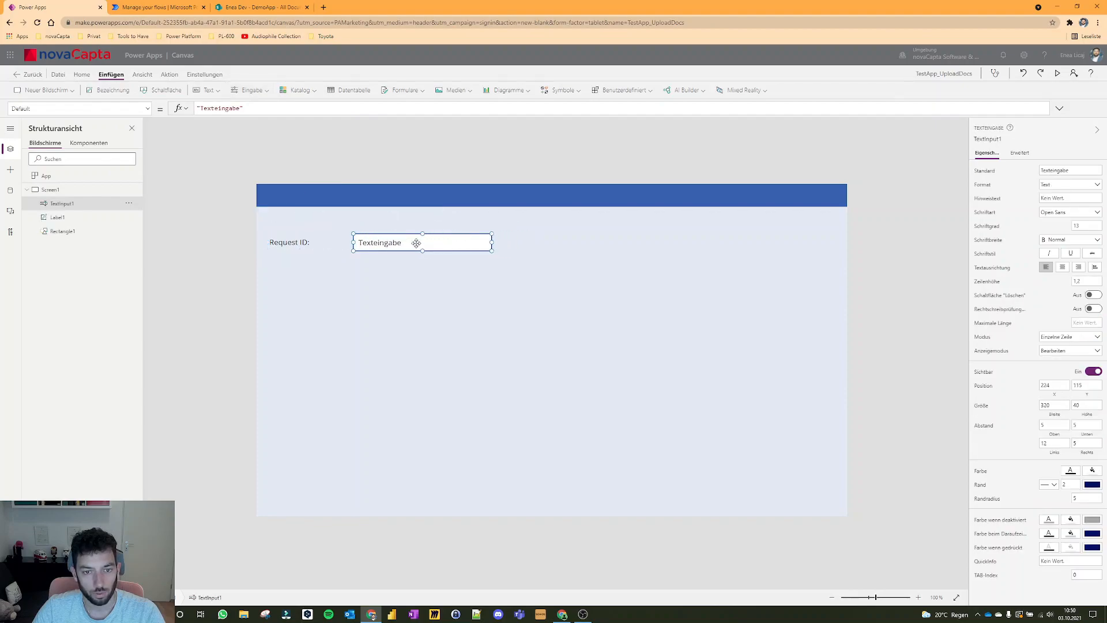
{"action": "left_click", "coordinate": [1067, 352]}
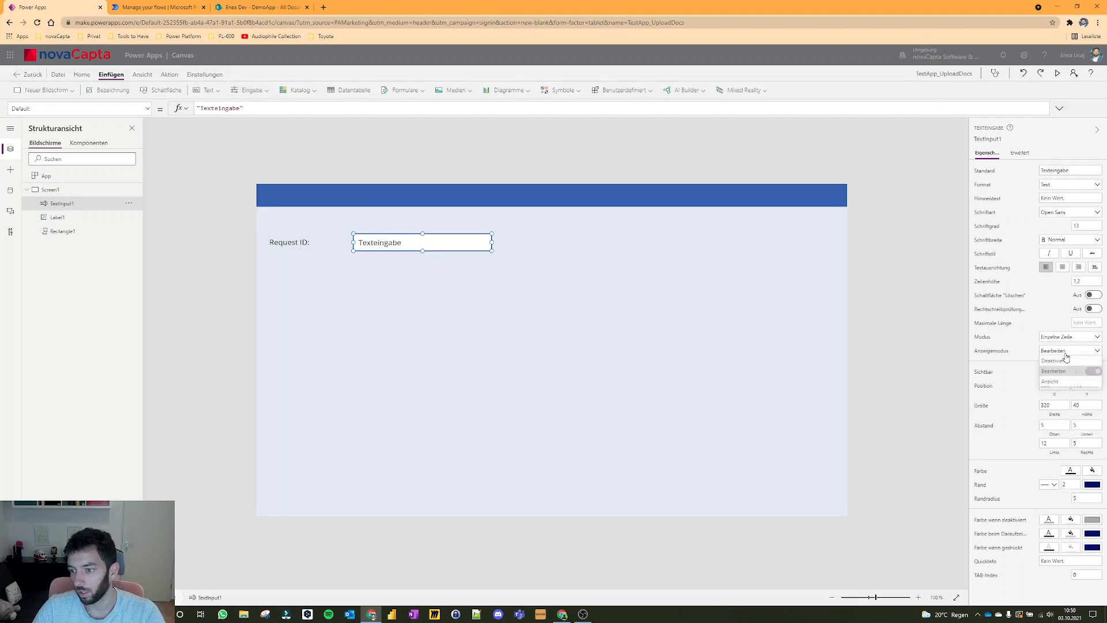
{"action": "left_click", "coordinate": [1051, 381]}
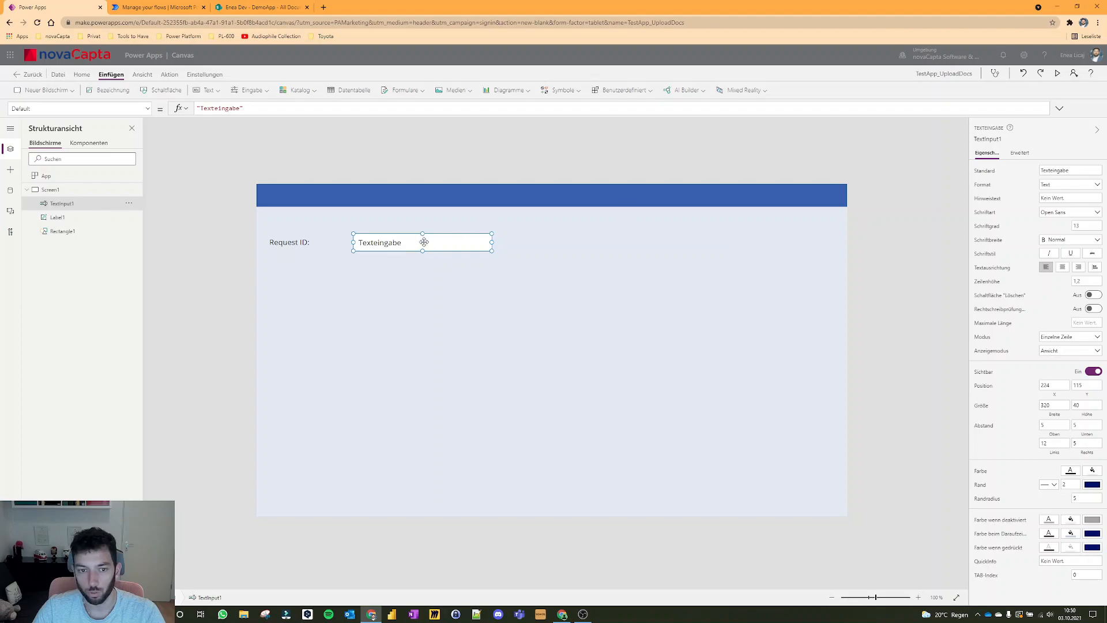
Set the Request ID text input's default value to GUID() and widen the input to about 360.
{"action": "left_click_drag", "start_coordinate": [255, 111], "coordinate": [195, 109]}
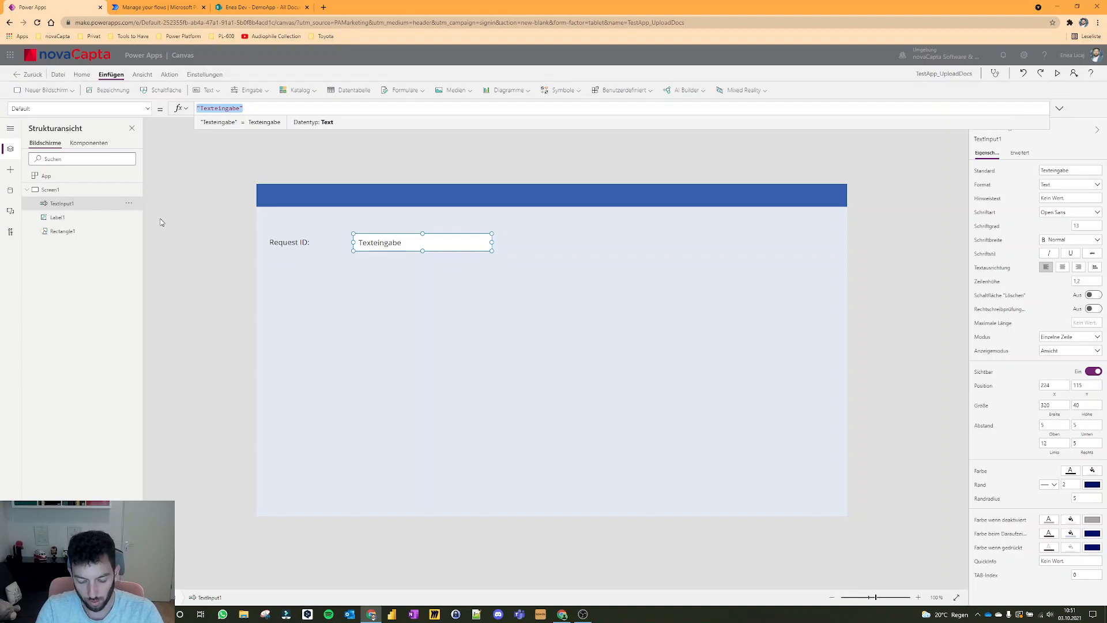
{"action": "type", "text": "GUID("}
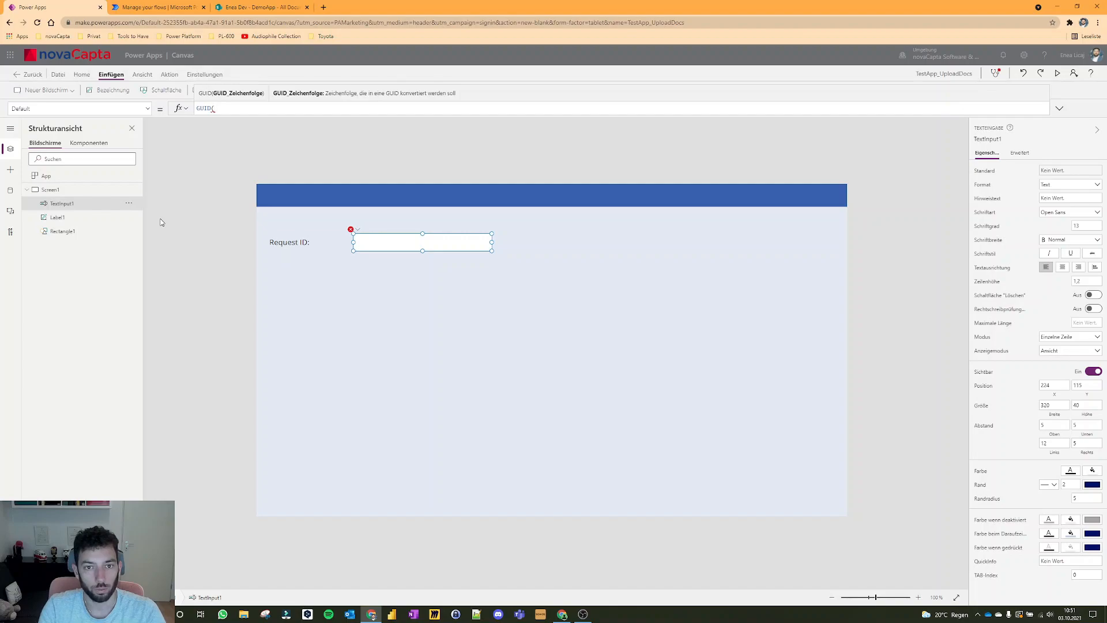
{"action": "type", "text": ")"}
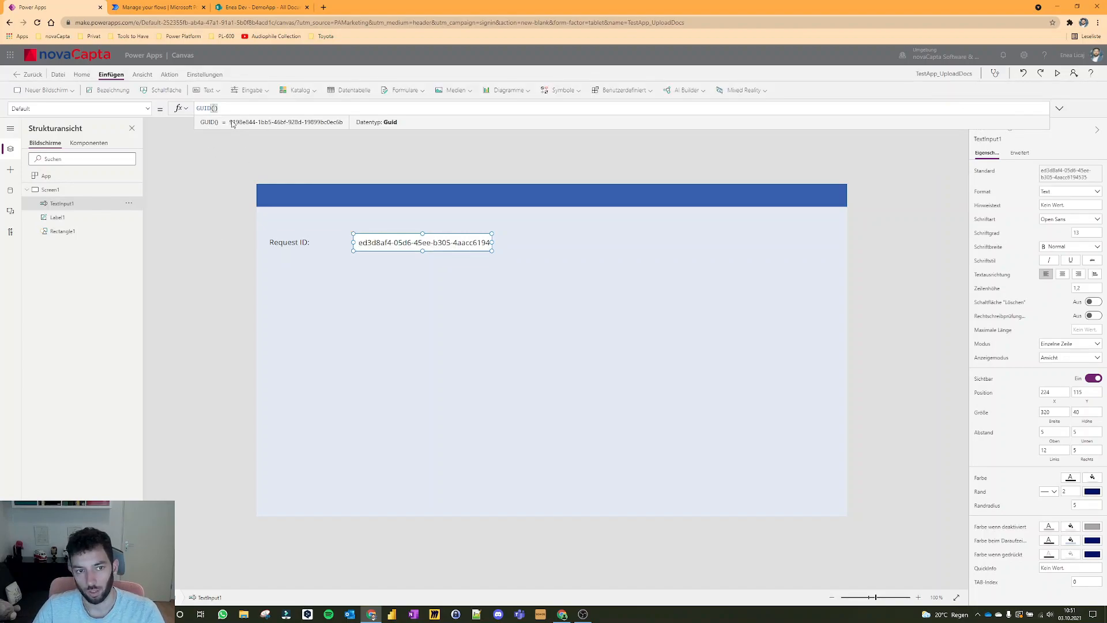
{"action": "mouse_move", "coordinate": [492, 242]}
{"action": "left_mouse_down"}
{"action": "mouse_move", "coordinate": [532, 245]}
{"action": "mouse_move", "coordinate": [508, 244]}
{"action": "left_mouse_up"}
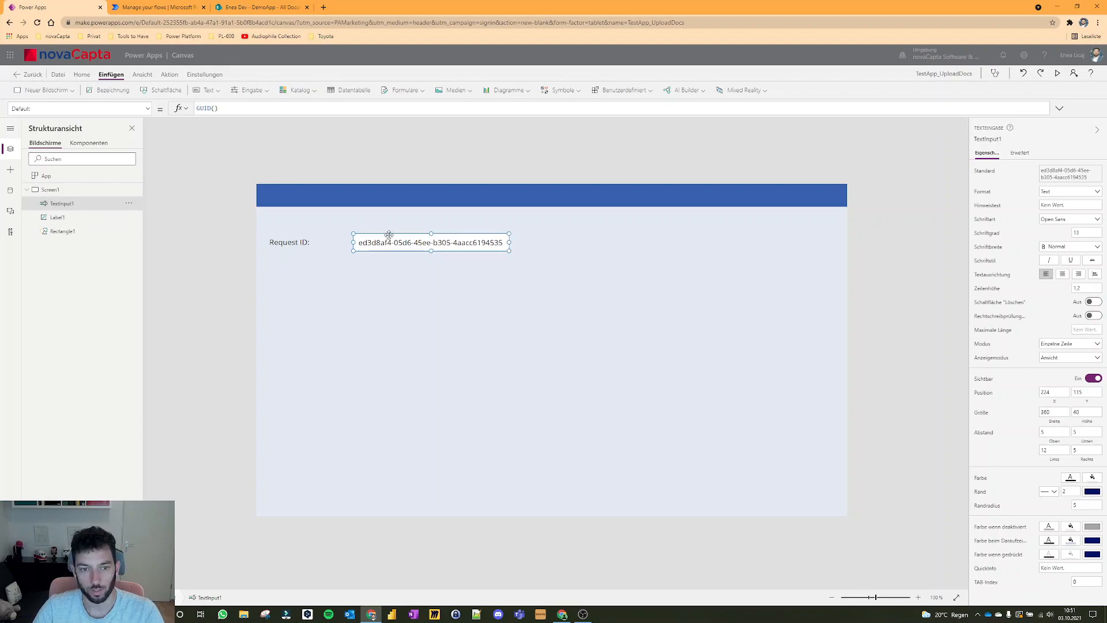
{"action": "left_click", "coordinate": [411, 148]}
Check the library's columns in SharePoint, then add a label reading "Request:" below the Request ID label in Power Apps.
{"action": "left_click", "coordinate": [272, 2]}
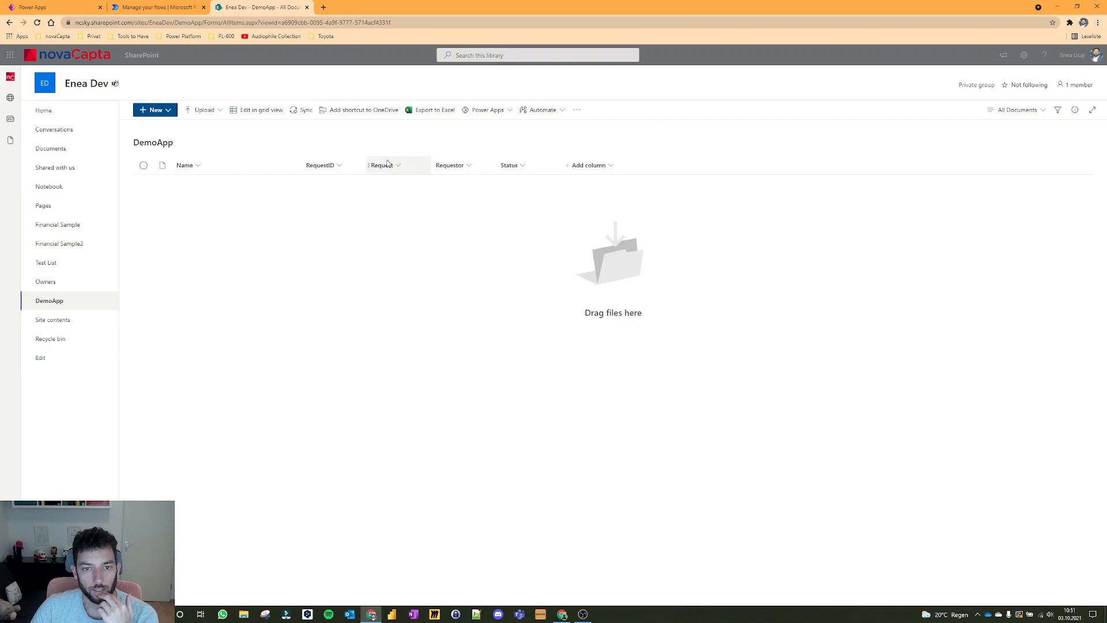
{"action": "left_click", "coordinate": [58, 7]}
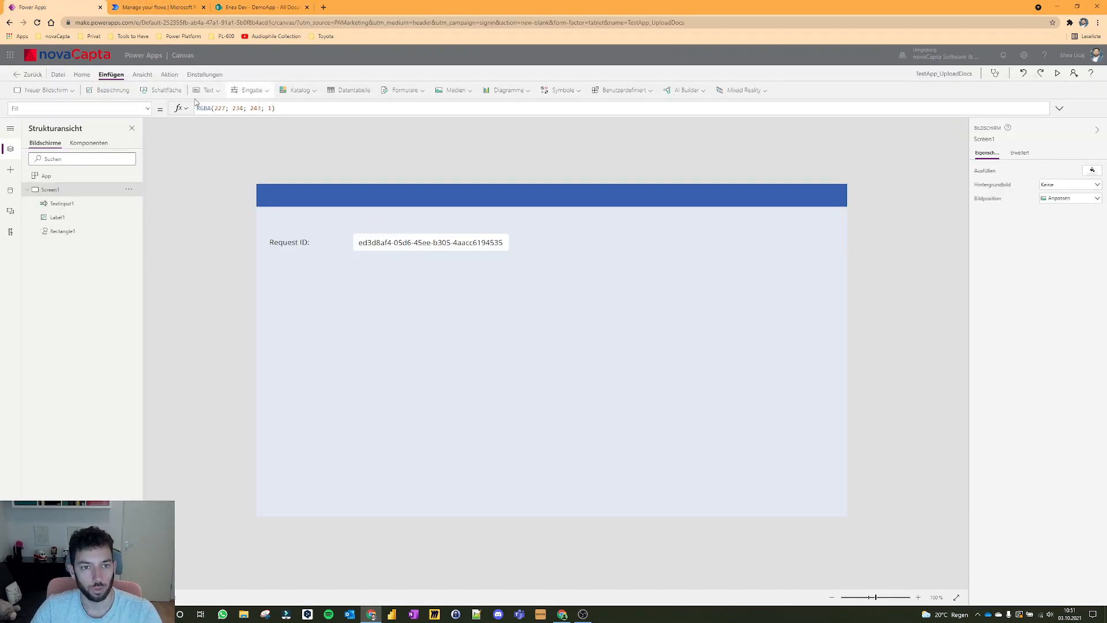
{"action": "left_click", "coordinate": [110, 90]}
{"action": "left_click_drag", "start_coordinate": [292, 203], "coordinate": [285, 277]}
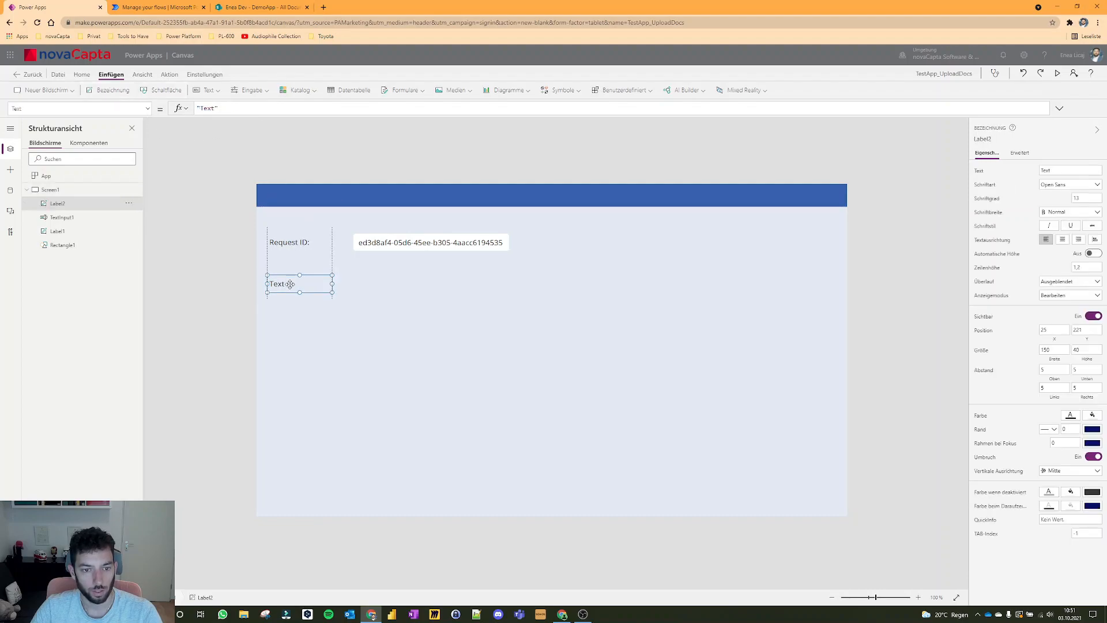
{"action": "double_click", "coordinate": [210, 109]}
{"action": "type", "text": "Rque"}
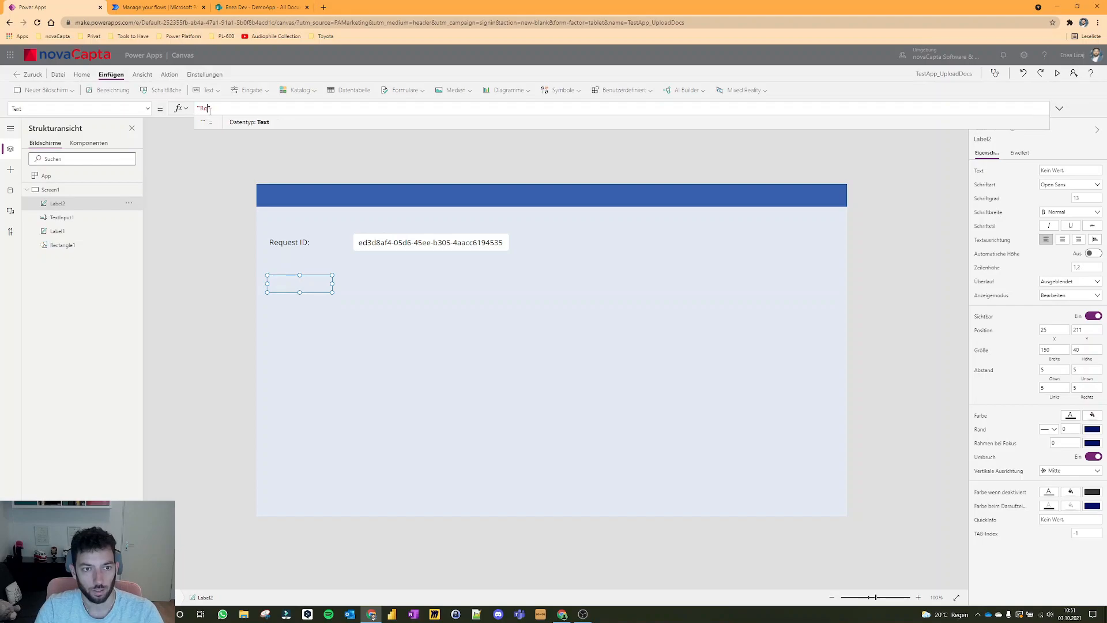
{"action": "key", "text": "BackSpace"}
{"action": "key", "text": "BackSpace"}
{"action": "key", "text": "BackSpace"}
{"action": "type", "text": "equest:"}
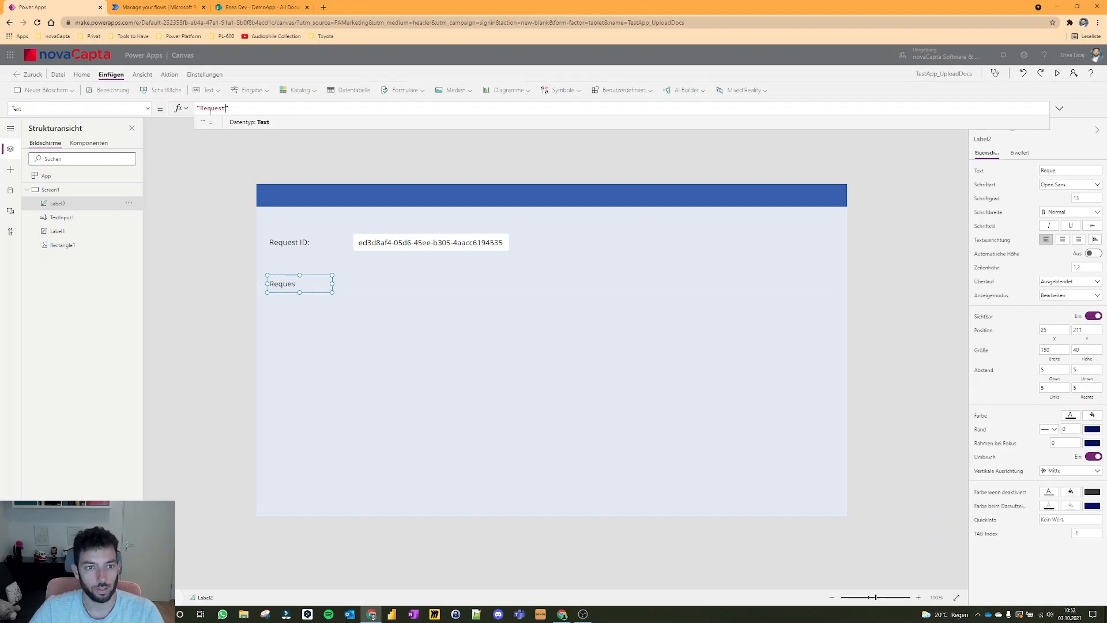
{"action": "left_click", "coordinate": [178, 213]}
Copy the Request ID text input, place the copy beside the Request label and clear its default value.
{"action": "left_click", "coordinate": [403, 245]}
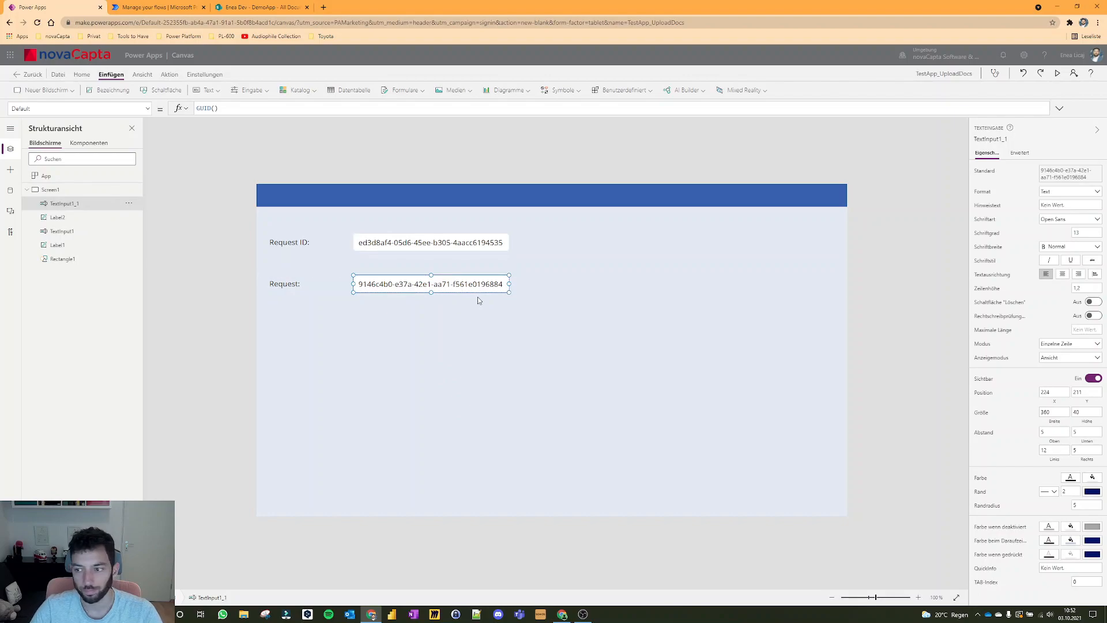
{"action": "left_click", "coordinate": [226, 107]}
{"action": "key", "text": "BackSpace"}
{"action": "key", "text": "BackSpace"}
{"action": "key", "text": "BackSpace"}
{"action": "key", "text": "BackSpace"}
{"action": "key", "text": "BackSpace"}
{"action": "key", "text": "BackSpace"}
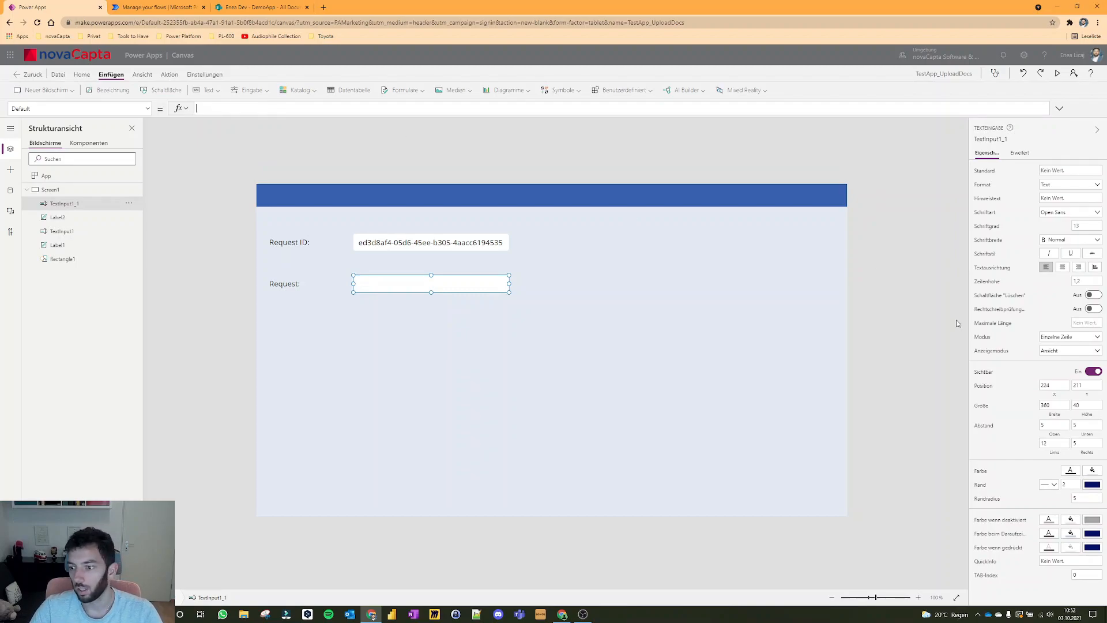
Set the Request text input's display mode to Bearbeiten.
{"action": "left_click", "coordinate": [1067, 351]}
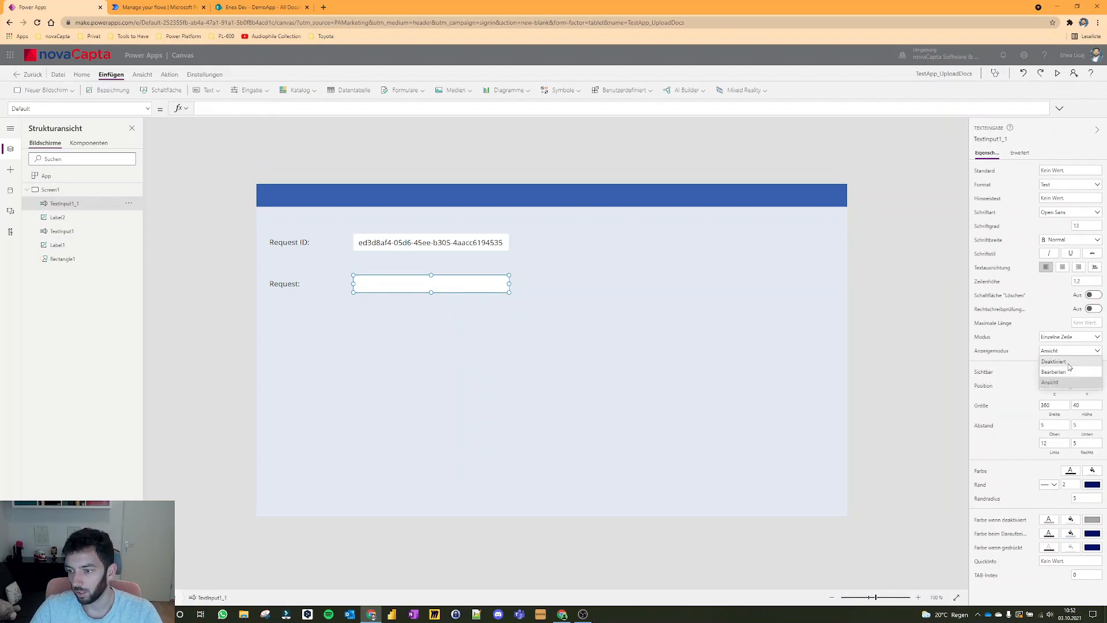
{"action": "left_click", "coordinate": [1068, 372]}
{"action": "left_click", "coordinate": [929, 253]}
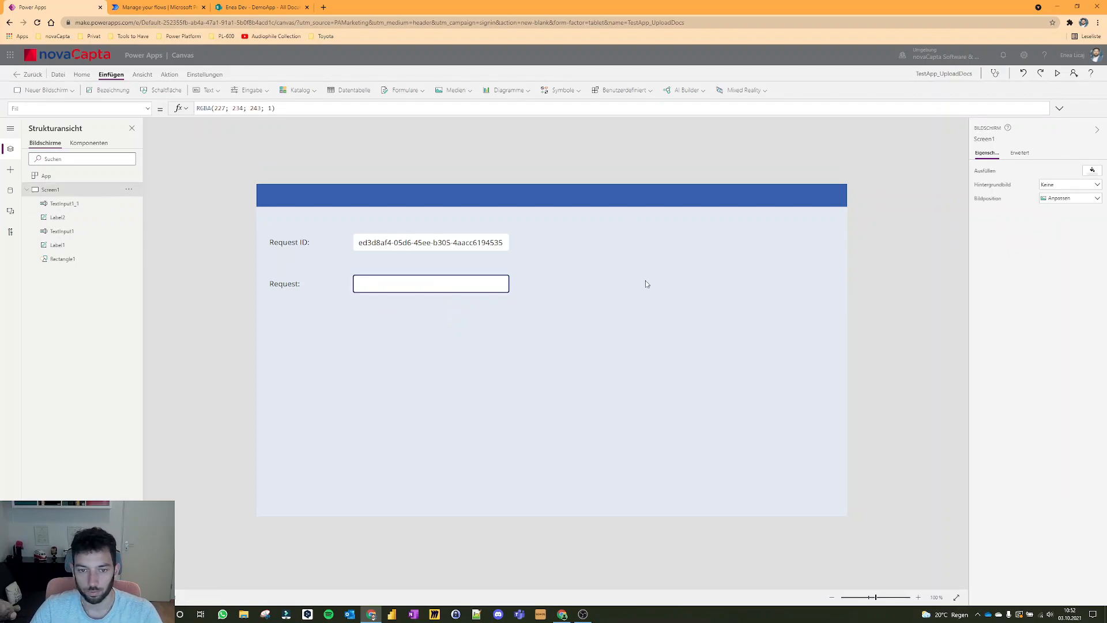
{"action": "left_click", "coordinate": [502, 281]}
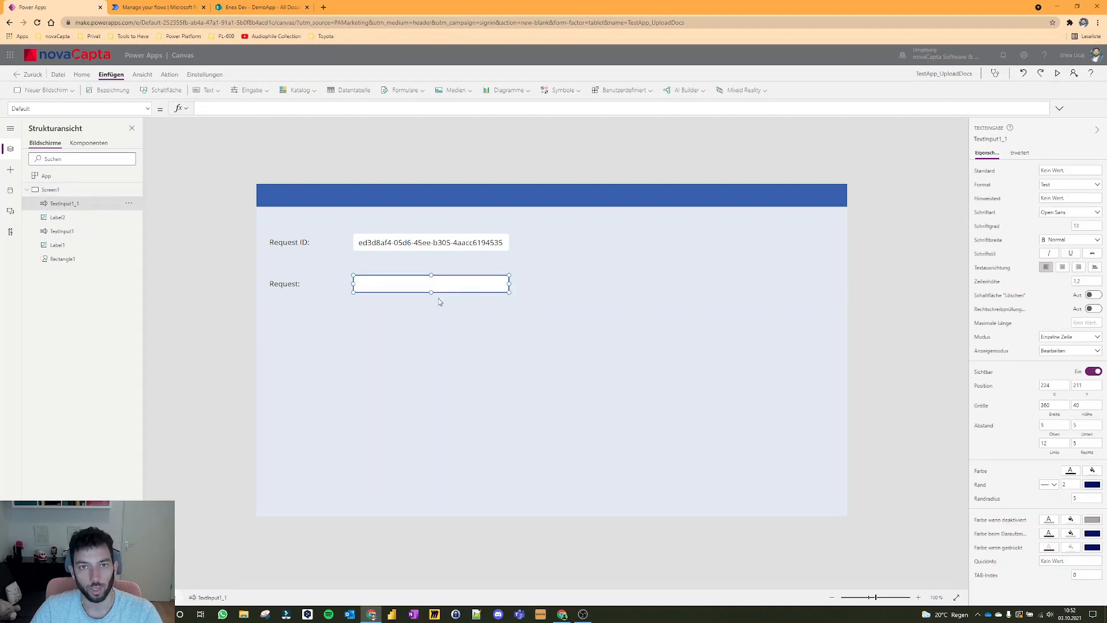
Check the DemoApp library's remaining columns in SharePoint and return to the canvas app in Power Apps.
{"action": "left_click", "coordinate": [144, 5]}
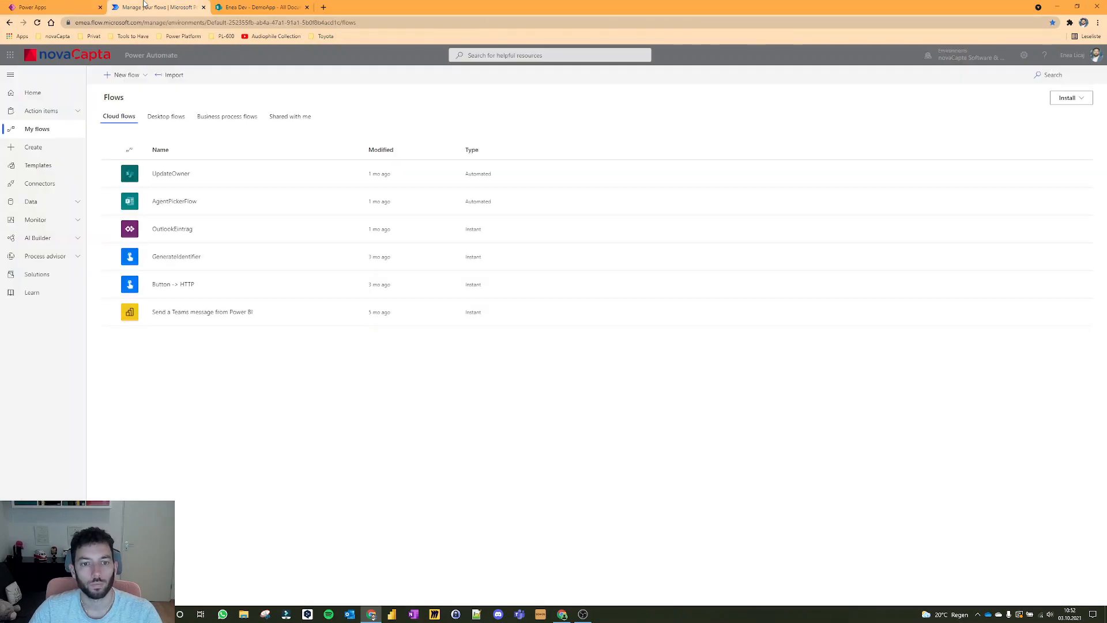
{"action": "left_click", "coordinate": [257, 7]}
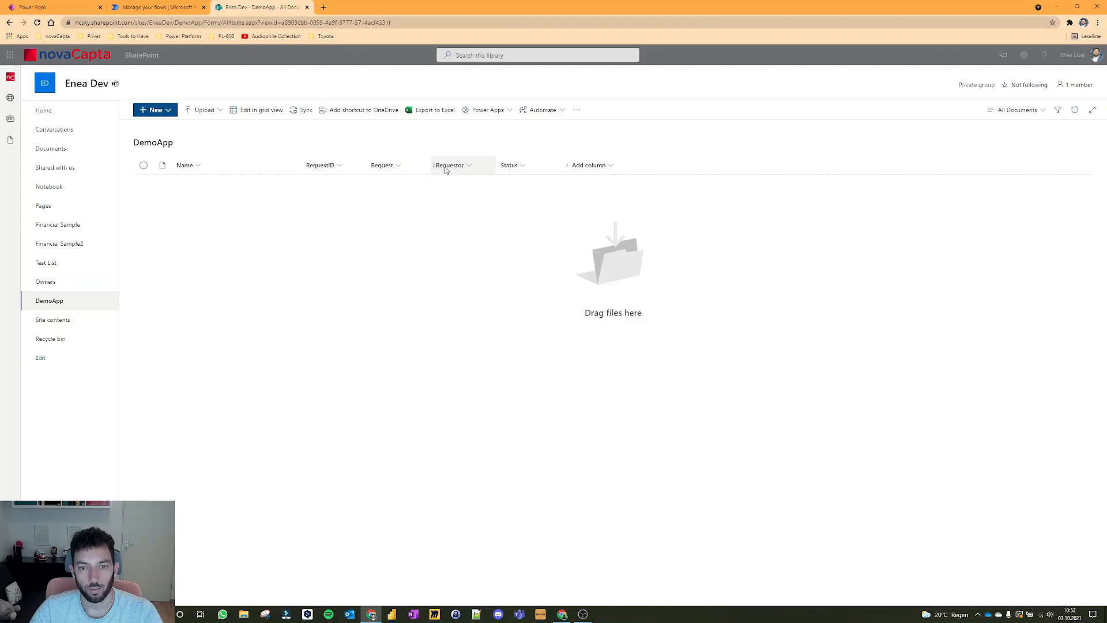
{"action": "left_click", "coordinate": [51, 7]}
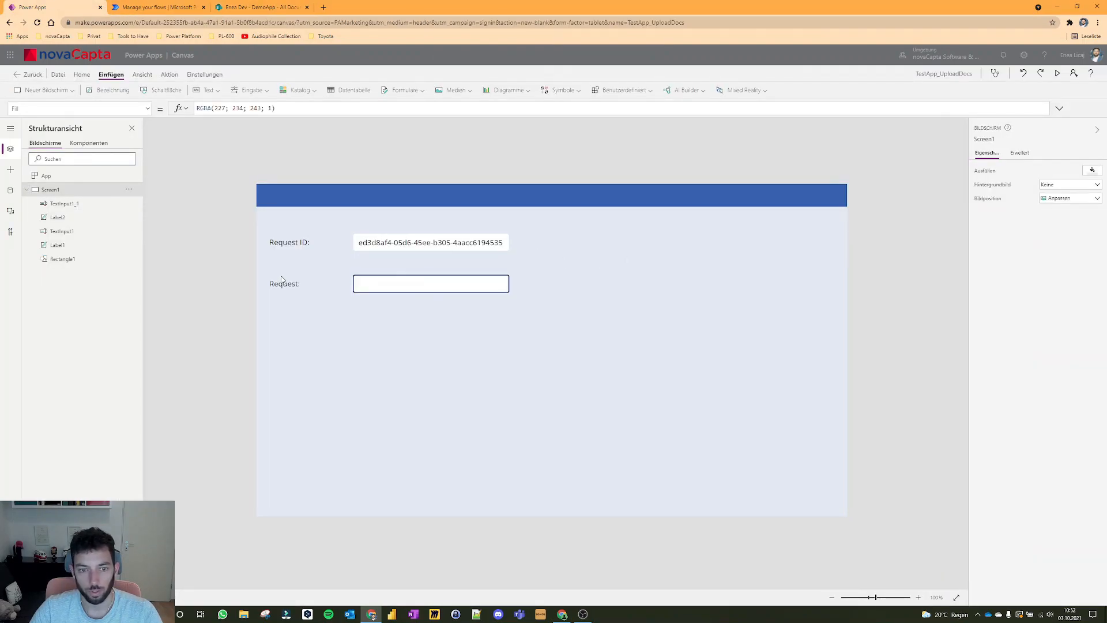
Add a label reading "Requestor:" below the Request label.
{"action": "left_click", "coordinate": [101, 93]}
{"action": "left_click_drag", "start_coordinate": [293, 213], "coordinate": [288, 321]}
{"action": "double_click", "coordinate": [209, 108]}
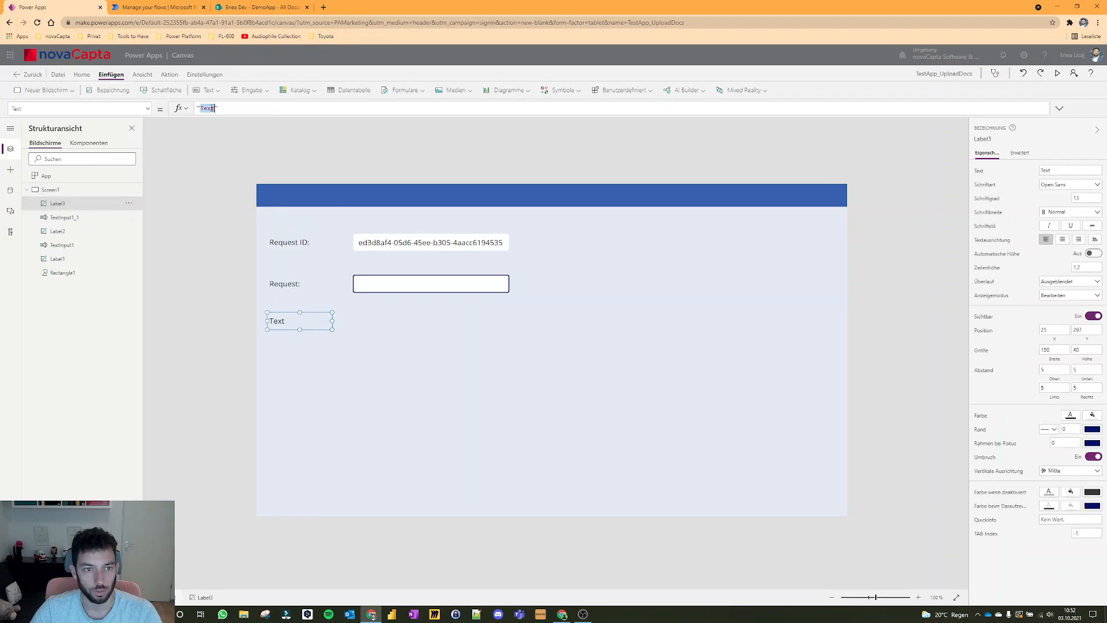
{"action": "type", "text": "Requestor:"}
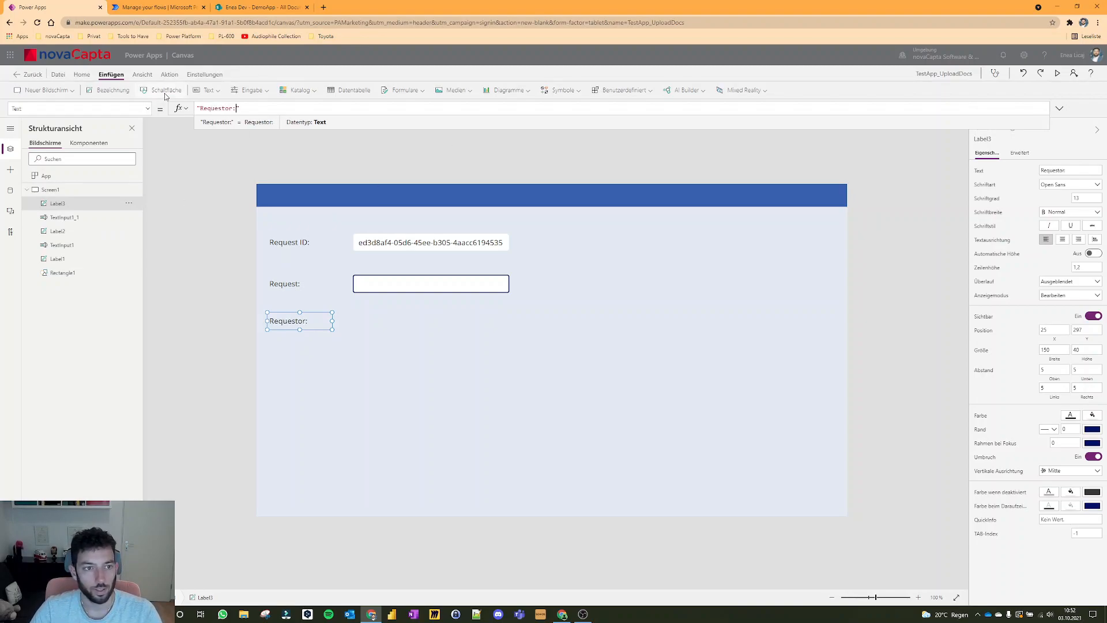
Insert a combo box beside the Requestor label and widen it to line up with the Request text input.
{"action": "left_click", "coordinate": [244, 92]}
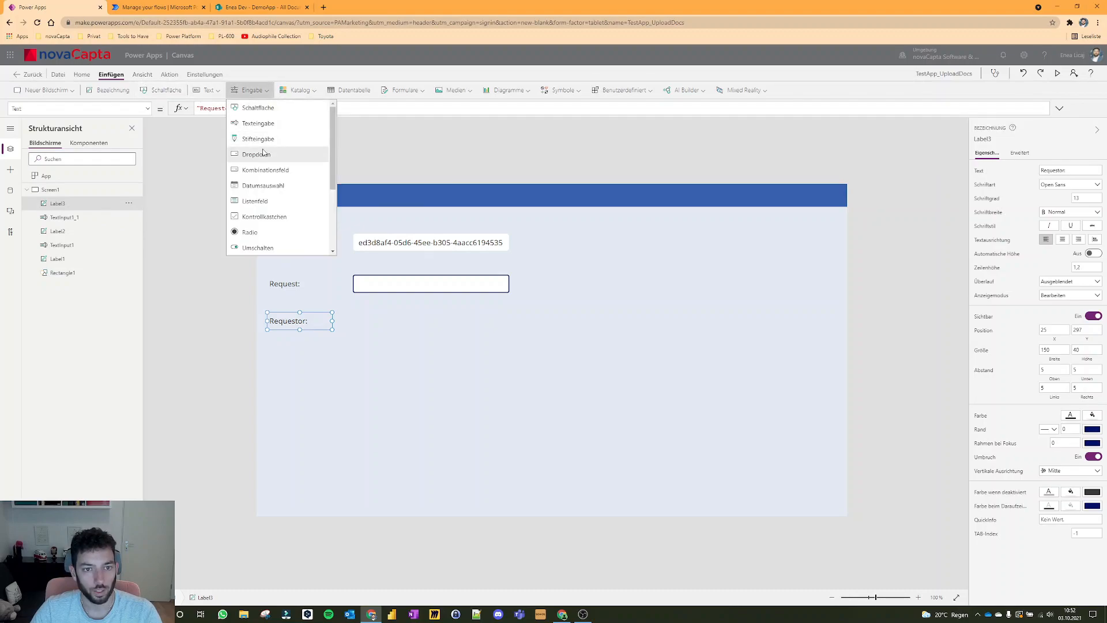
{"action": "left_click", "coordinate": [270, 177]}
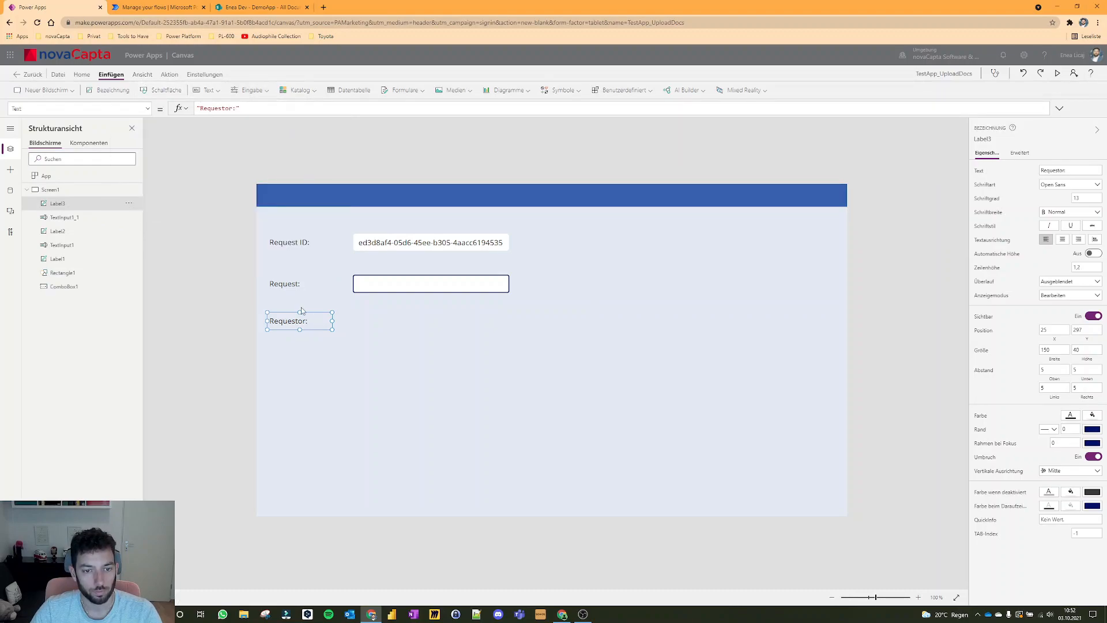
{"action": "left_click", "coordinate": [346, 208]}
{"action": "left_click_drag", "start_coordinate": [346, 209], "coordinate": [425, 320]}
{"action": "left_click_drag", "start_coordinate": [495, 320], "coordinate": [511, 321]}
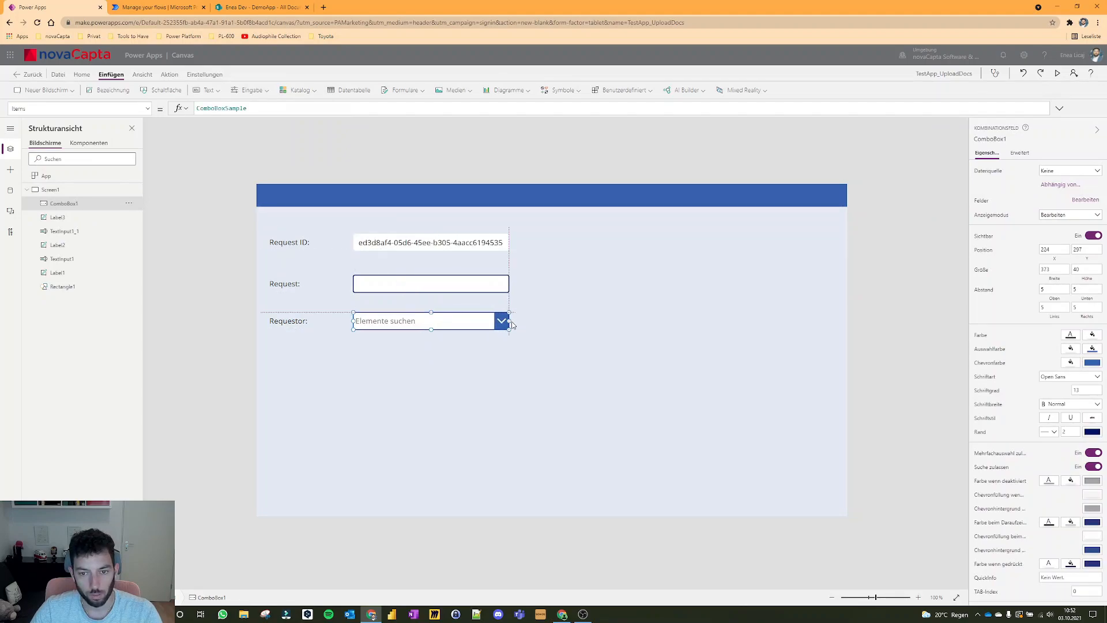
Search the available data sources for "office" and add the Office 365-Benutzer connector to the app.
{"action": "left_click", "coordinate": [197, 221]}
{"action": "left_click", "coordinate": [11, 190]}
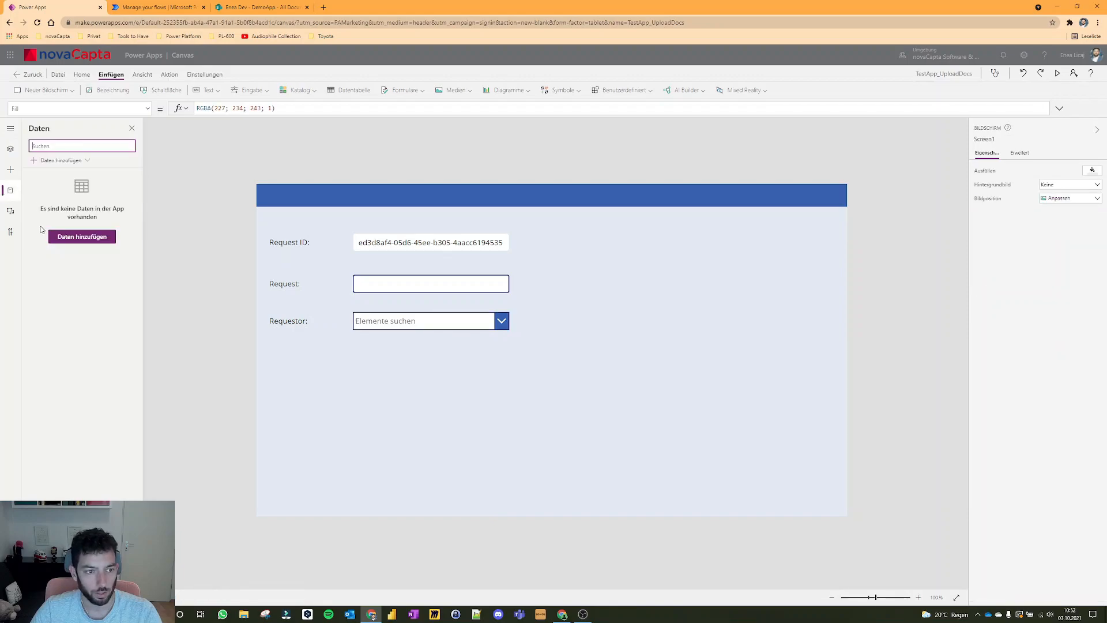
{"action": "type", "text": "office"}
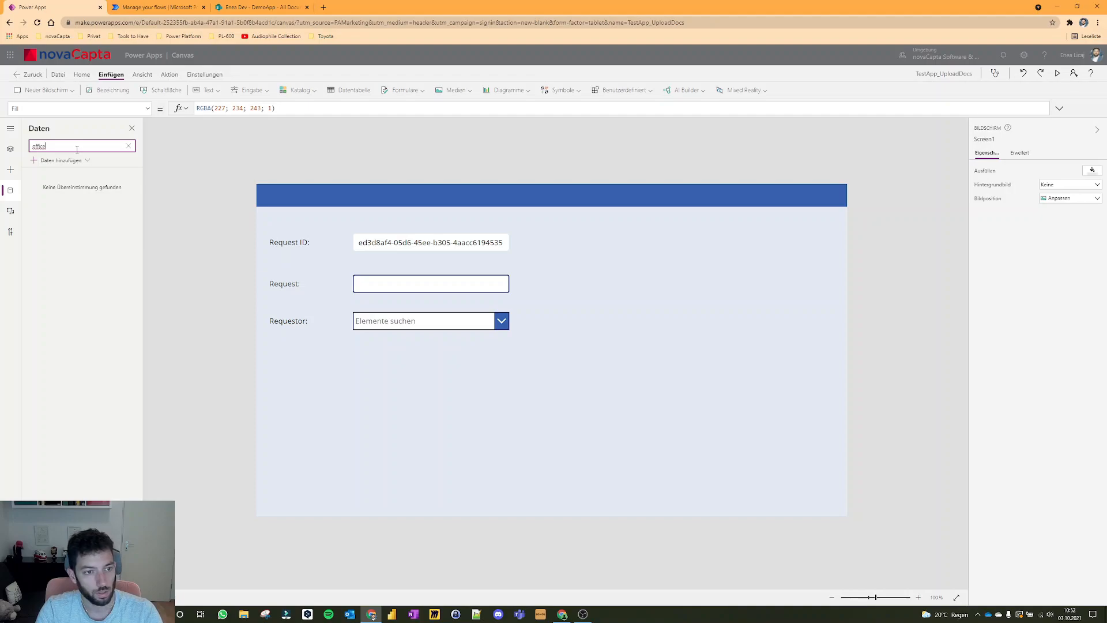
{"action": "key", "text": "BackSpace"}
{"action": "left_click", "coordinate": [78, 161]}
{"action": "type", "text": "of"}
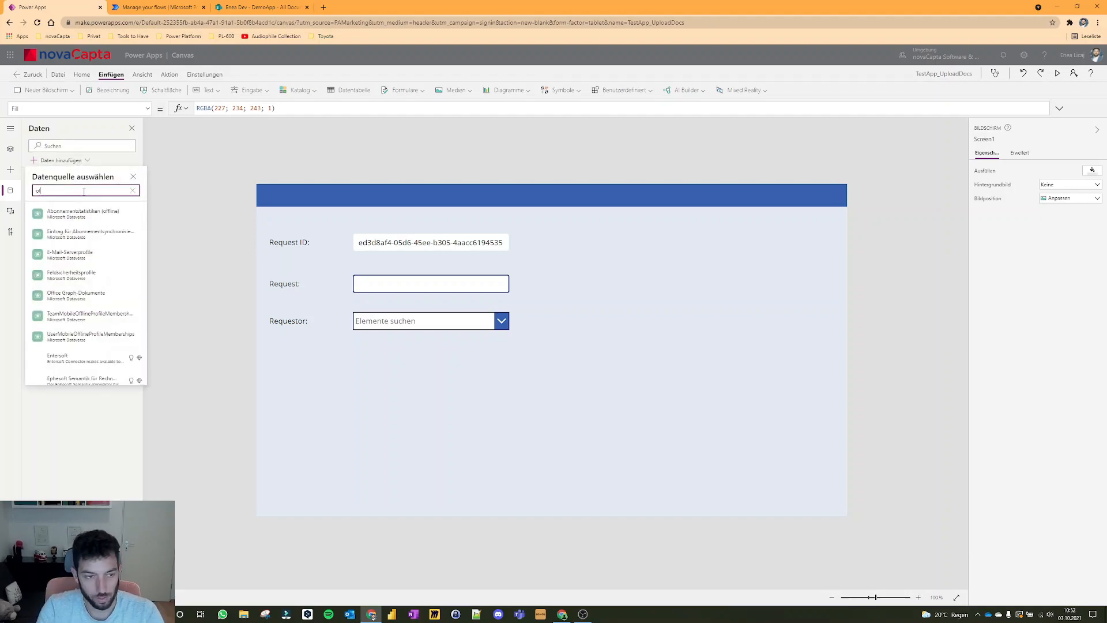
{"action": "type", "text": "fice"}
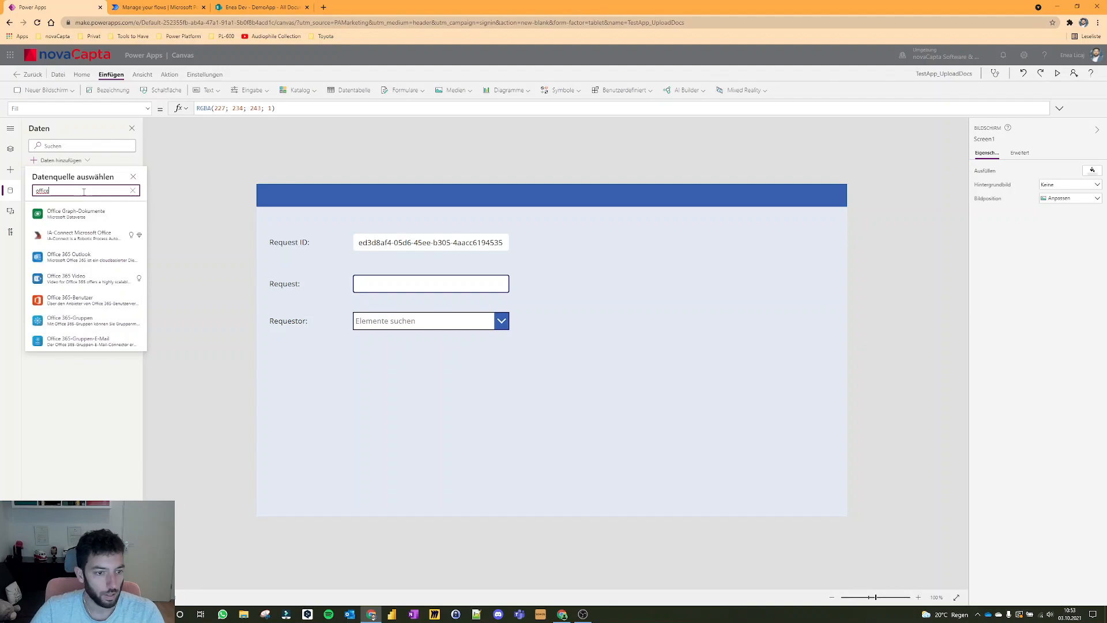
{"action": "left_click", "coordinate": [86, 300]}
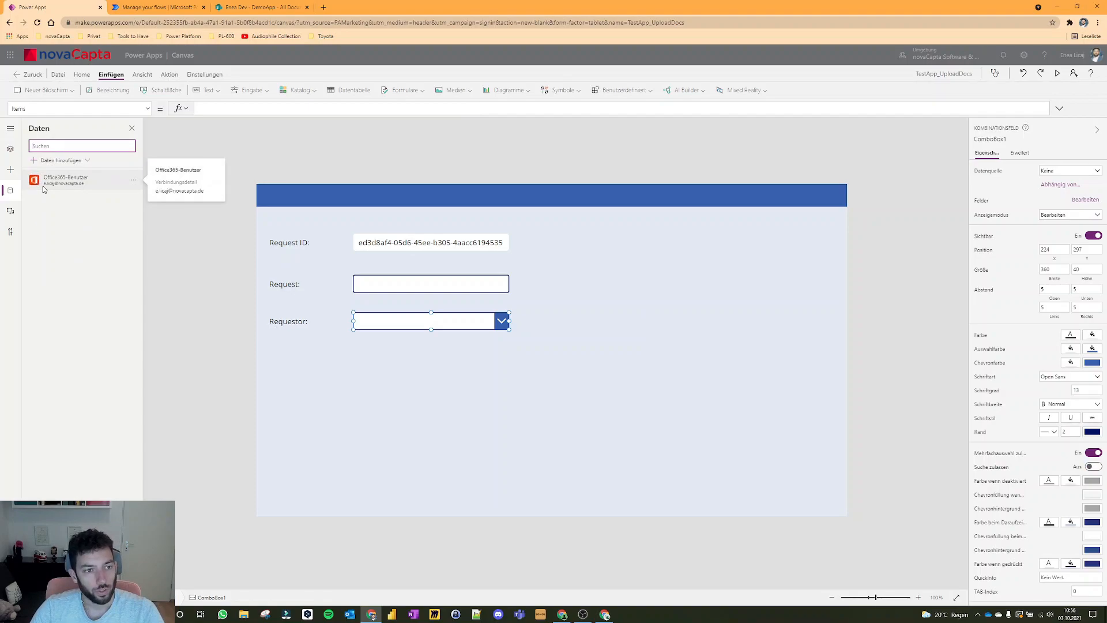
Set the Requestor combo box's Items formula to 'Office365-Benutzer'.SearchUser({searchTerm:ComboBox1.SearchText}).
{"action": "left_click", "coordinate": [10, 151]}
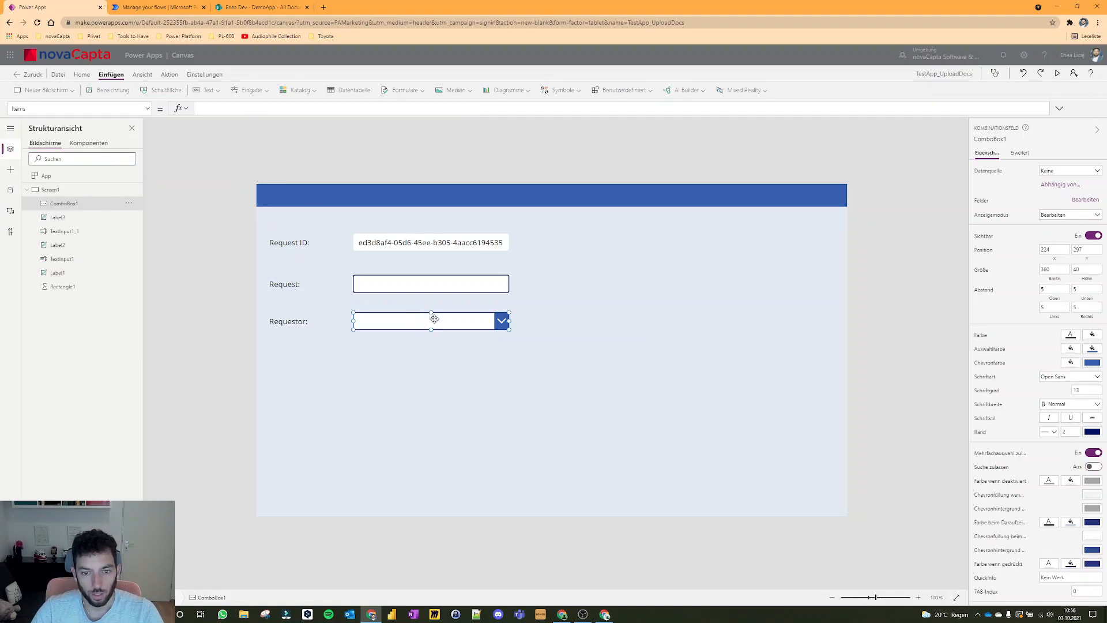
{"action": "left_click", "coordinate": [260, 297]}
{"action": "left_click", "coordinate": [383, 319]}
{"action": "left_click", "coordinate": [567, 375]}
{"action": "left_click", "coordinate": [307, 108]}
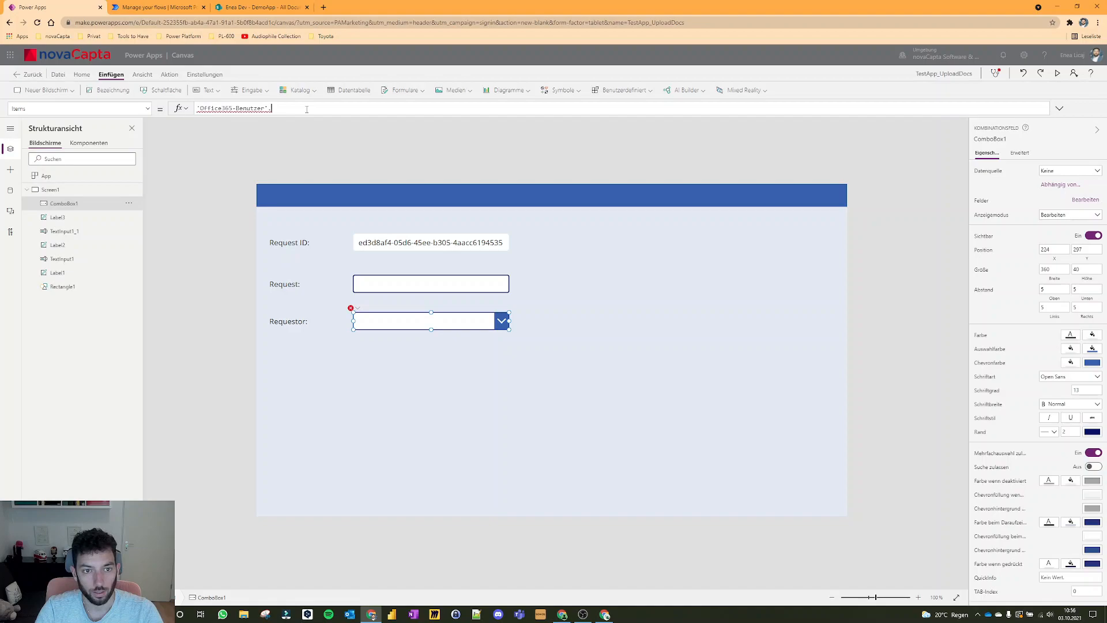
{"action": "type", "text": "SearchUser("}
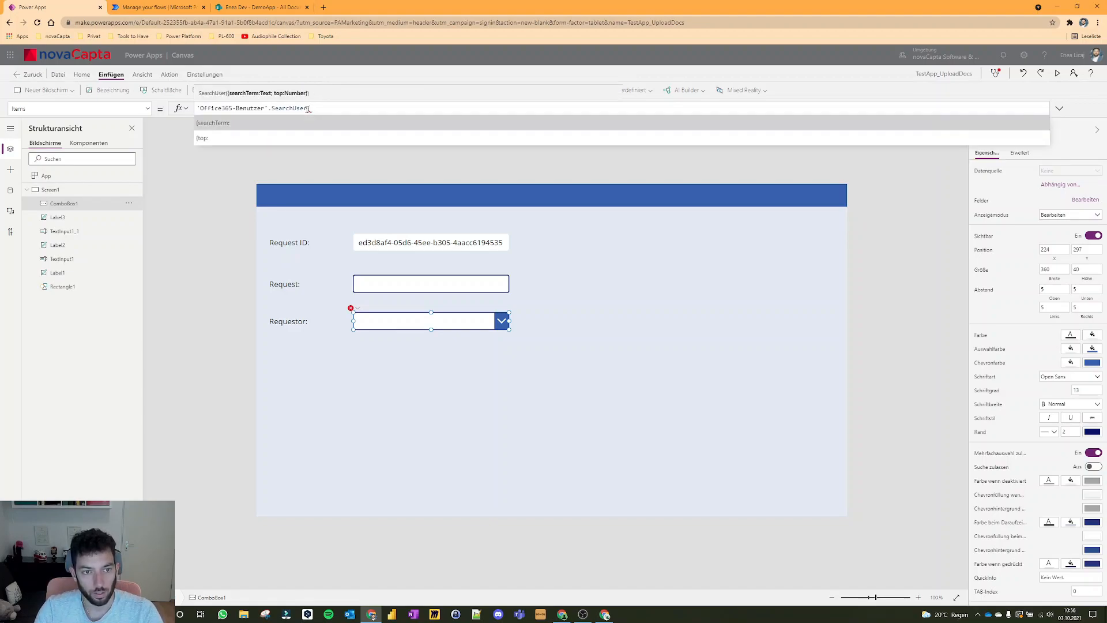
{"action": "key", "text": "Tab"}
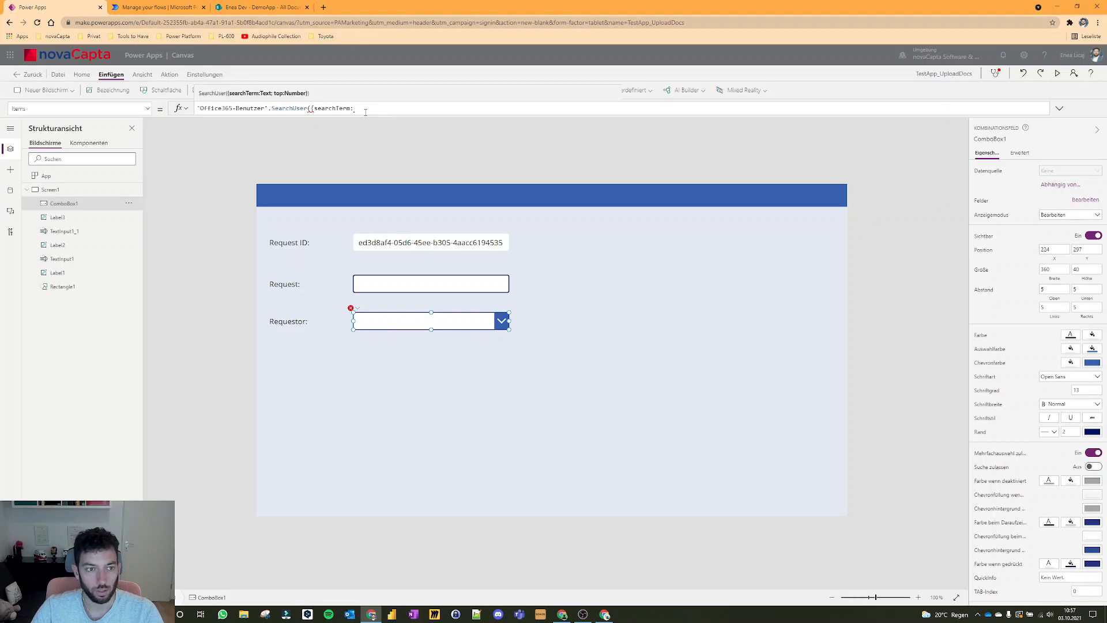
{"action": "type", "text": "combo"}
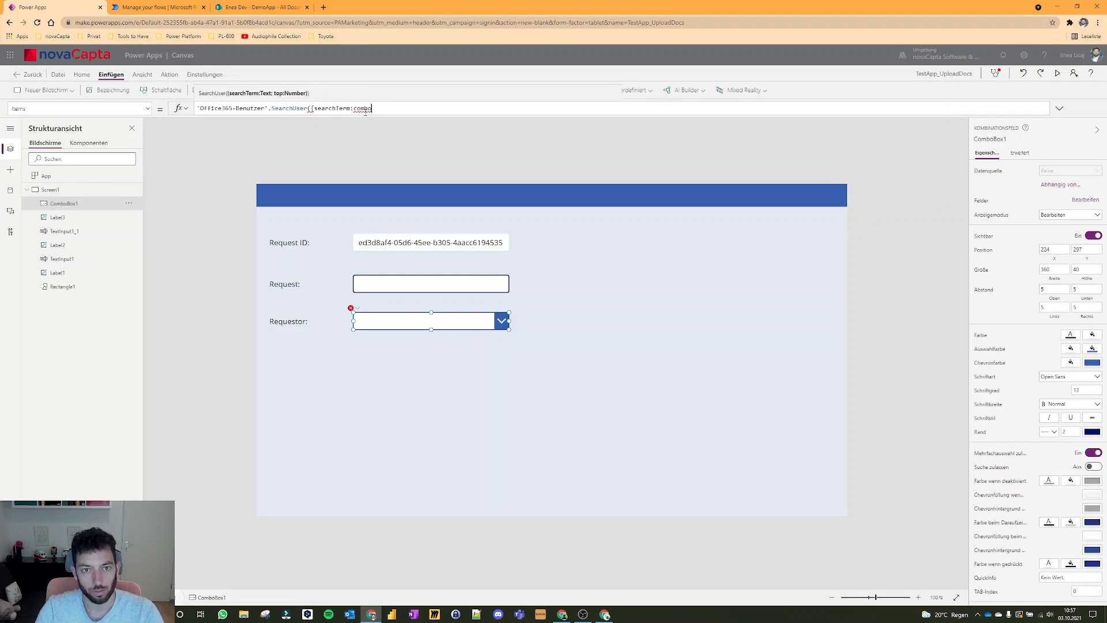
{"action": "key", "text": "Tab"}
{"action": "type", "text": "."}
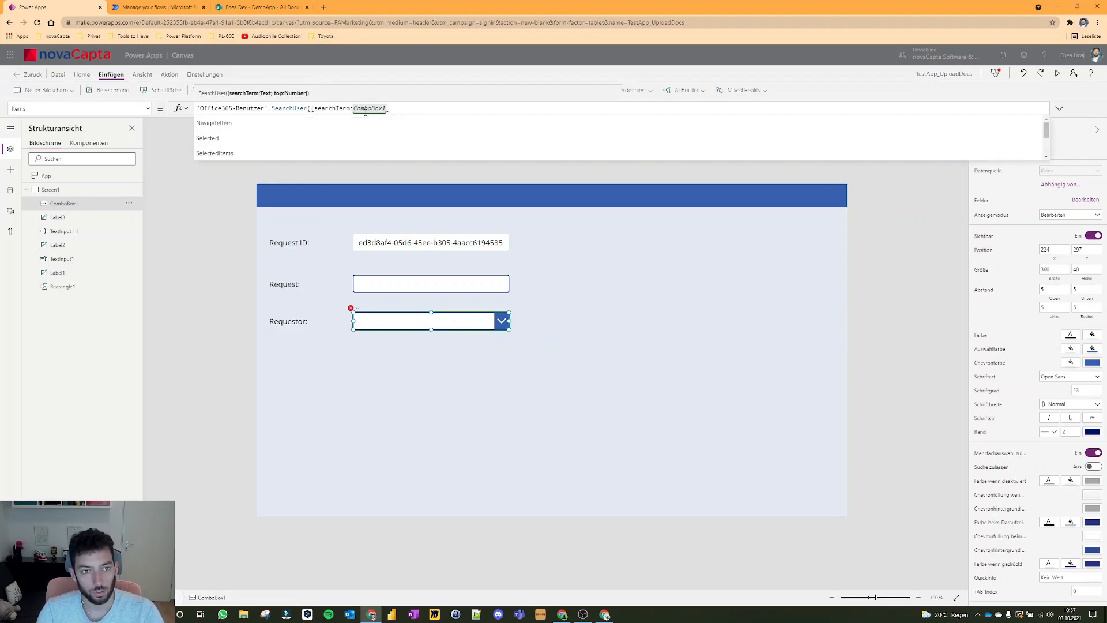
{"action": "type", "text": "se"}
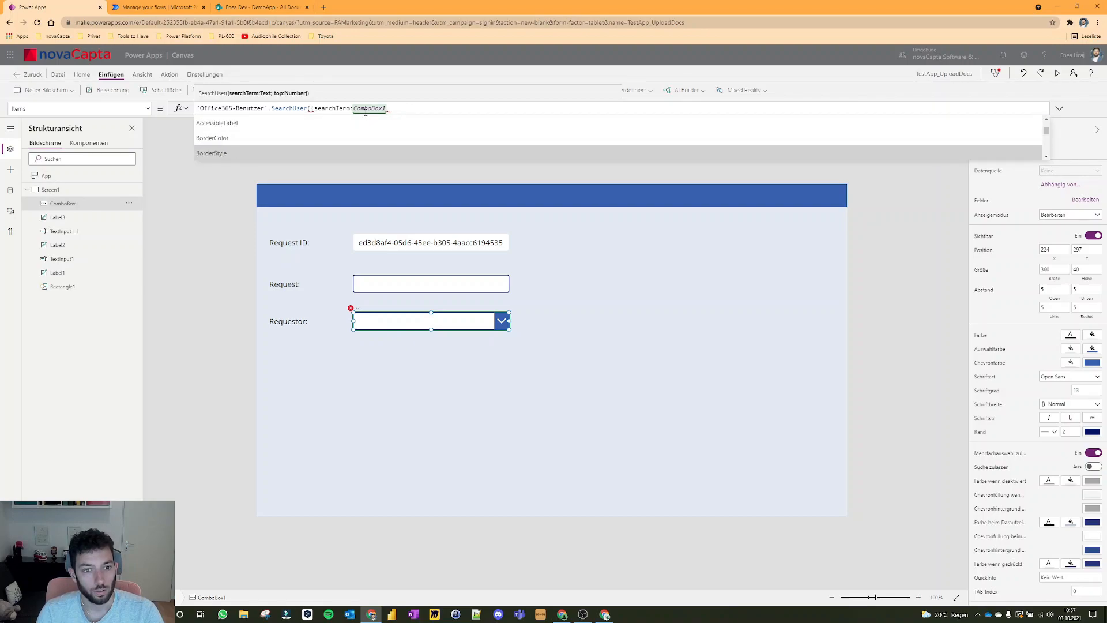
{"action": "type", "text": "ar"}
{"action": "key", "text": "Tab"}
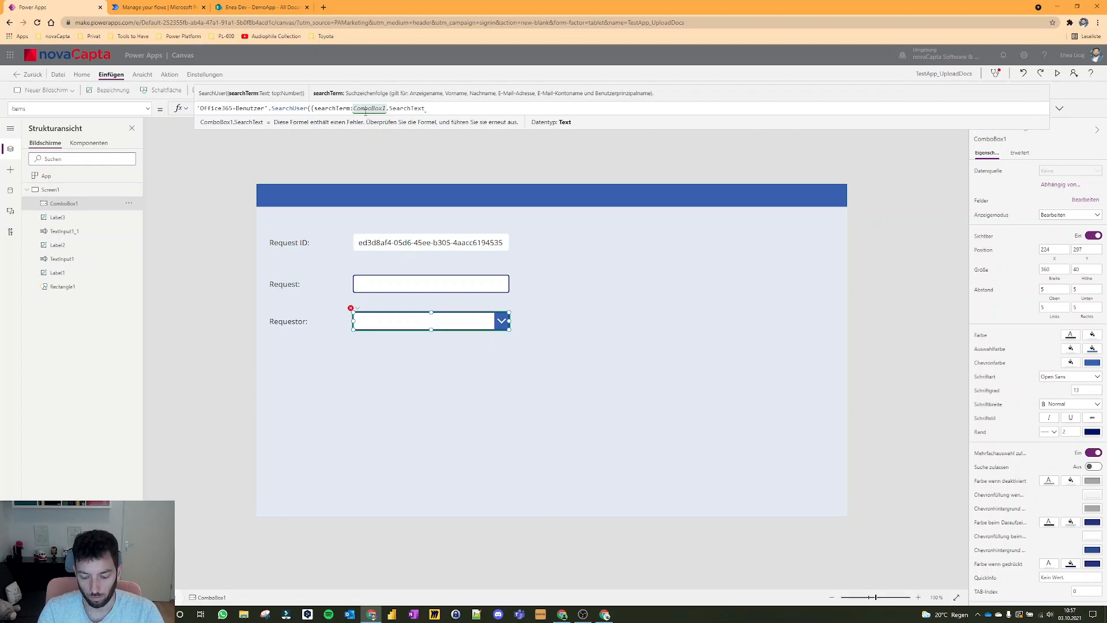
{"action": "key", "text": "BackSpace"}
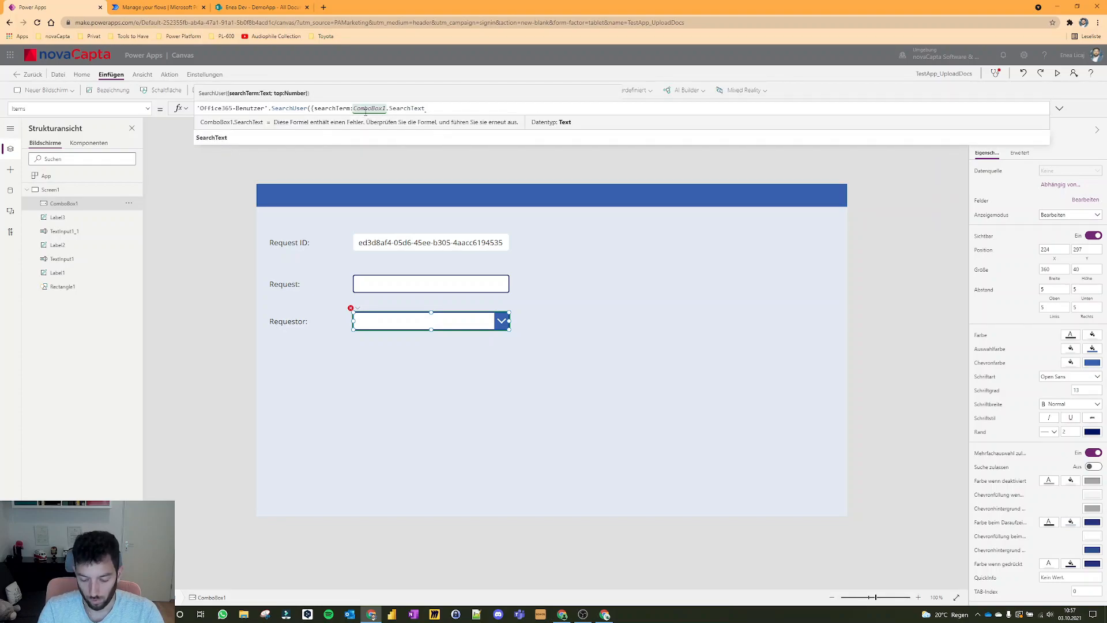
{"action": "type", "text": "}"}
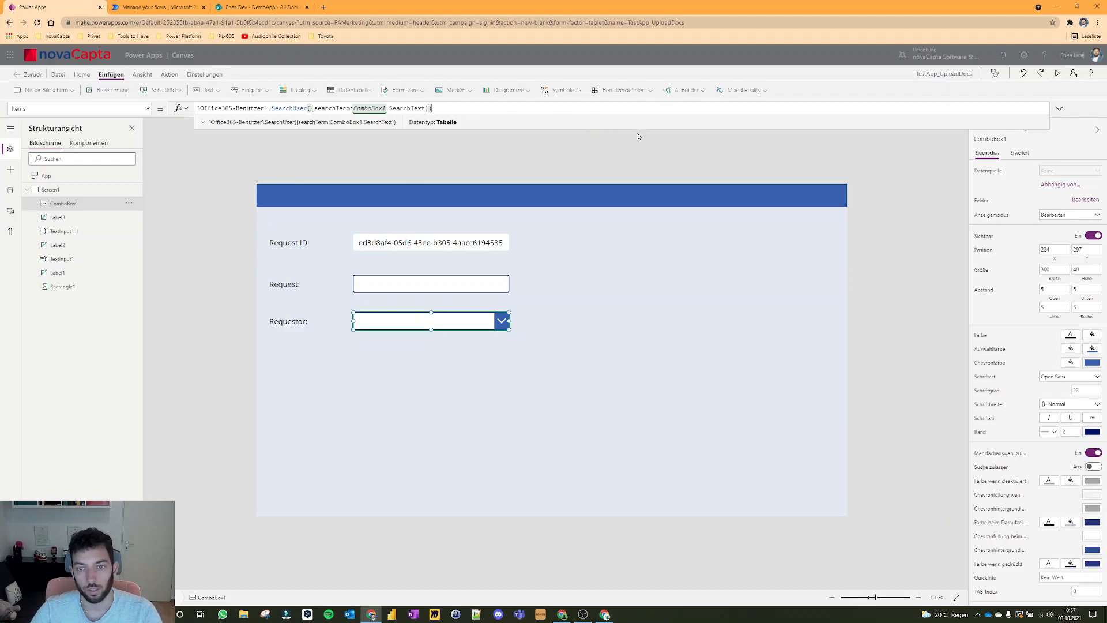
Preview the app briefly, then allow searching and turn off multiple selection for the Requestor combo box.
{"action": "left_click", "coordinate": [1057, 74]}
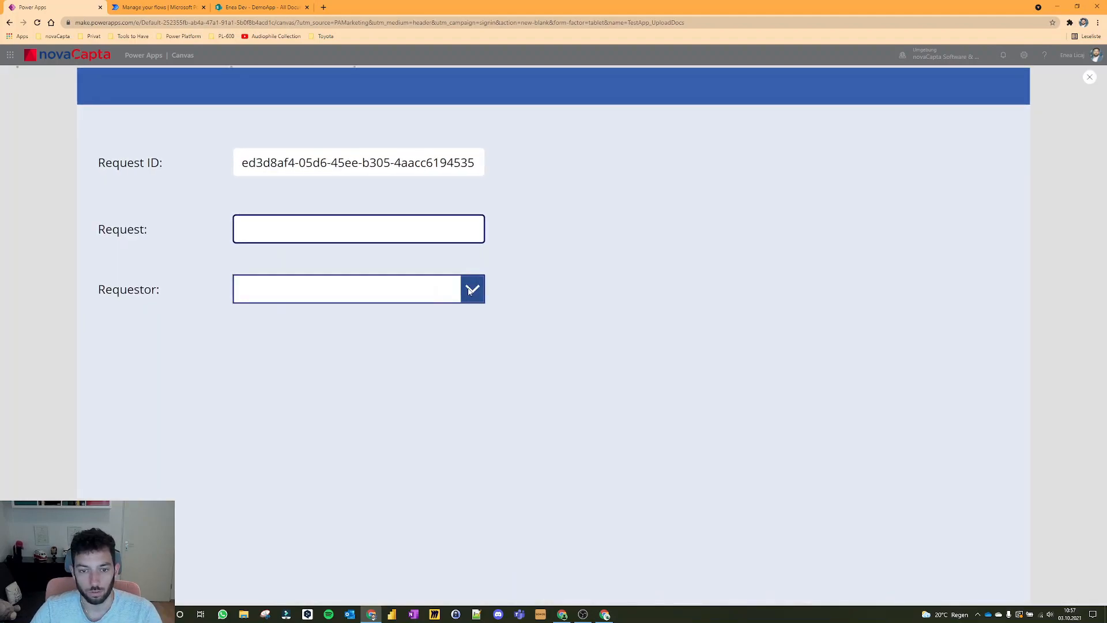
{"action": "left_click", "coordinate": [1090, 77]}
{"action": "left_click", "coordinate": [450, 319]}
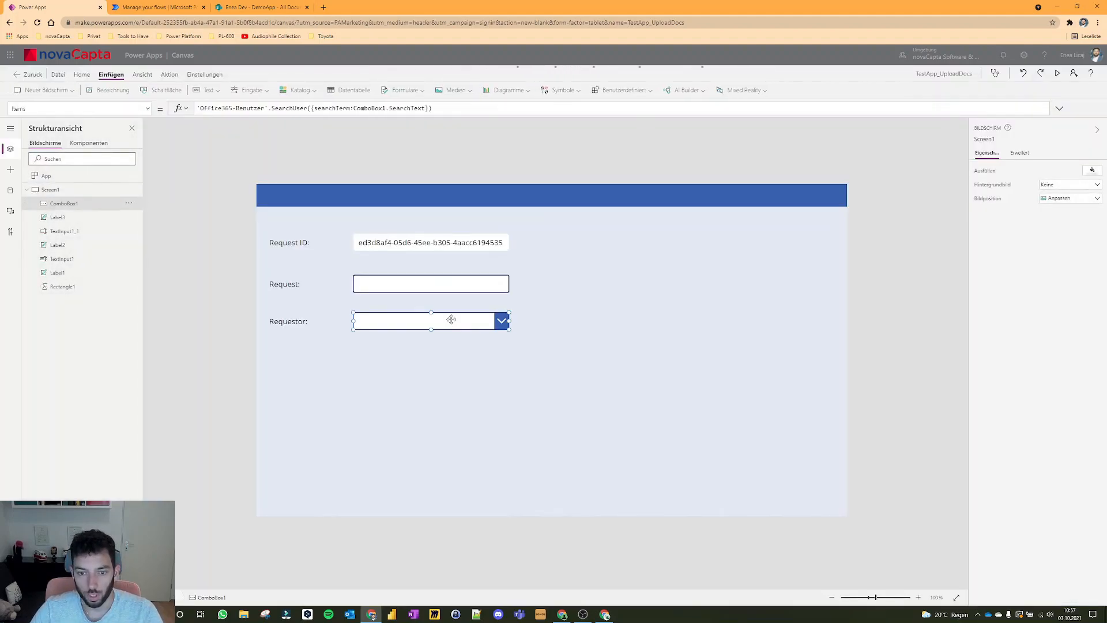
{"action": "left_click", "coordinate": [1093, 467]}
{"action": "left_click", "coordinate": [1094, 453]}
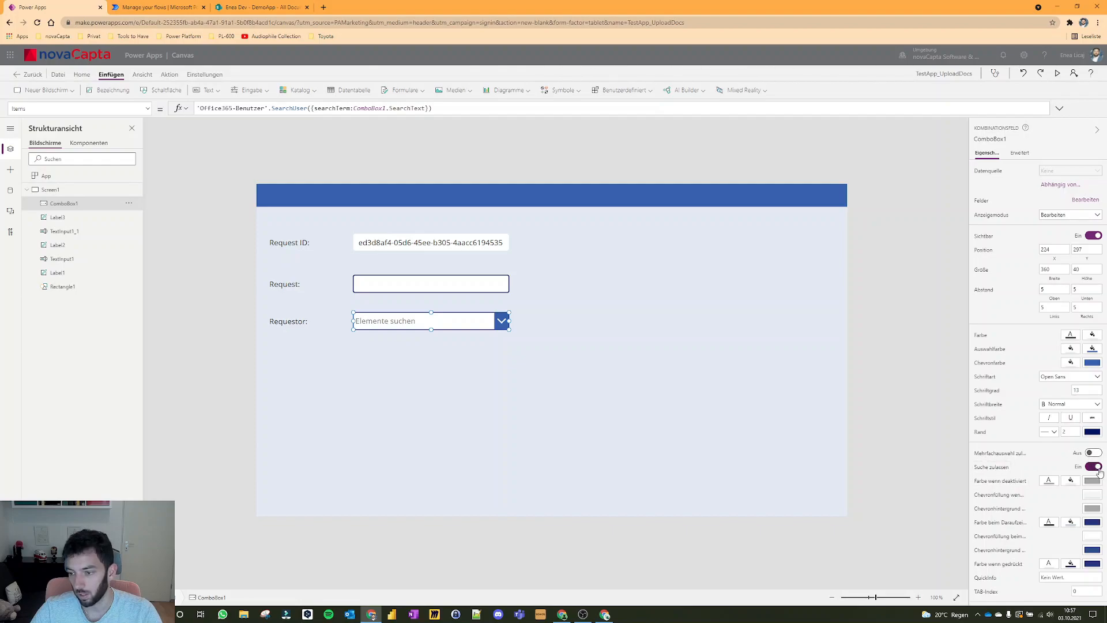
Preview the app, test the Requestor combo box by searching for a person's last name, clear the search and close the preview.
{"action": "left_click", "coordinate": [1057, 74]}
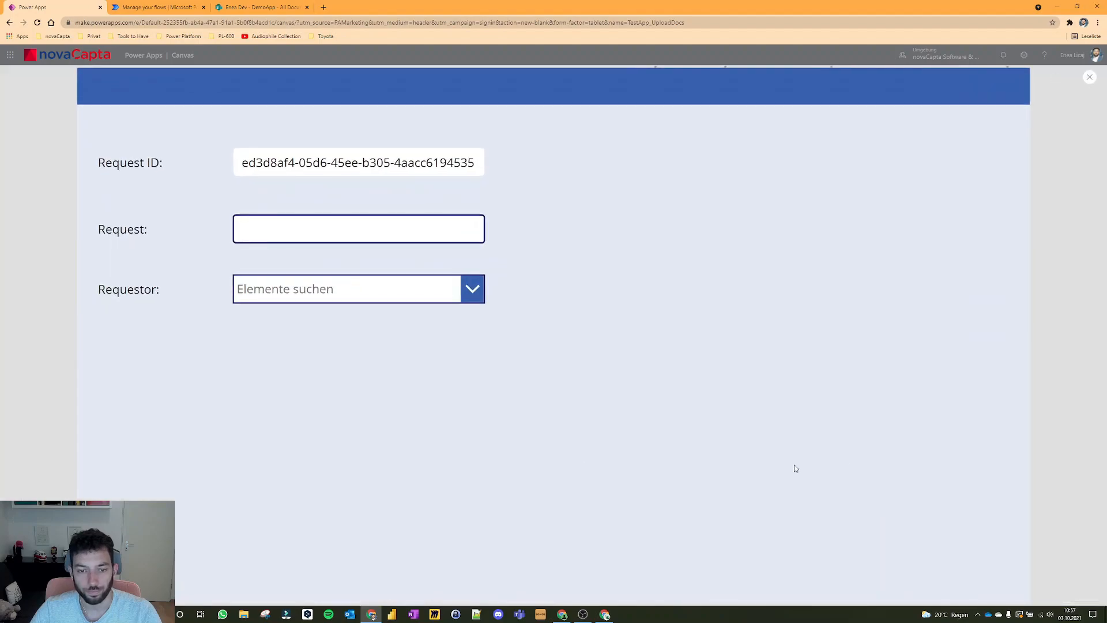
{"action": "left_click", "coordinate": [410, 296]}
{"action": "type", "text": "licaj"}
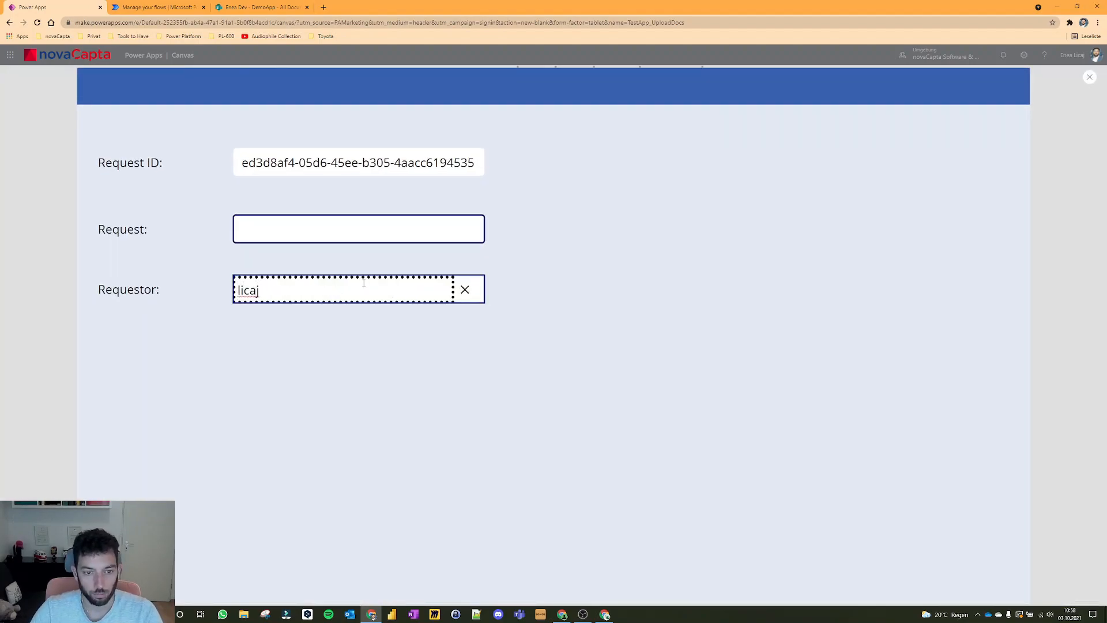
{"action": "key", "text": "BackSpace"}
{"action": "key", "text": "BackSpace"}
{"action": "key", "text": "BackSpace"}
{"action": "key", "text": "BackSpace"}
{"action": "key", "text": "BackSpace"}
{"action": "scroll", "coordinate": [358, 391], "scroll_direction": "down", "scroll_amount": 4}
{"action": "scroll", "coordinate": [372, 362], "scroll_direction": "up", "scroll_amount": 4}
{"action": "left_click", "coordinate": [1088, 80]}
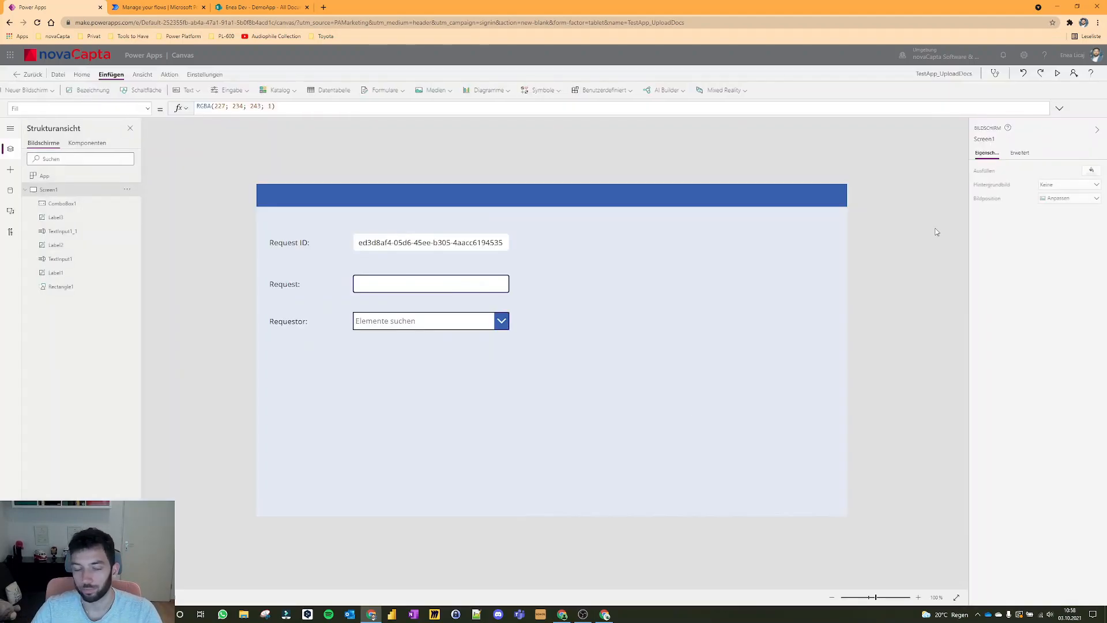
Set both the primary text and the search field of the Requestor combo box to DisplayName.
{"action": "left_click", "coordinate": [413, 322]}
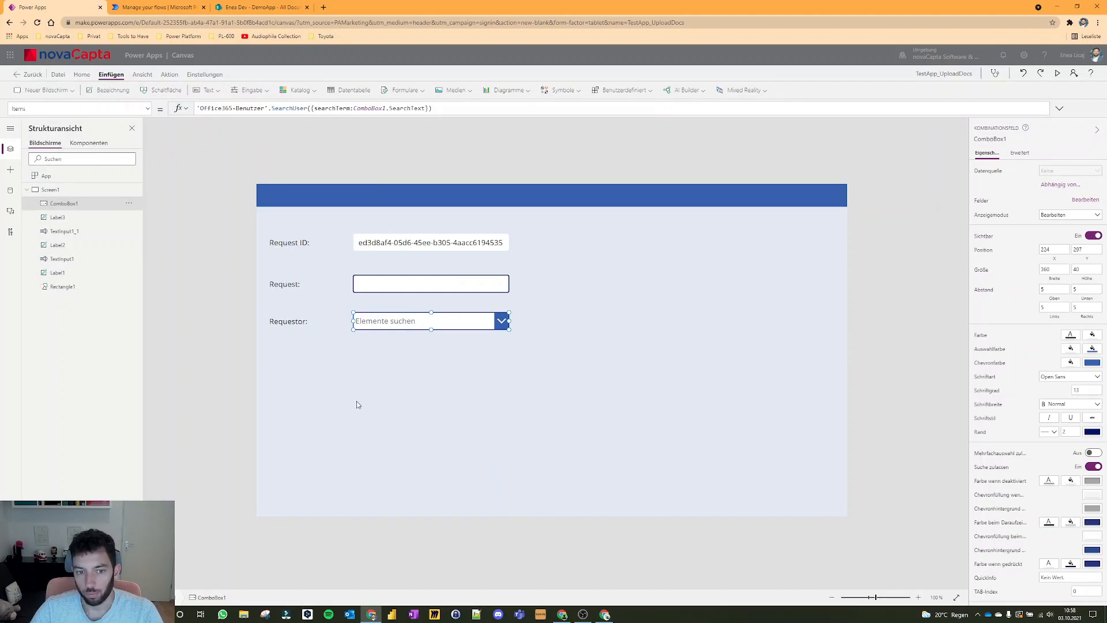
{"action": "left_click", "coordinate": [502, 321]}
{"action": "scroll", "coordinate": [402, 452], "scroll_direction": "up", "scroll_amount": 2}
{"action": "key", "text": "Escape"}
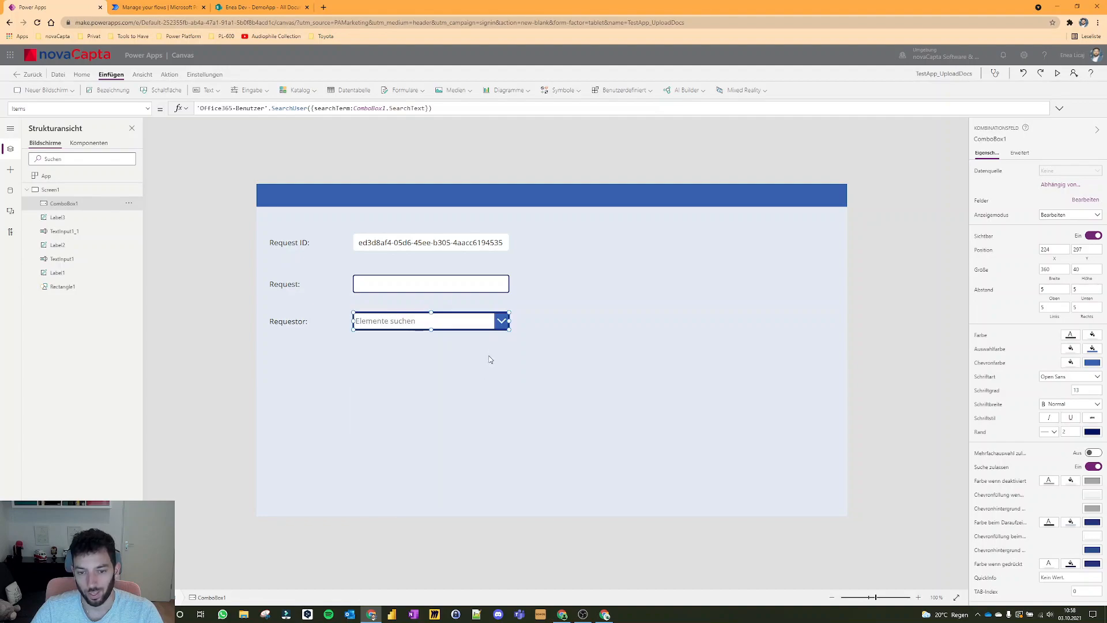
{"action": "left_click", "coordinate": [1084, 200]}
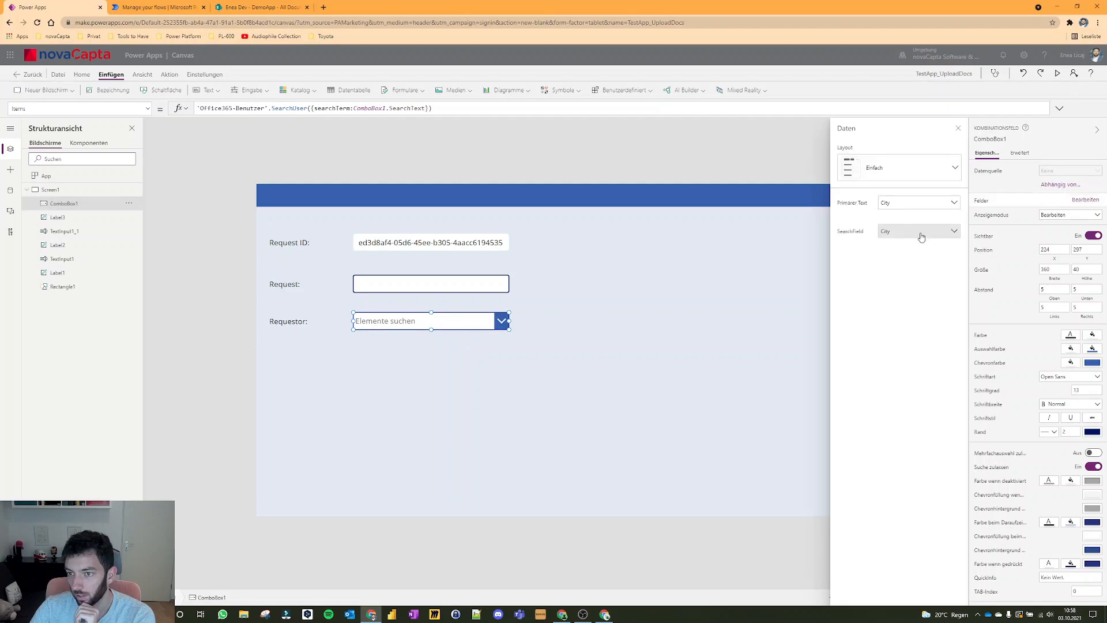
{"action": "left_click", "coordinate": [923, 205]}
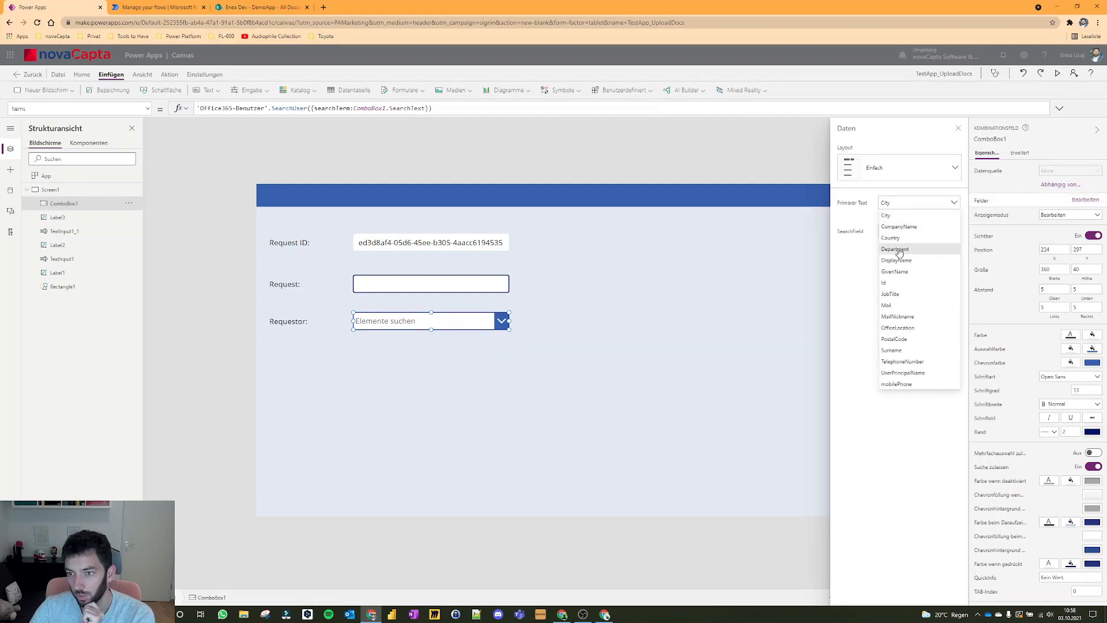
{"action": "left_click", "coordinate": [901, 263]}
{"action": "left_click", "coordinate": [900, 232]}
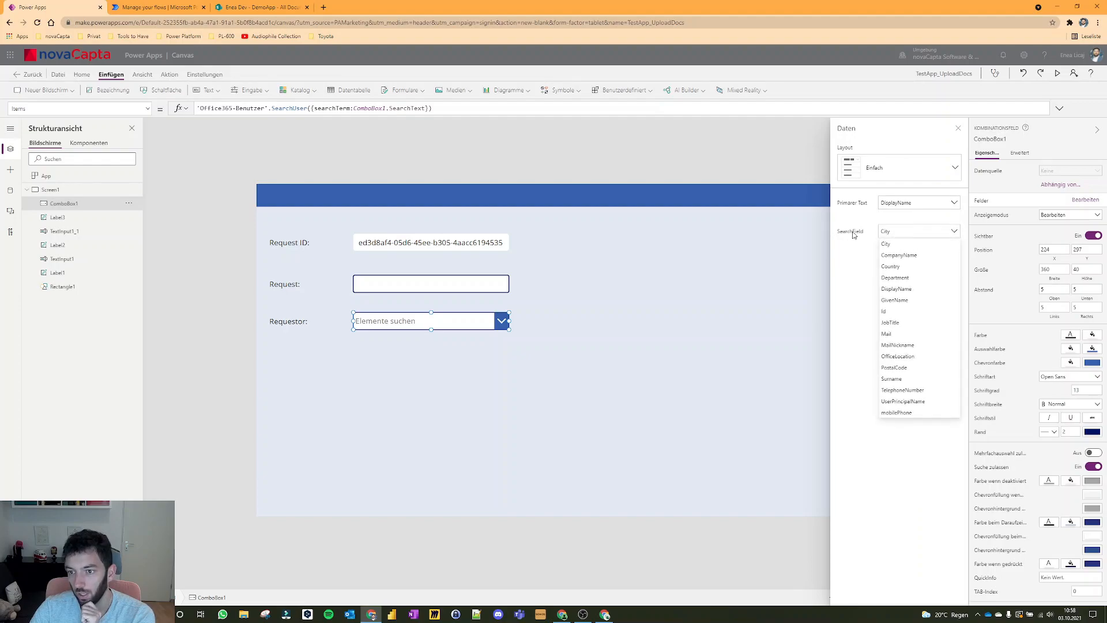
{"action": "left_click", "coordinate": [905, 290]}
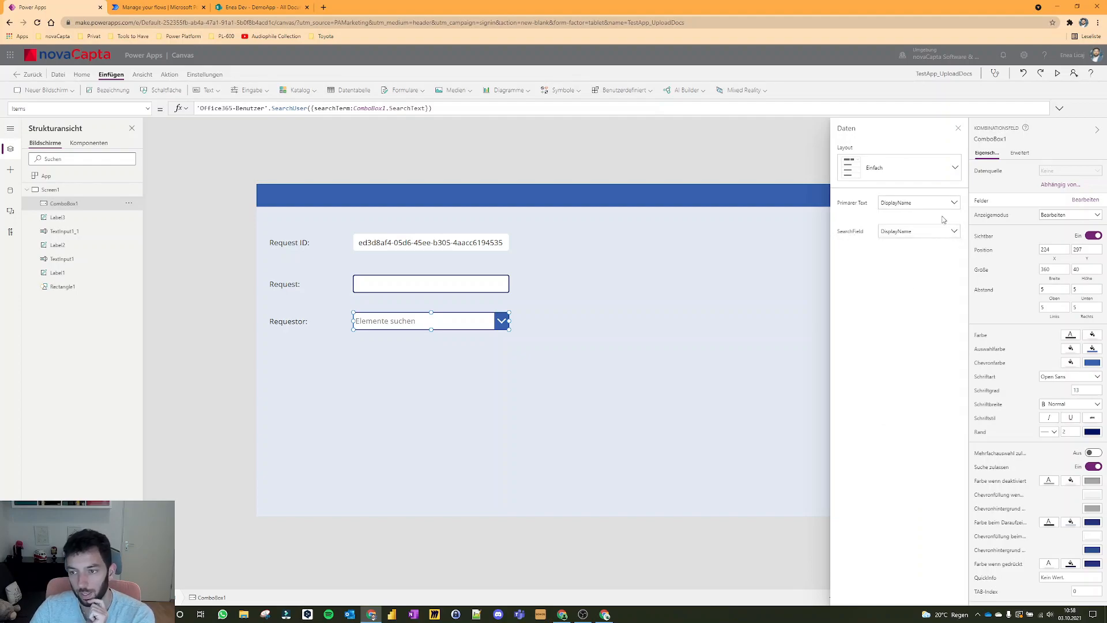
{"action": "left_click", "coordinate": [958, 129]}
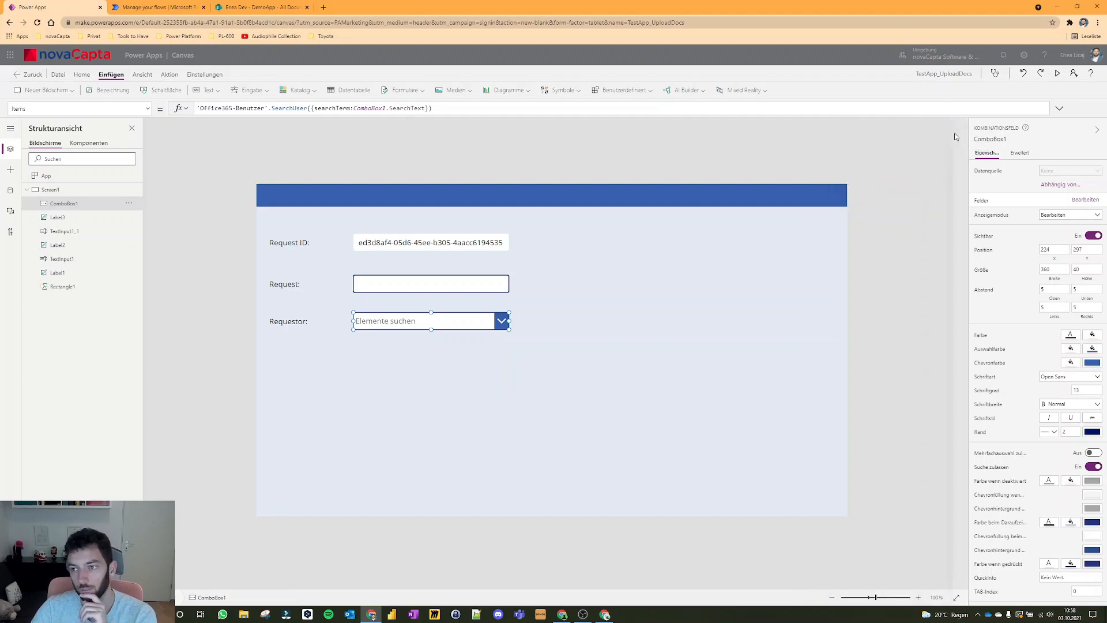
Preview the app and search the Requestor combo box for a person's first name.
{"action": "left_click", "coordinate": [1057, 73]}
{"action": "left_click", "coordinate": [479, 288]}
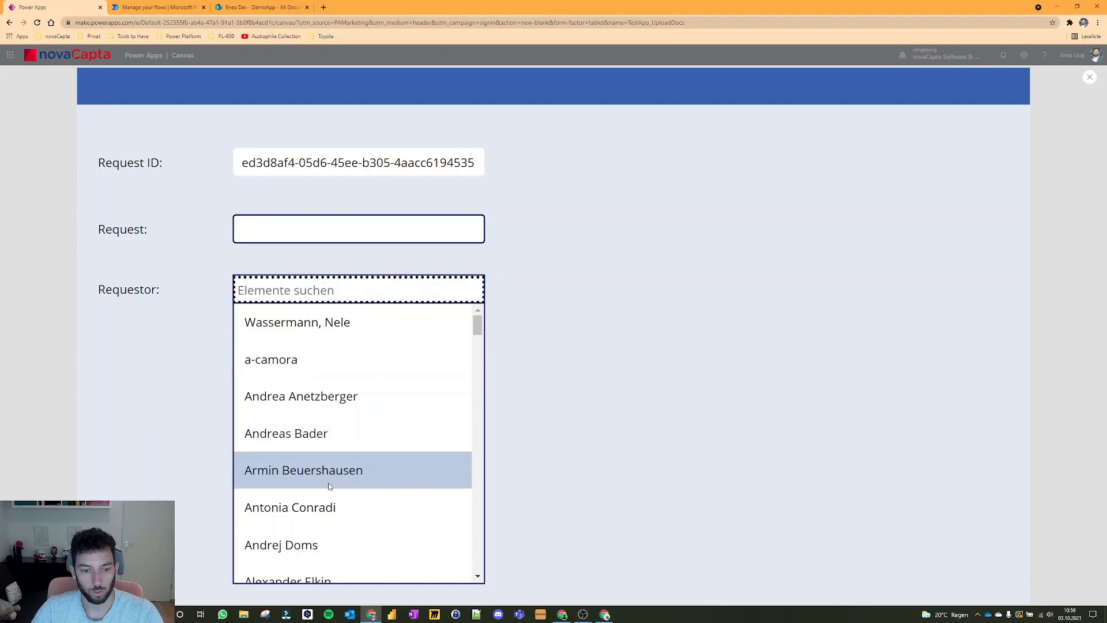
{"action": "type", "text": "enea"}
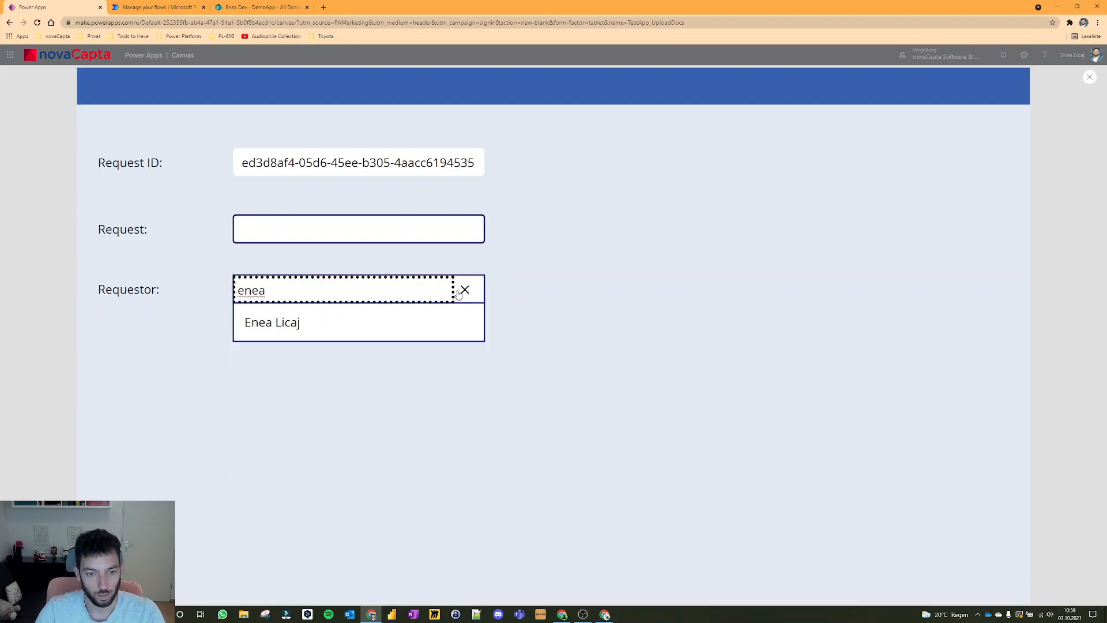
Select the found person in the Requestor combo box and close the preview.
{"action": "left_click", "coordinate": [424, 322]}
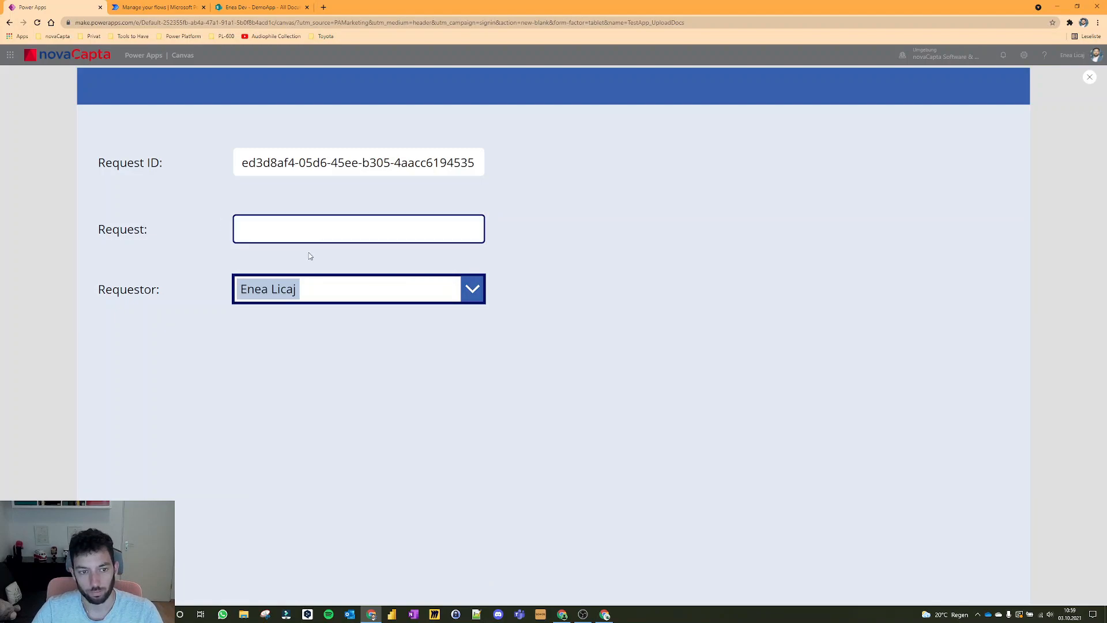
{"action": "key", "text": "Escape"}
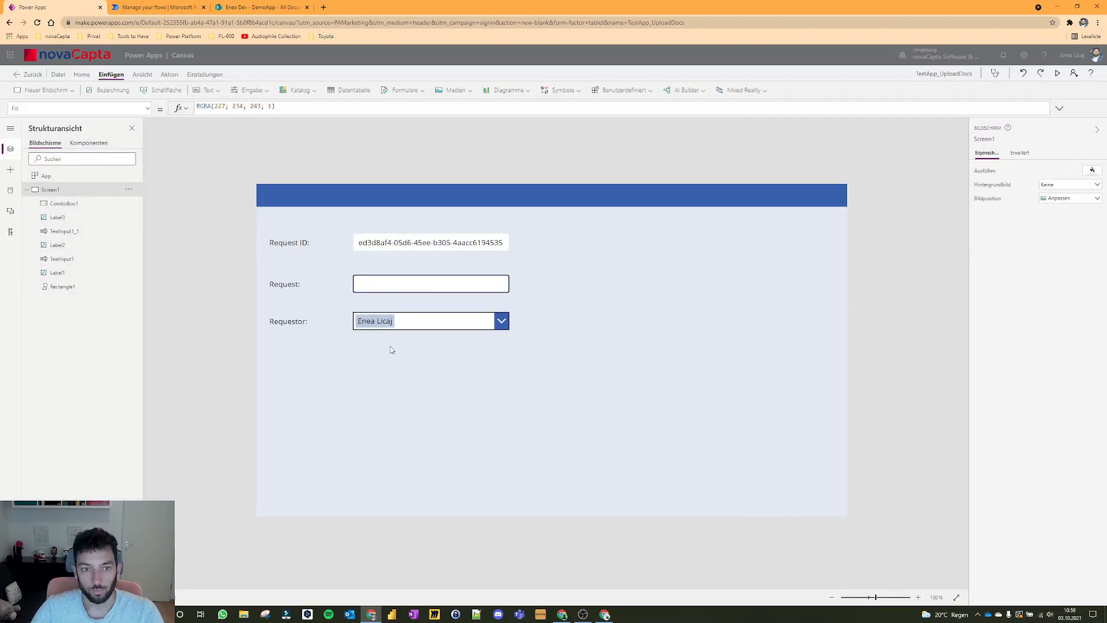
Check the DemoApp library's columns in SharePoint, then browse the text and input controls Power Apps offers for inserting.
{"action": "left_click", "coordinate": [263, 7]}
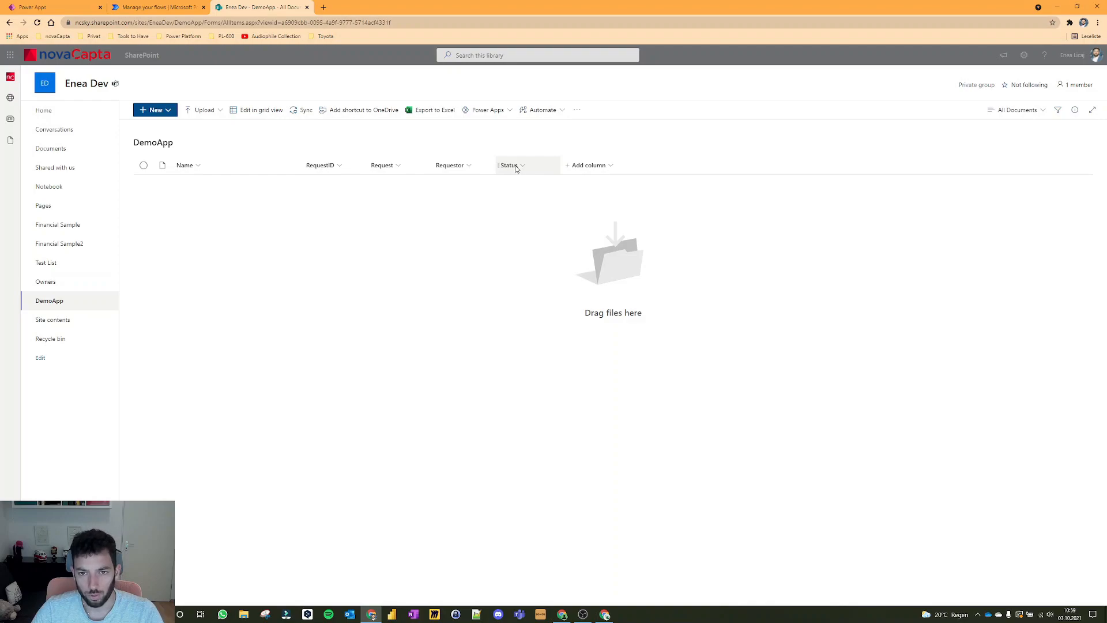
{"action": "left_click", "coordinate": [56, 7]}
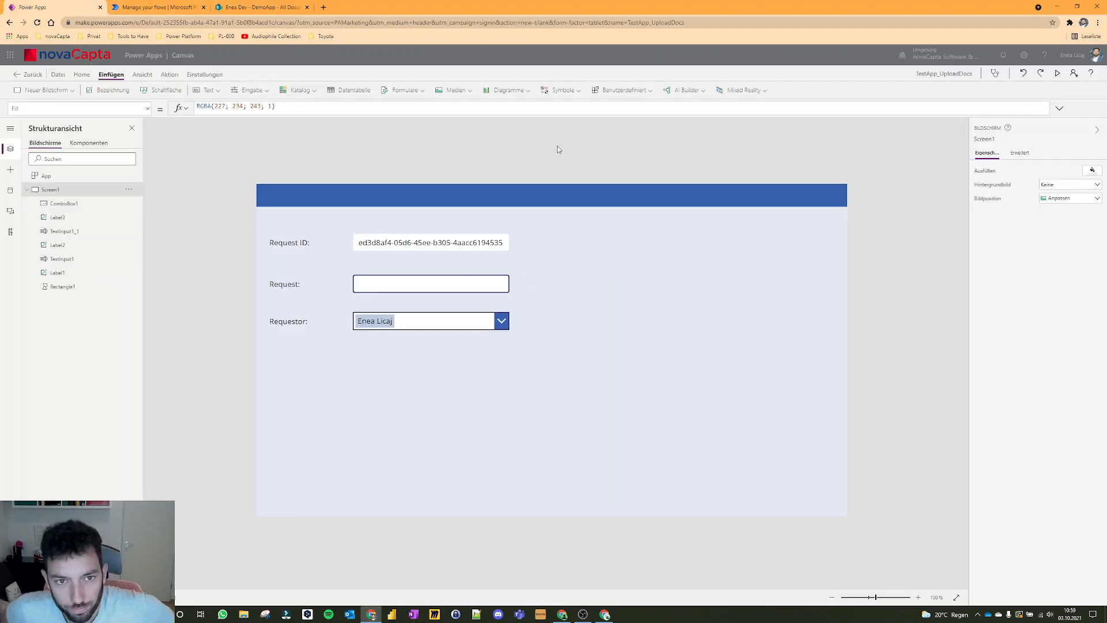
{"action": "left_click", "coordinate": [249, 90]}
{"action": "scroll", "coordinate": [255, 155], "scroll_direction": "down", "scroll_amount": 3}
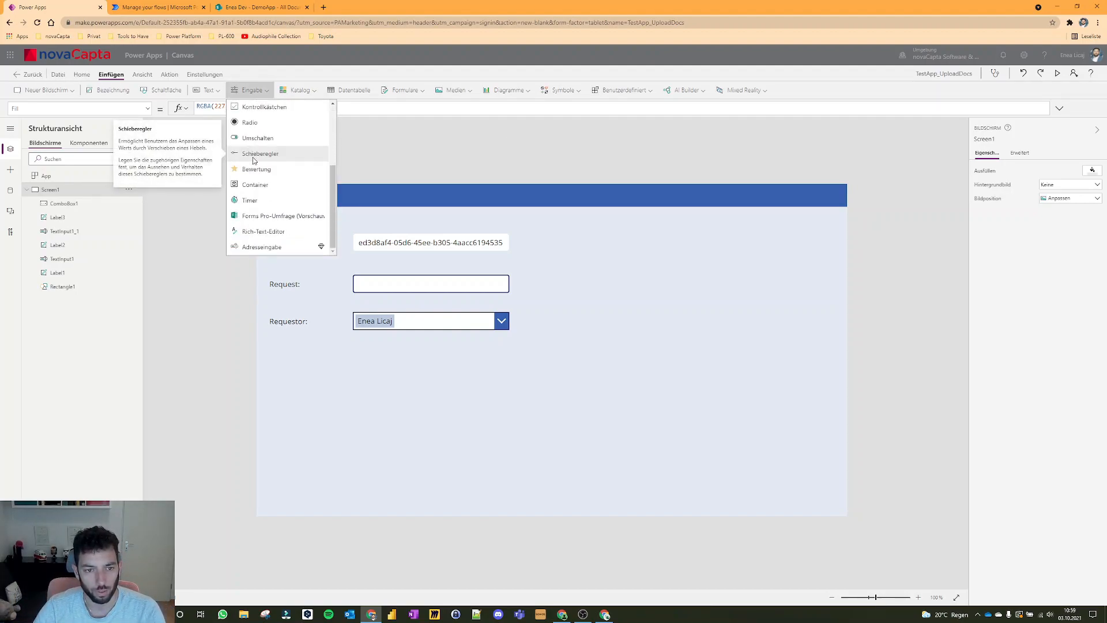
{"action": "scroll", "coordinate": [253, 160], "scroll_direction": "up", "scroll_amount": 3}
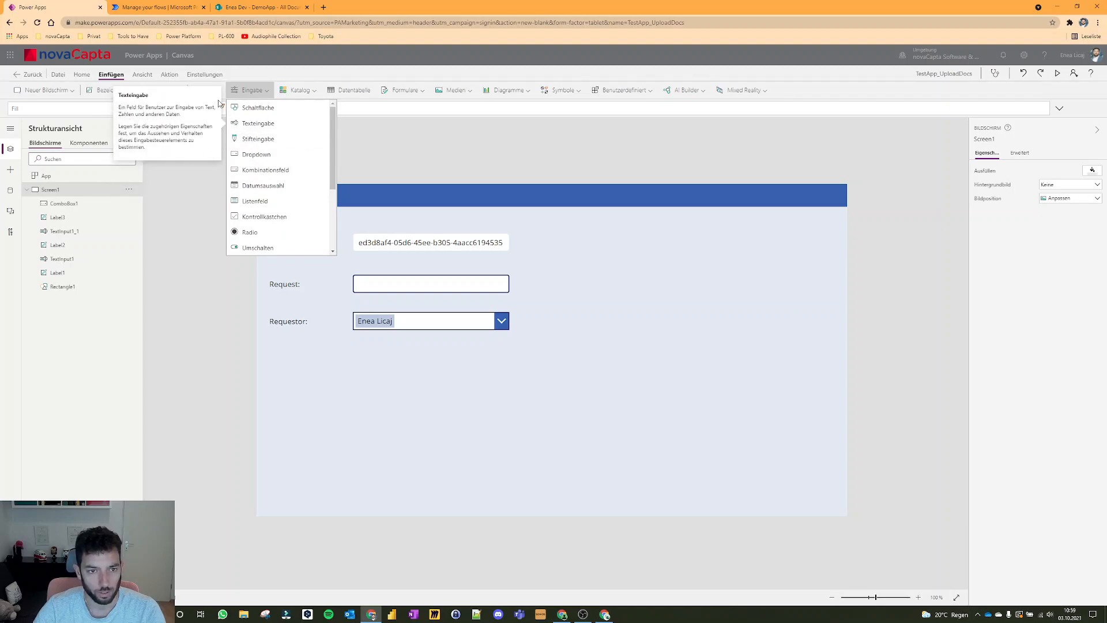
{"action": "left_click", "coordinate": [363, 161]}
{"action": "left_click", "coordinate": [219, 91]}
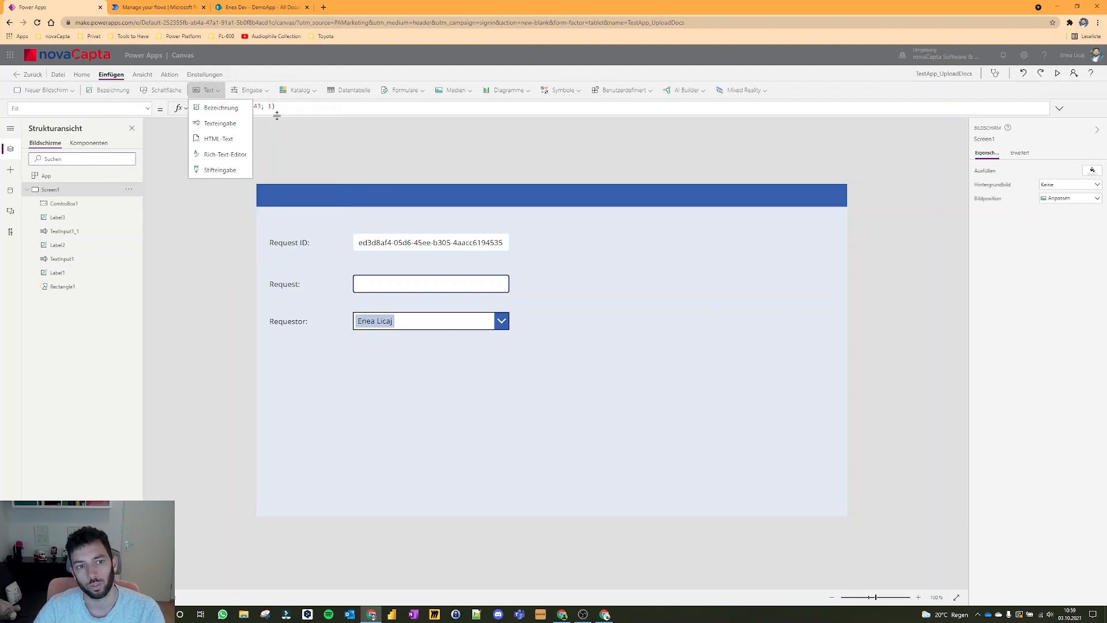
{"action": "left_click", "coordinate": [284, 150]}
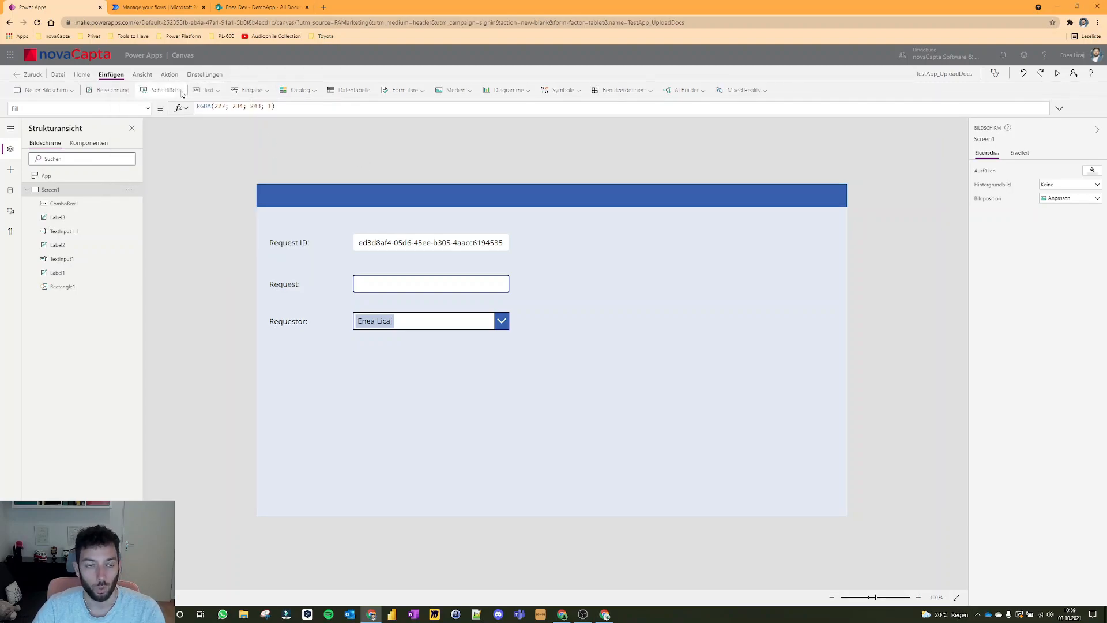
{"action": "left_click", "coordinate": [252, 92]}
{"action": "left_click", "coordinate": [379, 148]}
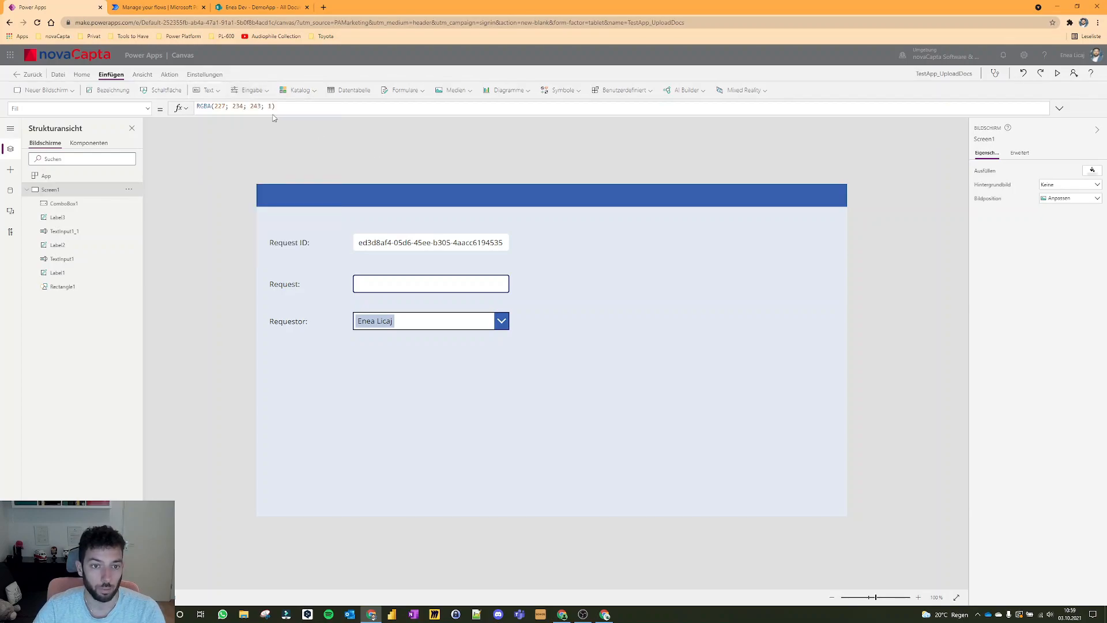
{"action": "left_click", "coordinate": [251, 90]}
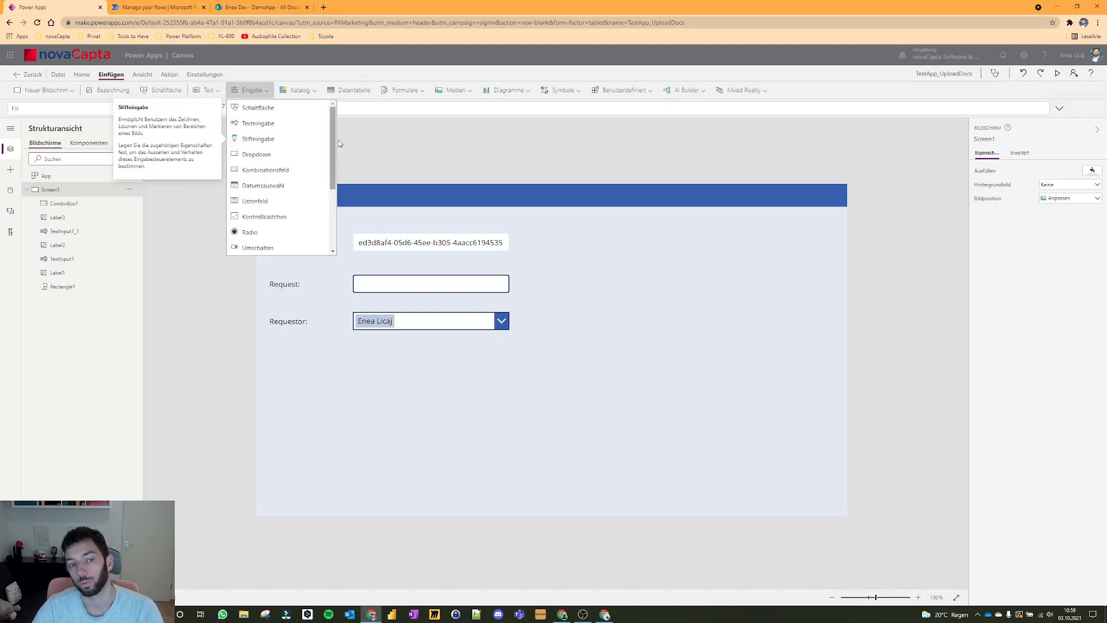
{"action": "left_click", "coordinate": [378, 144]}
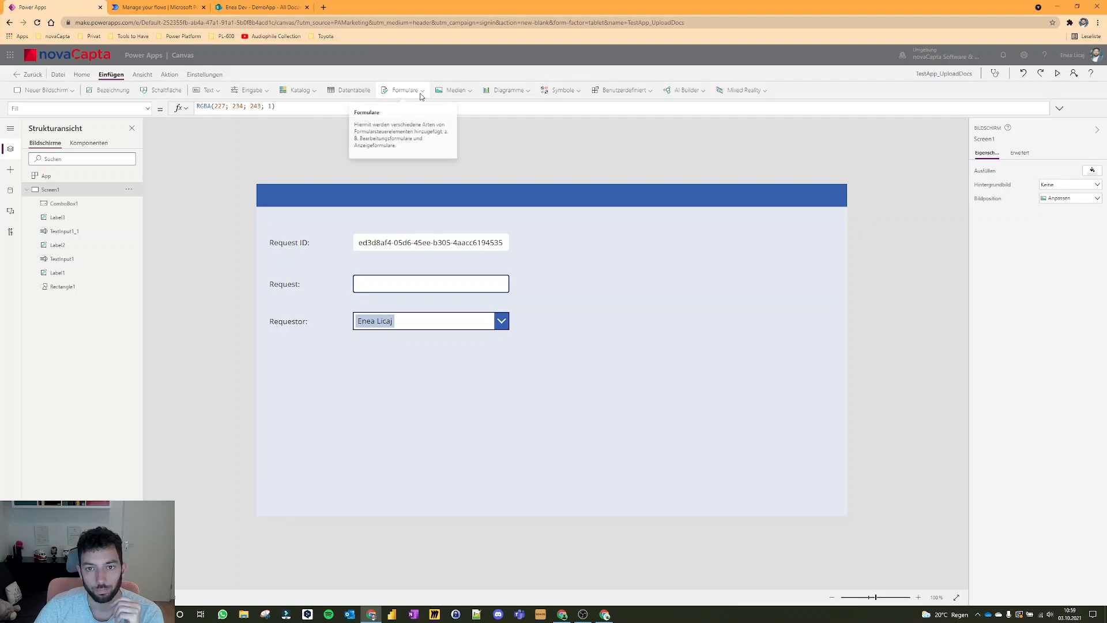
Insert an edit form, fit it to about 737 × 344 in the screen's lower-right corner, and open its data connection.
{"action": "left_click", "coordinate": [405, 91]}
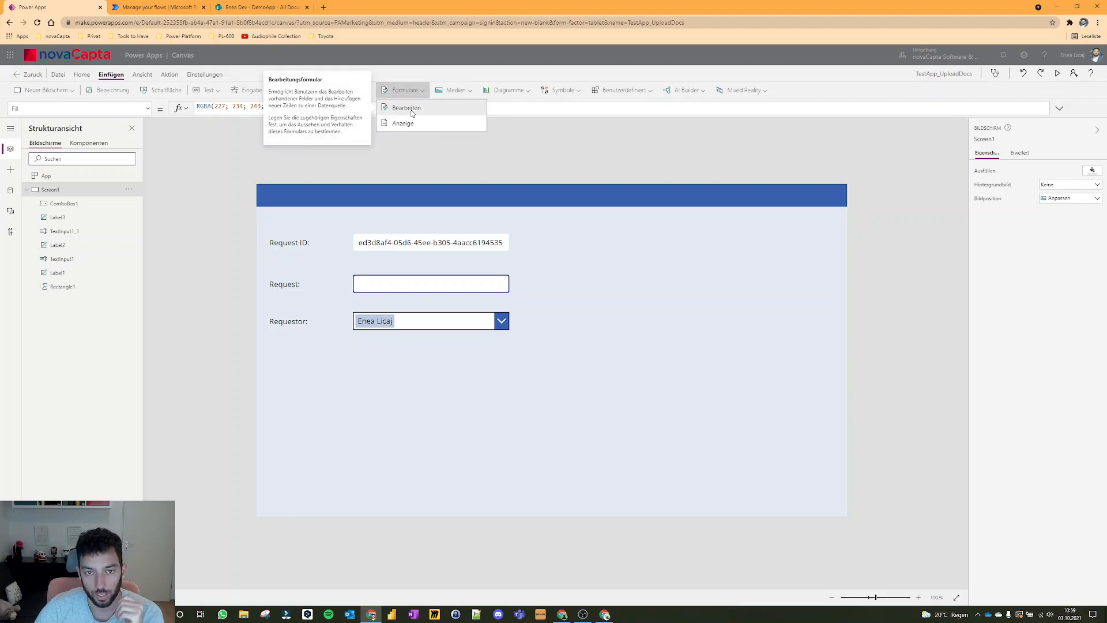
{"action": "left_click", "coordinate": [413, 112]}
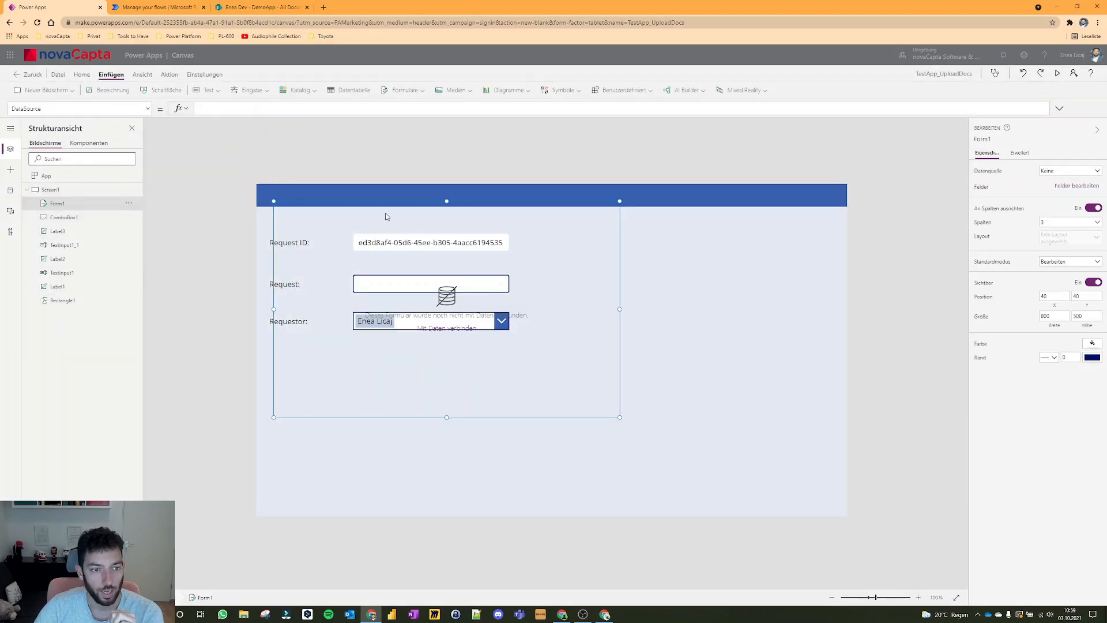
{"action": "left_click_drag", "start_coordinate": [382, 206], "coordinate": [672, 316]}
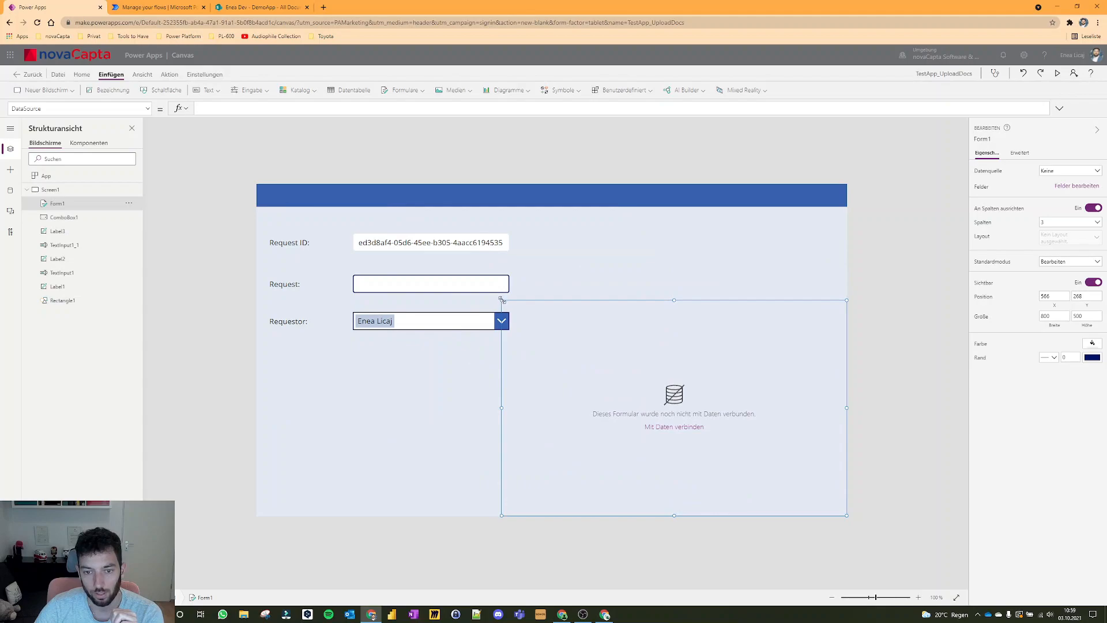
{"action": "left_click_drag", "start_coordinate": [500, 300], "coordinate": [528, 368]}
{"action": "left_click", "coordinate": [689, 461]}
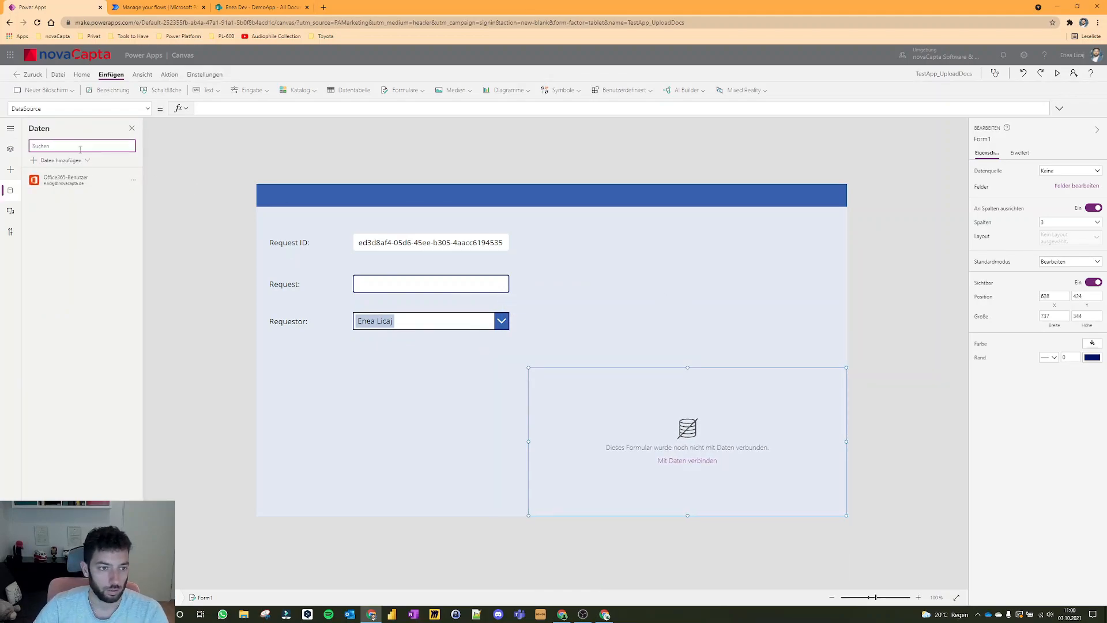
{"action": "type", "text": "sh"}
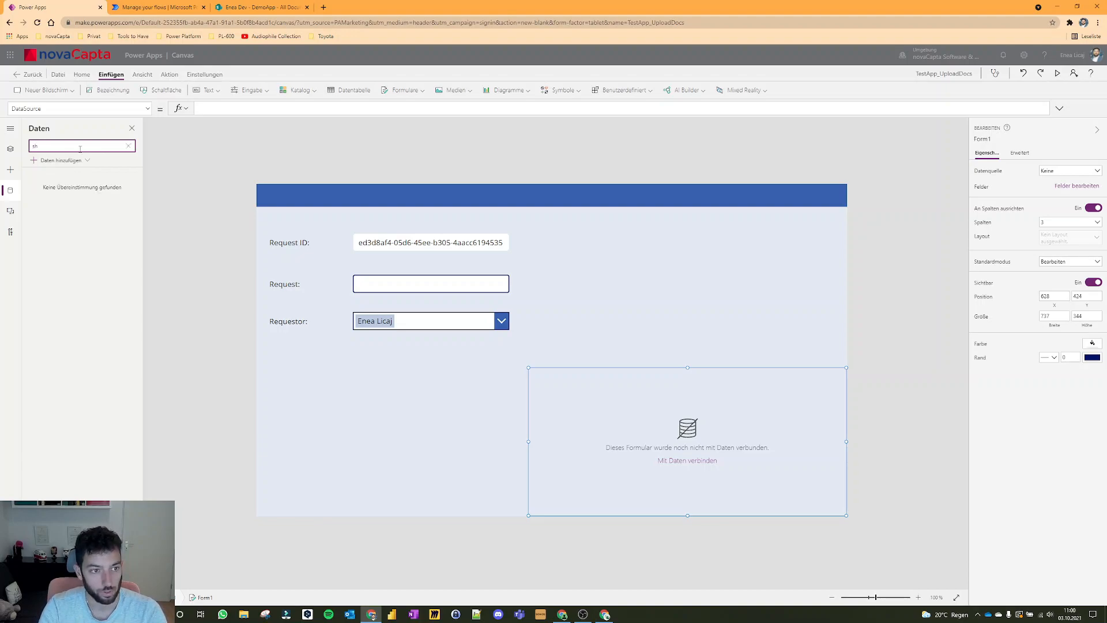
{"action": "type", "text": "arepoint"}
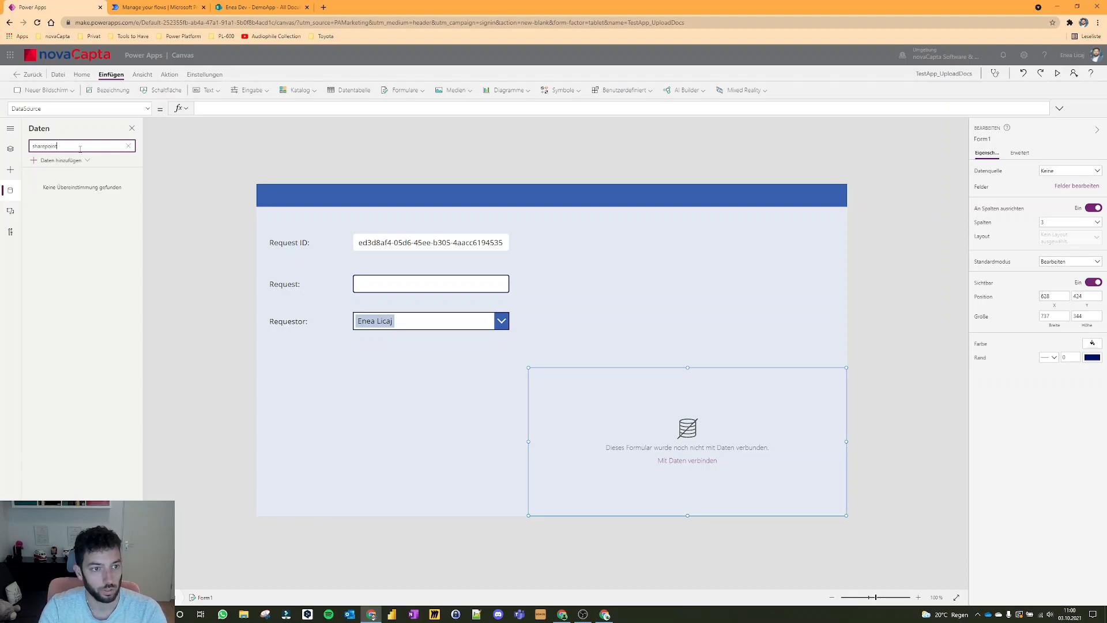
{"action": "key", "text": "ctrl+BackSpace"}
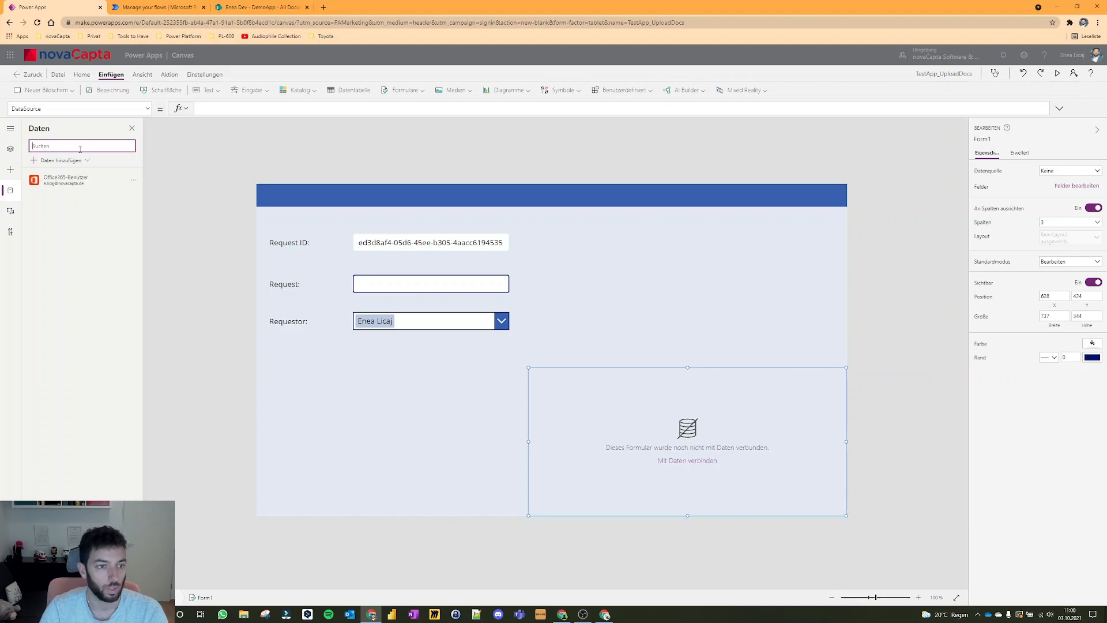
Add the list Financial Sample2 from the recently used SharePoint site as a data source of the app.
{"action": "left_click", "coordinate": [89, 162]}
{"action": "left_click", "coordinate": [89, 190]}
{"action": "type", "text": "sharepoint"}
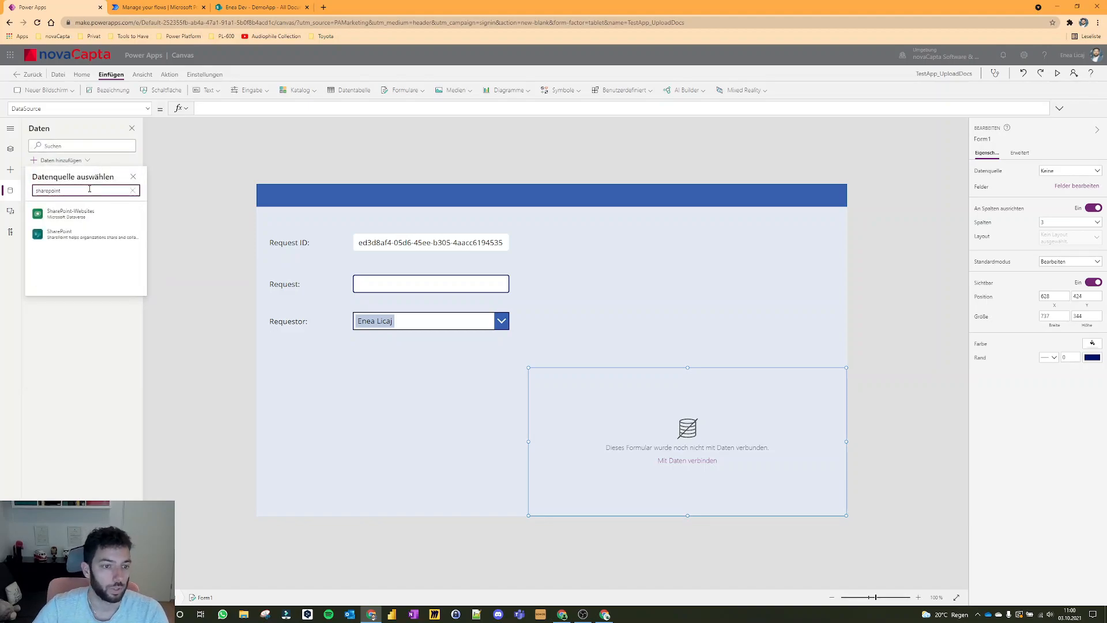
{"action": "left_click", "coordinate": [75, 233]}
{"action": "left_click", "coordinate": [72, 212]}
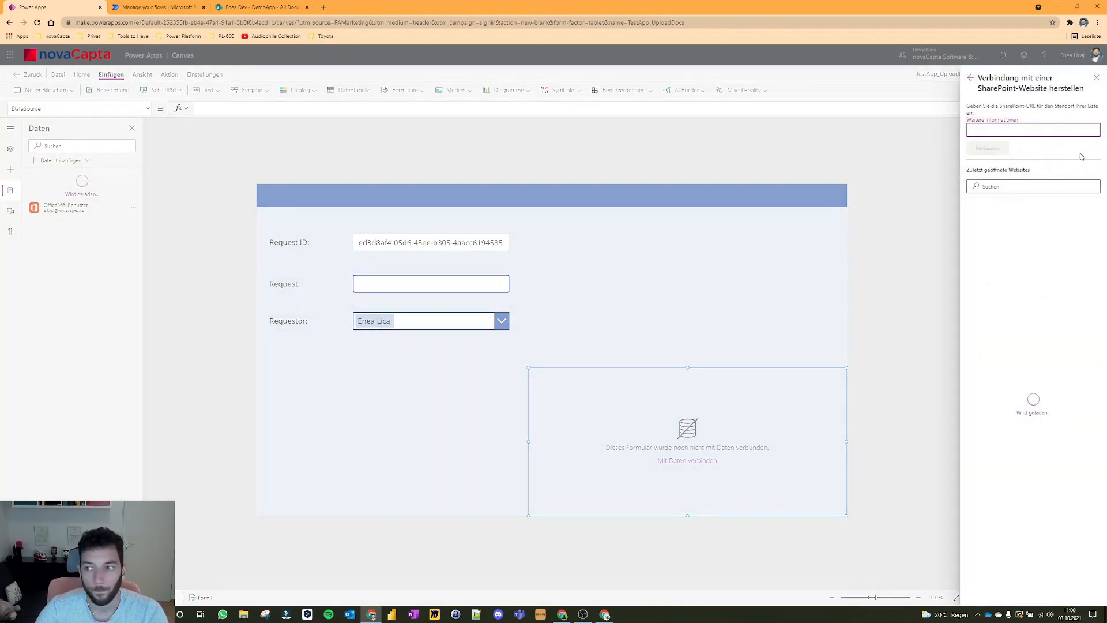
{"action": "left_click", "coordinate": [1040, 228]}
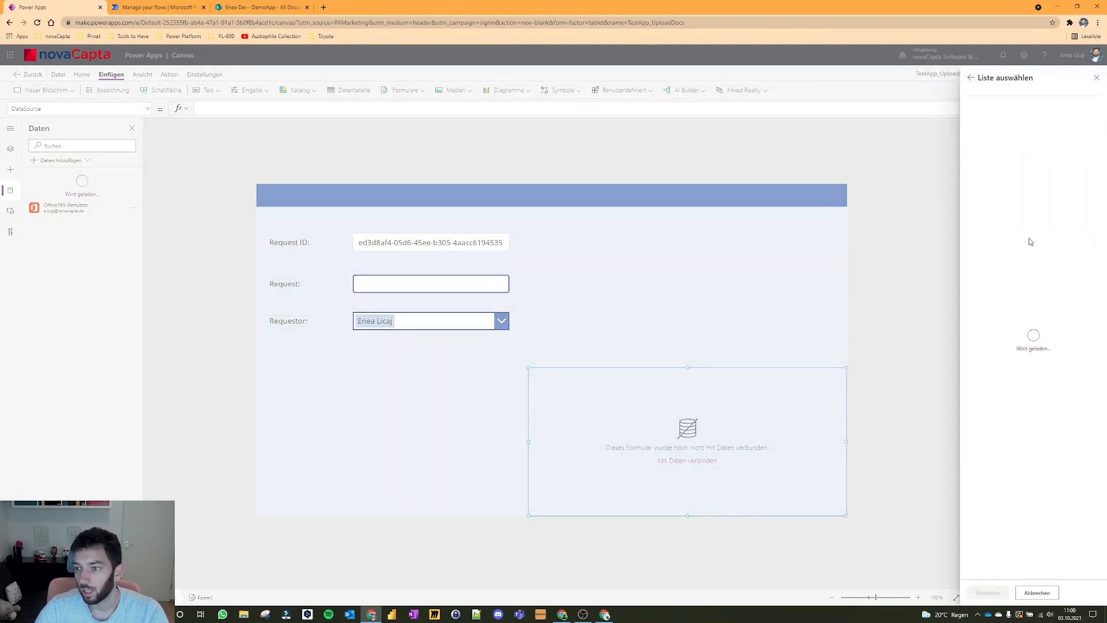
{"action": "left_click", "coordinate": [1018, 172]}
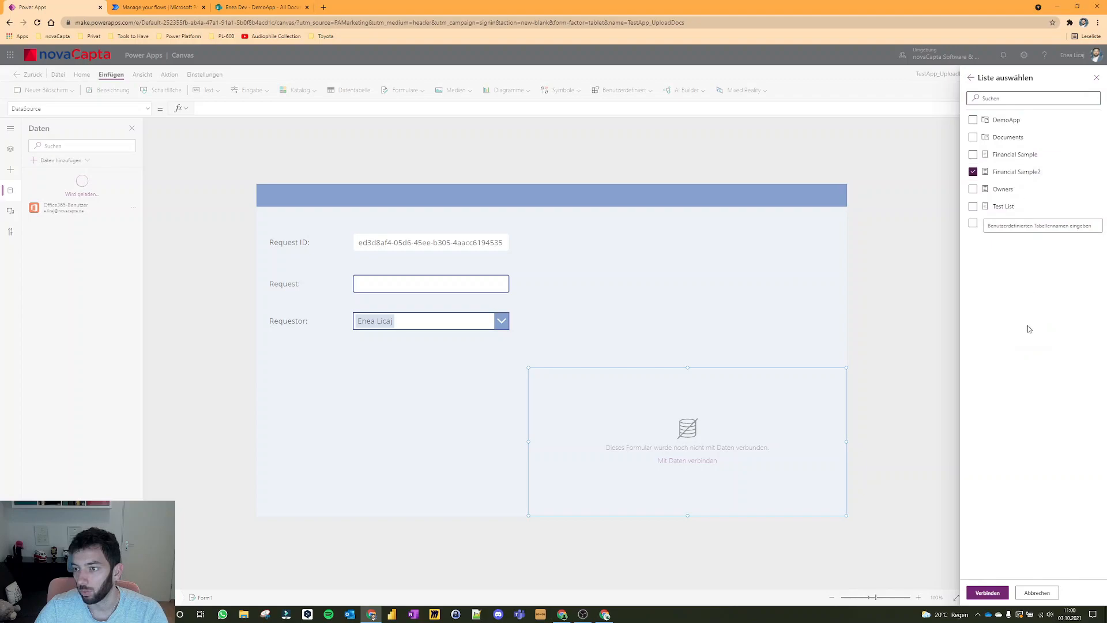
{"action": "left_click", "coordinate": [987, 592]}
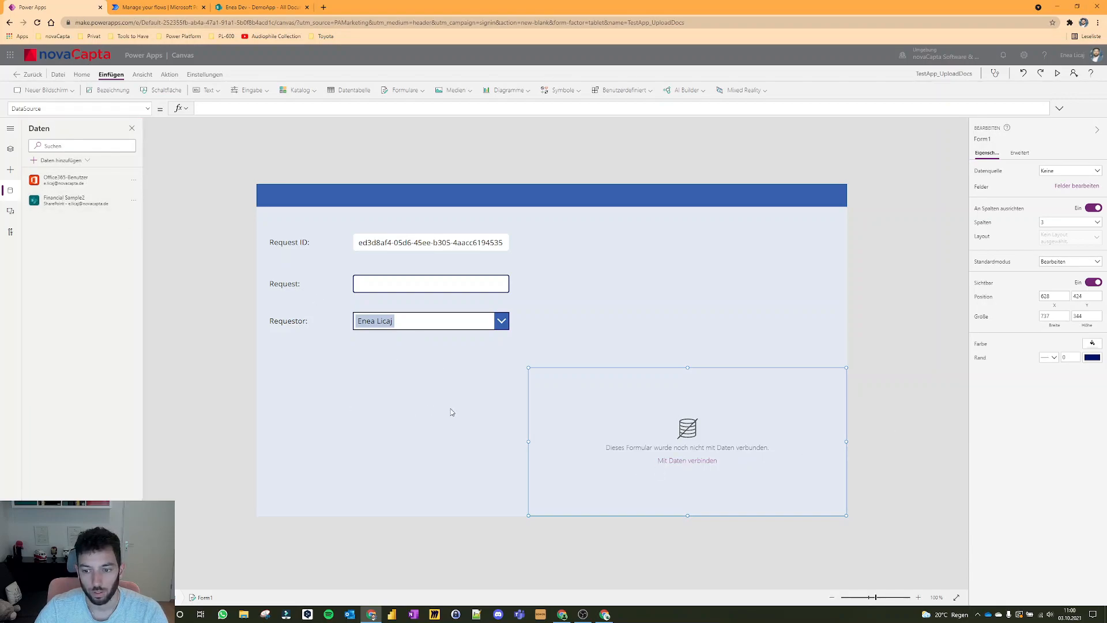
Set the form's data source to Financial Sample2 and extend the form upward to a height of about 648.
{"action": "left_click", "coordinate": [1069, 171]}
{"action": "left_click", "coordinate": [1015, 247]}
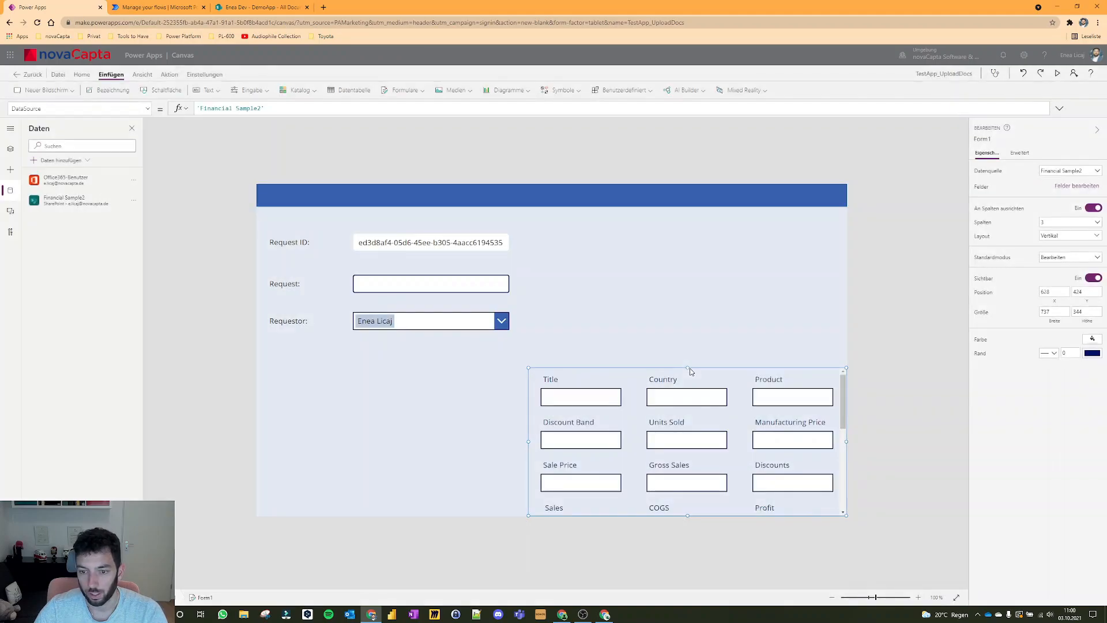
{"action": "left_click_drag", "start_coordinate": [686, 368], "coordinate": [687, 235]}
{"action": "scroll", "coordinate": [715, 347], "scroll_direction": "down", "scroll_amount": 2}
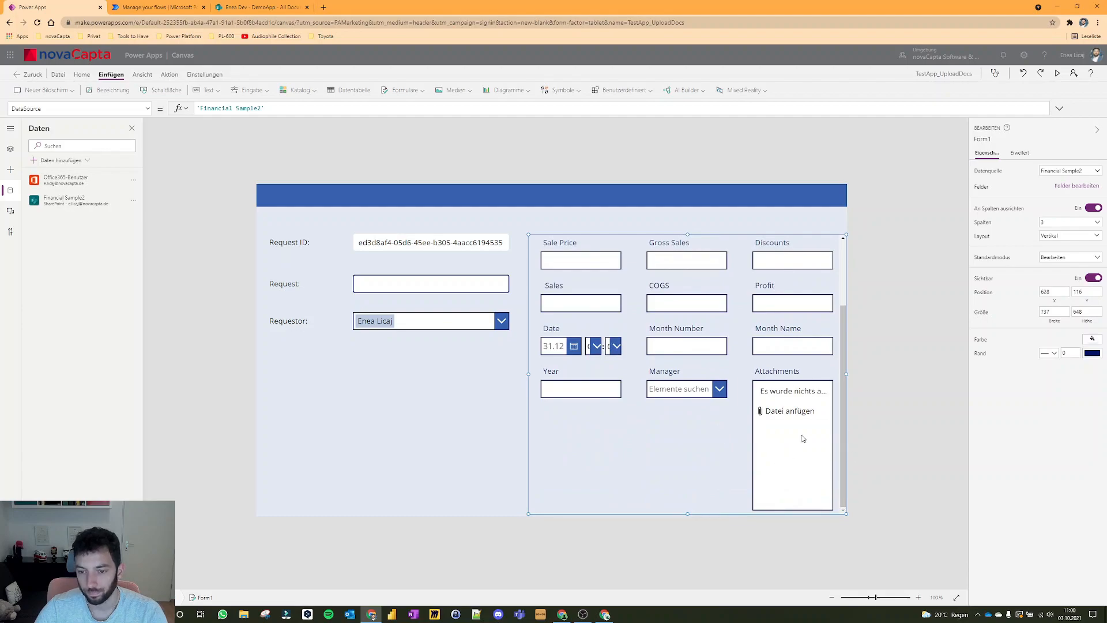
Cut the attachment control DataCardValue17 out of the form's Attachments data card.
{"action": "left_click", "coordinate": [10, 149]}
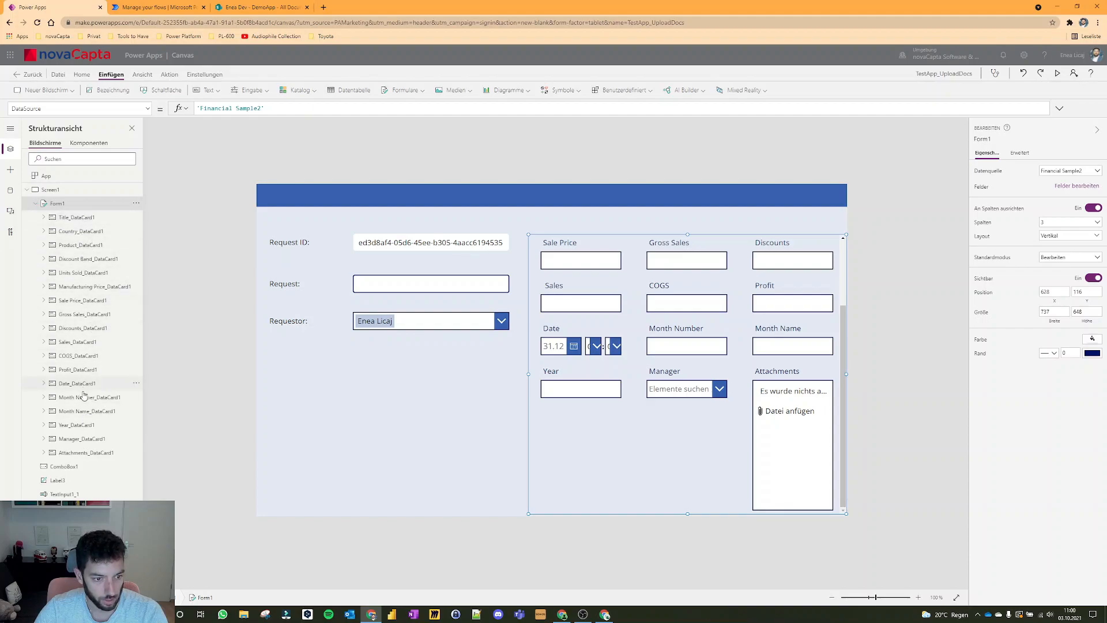
{"action": "left_click", "coordinate": [86, 454]}
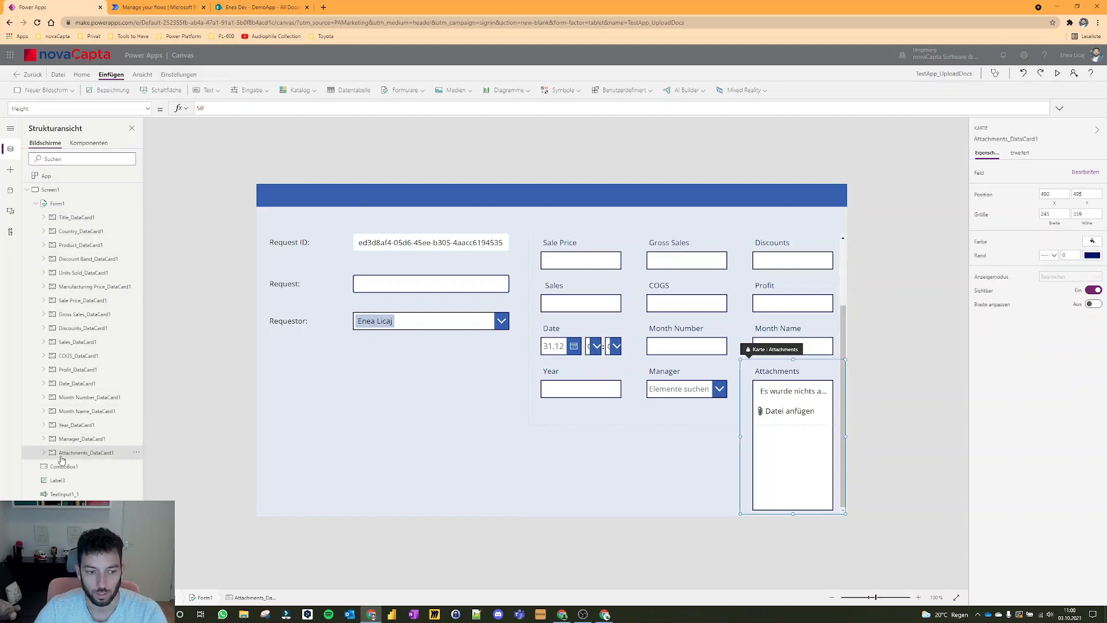
{"action": "left_click", "coordinate": [43, 455]}
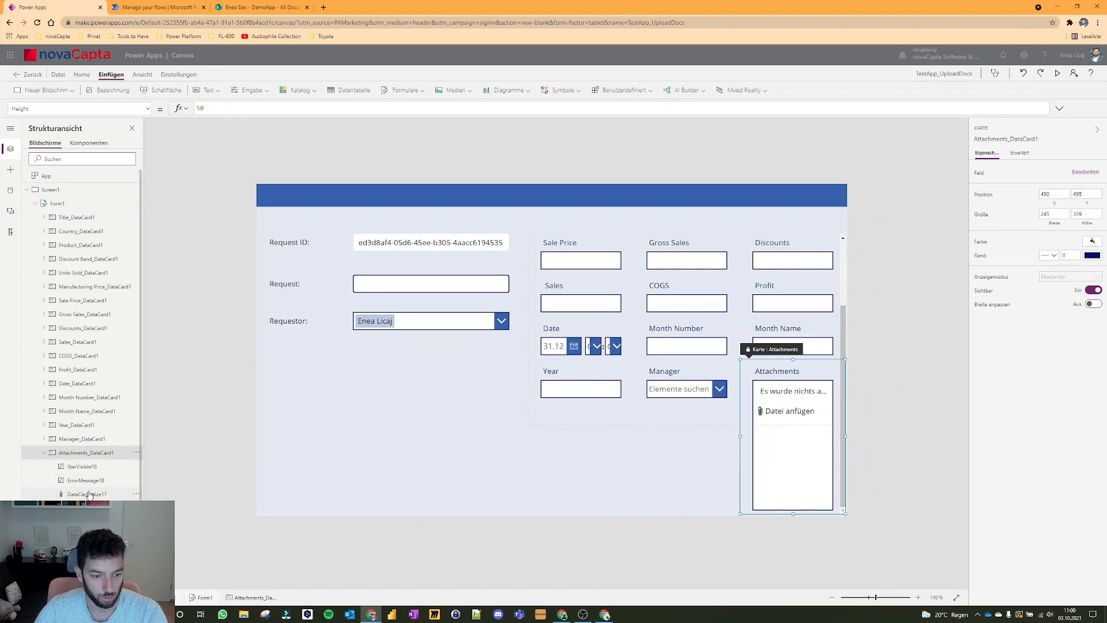
{"action": "left_click", "coordinate": [136, 494]}
{"action": "left_click", "coordinate": [159, 401]}
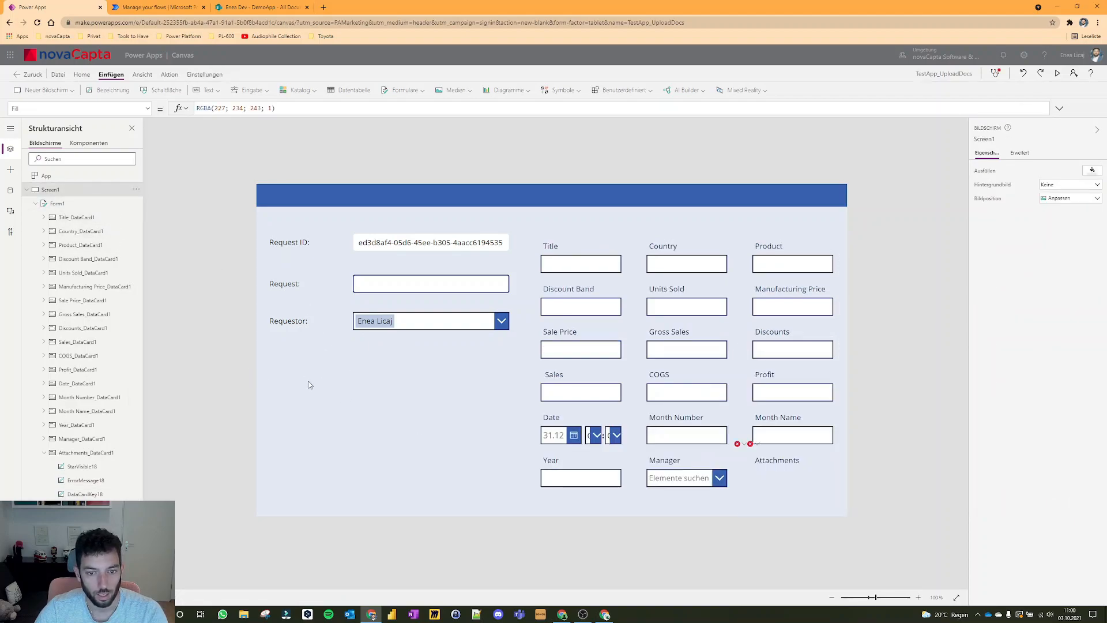
Paste the attachment control directly onto Screen1, resize it to about 315 × 496 and move it down the screen.
{"action": "key", "text": "ctrl+v"}
{"action": "left_click_drag", "start_coordinate": [423, 208], "coordinate": [383, 220]}
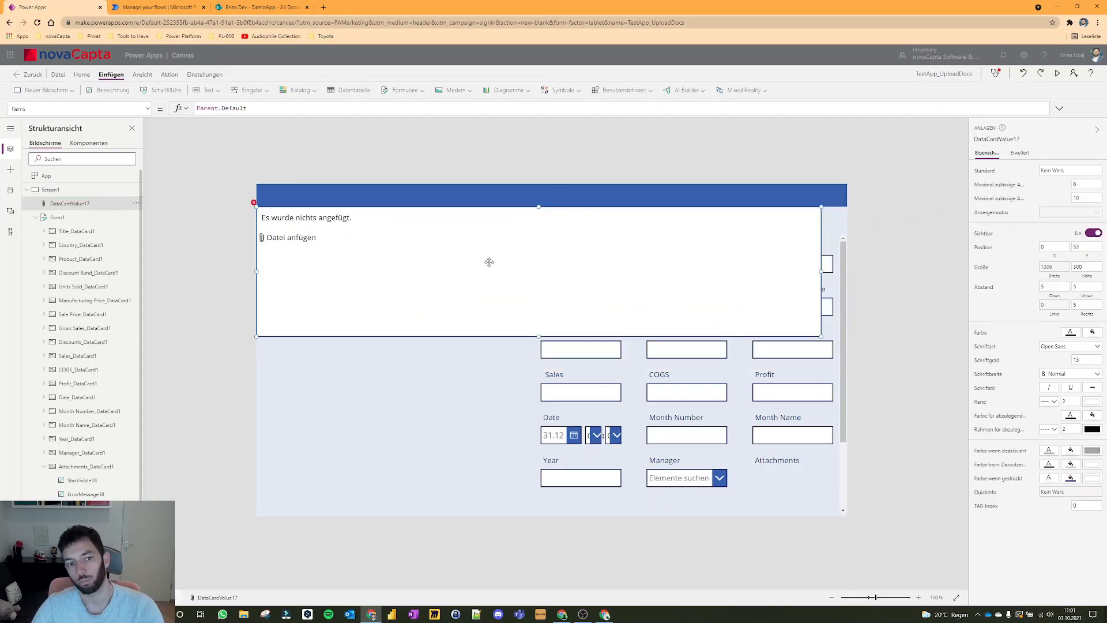
{"action": "left_click_drag", "start_coordinate": [821, 337], "coordinate": [393, 422]}
{"action": "left_click_drag", "start_coordinate": [332, 283], "coordinate": [319, 384]}
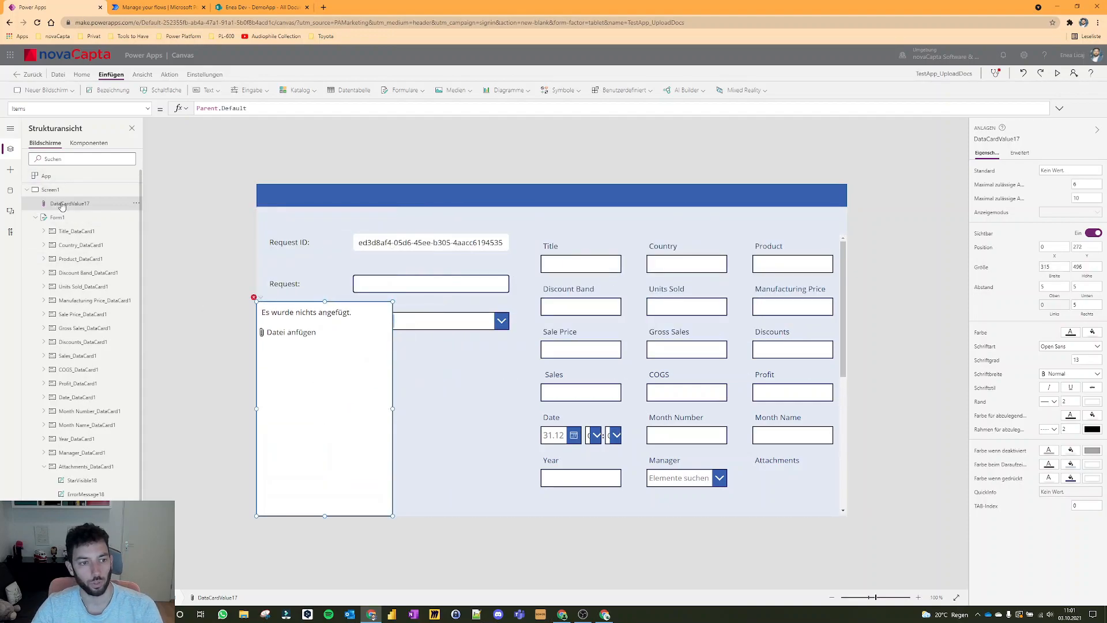
Delete the edit form Form1 with all its data cards from Screen1.
{"action": "left_click", "coordinate": [37, 218]}
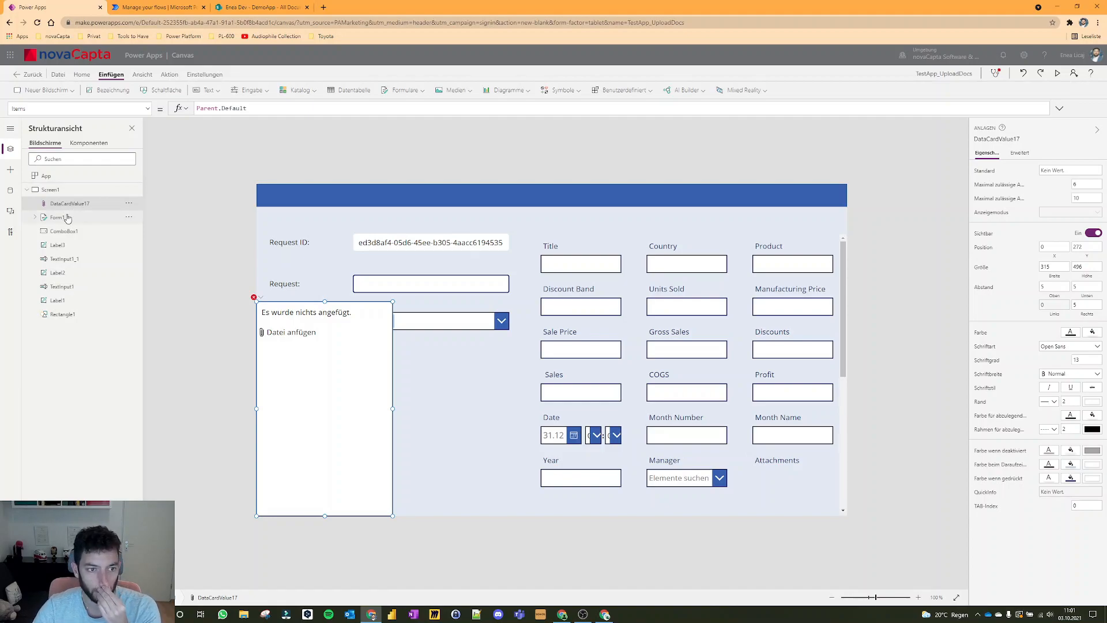
{"action": "left_click", "coordinate": [130, 218]}
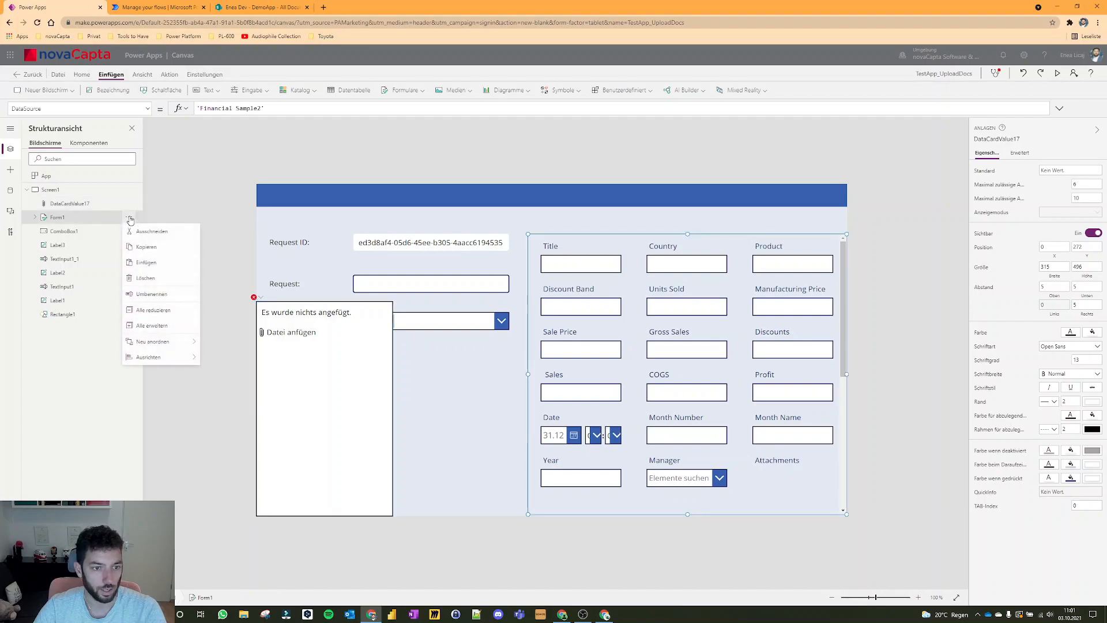
{"action": "key", "text": "Delete"}
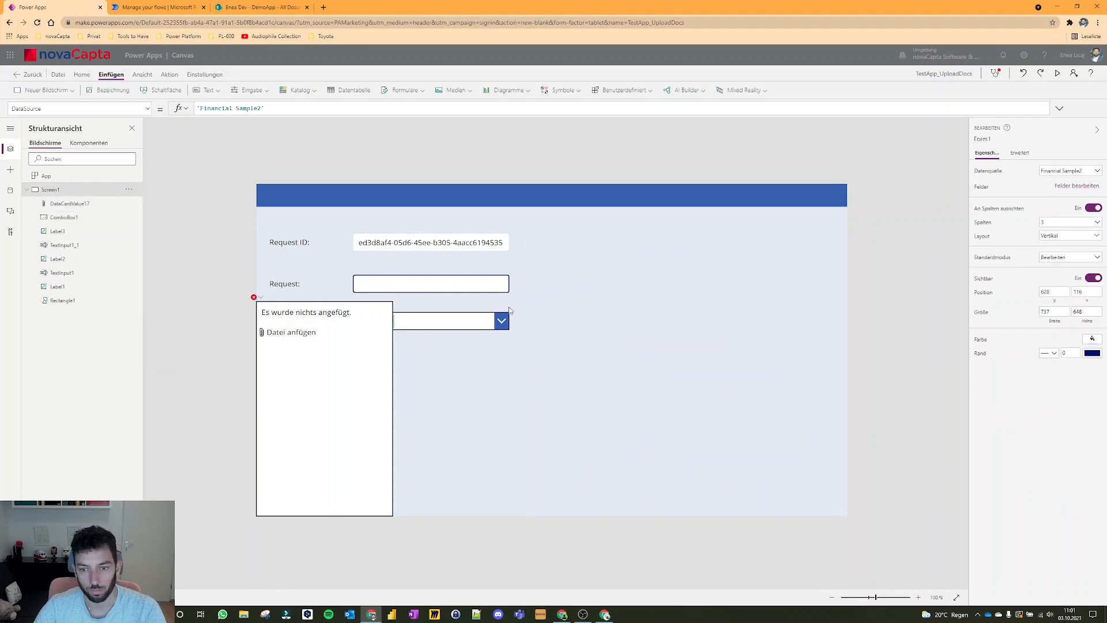
Move the attachment control to the right of the input fields and resize it to span the Request and Requestor rows.
{"action": "left_click_drag", "start_coordinate": [357, 349], "coordinate": [688, 333]}
{"action": "left_click_drag", "start_coordinate": [622, 301], "coordinate": [483, 413]}
{"action": "left_click_drag", "start_coordinate": [592, 471], "coordinate": [669, 334]}
{"action": "left_click_drag", "start_coordinate": [700, 379], "coordinate": [711, 309]}
{"action": "left_click", "coordinate": [215, 238]}
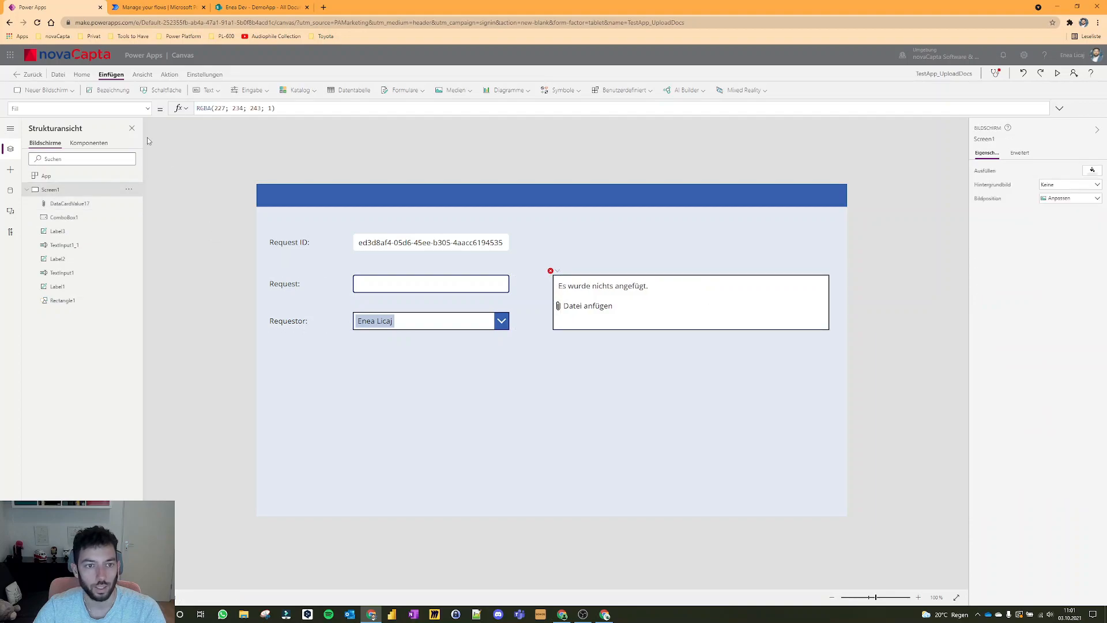
Insert a label above the attachment control and set its text to "Attach File here:".
{"action": "left_click", "coordinate": [108, 90]}
{"action": "left_click_drag", "start_coordinate": [329, 221], "coordinate": [601, 246]}
{"action": "double_click", "coordinate": [563, 240]}
{"action": "left_click", "coordinate": [205, 109]}
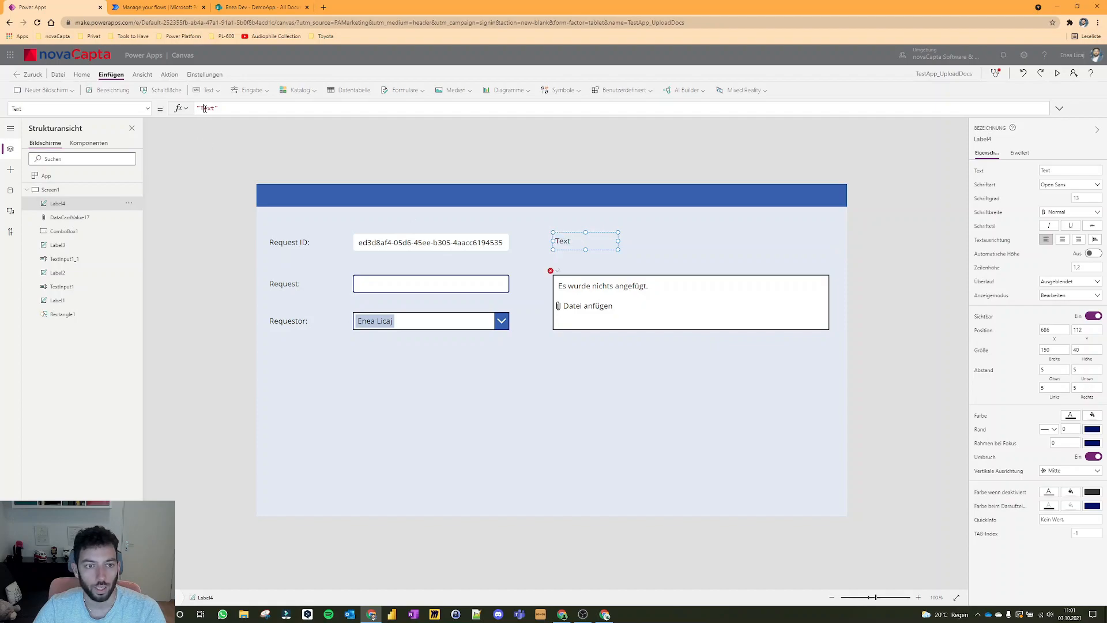
{"action": "type", "text": "Attach"}
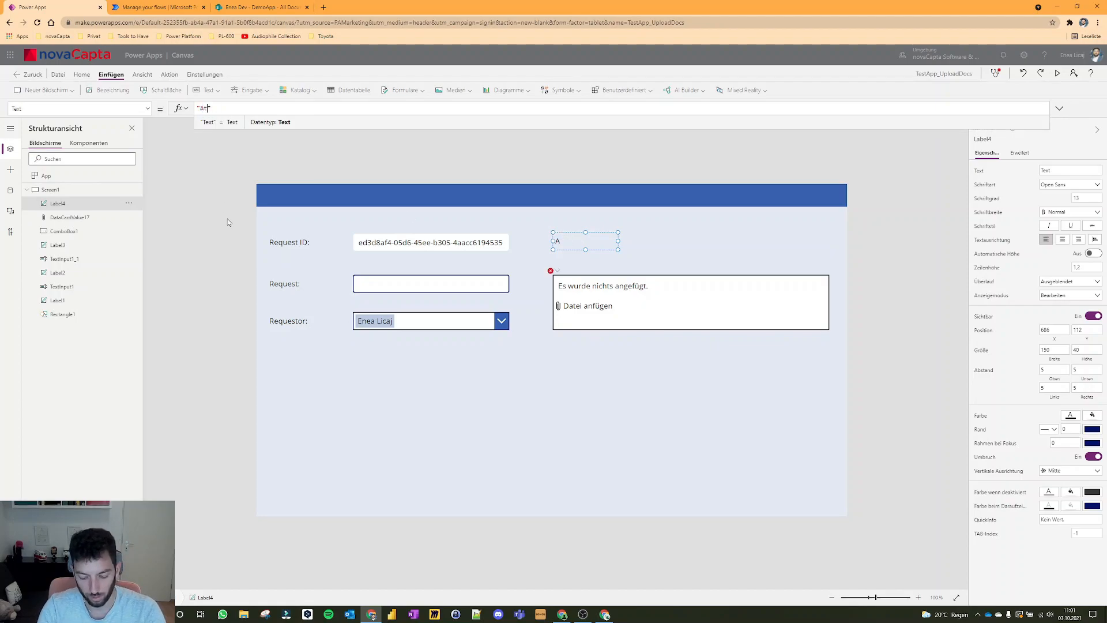
{"action": "type", "text": " File N"}
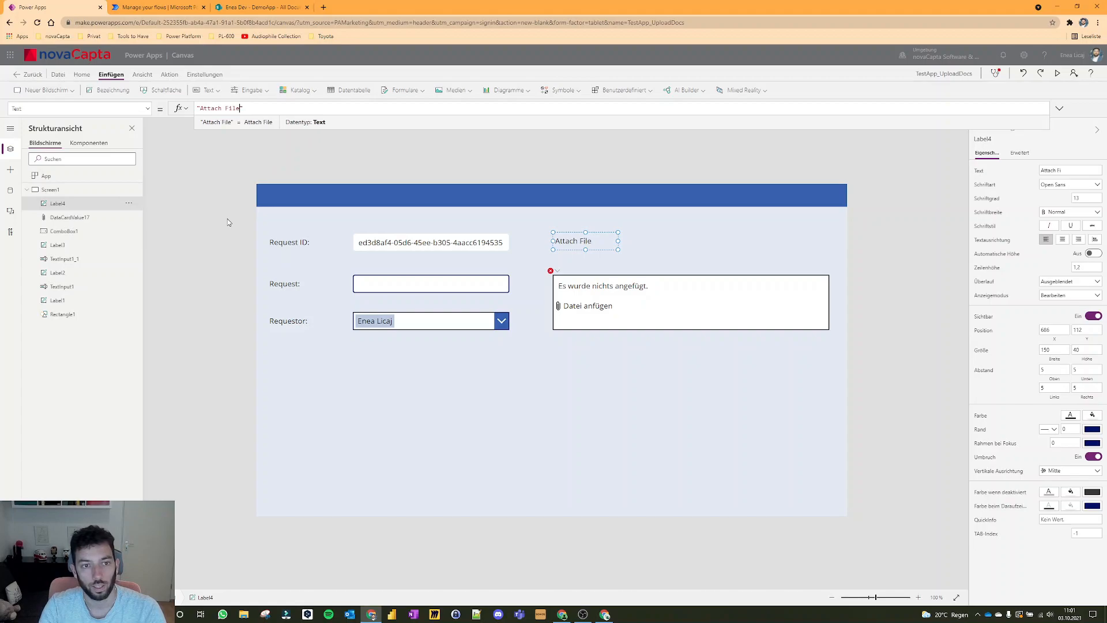
{"action": "type", "text": "erE:"}
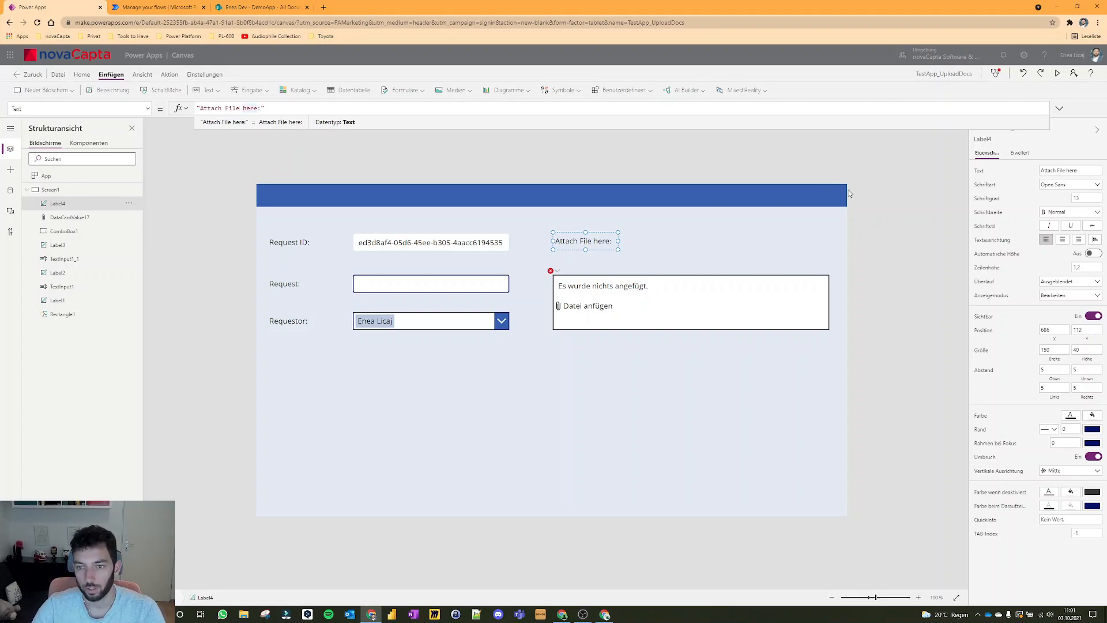
{"action": "left_click", "coordinate": [845, 240]}
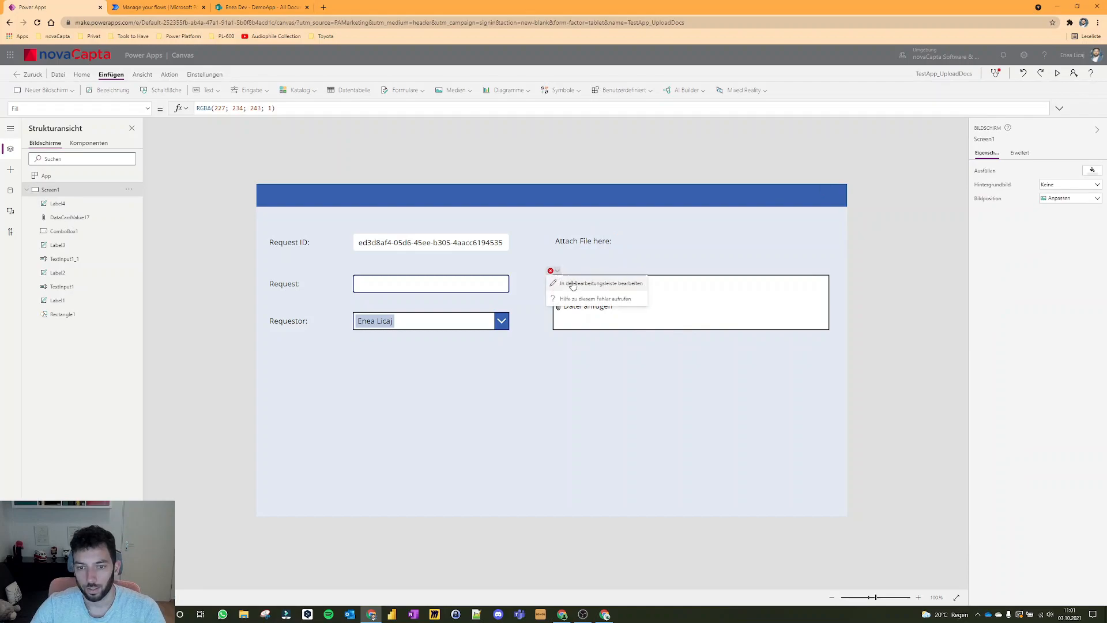
Clear the faulty BorderColor and Items formulas of the attachment control DataCardValue17.
{"action": "left_click", "coordinate": [554, 277]}
{"action": "left_click_drag", "start_coordinate": [377, 115], "coordinate": [376, 134]}
{"action": "key", "text": "ctrl+a"}
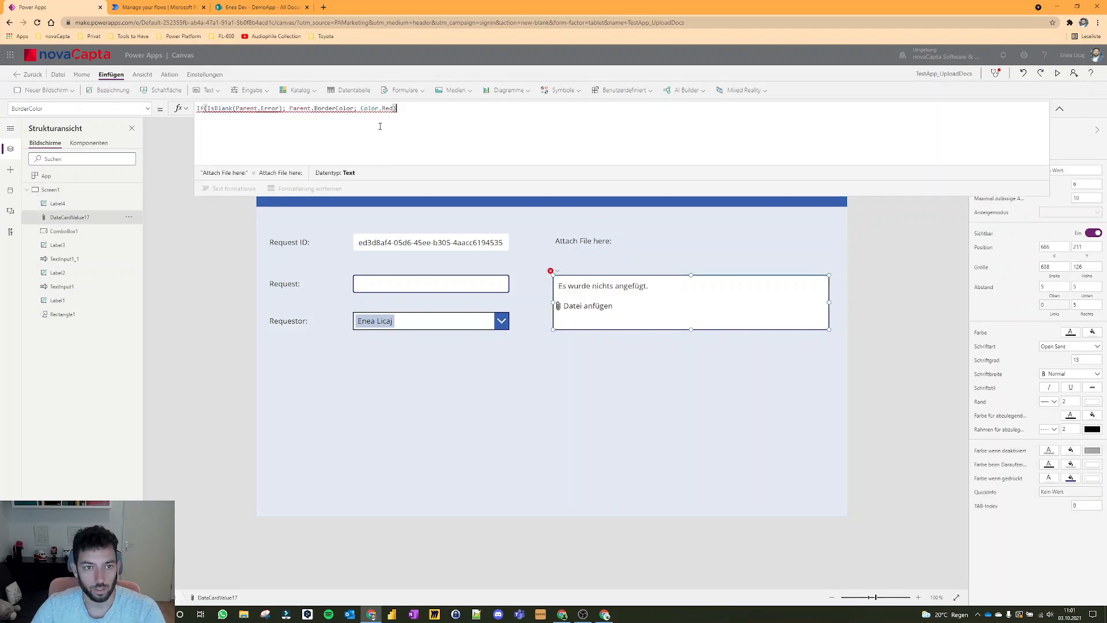
{"action": "key", "text": "Delete"}
{"action": "left_click", "coordinate": [552, 271]}
{"action": "left_click", "coordinate": [580, 286]}
{"action": "left_click", "coordinate": [337, 115]}
{"action": "key", "text": "ctrl+a"}
{"action": "key", "text": "Delete"}
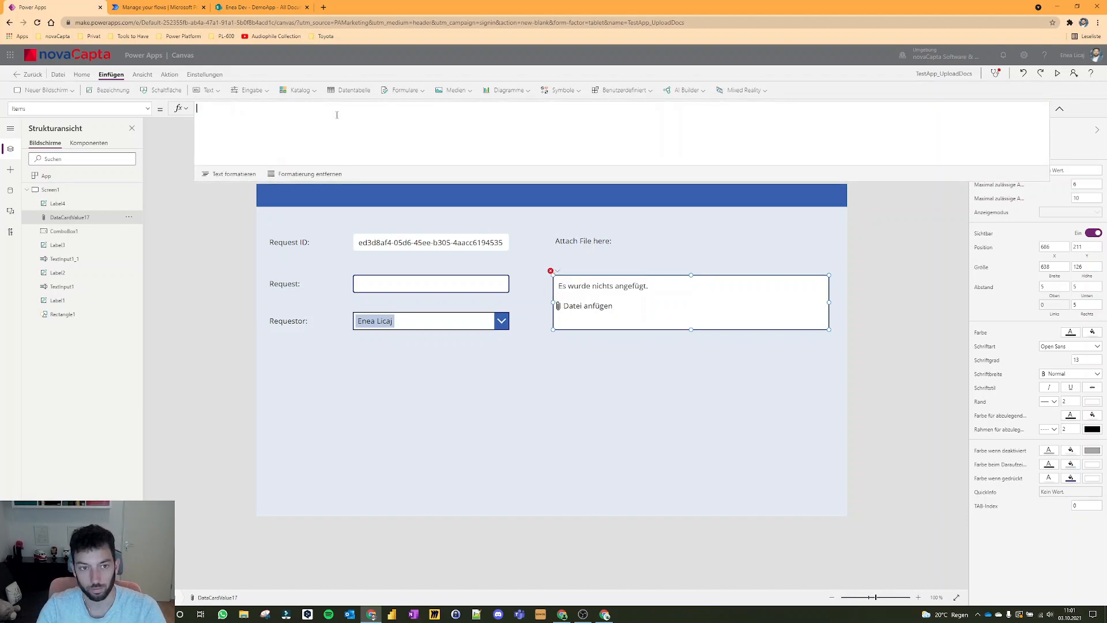
Clear the faulty Tooltip and DisplayMode formulas of the attachment control and collapse the formula editor.
{"action": "left_click", "coordinate": [551, 270]}
{"action": "left_click", "coordinate": [580, 286]}
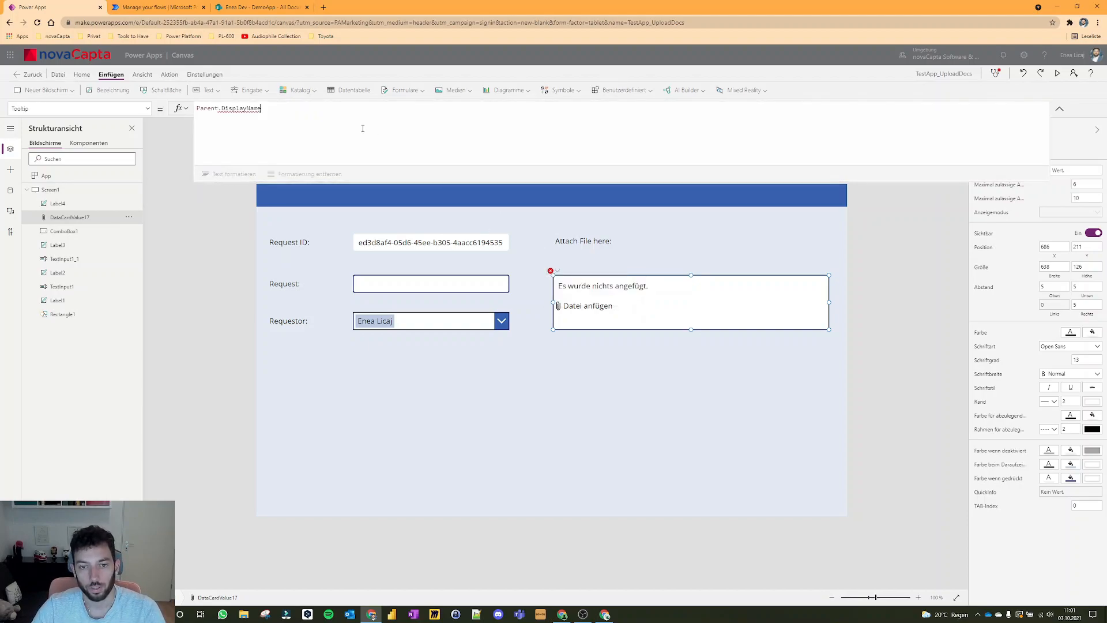
{"action": "left_click", "coordinate": [344, 114]}
{"action": "key", "text": "ctrl+a"}
{"action": "key", "text": "Delete"}
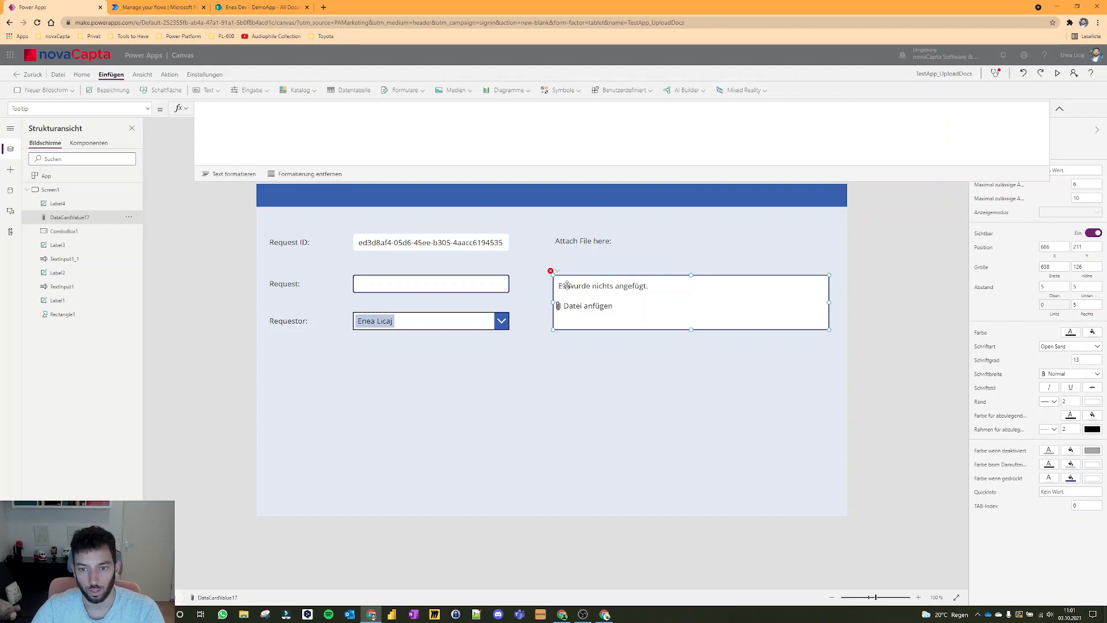
{"action": "left_click", "coordinate": [550, 271]}
{"action": "left_click", "coordinate": [568, 284]}
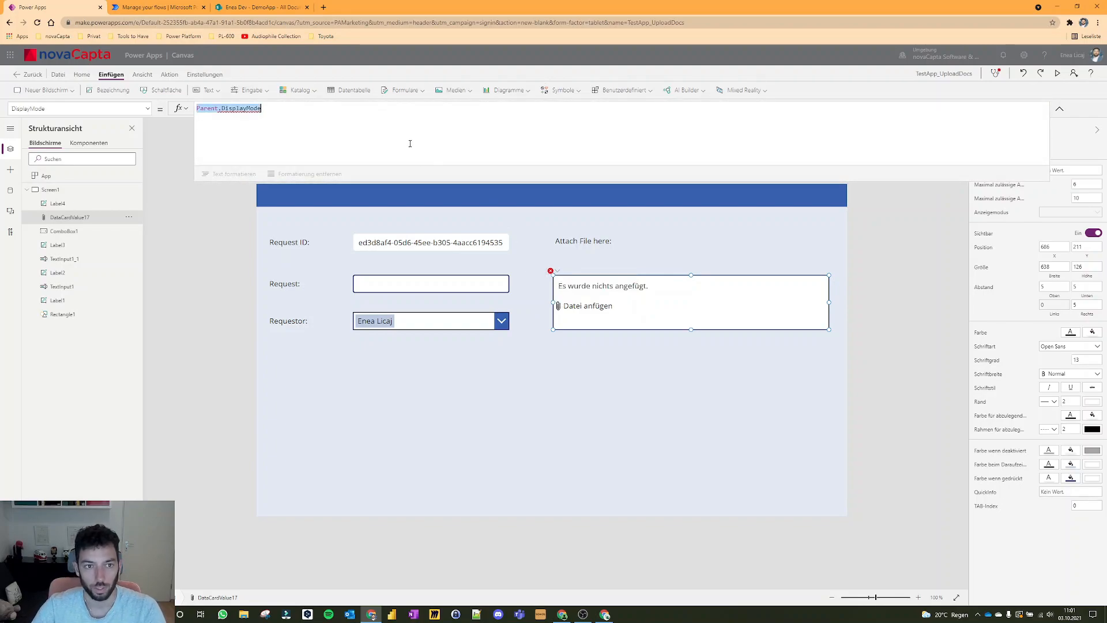
{"action": "left_click", "coordinate": [862, 266]}
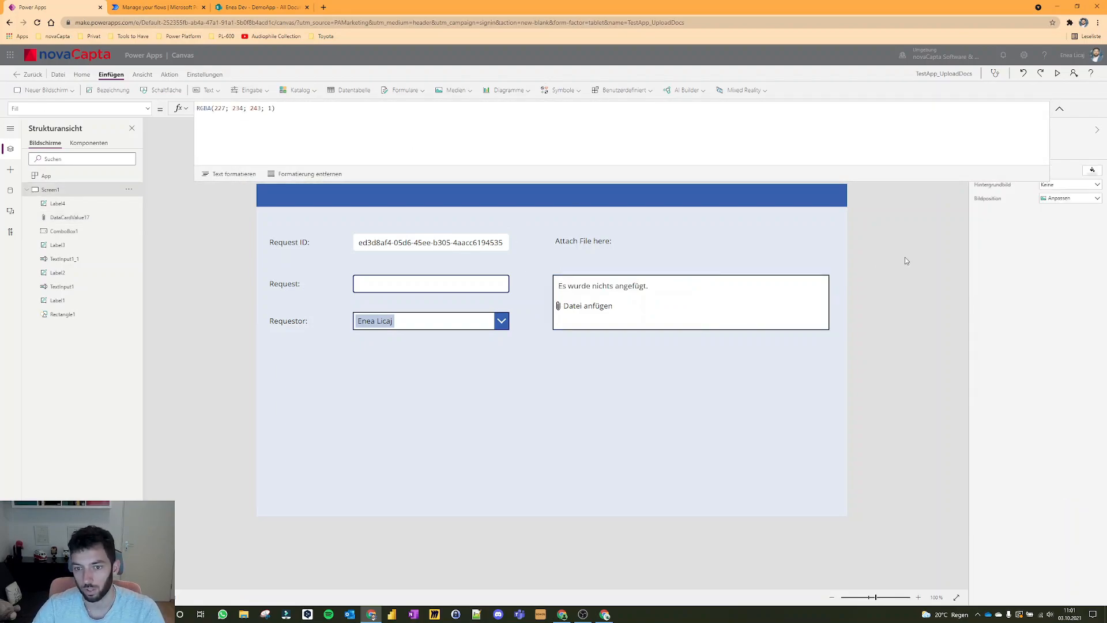
{"action": "left_click", "coordinate": [1060, 108]}
Limit the attachment control to a maximum of 1 attachment and a maximum attachment size of 50 MB.
{"action": "left_click", "coordinate": [711, 293]}
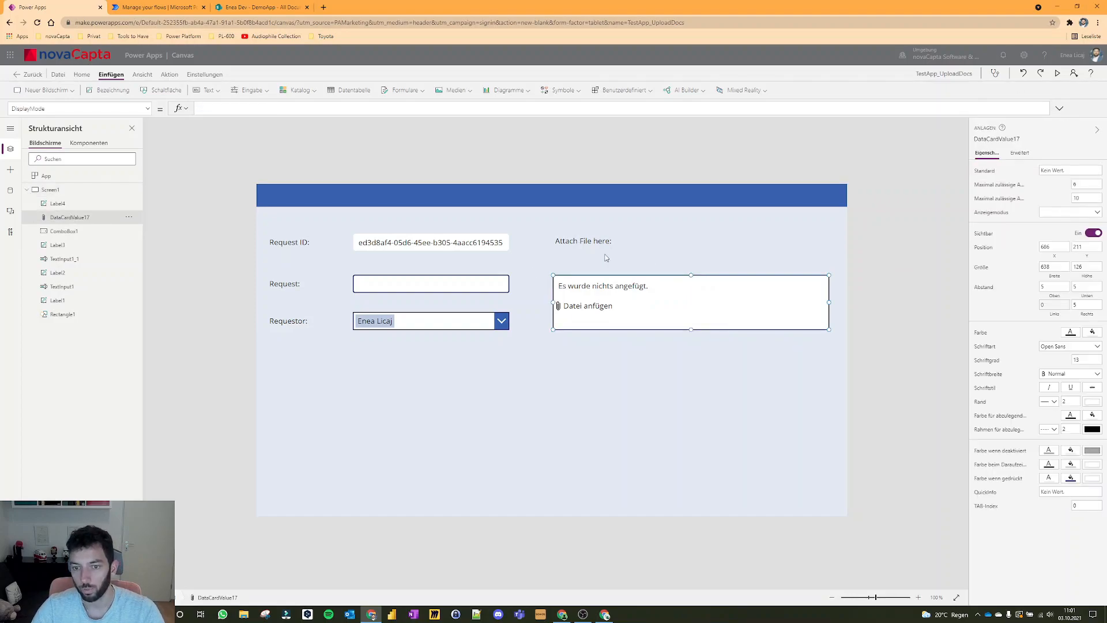
{"action": "left_click", "coordinate": [1084, 184]}
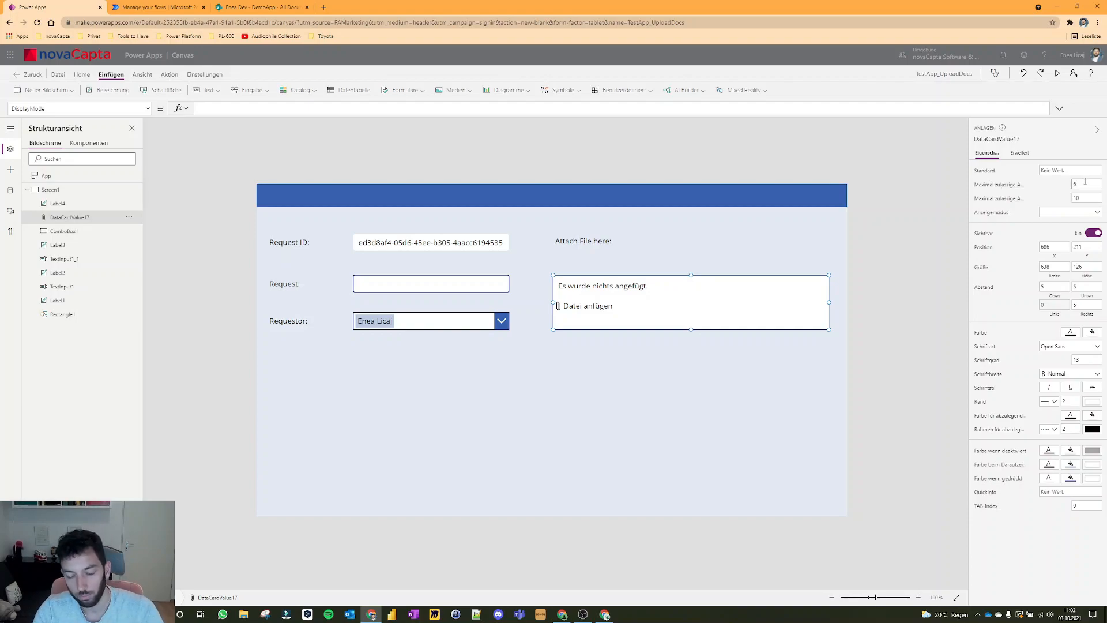
{"action": "key", "text": "Return"}
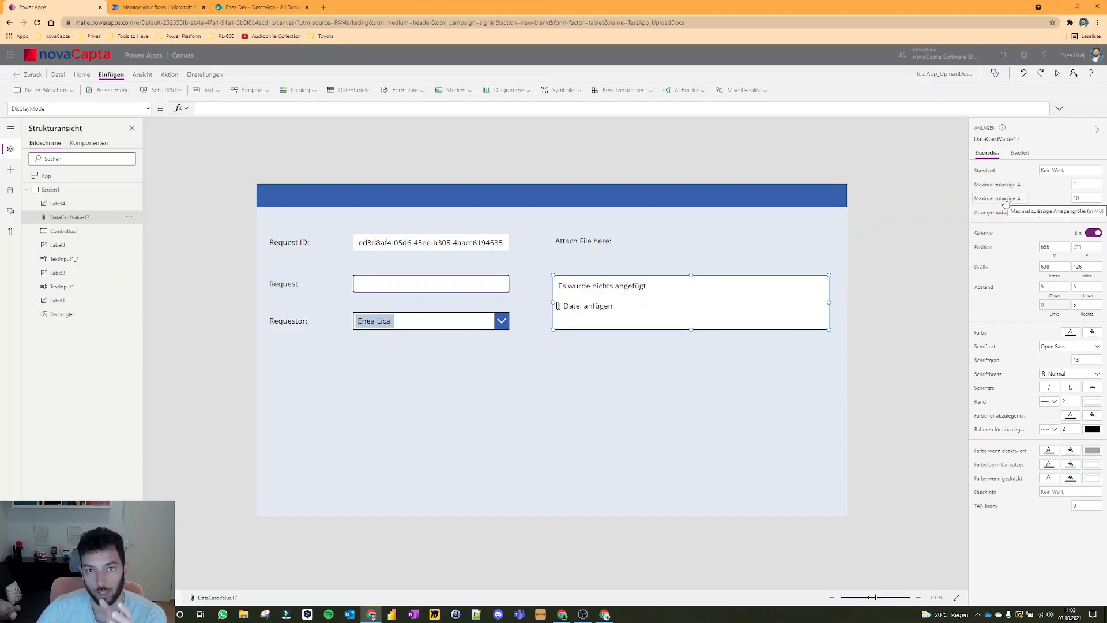
{"action": "double_click", "coordinate": [1078, 198]}
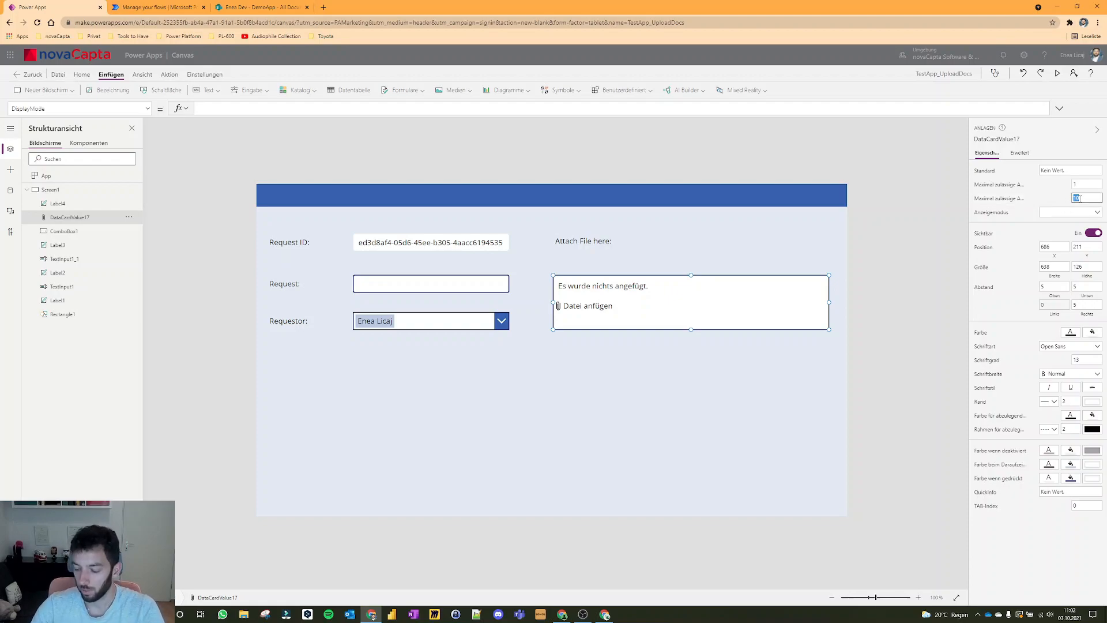
{"action": "type", "text": "50"}
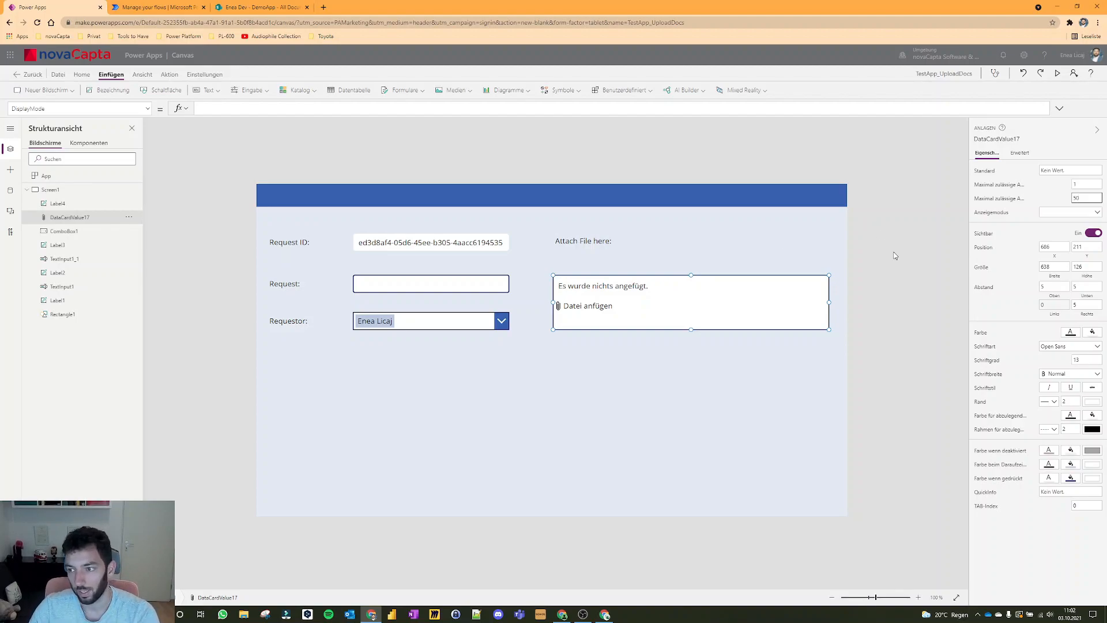
{"action": "left_click", "coordinate": [895, 255]}
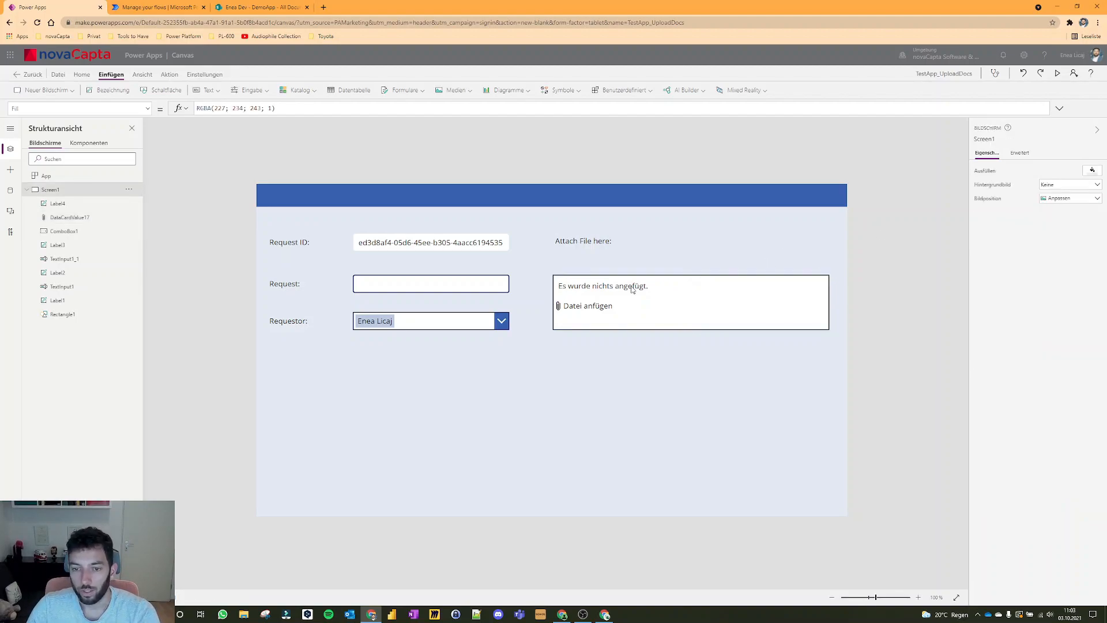
{"action": "left_click", "coordinate": [669, 291]}
{"action": "left_click", "coordinate": [870, 286]}
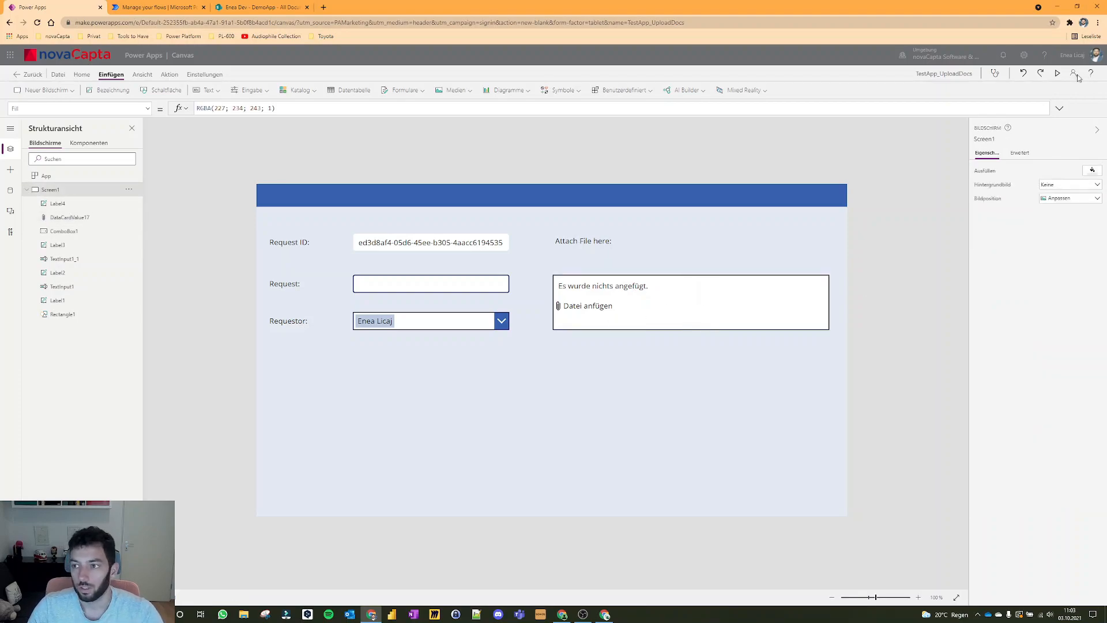
Preview the app, check that the attachment control opens the file picker, dismiss it without attaching a file and exit the preview.
{"action": "left_click", "coordinate": [1058, 73]}
{"action": "left_click", "coordinate": [627, 262]}
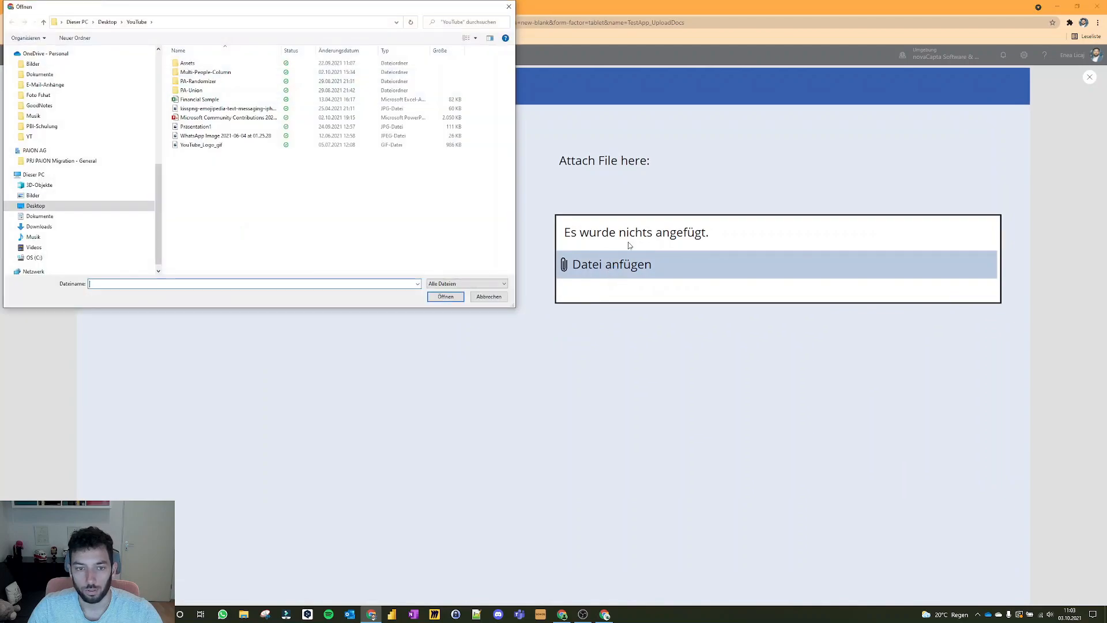
{"action": "scroll", "coordinate": [68, 121], "scroll_direction": "up", "scroll_amount": 5}
{"action": "left_click", "coordinate": [59, 67]}
{"action": "left_click_drag", "start_coordinate": [353, 7], "coordinate": [450, 172]}
{"action": "scroll", "coordinate": [152, 369], "scroll_direction": "down", "scroll_amount": 6}
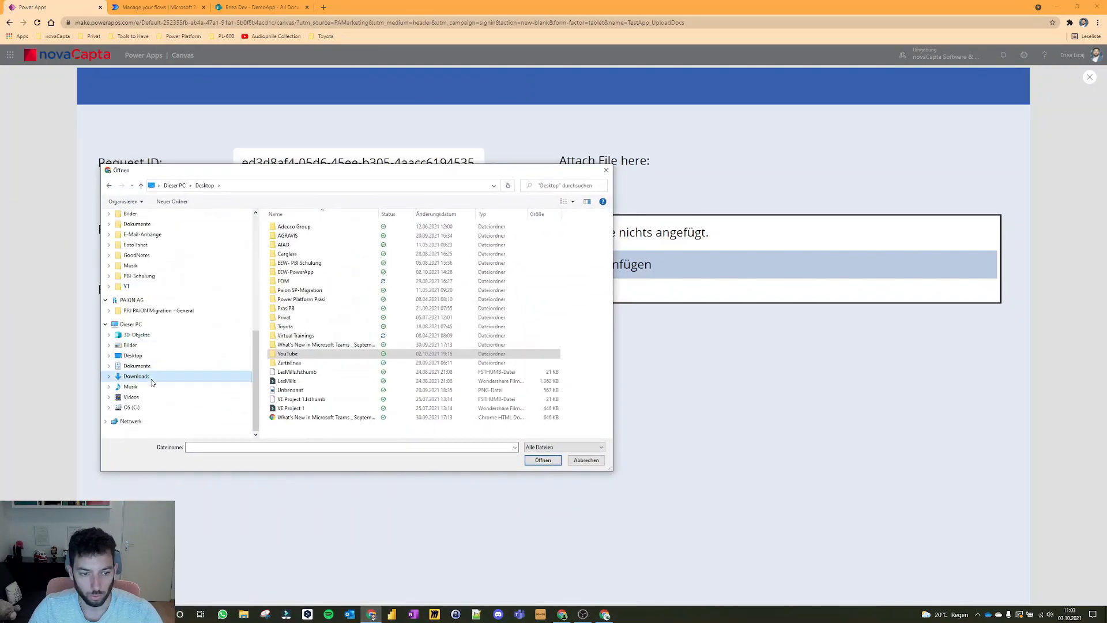
{"action": "left_click", "coordinate": [151, 385]}
{"action": "left_click_drag", "start_coordinate": [445, 174], "coordinate": [498, 323]}
{"action": "left_click", "coordinate": [669, 317]}
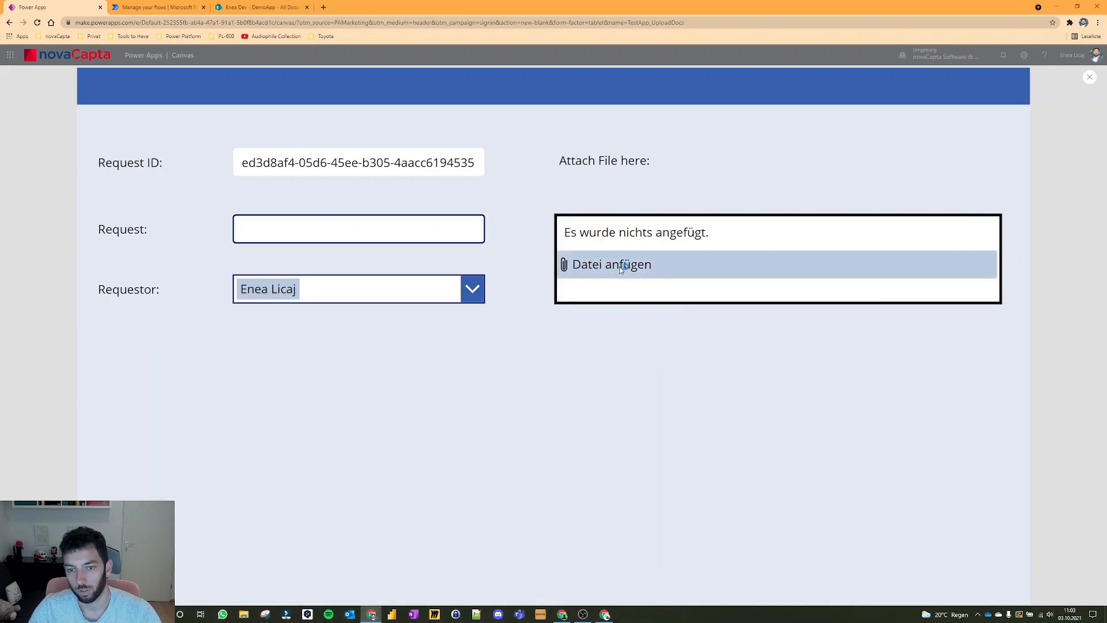
{"action": "left_click", "coordinate": [619, 267]}
{"action": "left_click", "coordinate": [664, 299]}
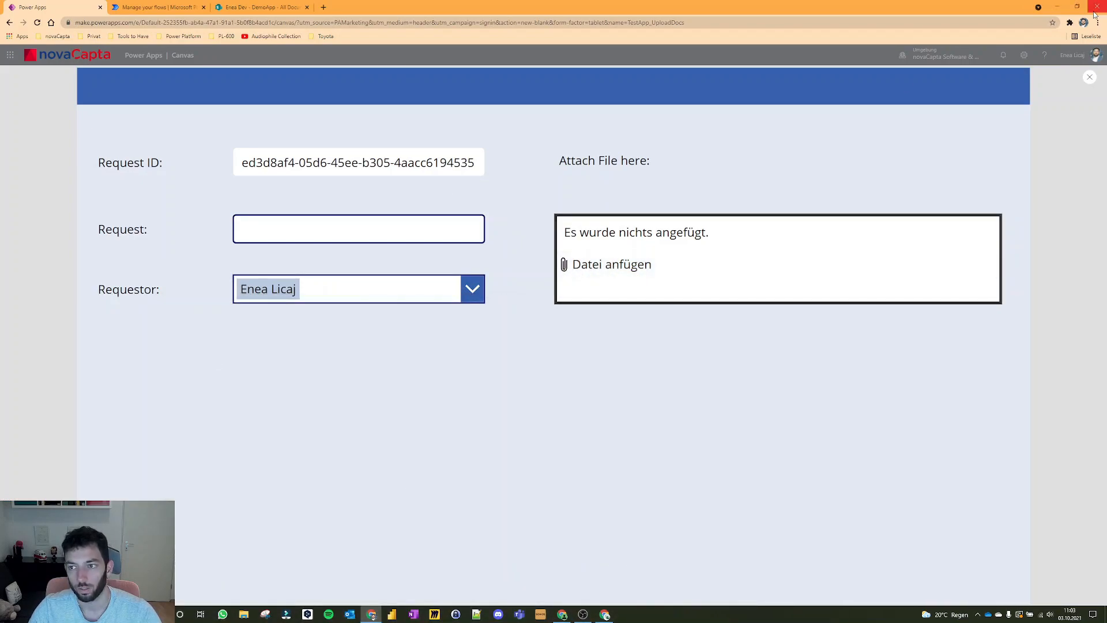
{"action": "left_click", "coordinate": [1090, 76]}
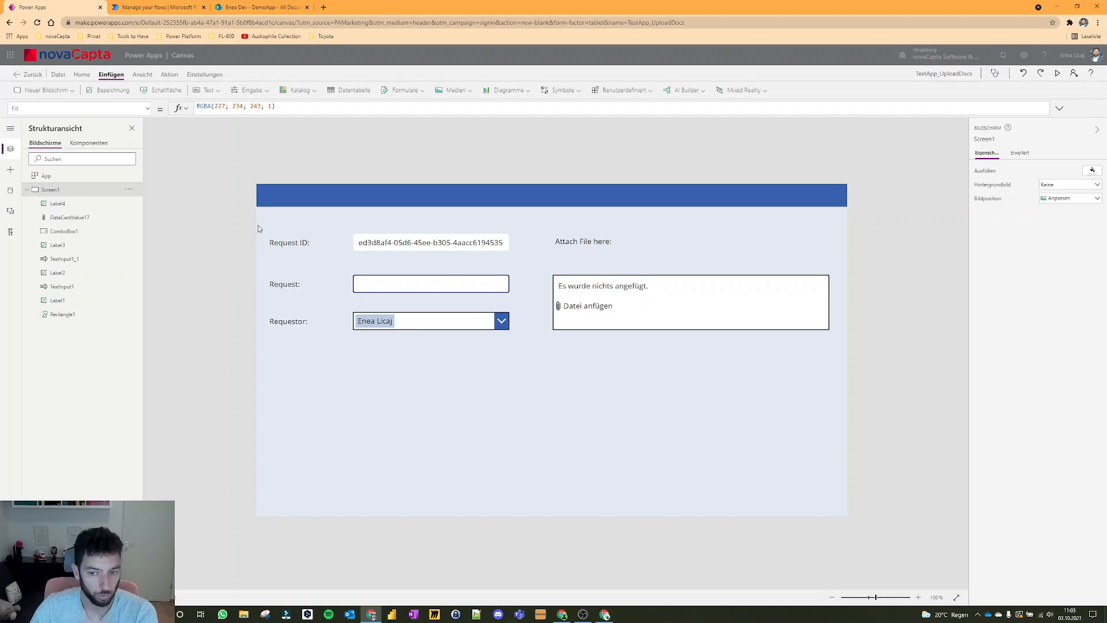
Insert a button centred below the form fields and set its text to "Upload".
{"action": "left_click", "coordinate": [162, 90]}
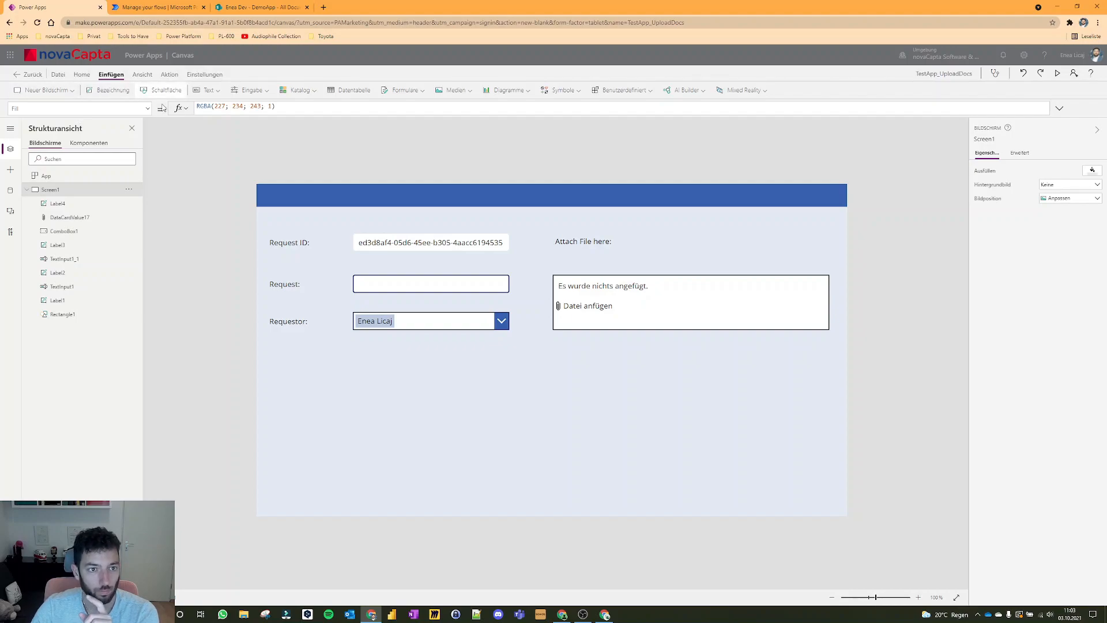
{"action": "left_click_drag", "start_coordinate": [307, 210], "coordinate": [549, 443]}
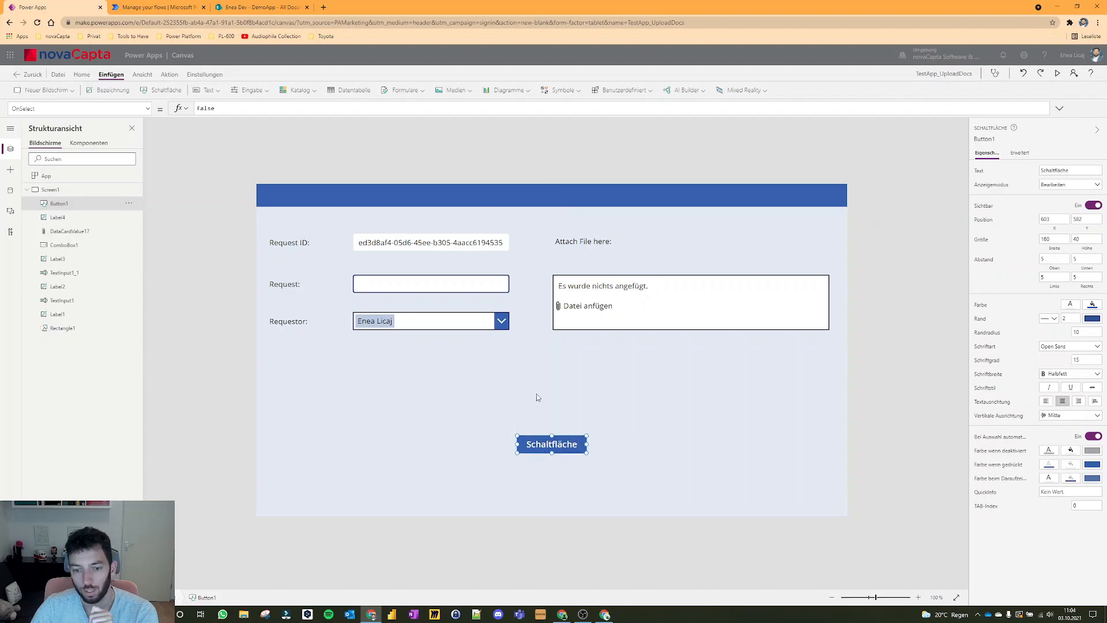
{"action": "double_click", "coordinate": [1054, 170]}
{"action": "type", "text": "Upload"}
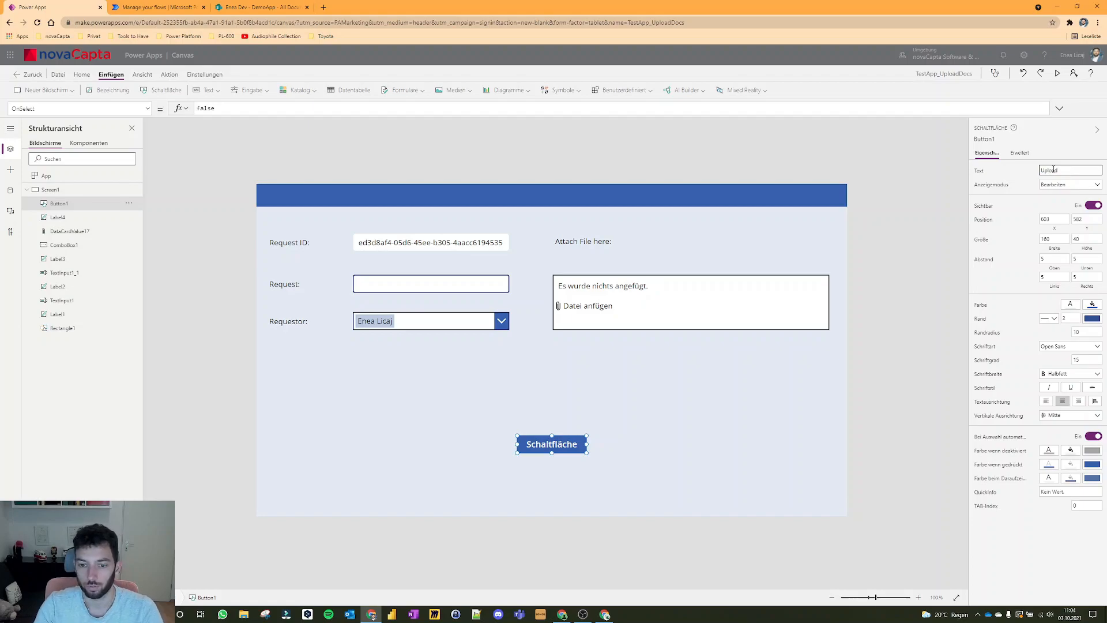
{"action": "left_click", "coordinate": [925, 229]}
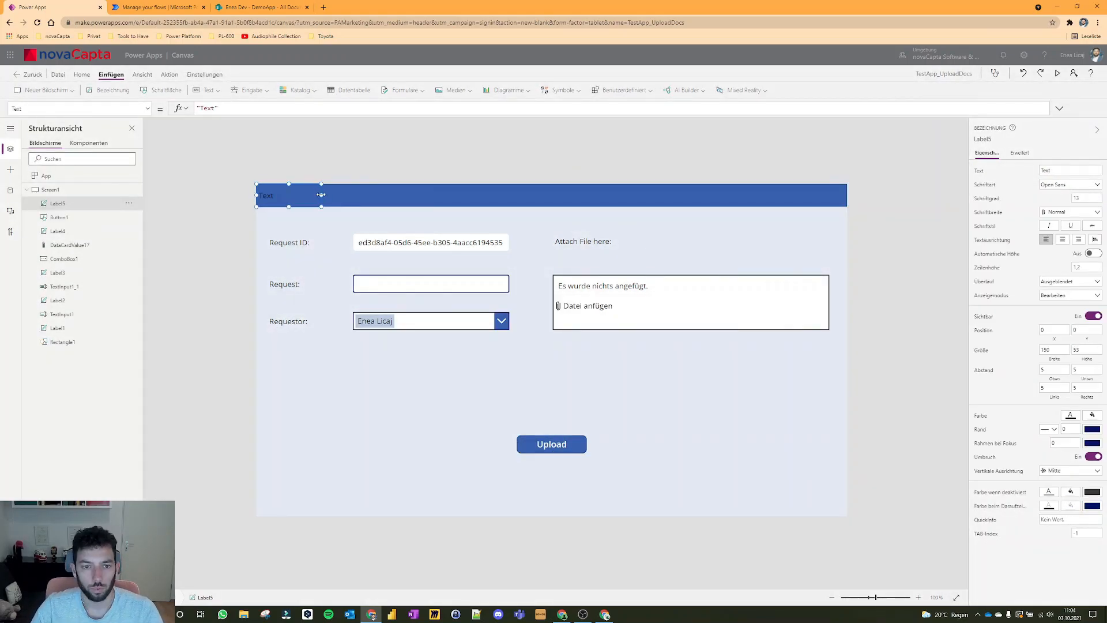
Add a label across the full width of the blue header bar, with centred text and font size 18.
{"action": "left_click_drag", "start_coordinate": [389, 195], "coordinate": [868, 199]}
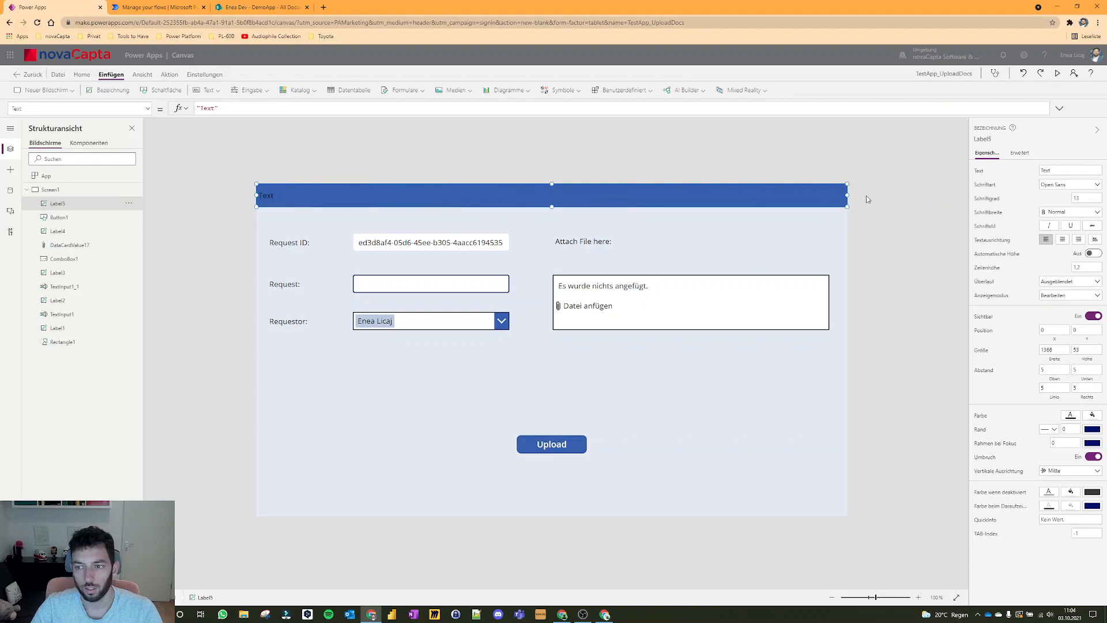
{"action": "left_click", "coordinate": [1062, 238]}
{"action": "left_click", "coordinate": [1077, 197]}
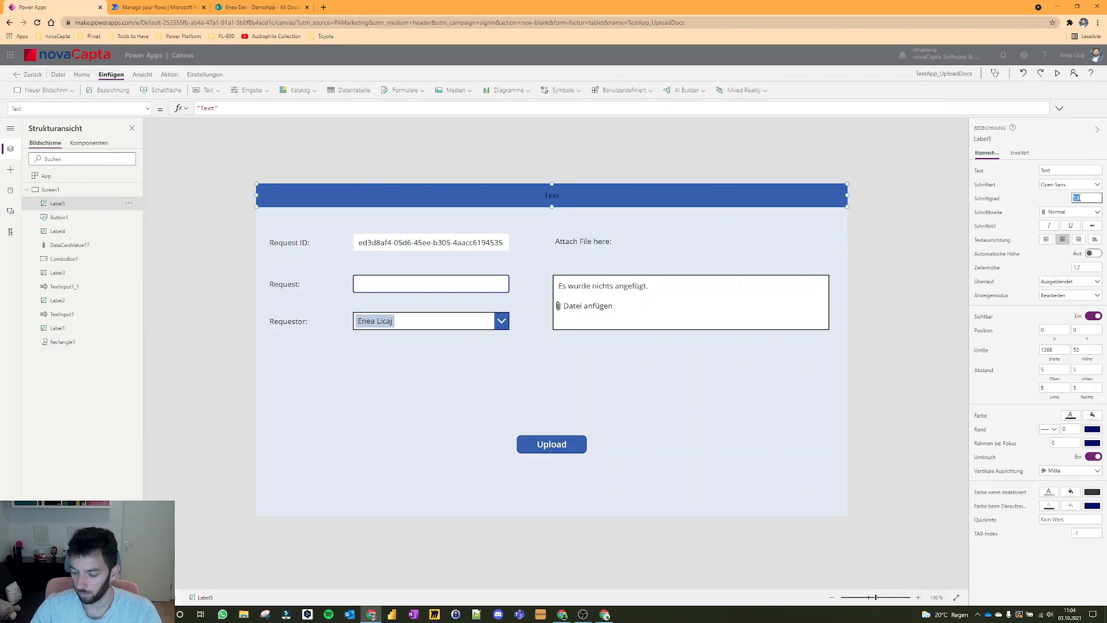
{"action": "type", "text": "18"}
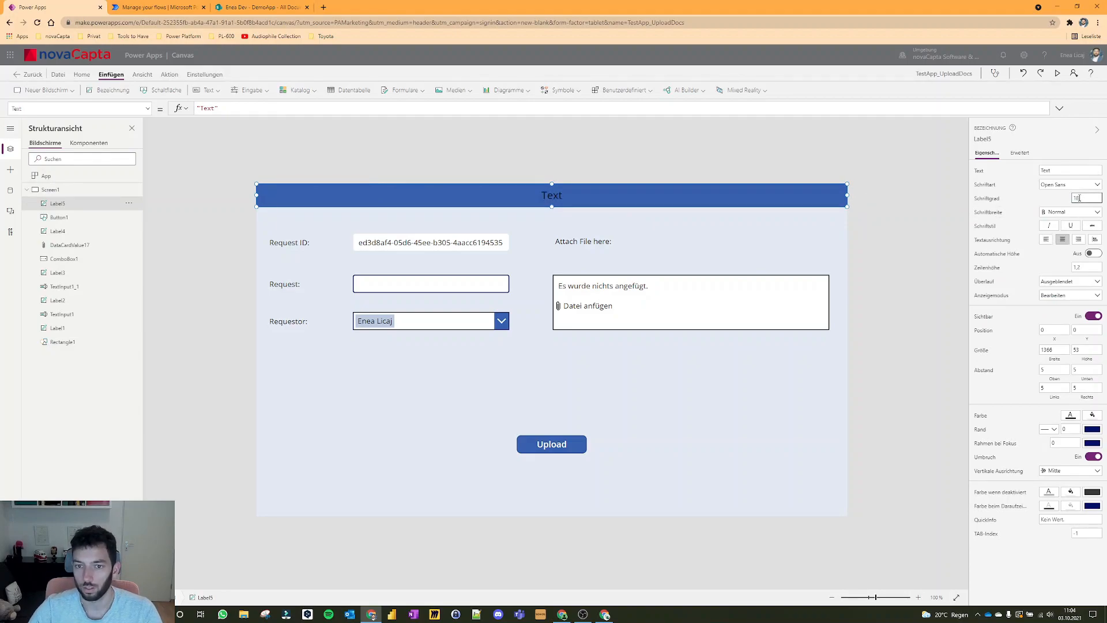
Set the header label's text to "Demo Upload Docs App".
{"action": "left_click", "coordinate": [1062, 172]}
{"action": "type", "text": "Demo A"}
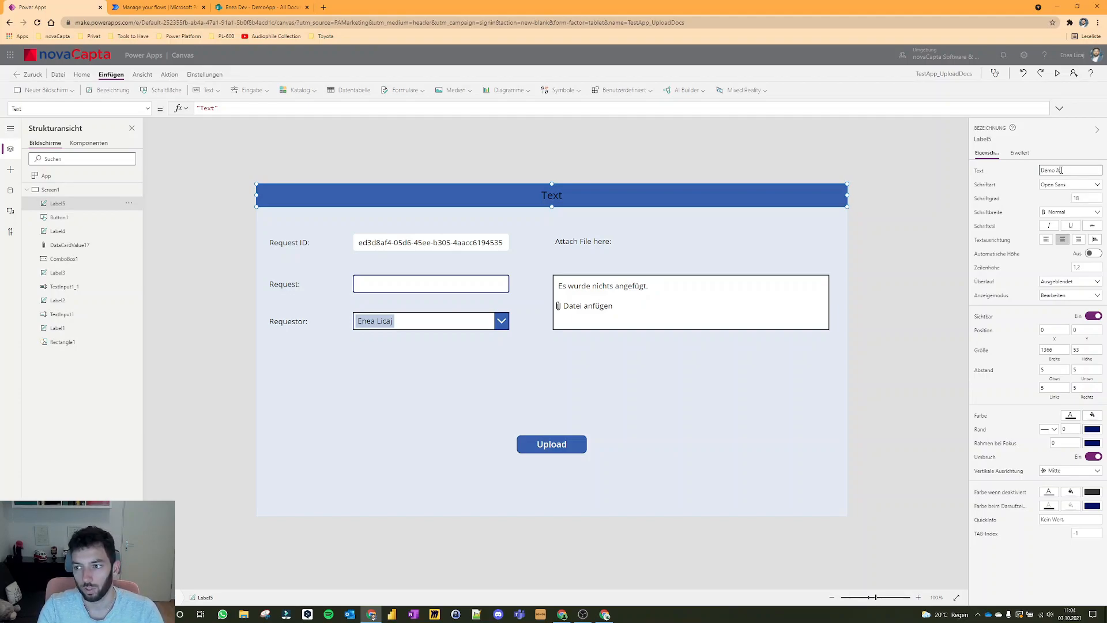
{"action": "key", "text": "BackSpace"}
{"action": "type", "text": "Upload Docs App"}
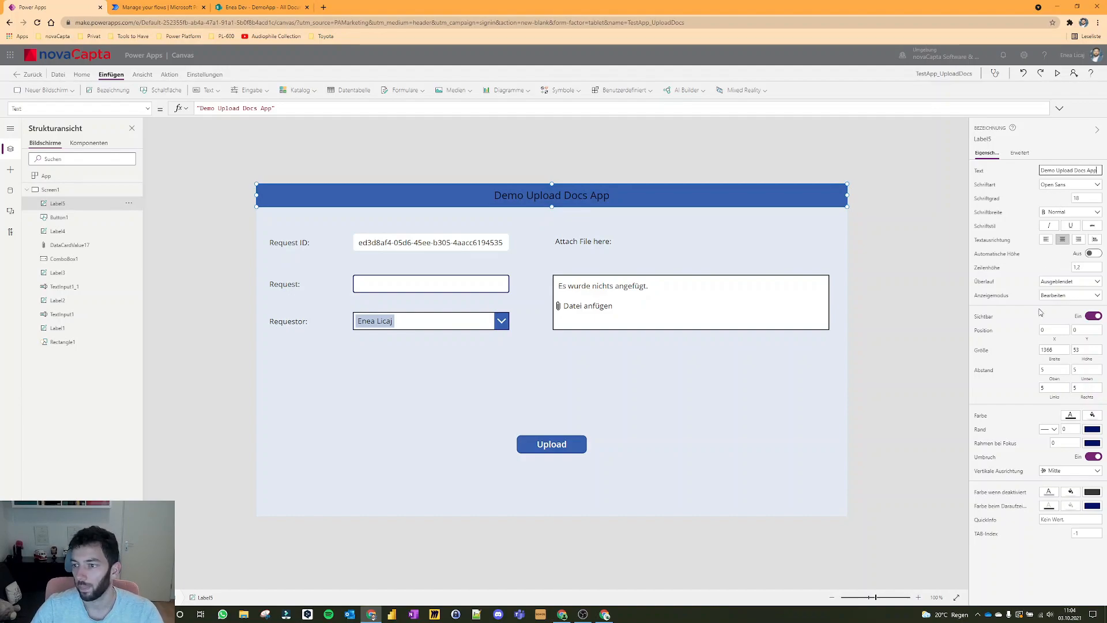
Format the header title with white font colour and the semi-bold (Halbfett) font weight.
{"action": "left_click", "coordinate": [1071, 419]}
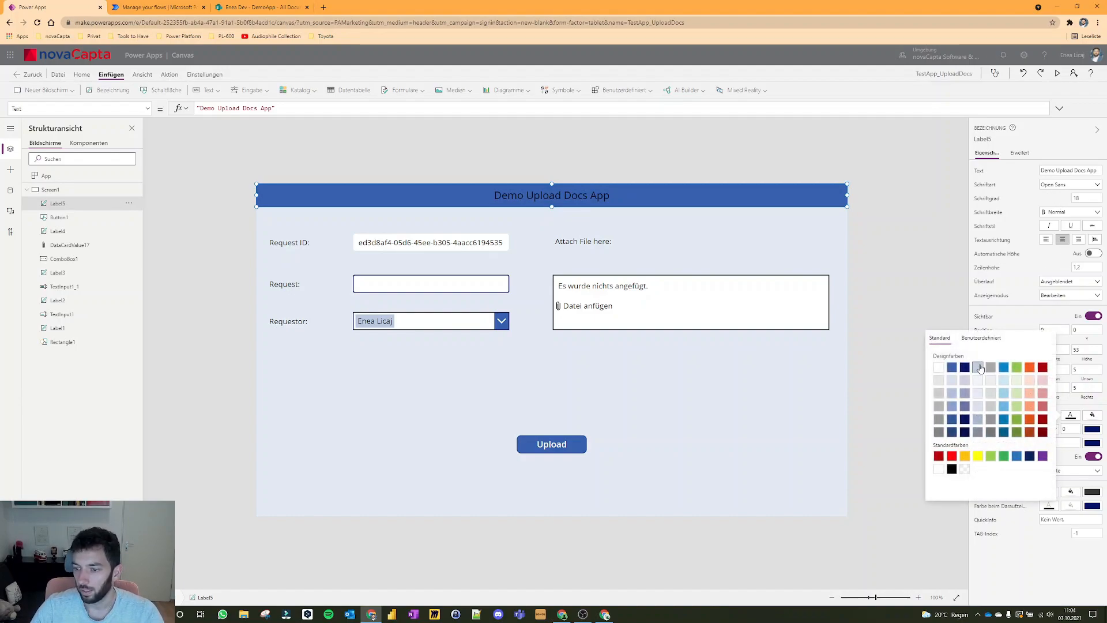
{"action": "left_click", "coordinate": [939, 367]}
{"action": "left_click", "coordinate": [1068, 213]}
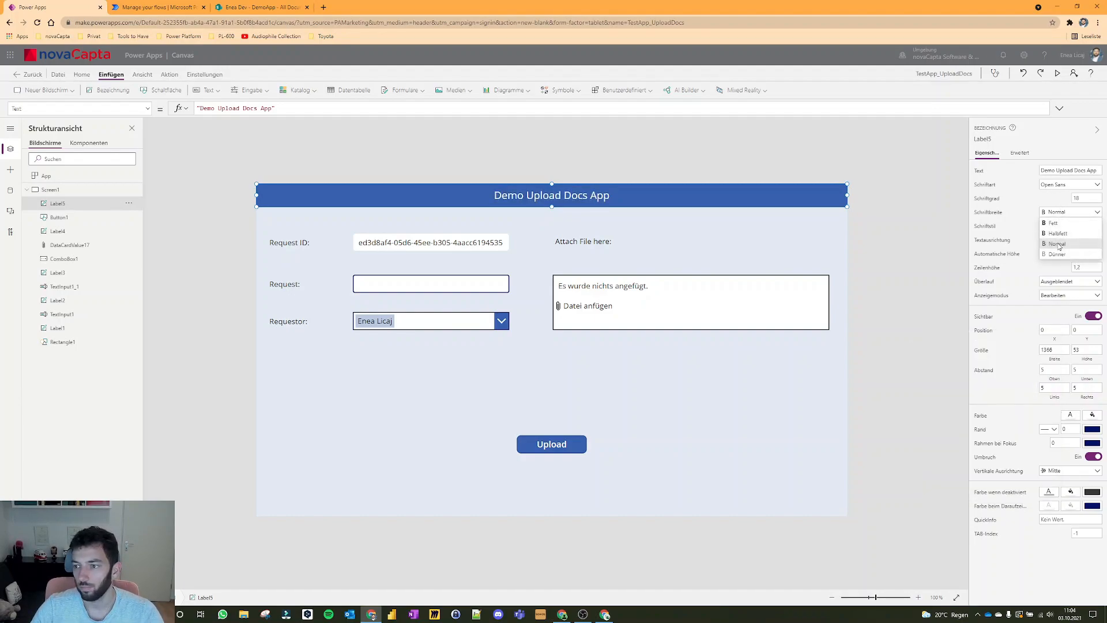
{"action": "left_click", "coordinate": [1064, 232]}
{"action": "left_click", "coordinate": [933, 209]}
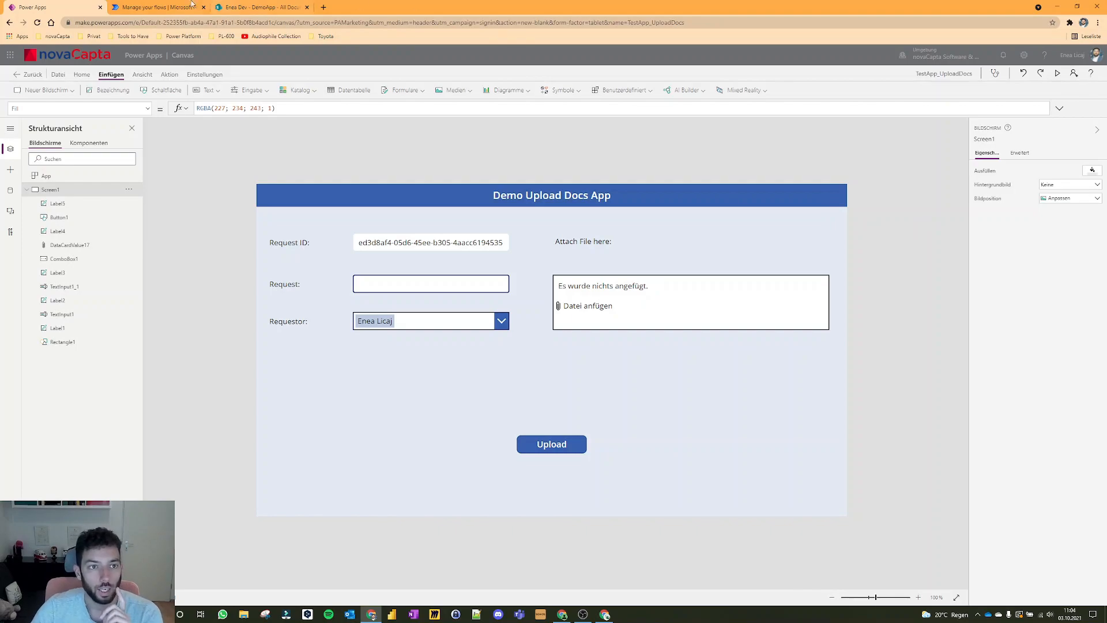
Switch to Power Automate and create an instant cloud flow named CreateFileFlow with the PowerApps (V2) trigger.
{"action": "left_click", "coordinate": [161, 7]}
{"action": "left_click", "coordinate": [34, 147]}
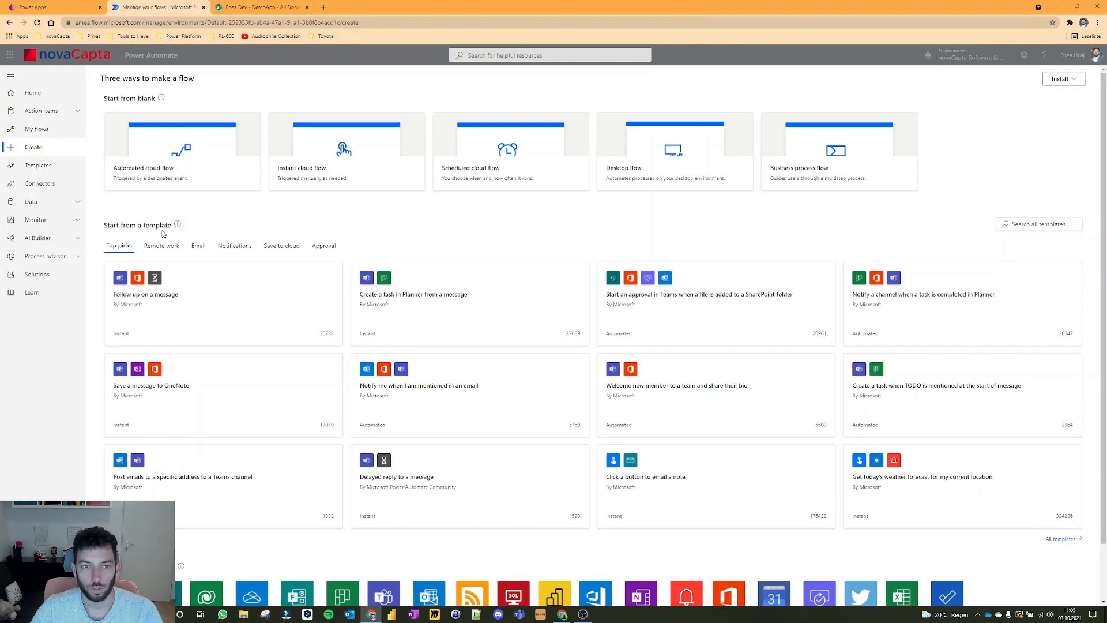
{"action": "left_click", "coordinate": [358, 145]}
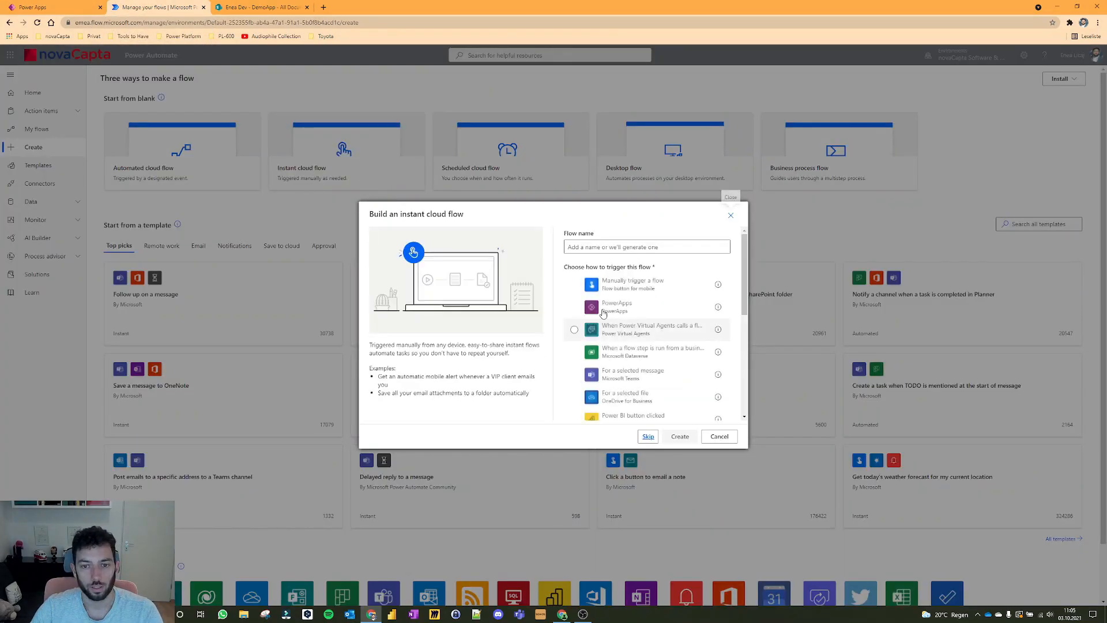
{"action": "left_click", "coordinate": [635, 242]}
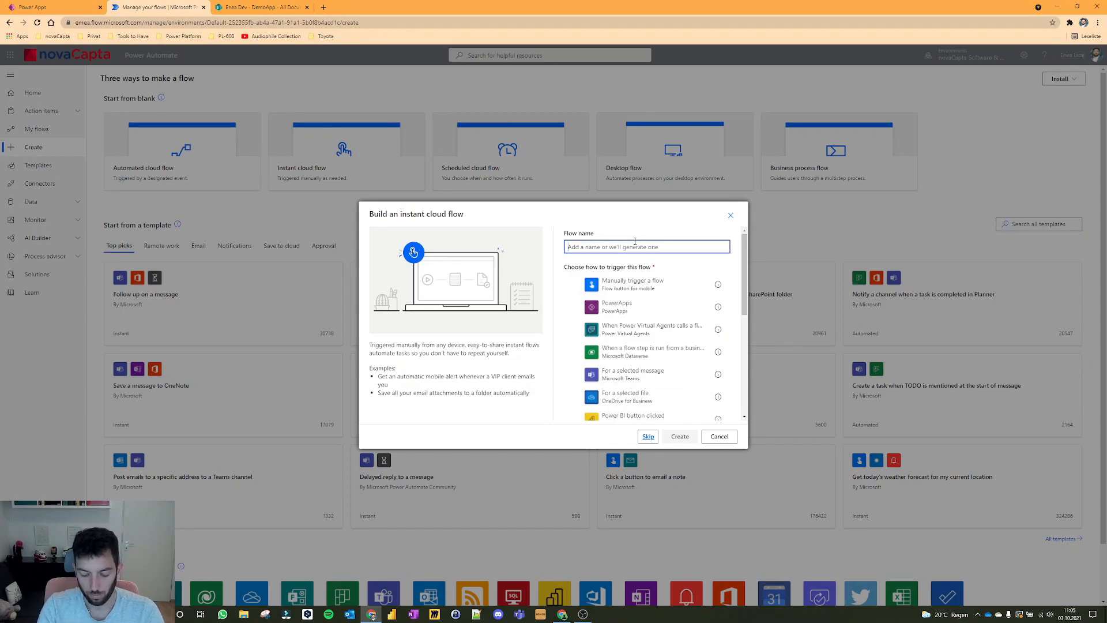
{"action": "type", "text": "CreateFileFlow"}
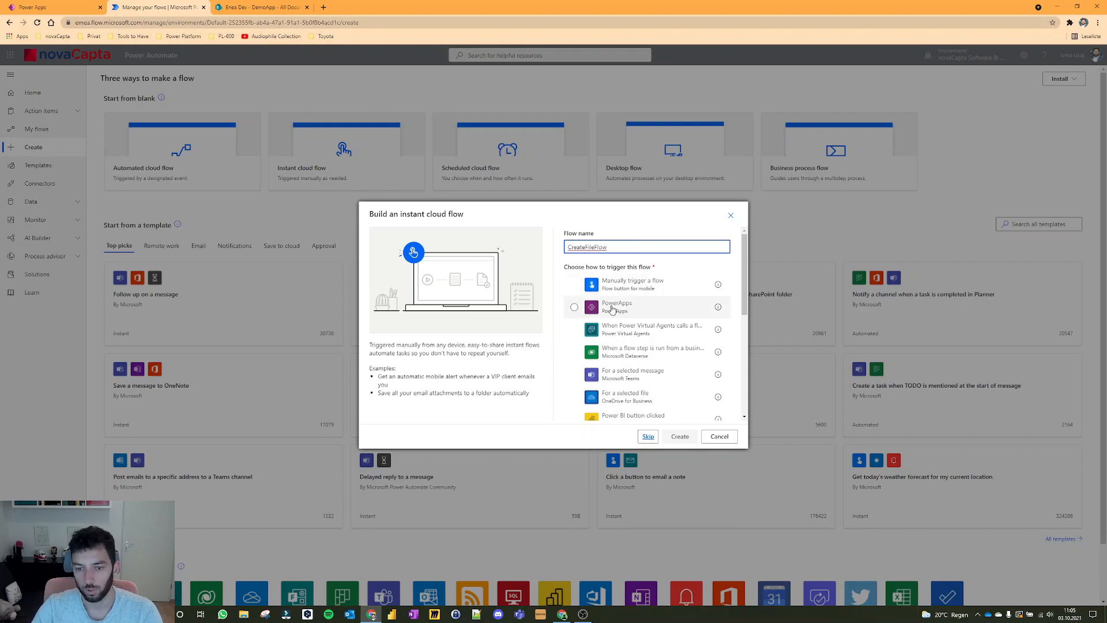
{"action": "scroll", "coordinate": [642, 319], "scroll_direction": "down", "scroll_amount": 5}
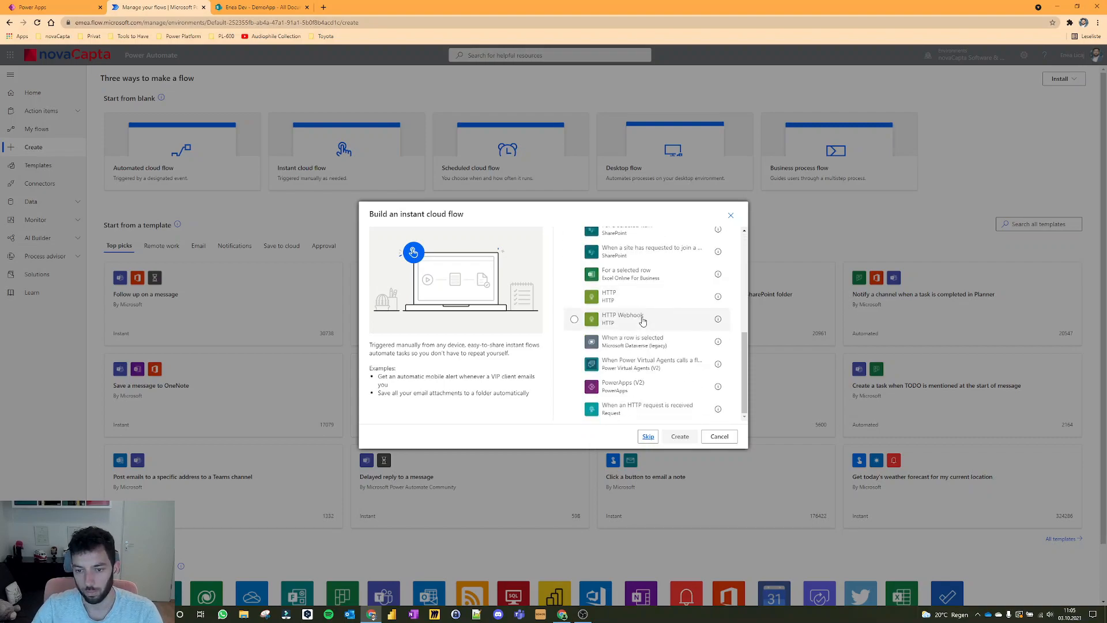
{"action": "left_click", "coordinate": [617, 392]}
{"action": "left_click", "coordinate": [680, 437]}
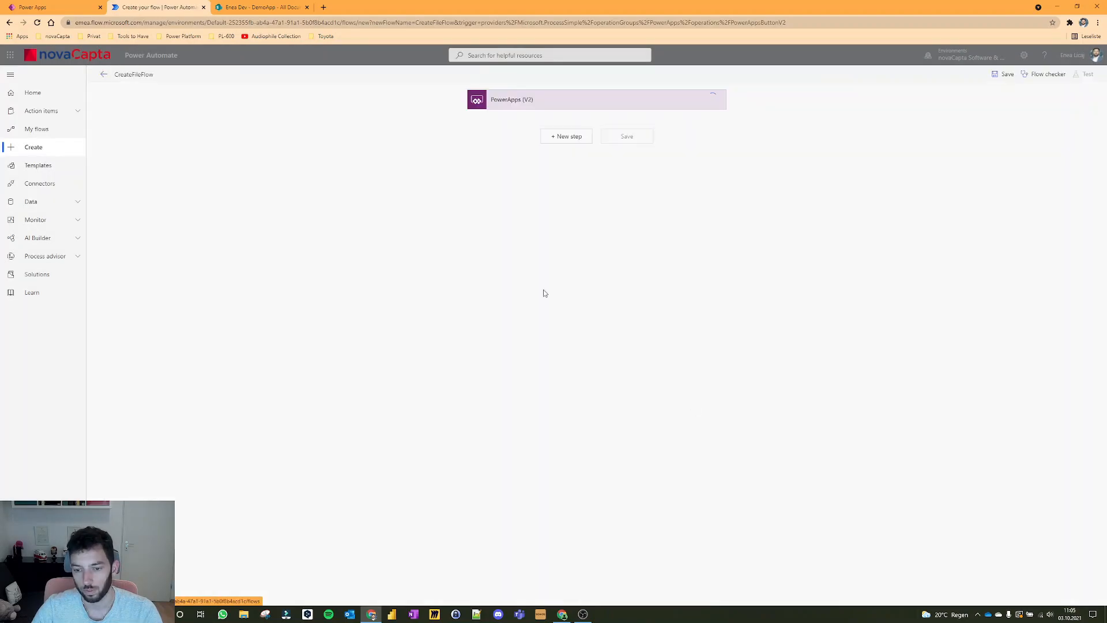
Add a File input to the PowerApps (V2) trigger.
{"action": "left_click", "coordinate": [580, 102]}
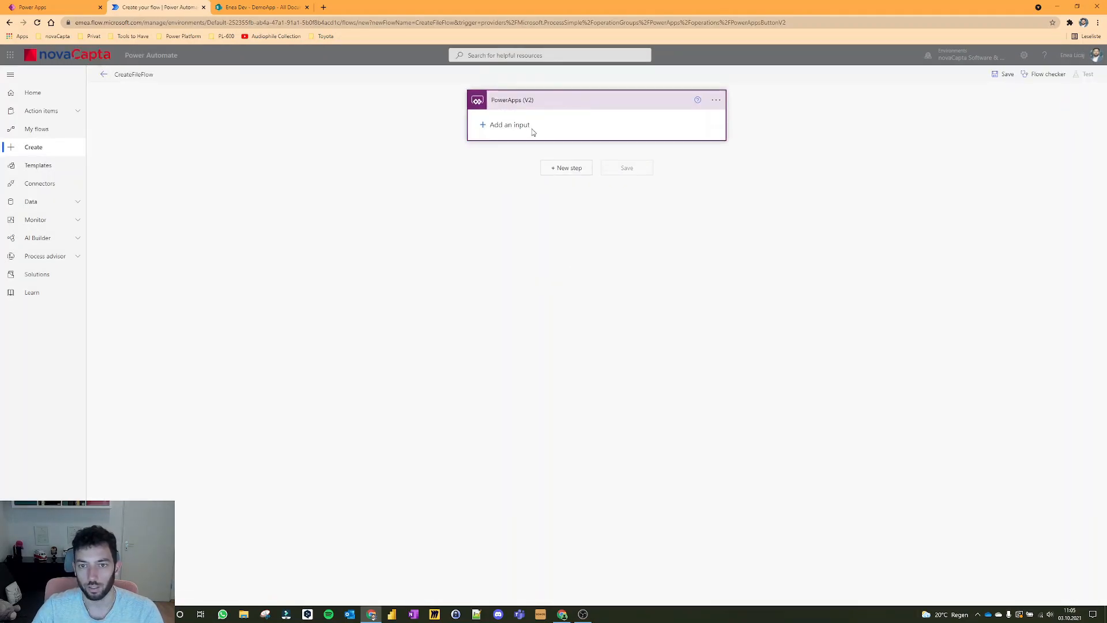
{"action": "left_click", "coordinate": [503, 126]}
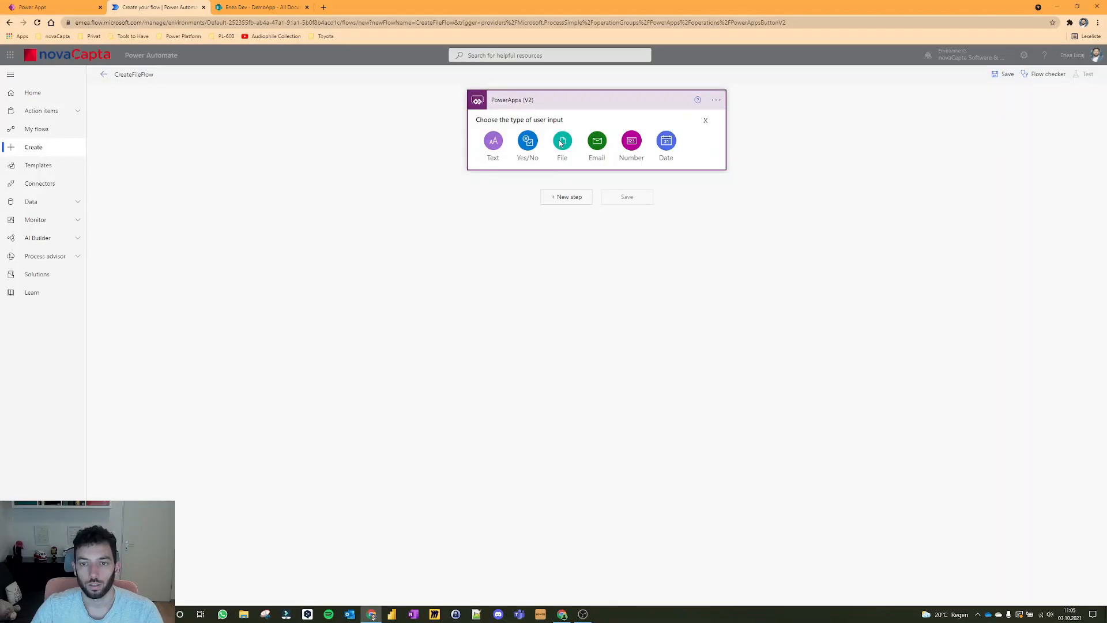
{"action": "left_click", "coordinate": [562, 142]}
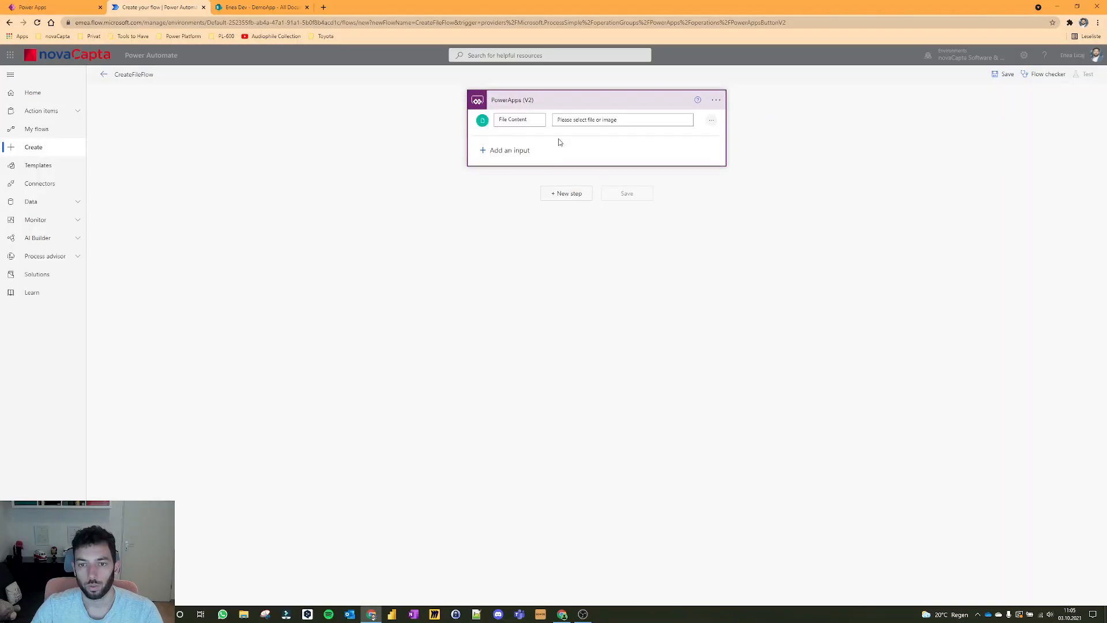
Add a text input named RequestID to the PowerApps (V2) trigger.
{"action": "left_click", "coordinate": [501, 151]}
{"action": "left_click", "coordinate": [52, 7]}
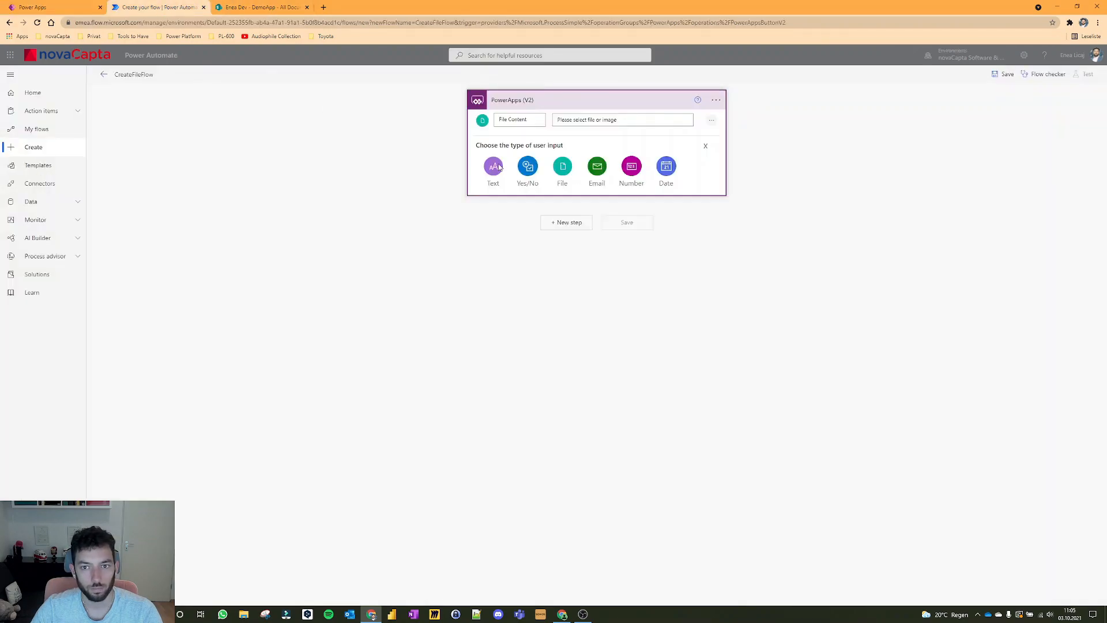
{"action": "left_click", "coordinate": [163, 8]}
{"action": "left_click", "coordinate": [494, 169]}
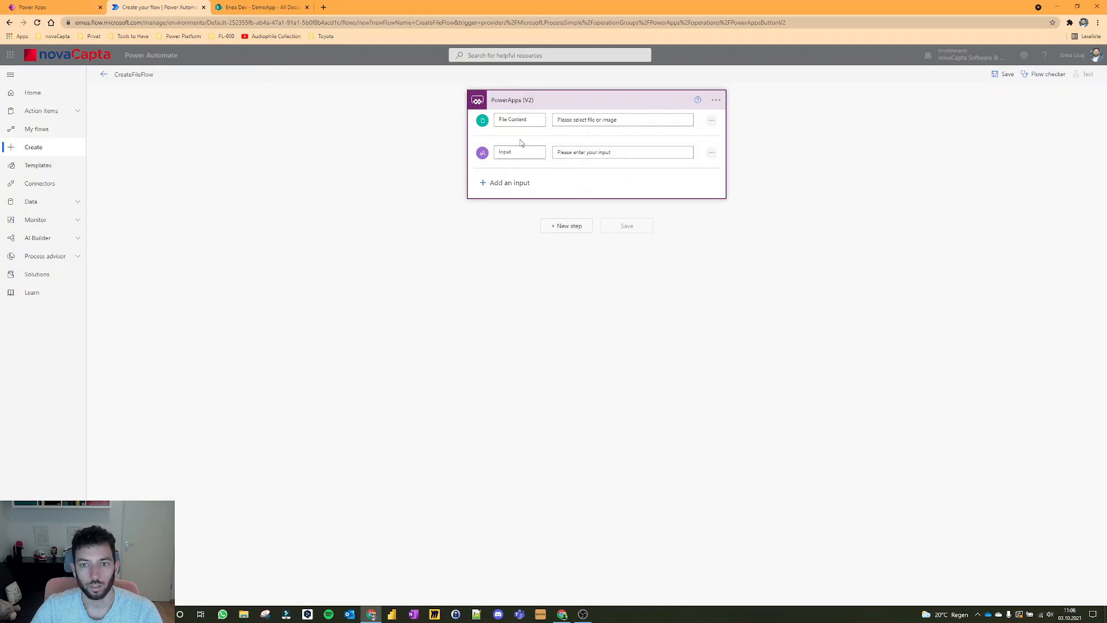
{"action": "double_click", "coordinate": [519, 151]}
{"action": "type", "text": "RequestID"}
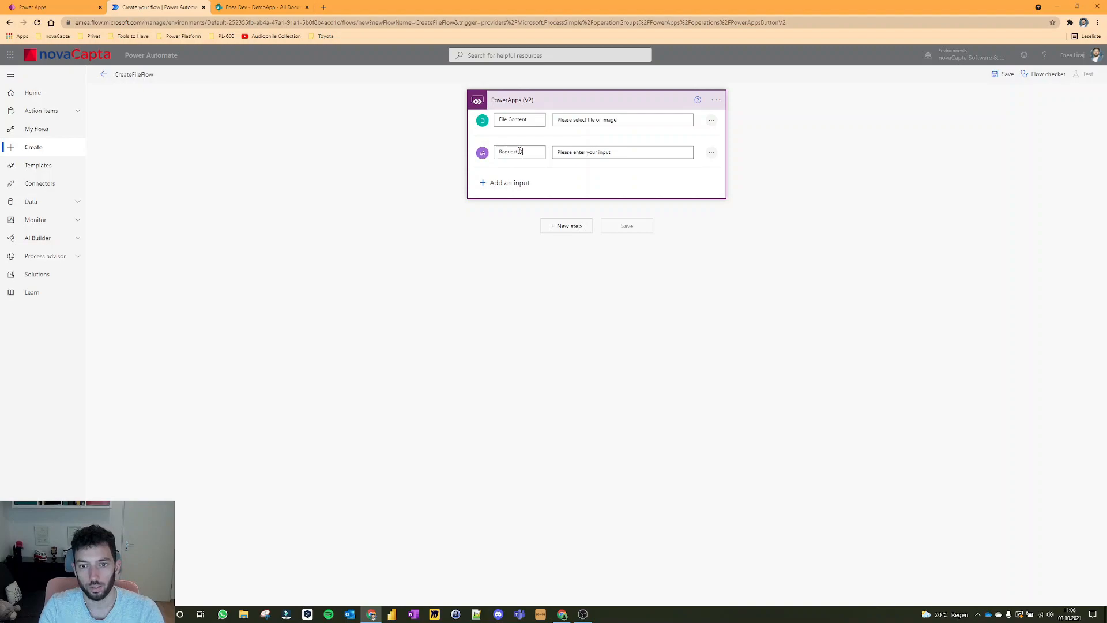
Check the app's form fields in Power Apps and add a text input named Request to the flow trigger.
{"action": "left_click", "coordinate": [71, 6]}
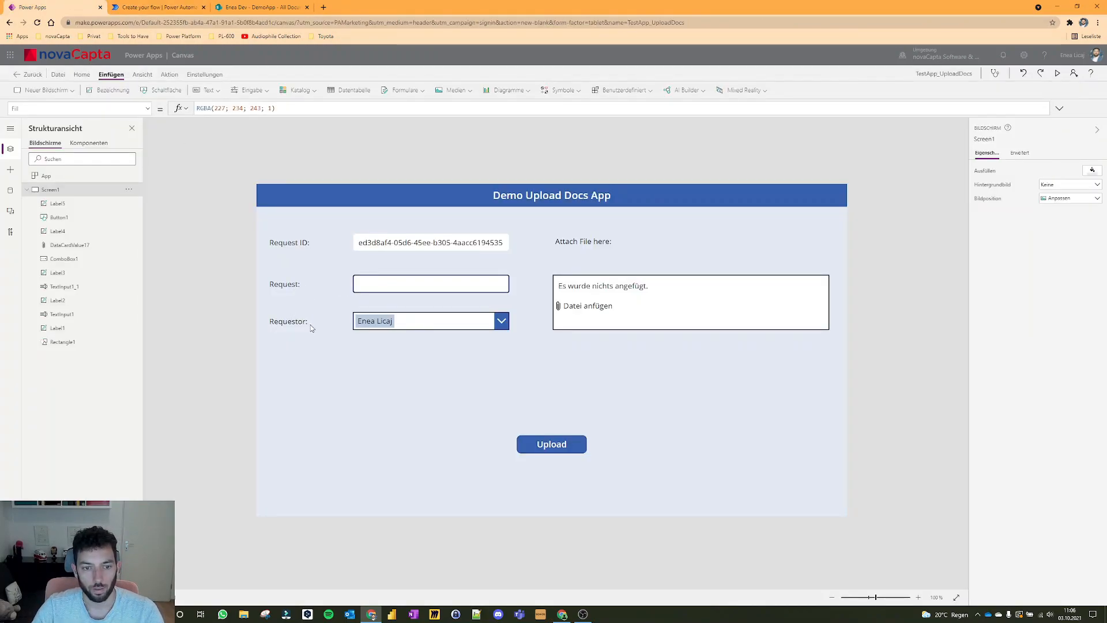
{"action": "left_click", "coordinate": [154, 6]}
{"action": "left_click", "coordinate": [507, 183]}
{"action": "type", "text": "Requestor"}
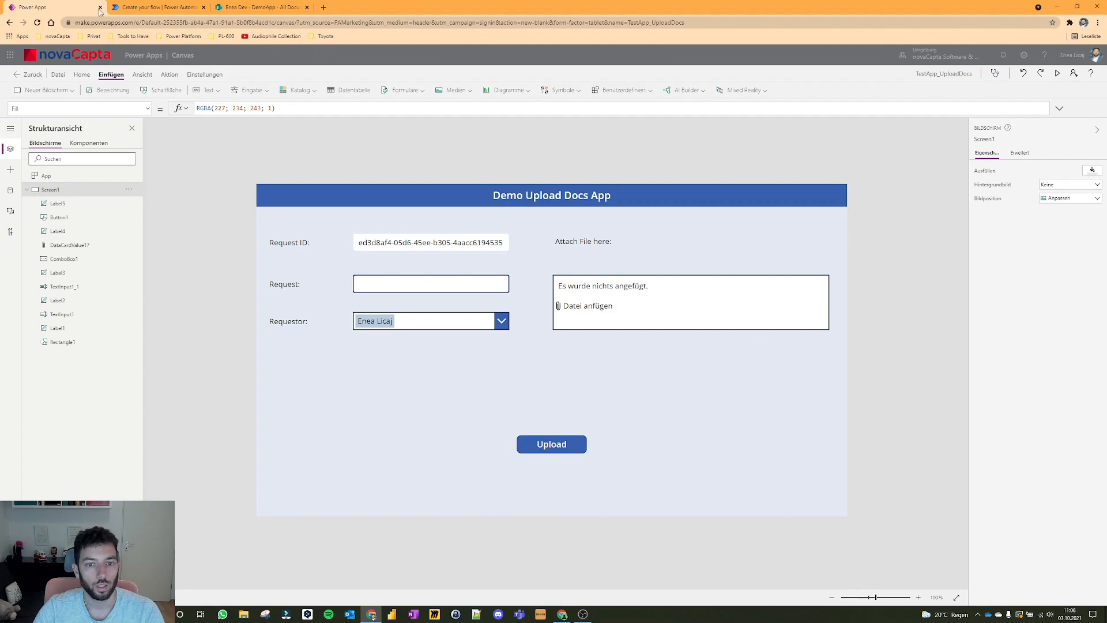
{"action": "left_click", "coordinate": [58, 7]}
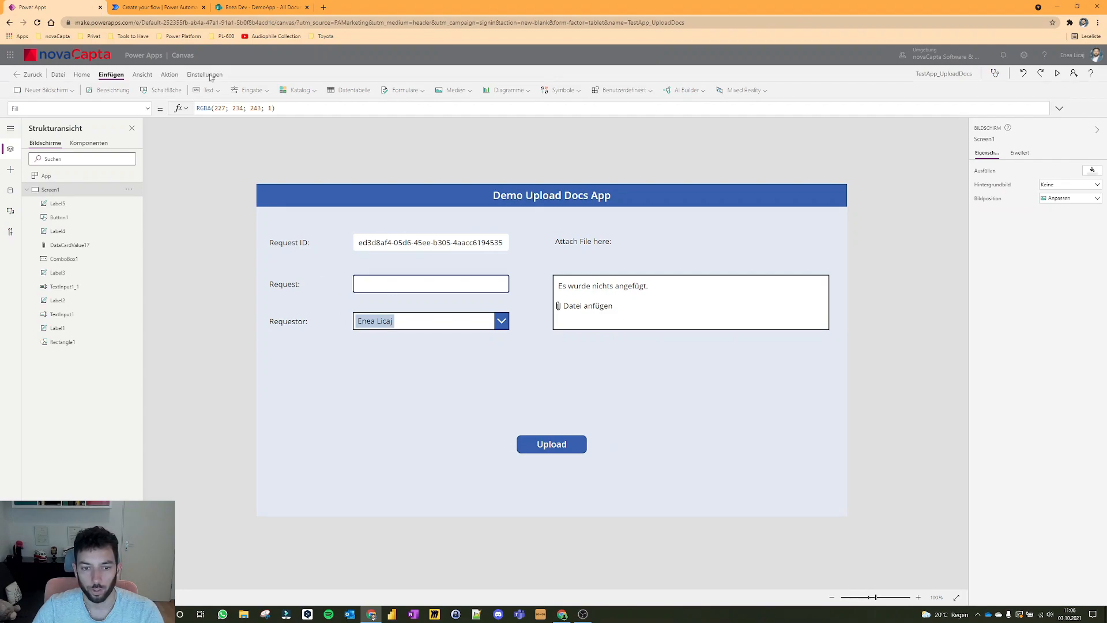
{"action": "left_click", "coordinate": [158, 7]}
{"action": "double_click", "coordinate": [514, 183]}
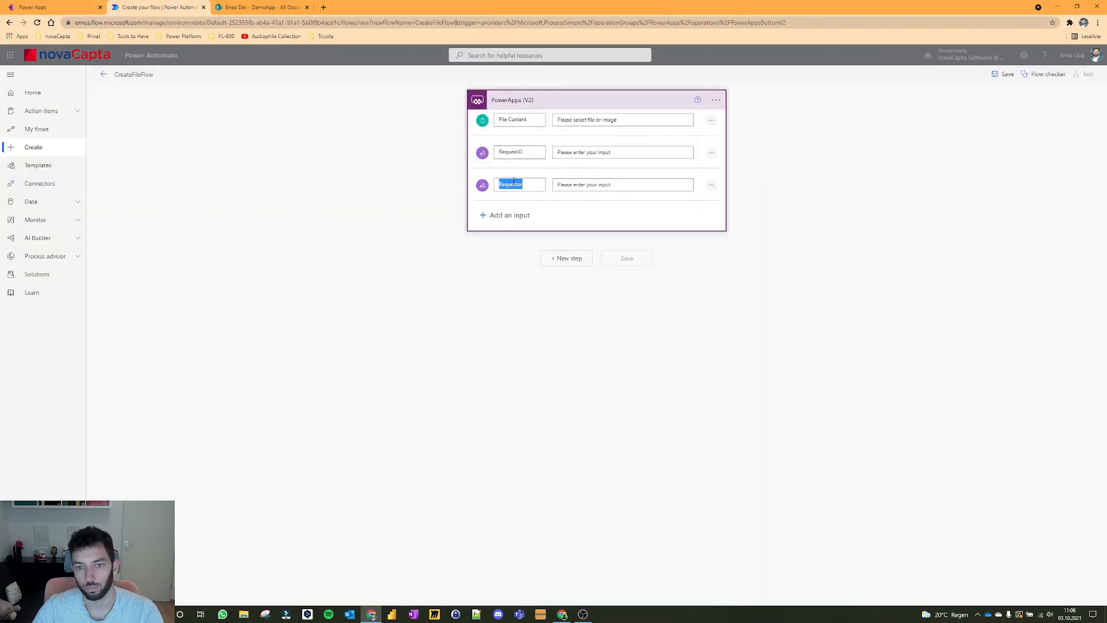
{"action": "type", "text": "Request"}
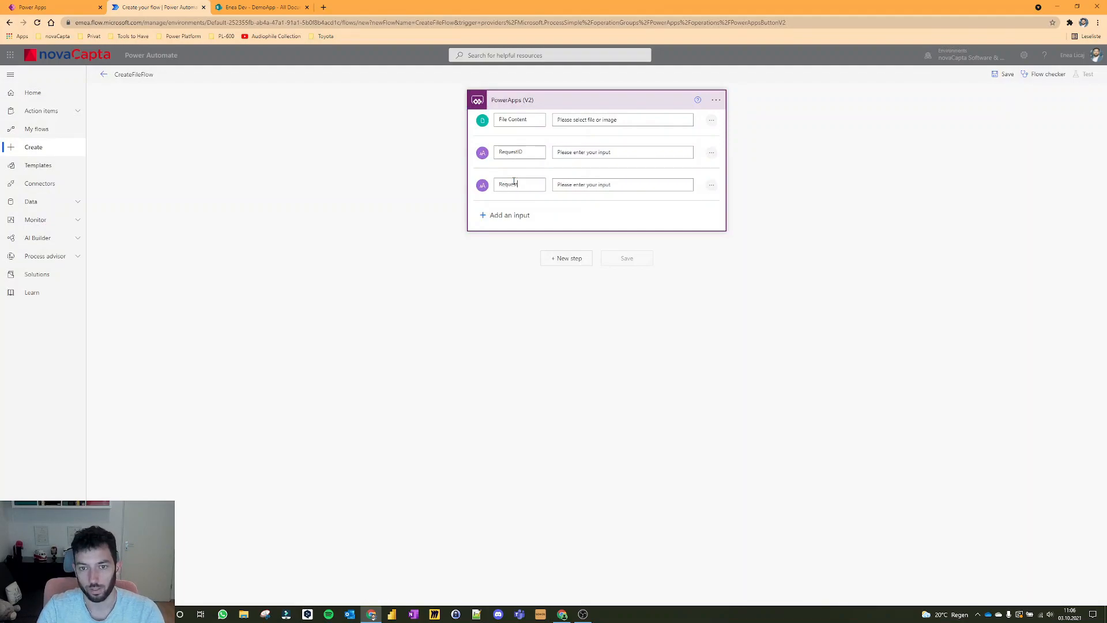
Add a text input named Requestor to the trigger and compare the inputs with the app's form fields.
{"action": "left_click", "coordinate": [510, 214]}
{"action": "left_click", "coordinate": [489, 233]}
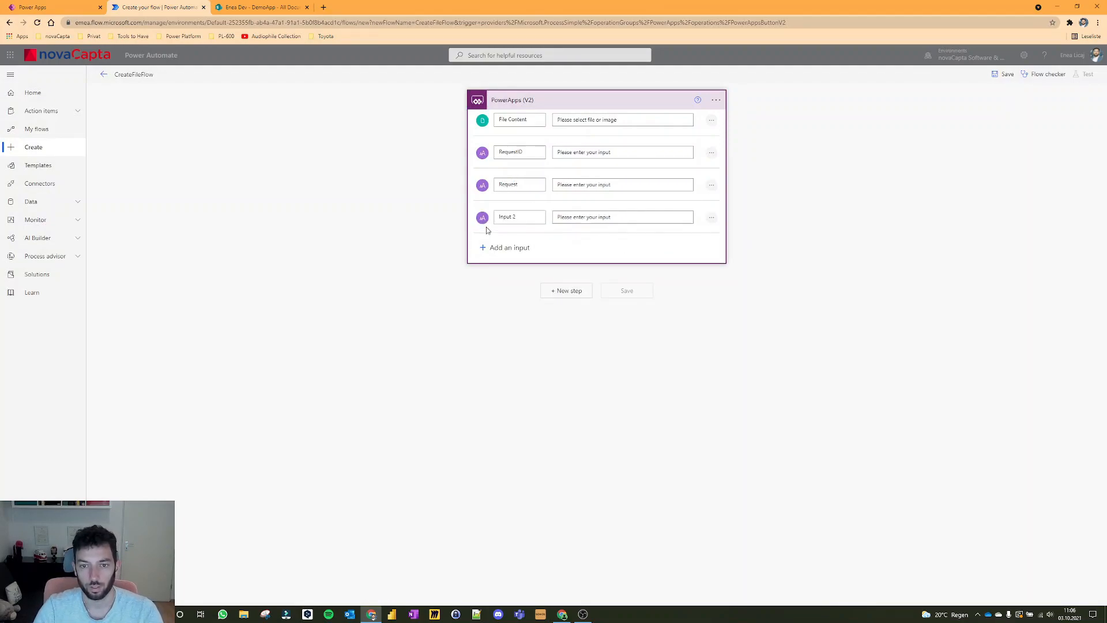
{"action": "left_click", "coordinate": [534, 217]}
{"action": "type", "text": "Requestor"}
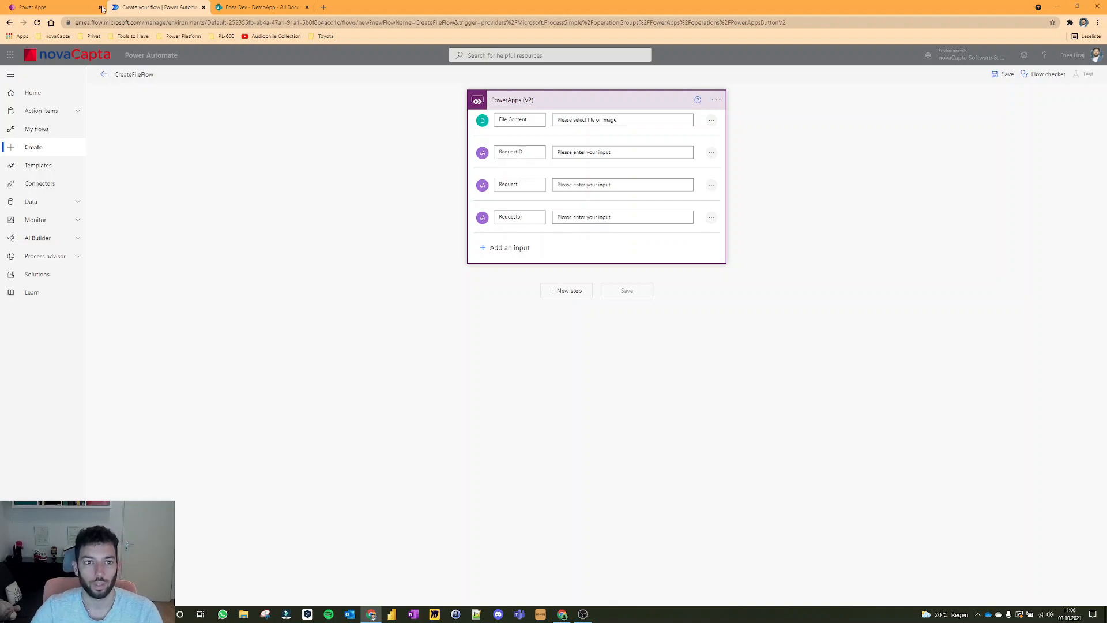
{"action": "left_click", "coordinate": [97, 7]}
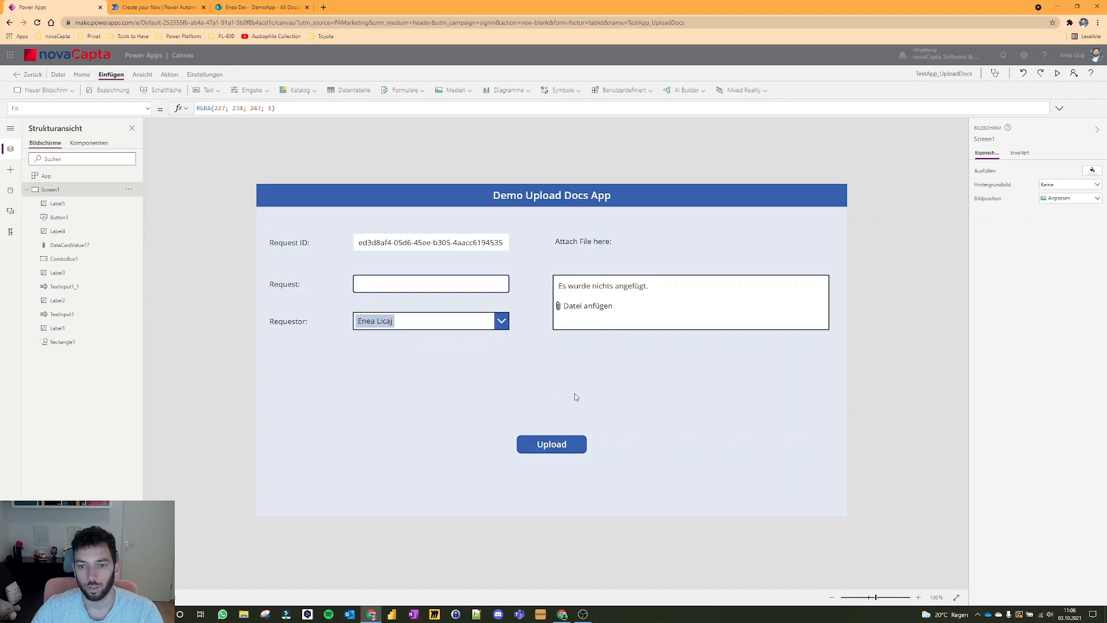
{"action": "left_click", "coordinate": [148, 7]}
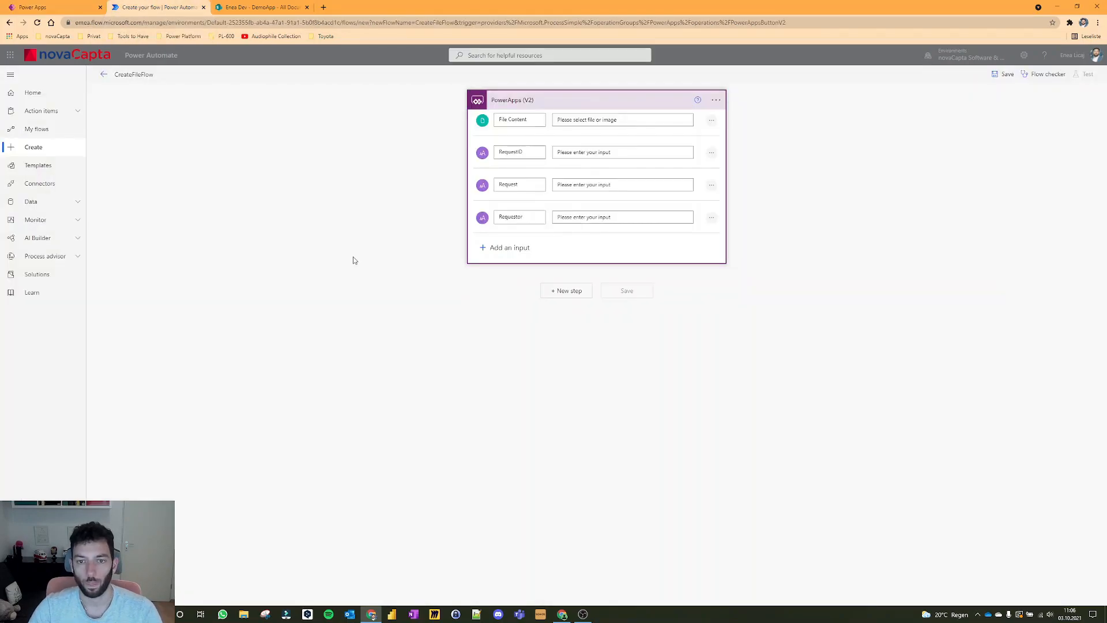
Add the SharePoint Create file action as a new step after the PowerApps (V2) trigger.
{"action": "left_click", "coordinate": [713, 317]}
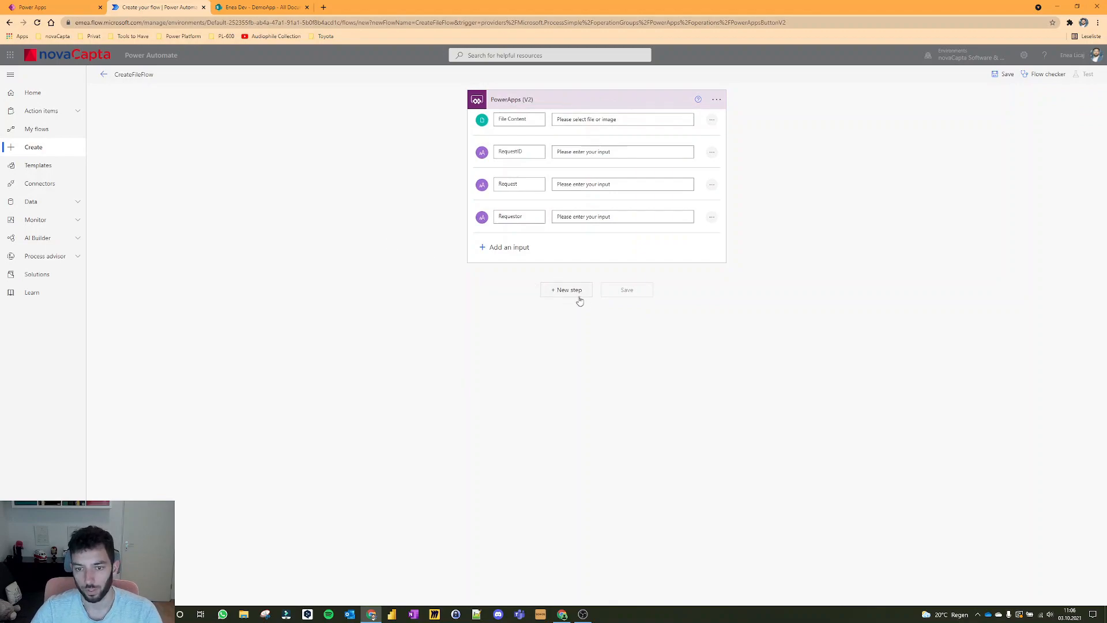
{"action": "left_click", "coordinate": [574, 294]}
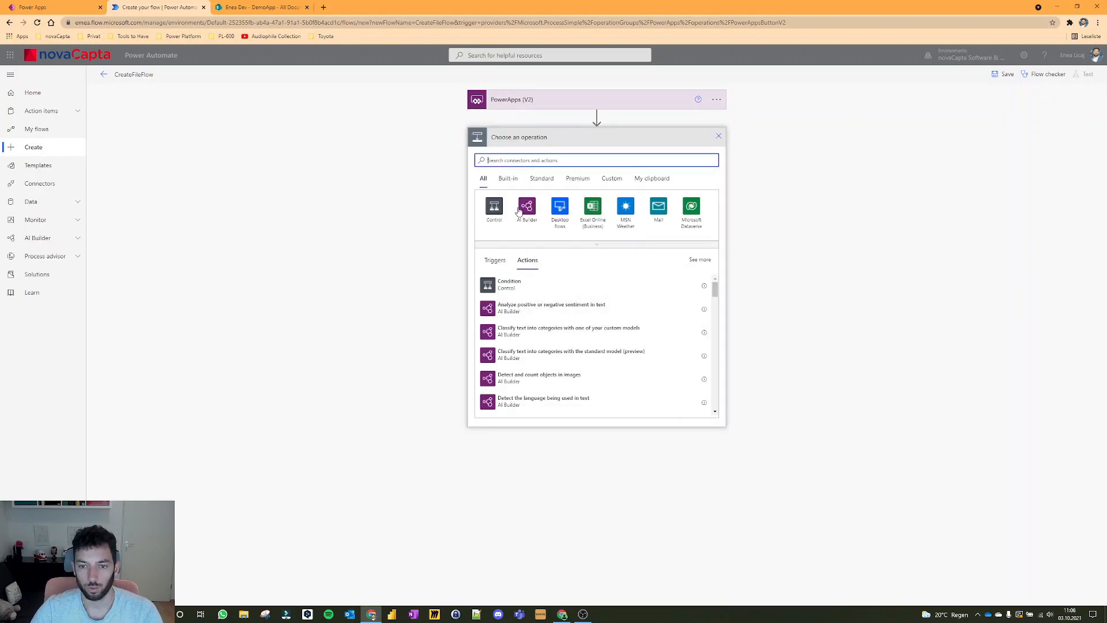
{"action": "type", "text": "create file"}
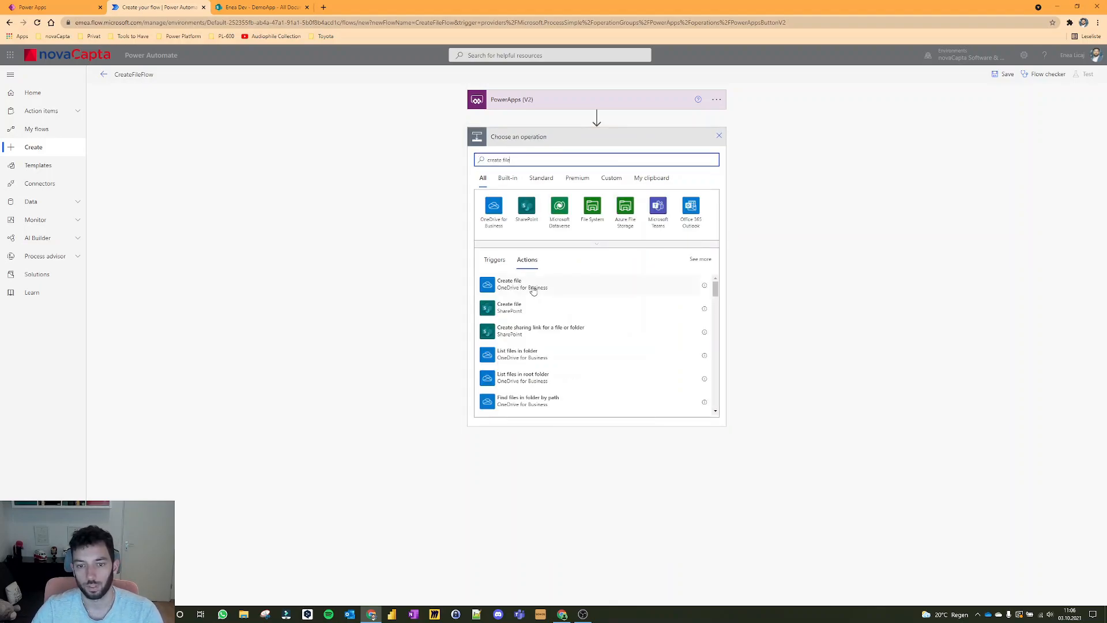
{"action": "left_click", "coordinate": [505, 313]}
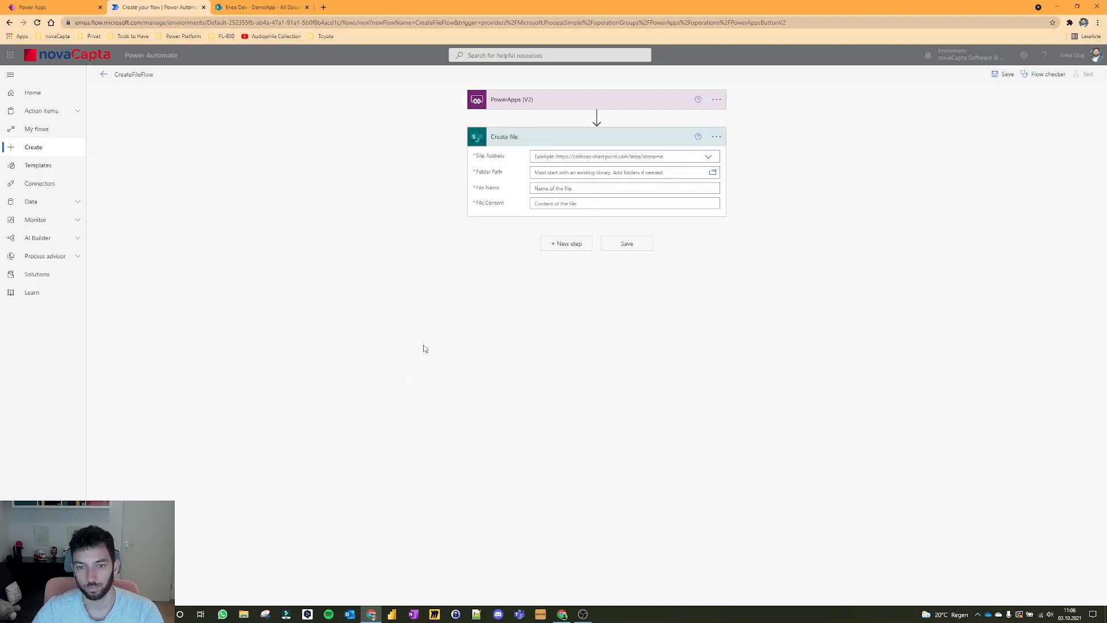
Set the Create file action's site address to the Dev site that hosts the DemoApp library.
{"action": "left_click", "coordinate": [708, 156]}
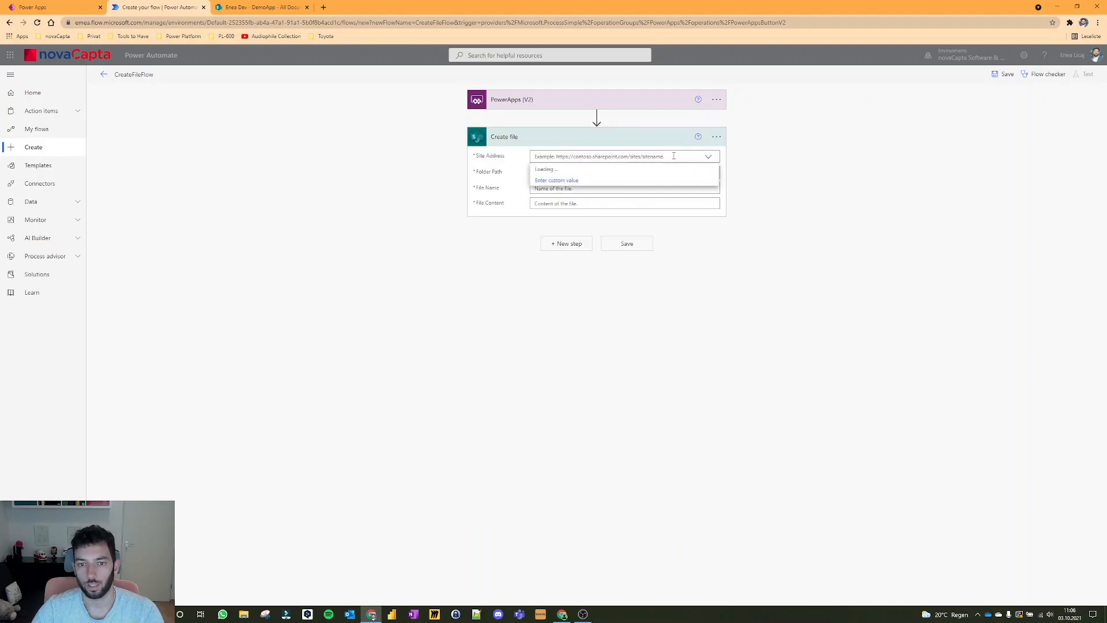
{"action": "scroll", "coordinate": [561, 279], "scroll_direction": "down", "scroll_amount": 1}
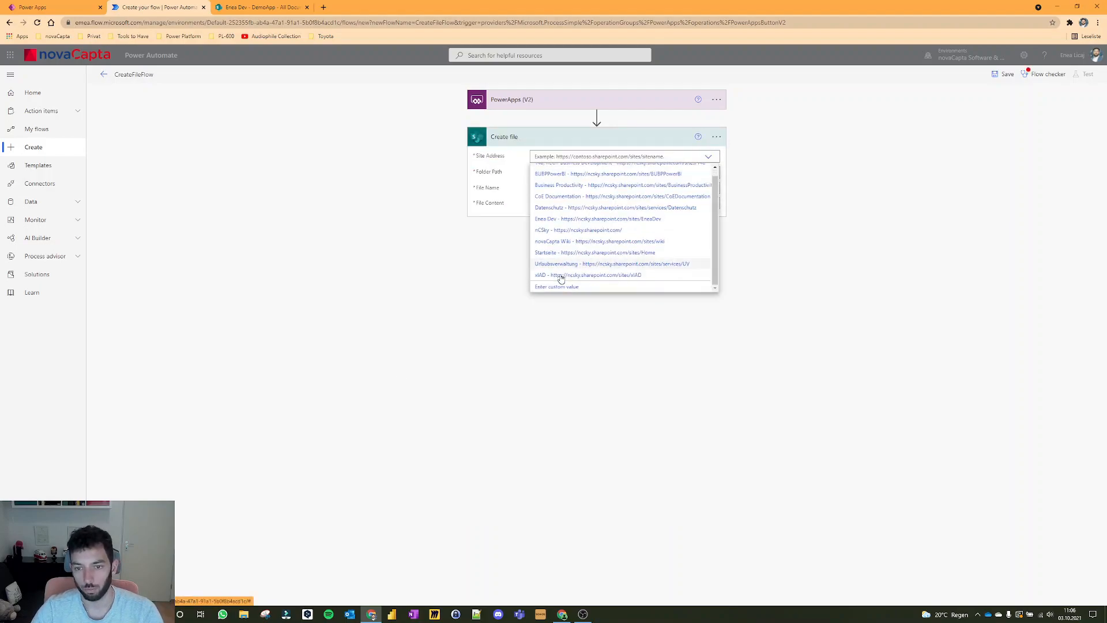
{"action": "left_click", "coordinate": [561, 222]}
Set the Create file action's folder path to /DemoApp, checking the library in SharePoint.
{"action": "left_click", "coordinate": [713, 172]}
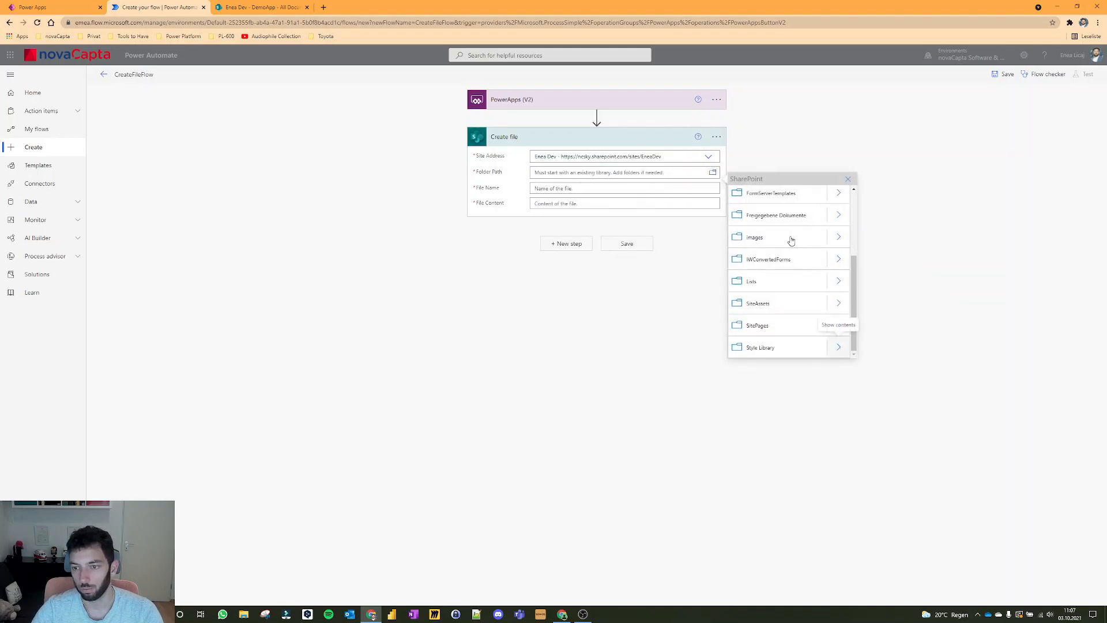
{"action": "scroll", "coordinate": [782, 264], "scroll_direction": "up", "scroll_amount": 3}
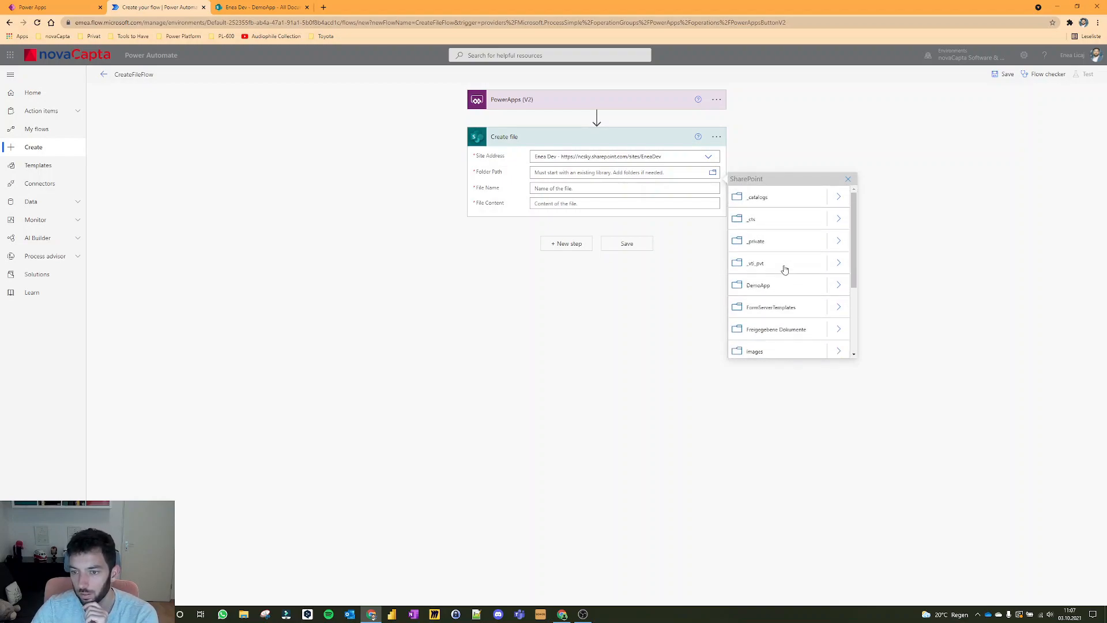
{"action": "left_click", "coordinate": [839, 285]}
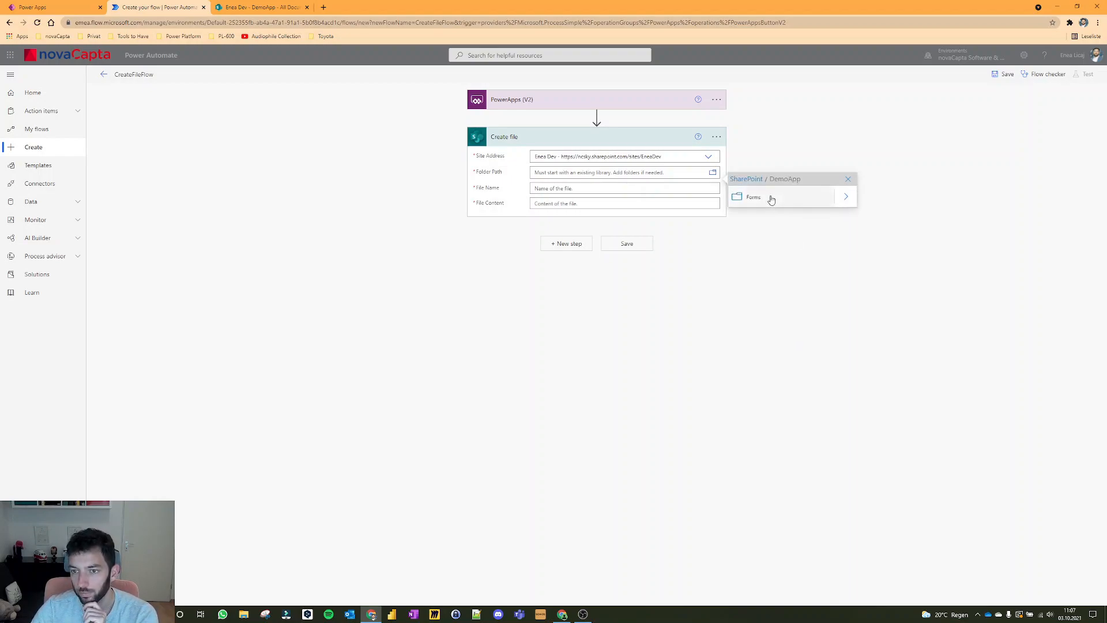
{"action": "left_click", "coordinate": [746, 179]}
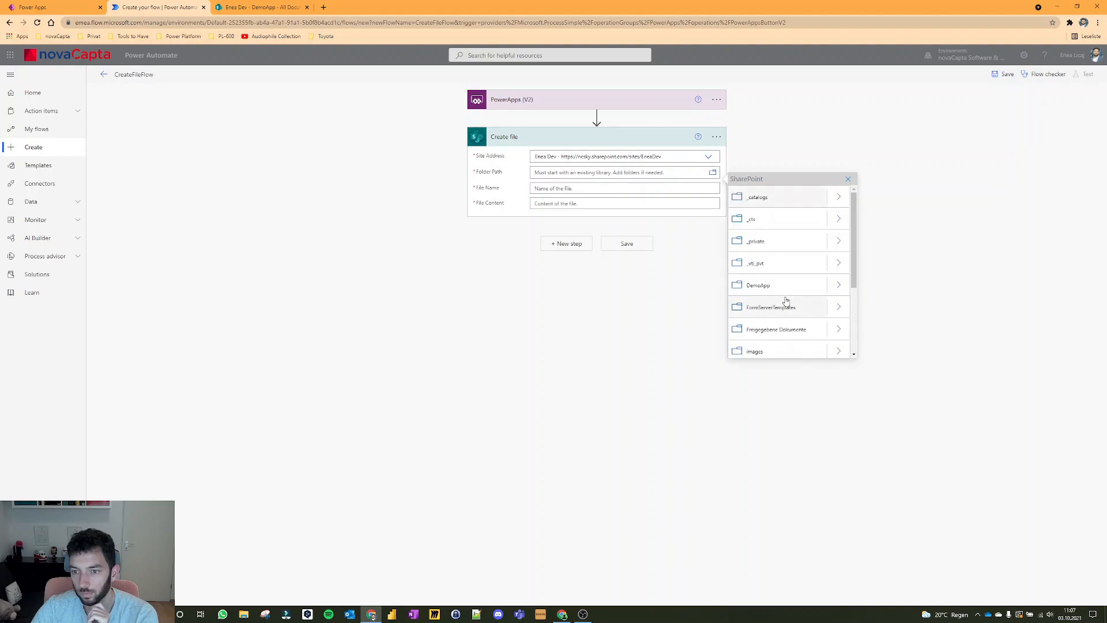
{"action": "left_click", "coordinate": [251, 7]}
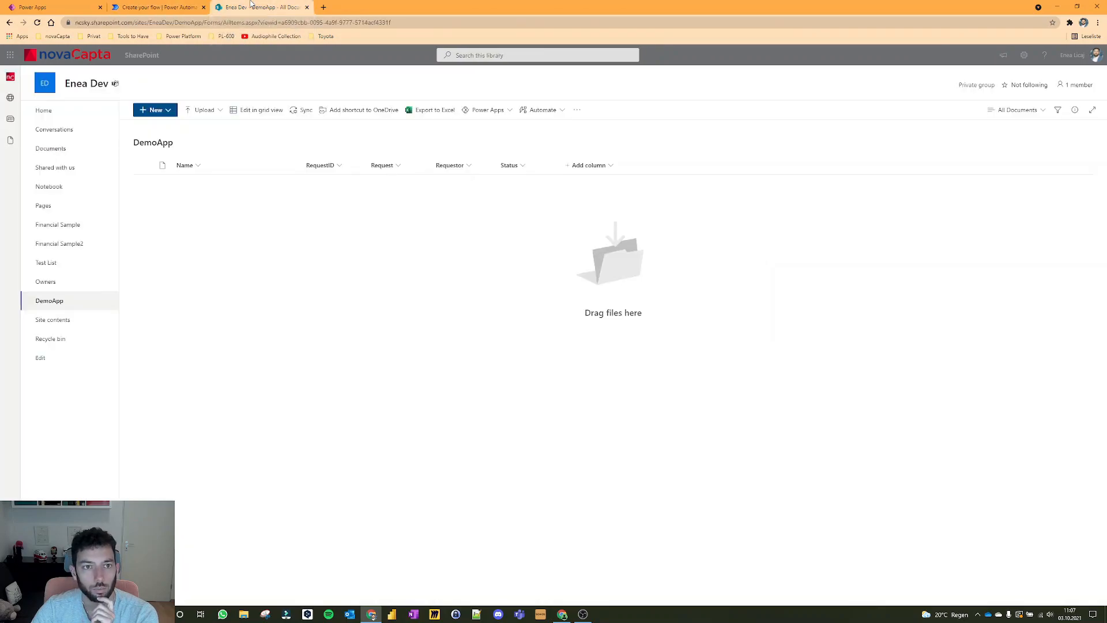
{"action": "left_click", "coordinate": [165, 7]}
{"action": "left_click", "coordinate": [760, 286]}
Build the Create file action's file name from the dynamic values RequestID and Requestor with a separator between them.
{"action": "left_click", "coordinate": [588, 190]}
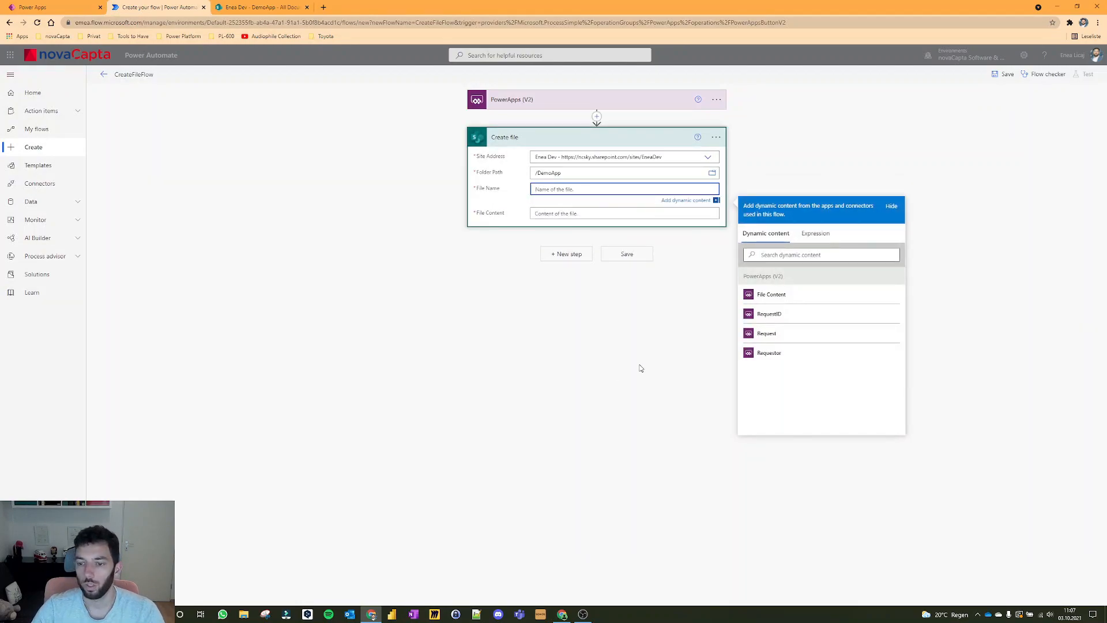
{"action": "left_click", "coordinate": [778, 319]}
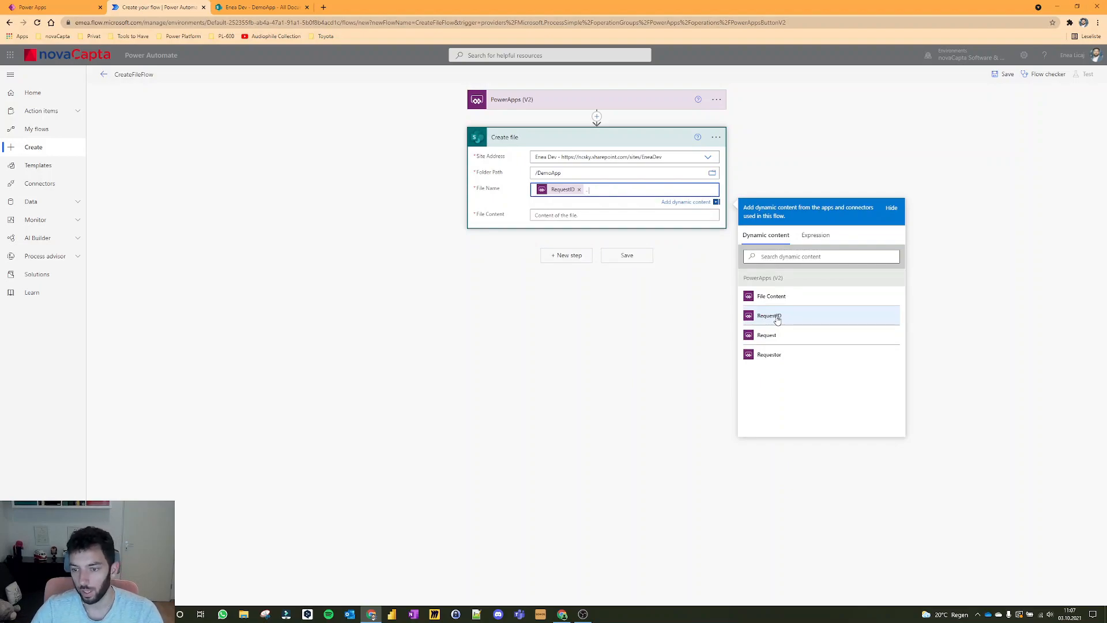
{"action": "left_click", "coordinate": [795, 355]}
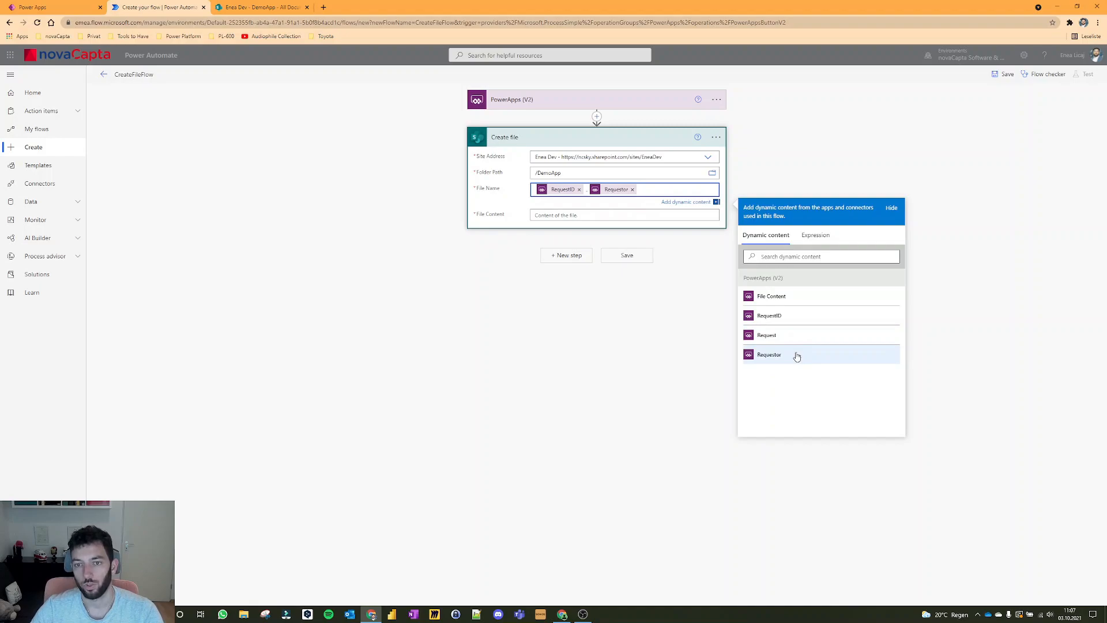
Set the Create file action's file content to the dynamic value File Content from the PowerApps (V2) trigger.
{"action": "left_click", "coordinate": [570, 217]}
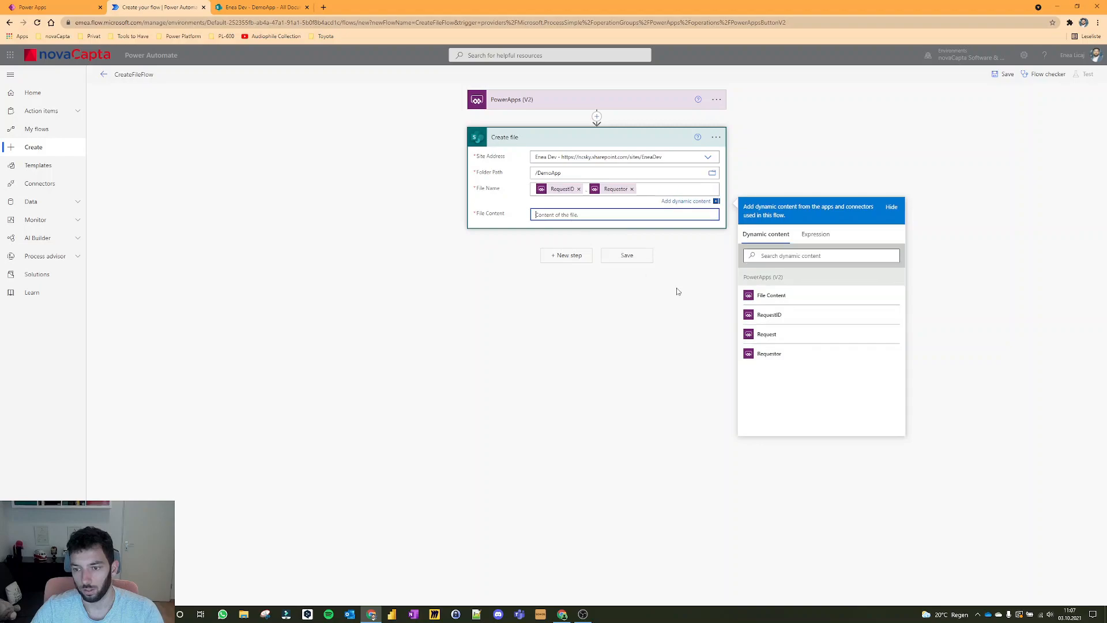
{"action": "left_click", "coordinate": [784, 312]}
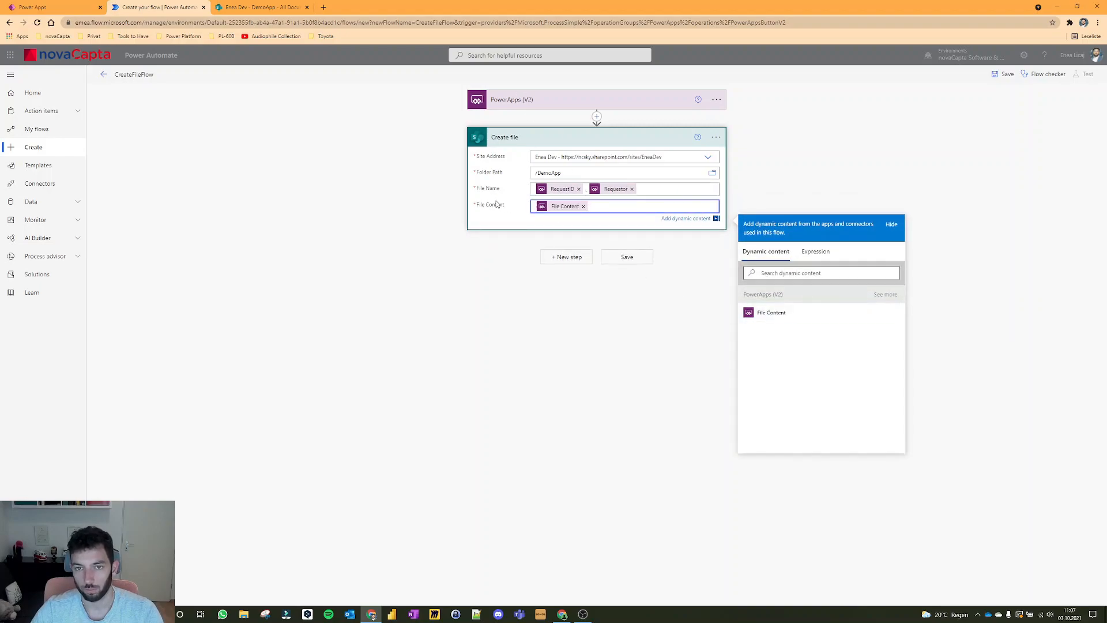
{"action": "left_click", "coordinate": [539, 257]}
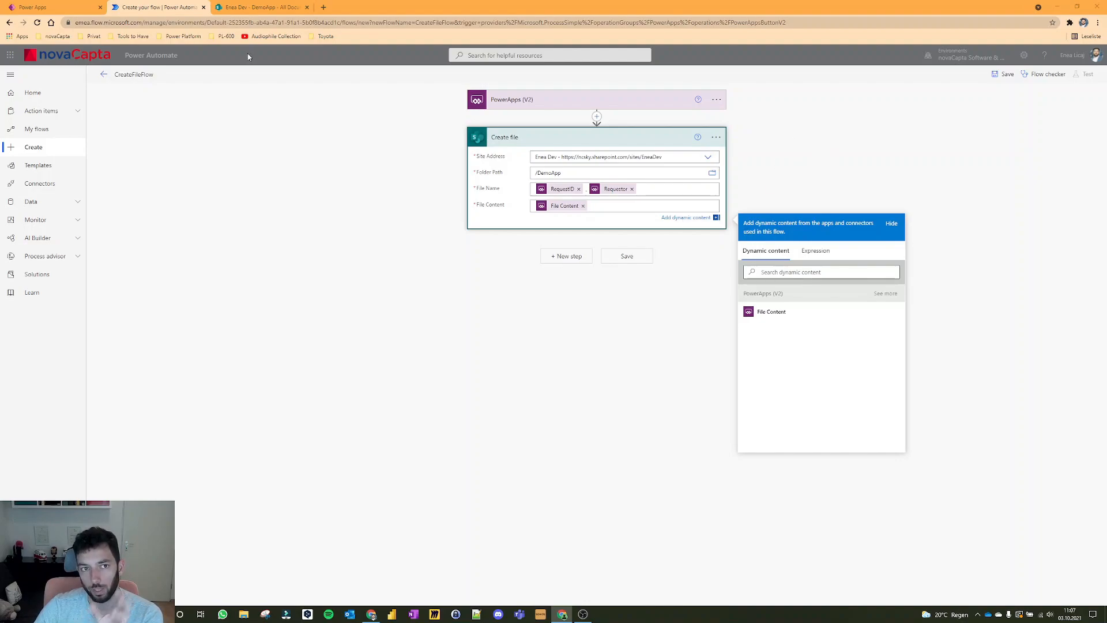
Review the DemoApp library's columns in SharePoint and add the SharePoint Update file properties action after Create file.
{"action": "left_click", "coordinate": [260, 7]}
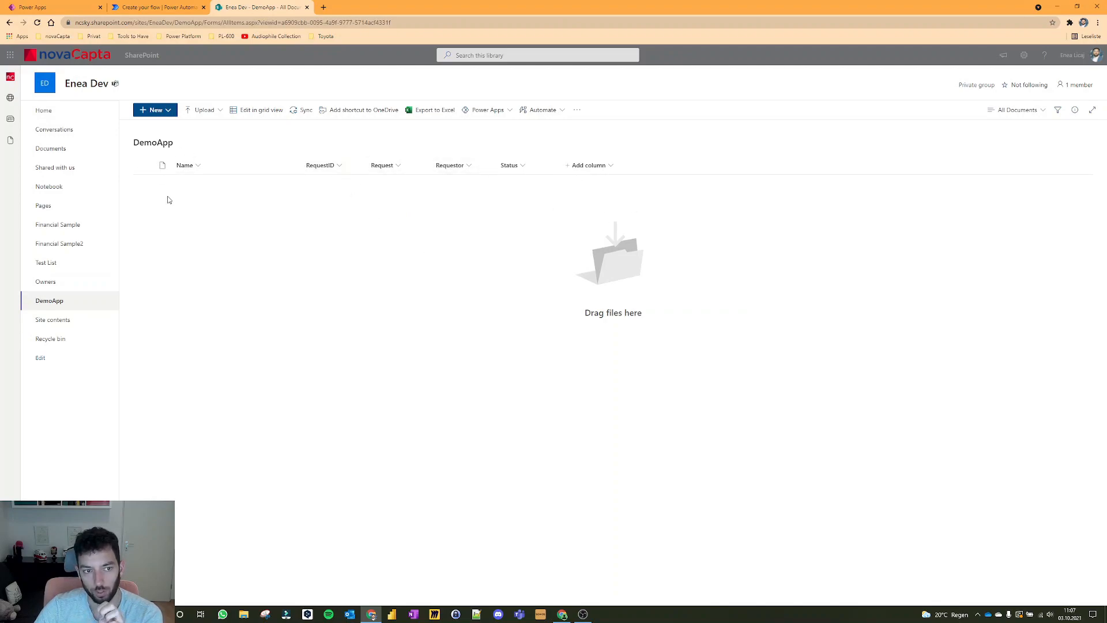
{"action": "left_click", "coordinate": [144, 5]}
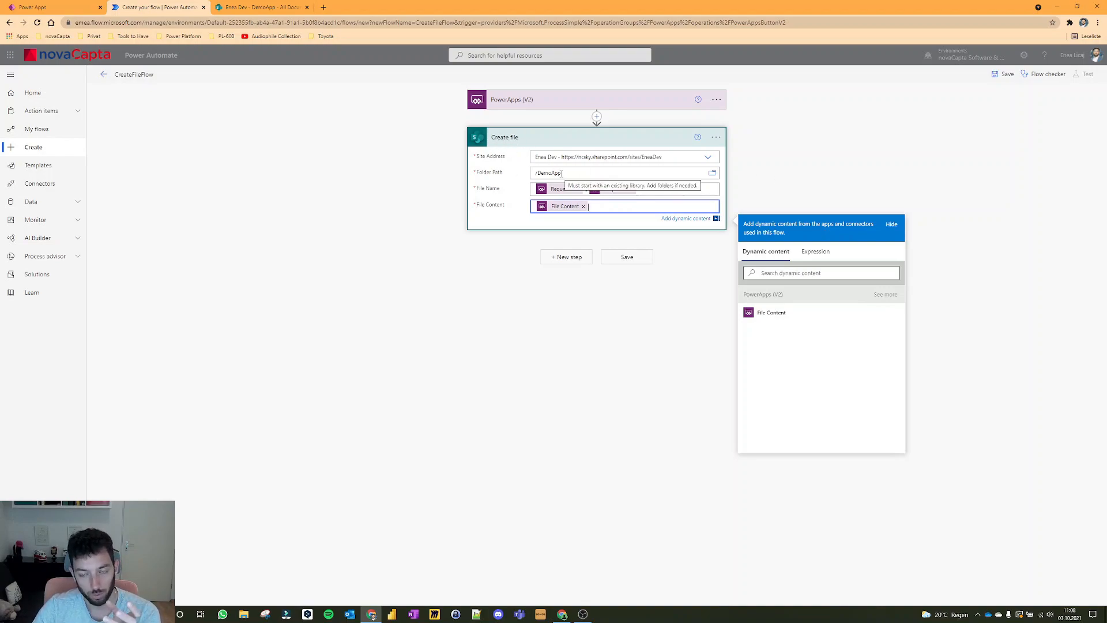
{"action": "left_click", "coordinate": [242, 7]}
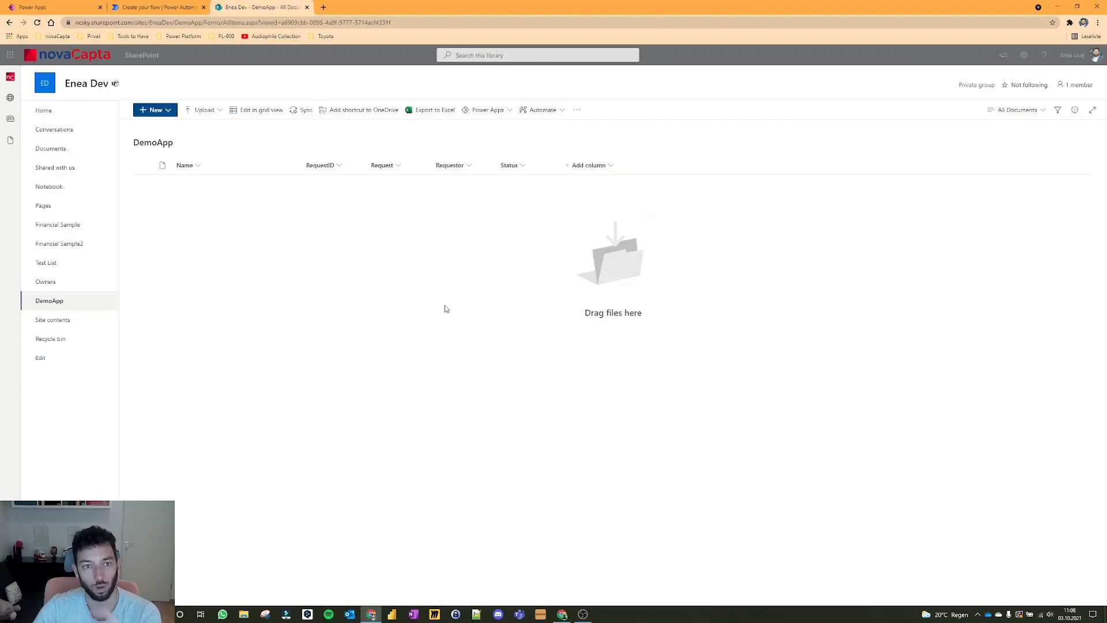
{"action": "left_click", "coordinate": [155, 7]}
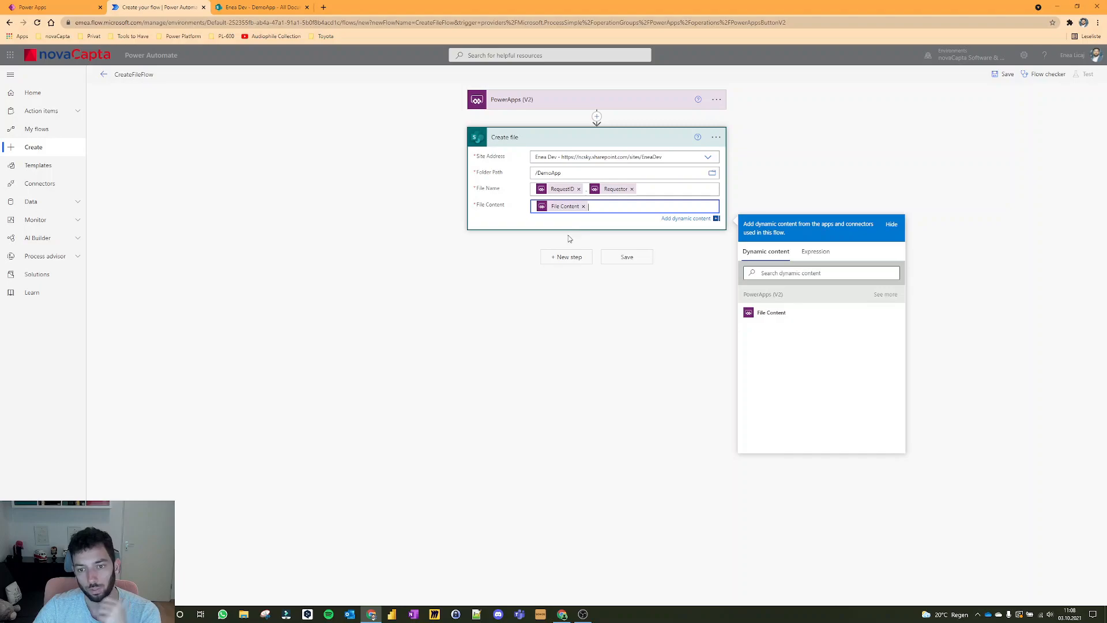
{"action": "left_click", "coordinate": [574, 259]}
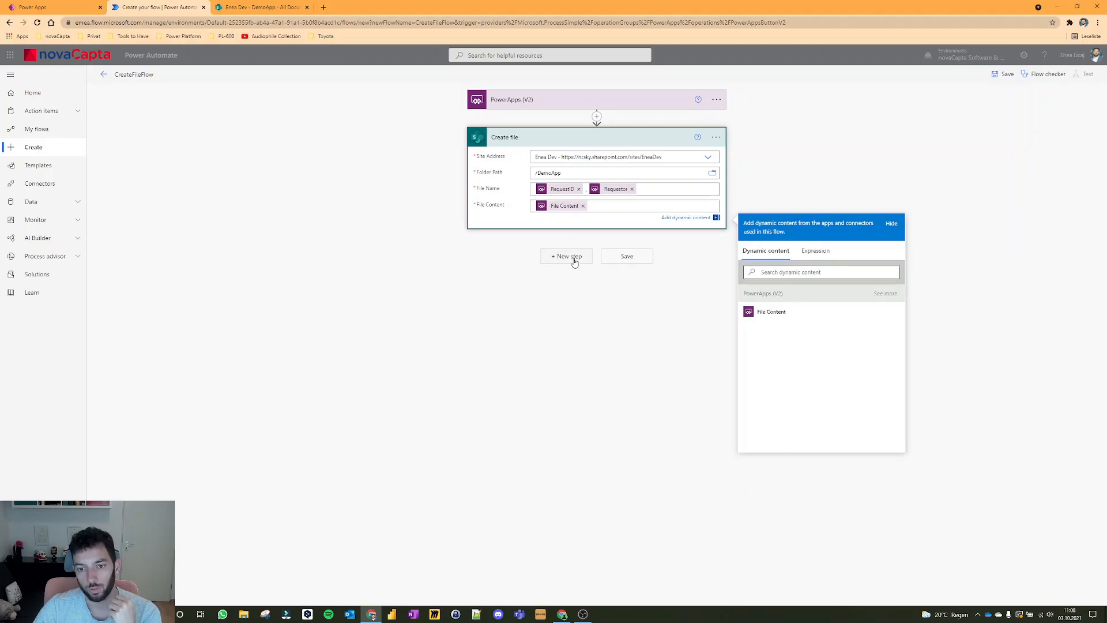
{"action": "type", "text": "u"}
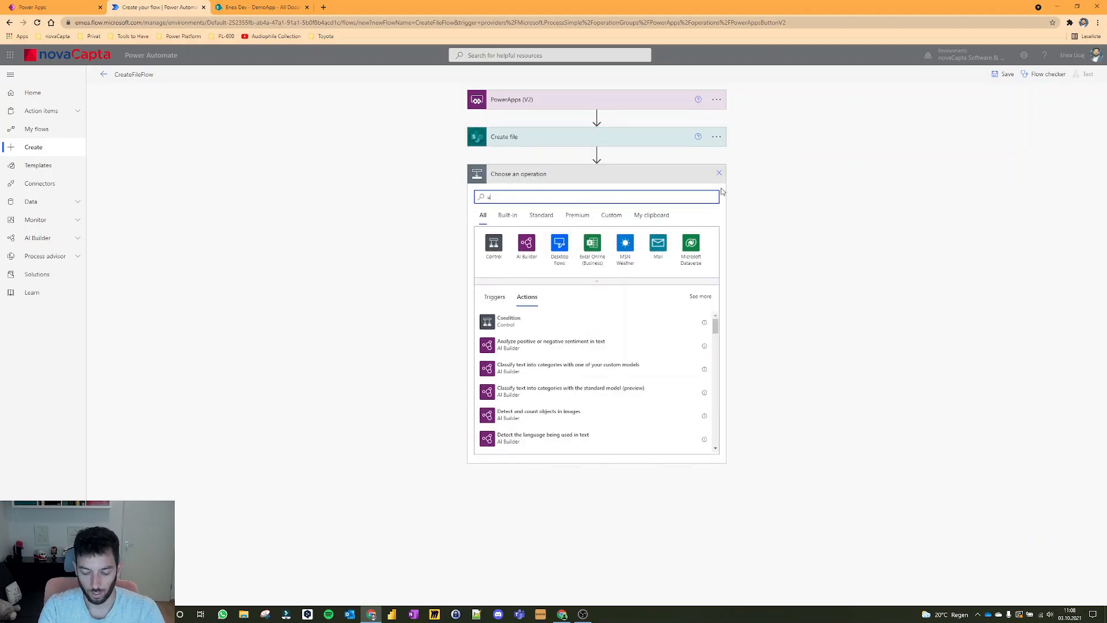
{"action": "type", "text": "pdate file pro"}
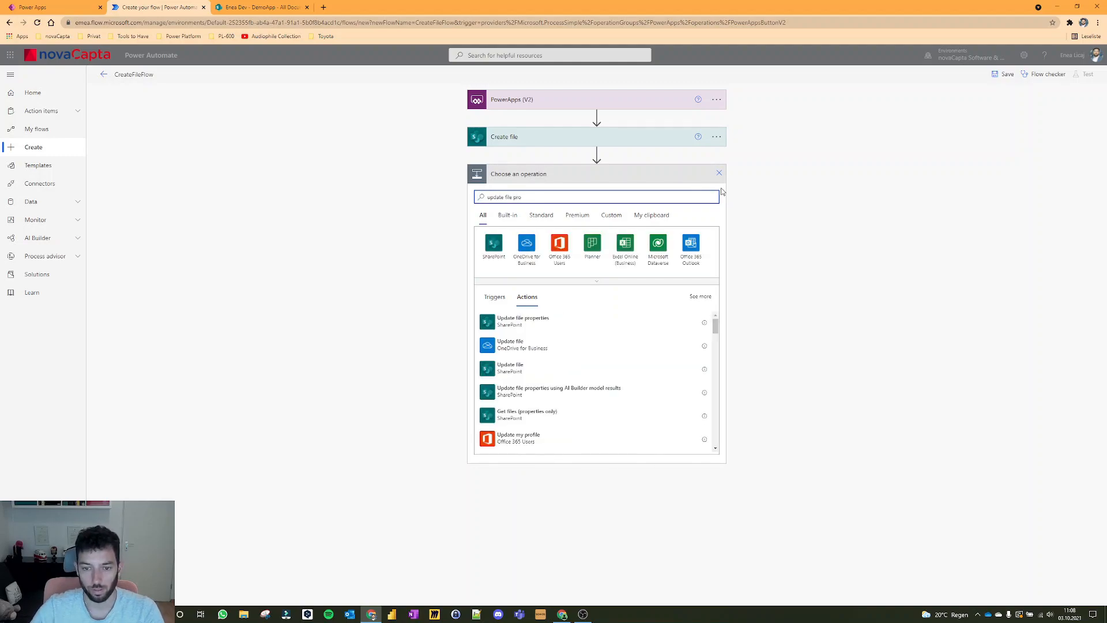
{"action": "left_click", "coordinate": [523, 320]}
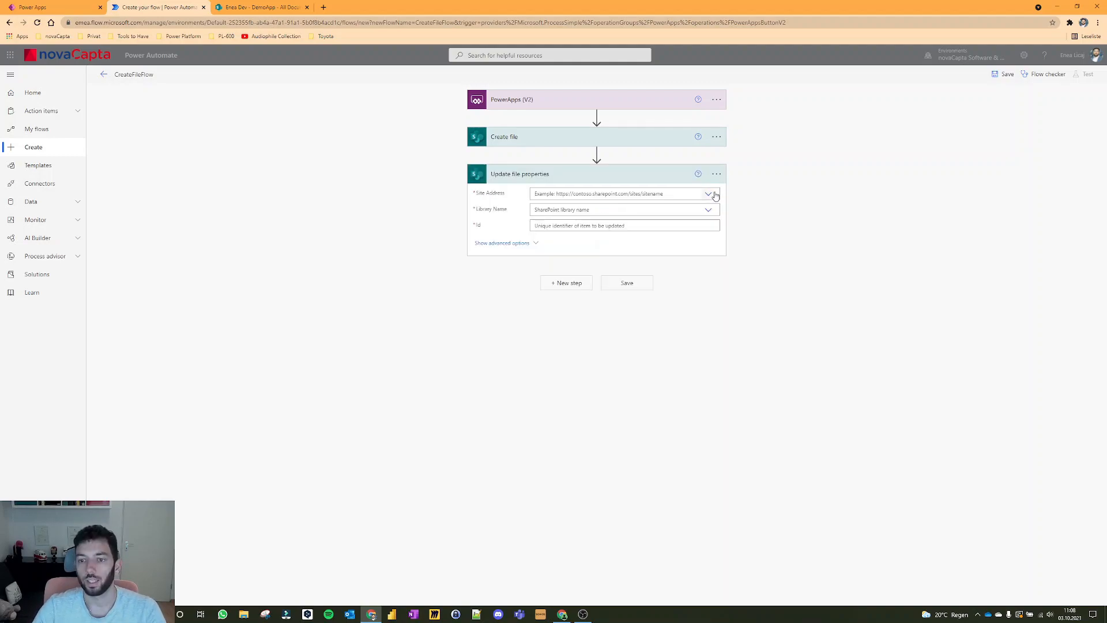
Point Update file properties at the Dev site's DemoApp library and set its Id to the dynamic value ItemId from Create file.
{"action": "left_click", "coordinate": [707, 193]}
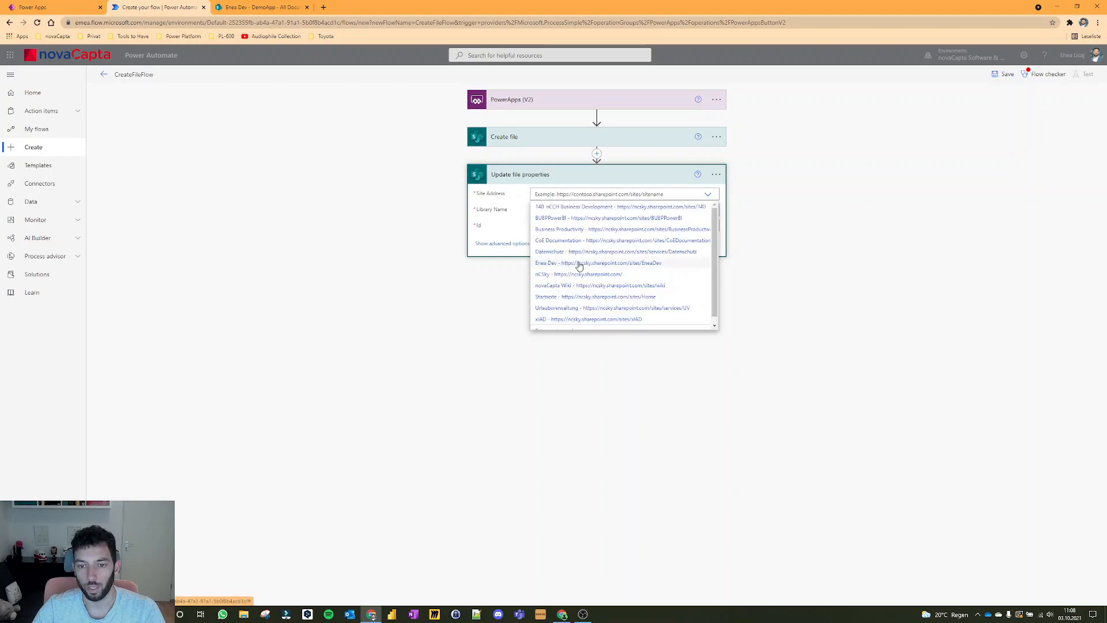
{"action": "scroll", "coordinate": [577, 262], "scroll_direction": "down", "scroll_amount": 2}
{"action": "left_click", "coordinate": [552, 257]}
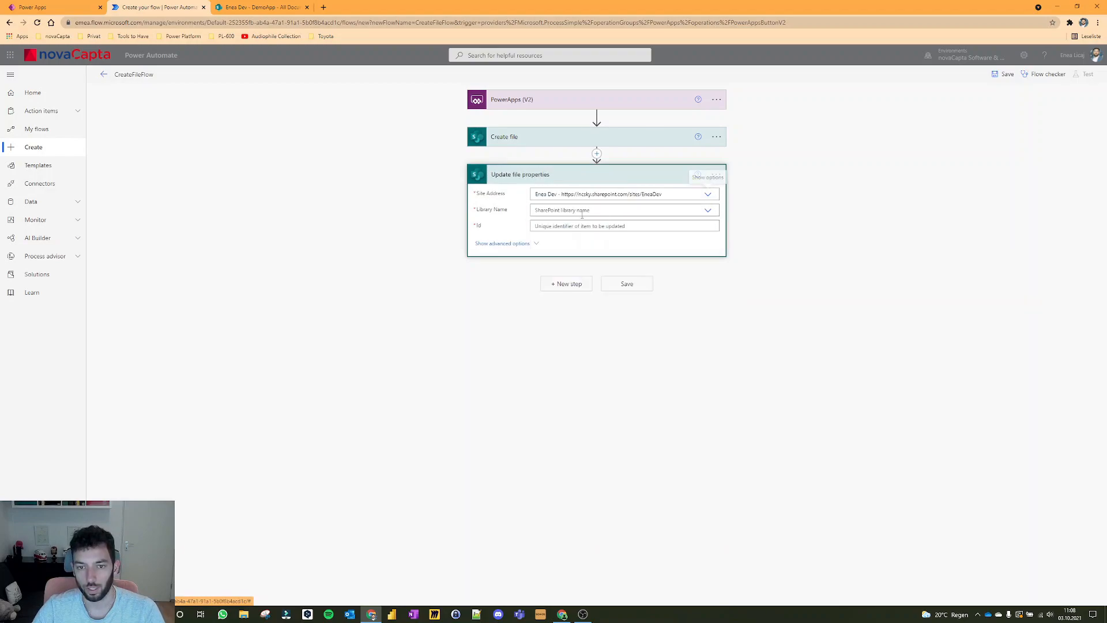
{"action": "left_click", "coordinate": [708, 210]}
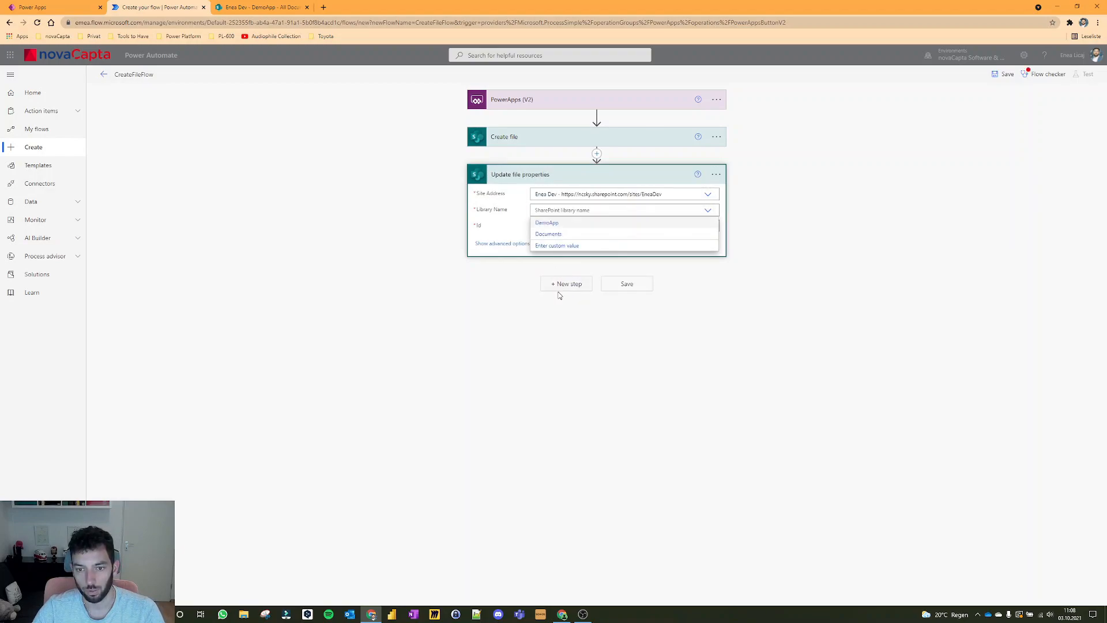
{"action": "left_click", "coordinate": [553, 224]}
{"action": "left_click", "coordinate": [588, 226]}
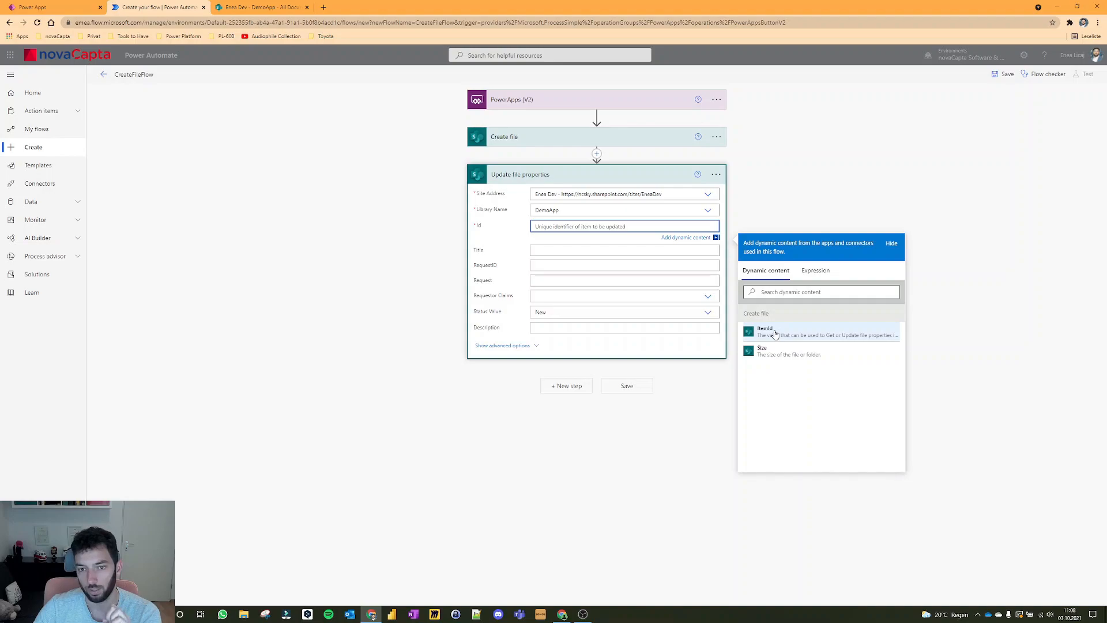
{"action": "left_click", "coordinate": [775, 334]}
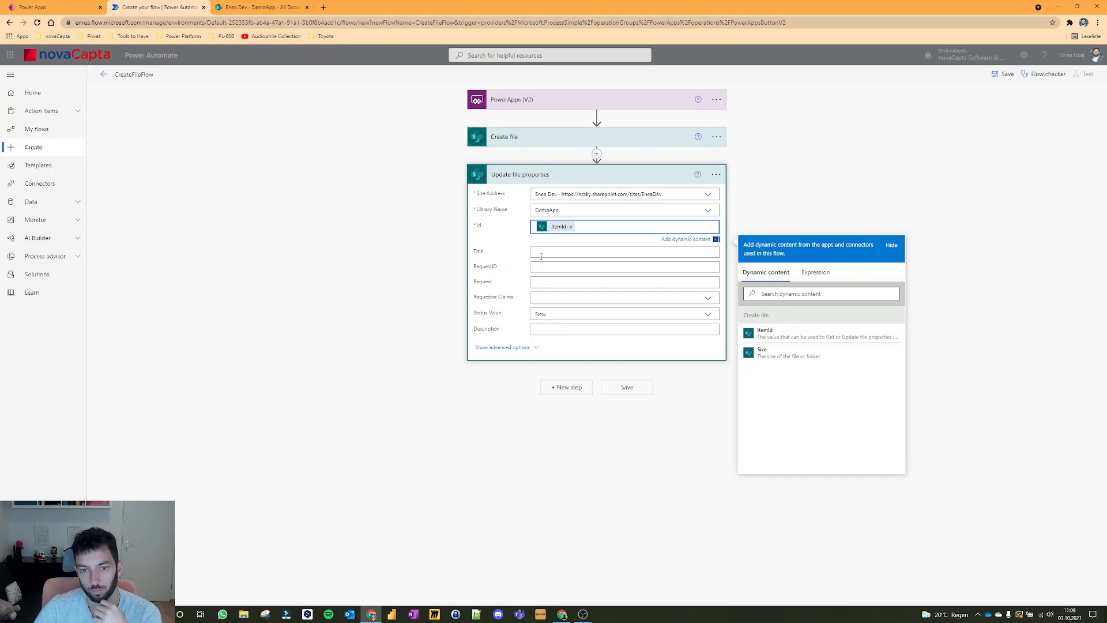
Fill the RequestID and Request properties of Update file properties with the trigger's dynamic values RequestID and Request.
{"action": "left_click", "coordinate": [254, 5]}
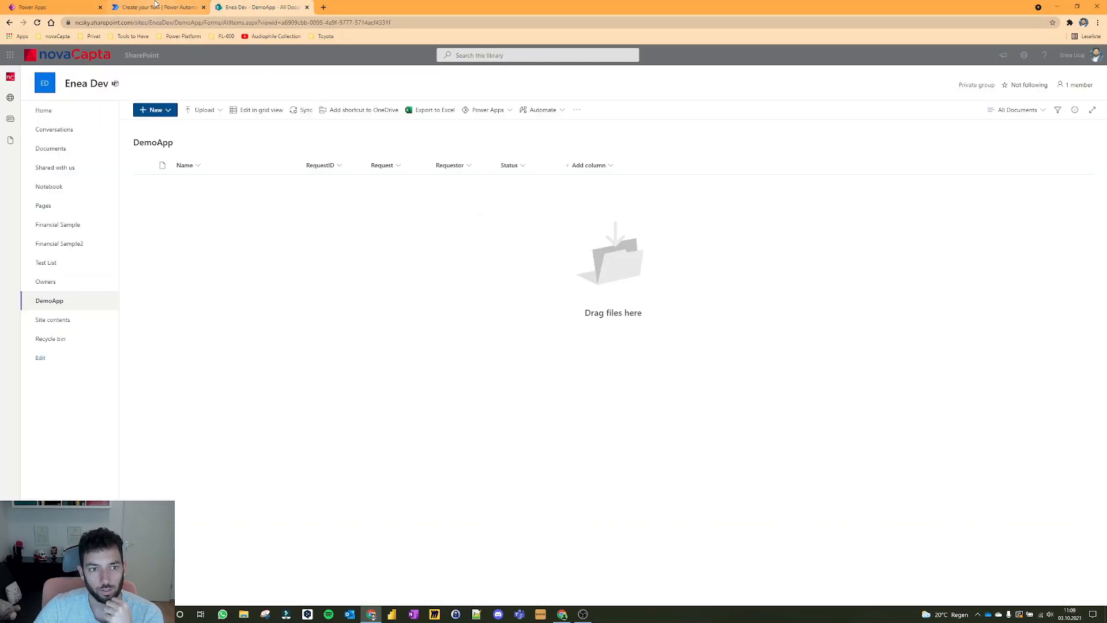
{"action": "left_click", "coordinate": [178, 5]}
{"action": "left_click", "coordinate": [547, 264]}
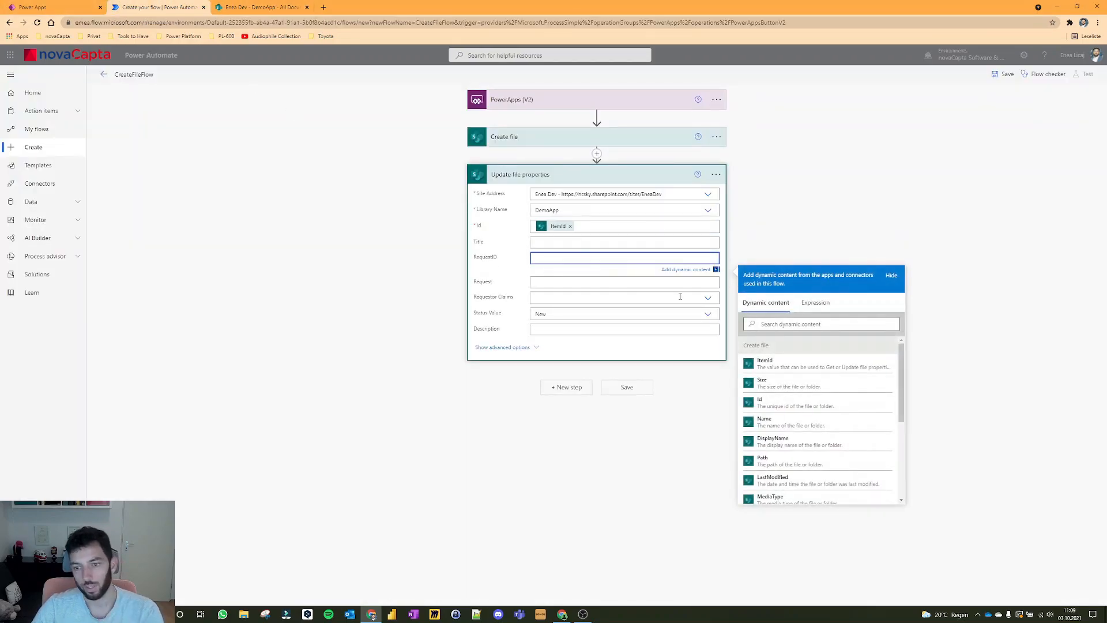
{"action": "left_click", "coordinate": [798, 323]}
{"action": "type", "text": "r"}
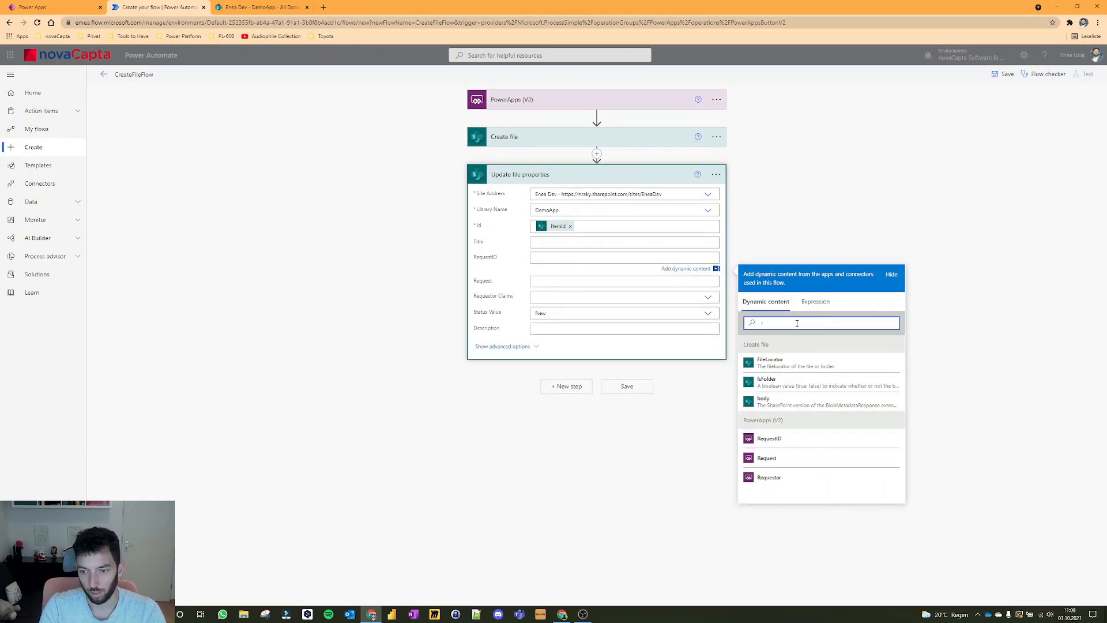
{"action": "left_click", "coordinate": [796, 439]}
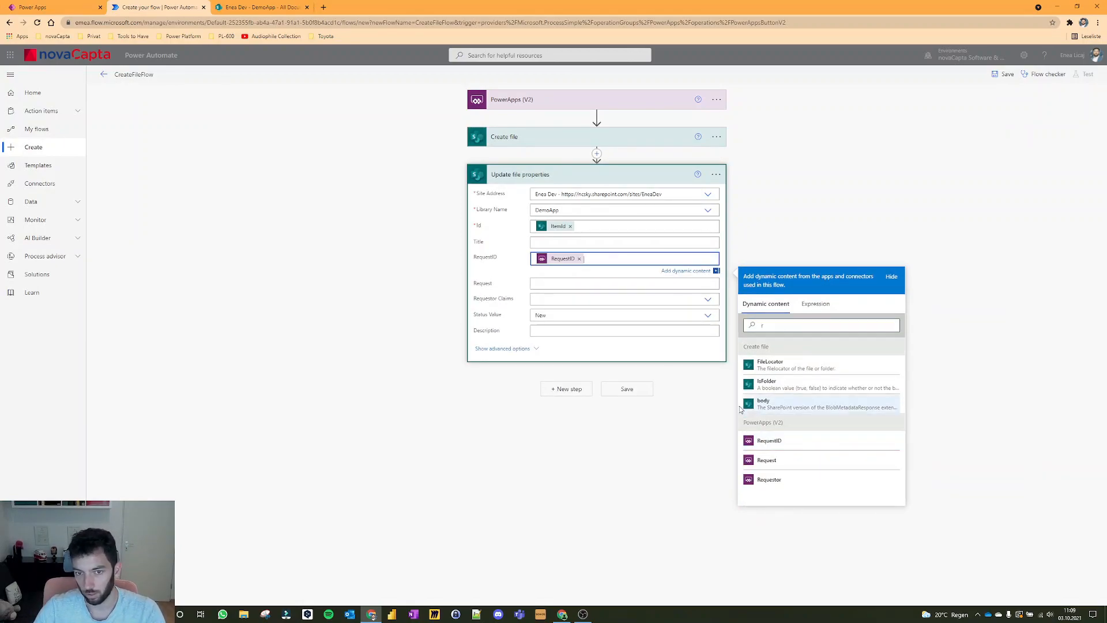
{"action": "left_click", "coordinate": [555, 284]}
{"action": "left_click", "coordinate": [807, 340]}
{"action": "type", "text": "req"}
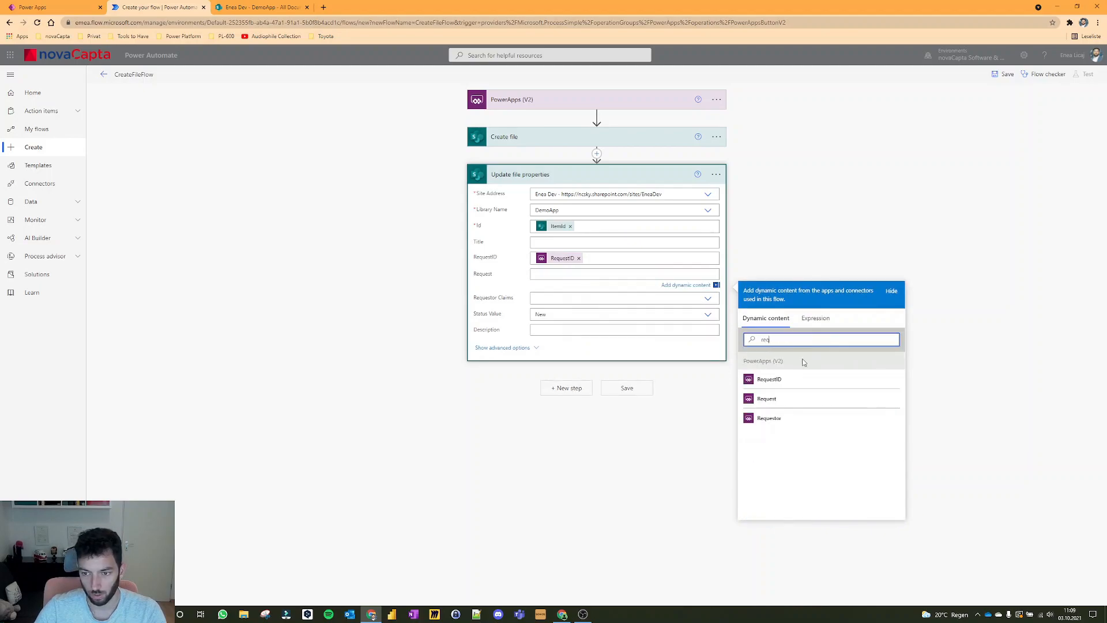
{"action": "left_click", "coordinate": [788, 400]}
Set Requestor Claims to the dynamic value Requestor as a custom value and save the flow.
{"action": "left_click", "coordinate": [600, 296]}
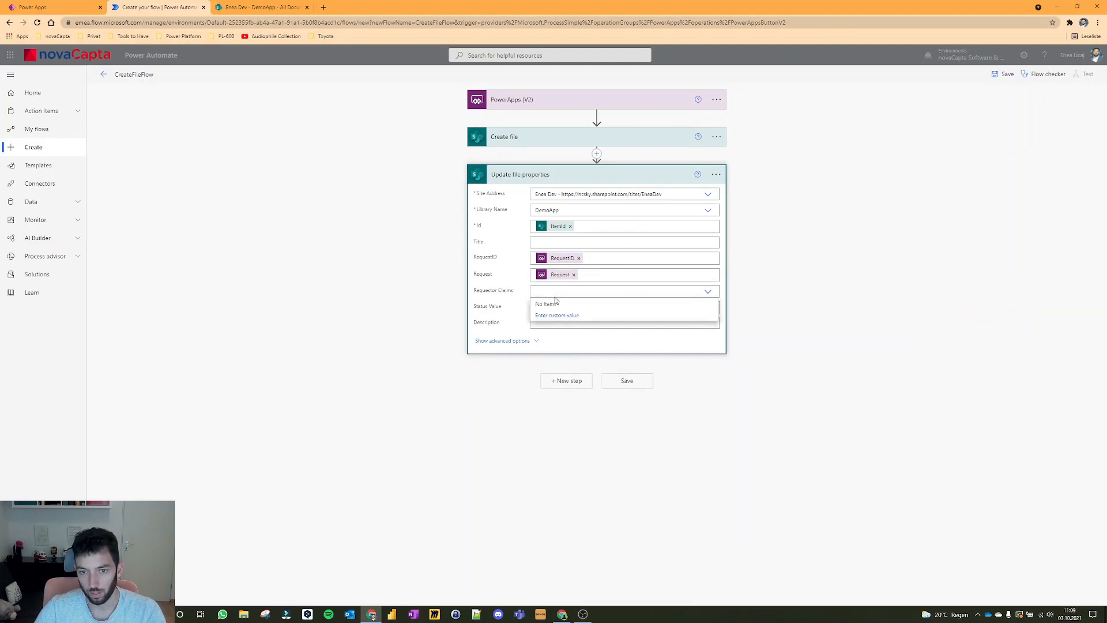
{"action": "left_click", "coordinate": [569, 315]}
{"action": "left_click", "coordinate": [801, 357]}
{"action": "type", "text": "req"}
{"action": "left_click", "coordinate": [784, 436]}
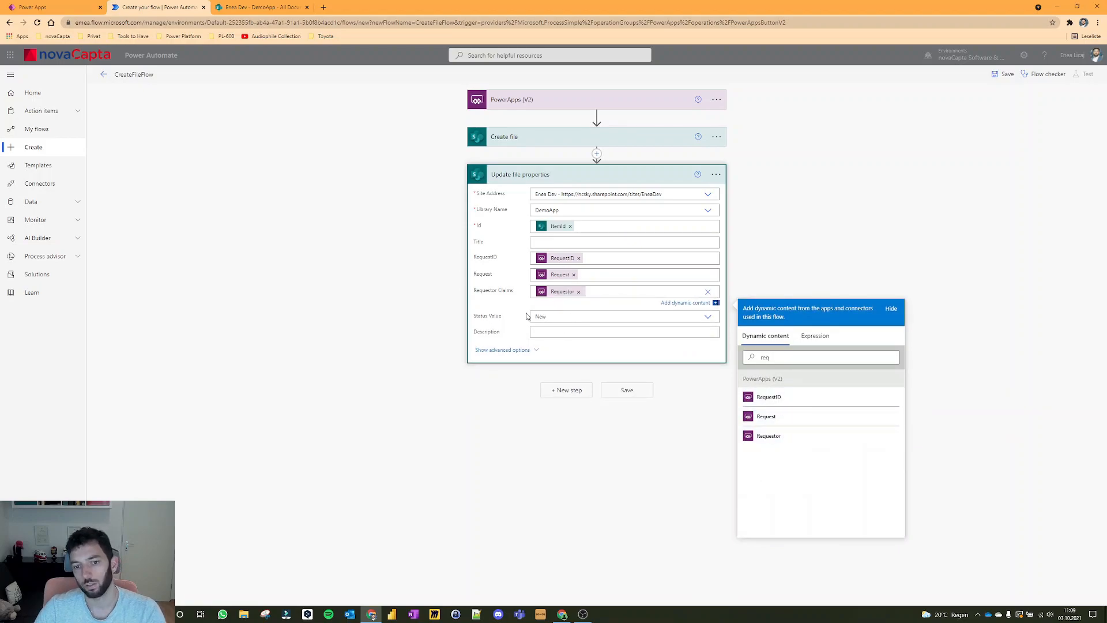
{"action": "left_click", "coordinate": [627, 392]}
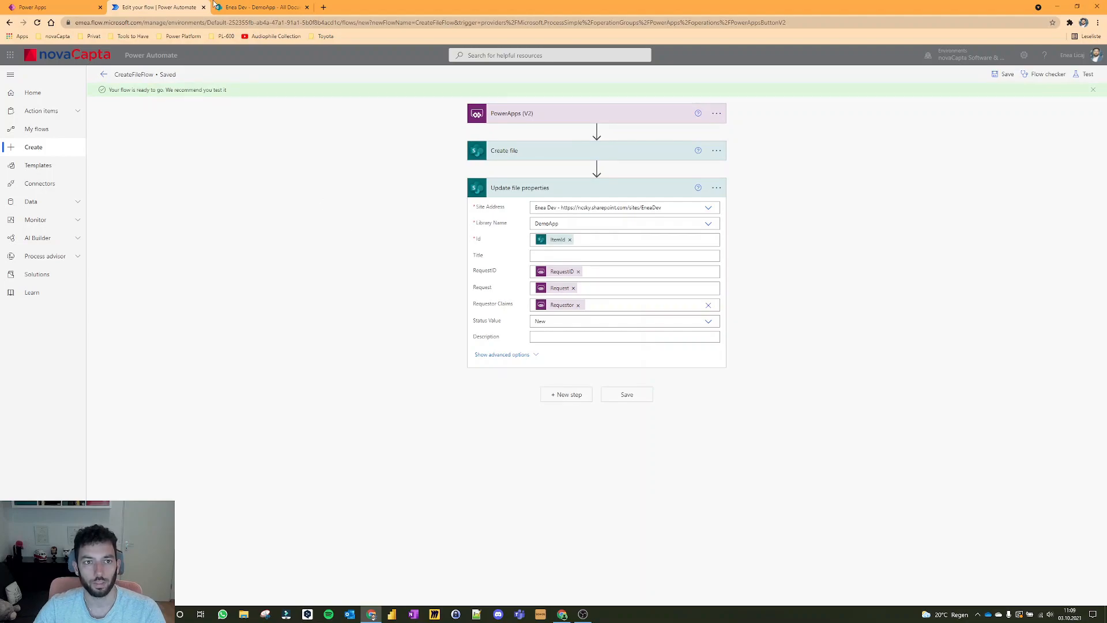
Switch to Power Apps, enter DemoRequest1 as the Request in the app preview, and close the preview.
{"action": "left_click", "coordinate": [62, 7]}
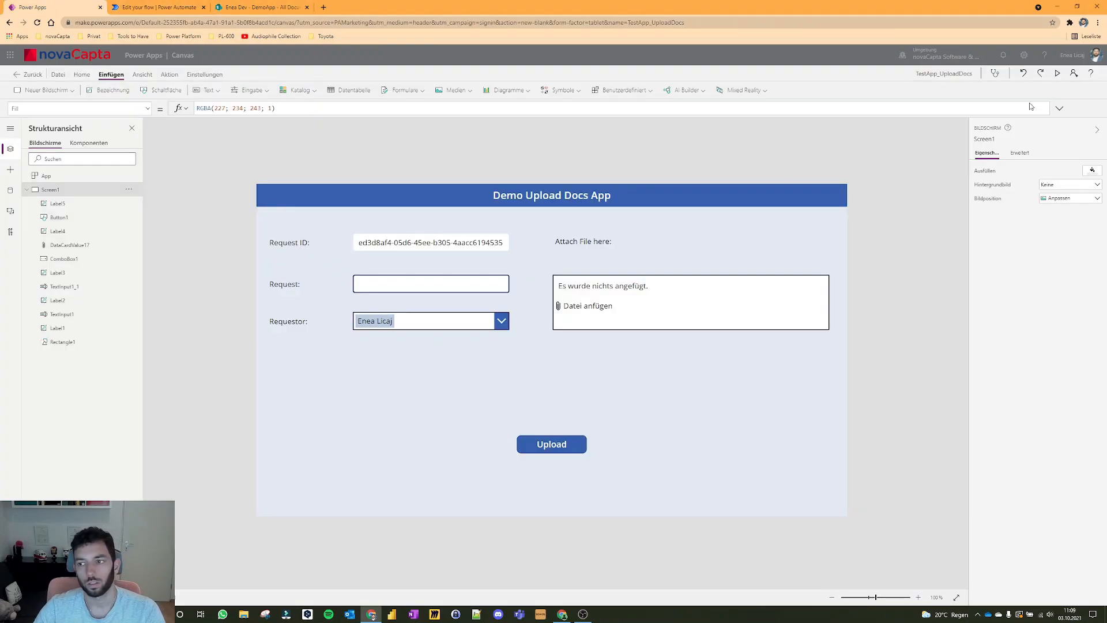
{"action": "left_click", "coordinate": [1058, 73]}
{"action": "left_click", "coordinate": [278, 219]}
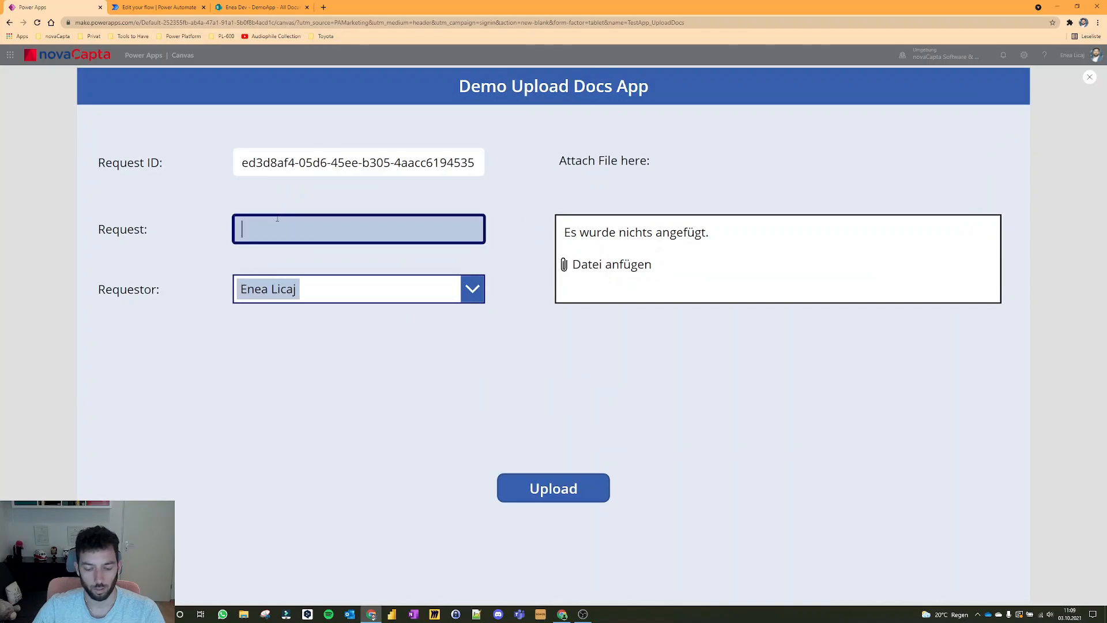
{"action": "type", "text": "Demo"}
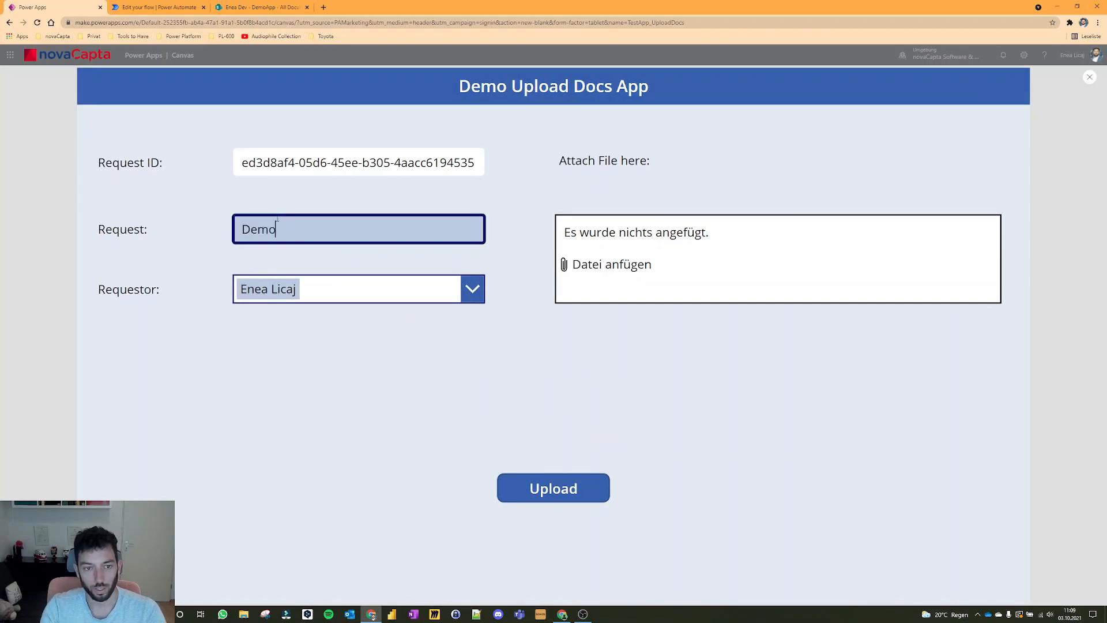
{"action": "type", "text": "Request"}
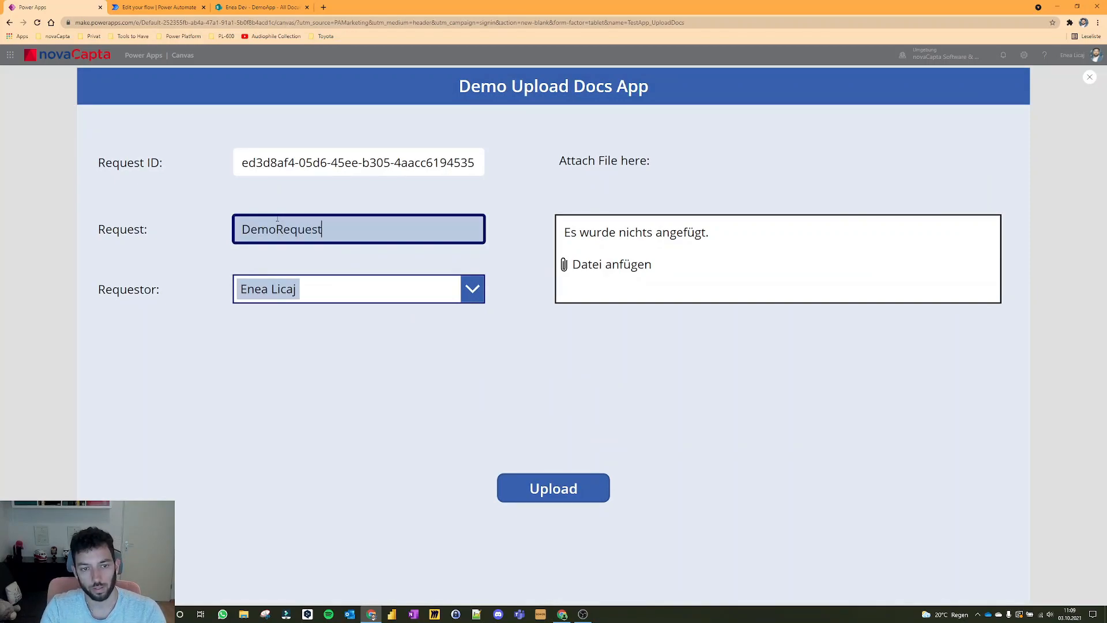
{"action": "type", "text": "1"}
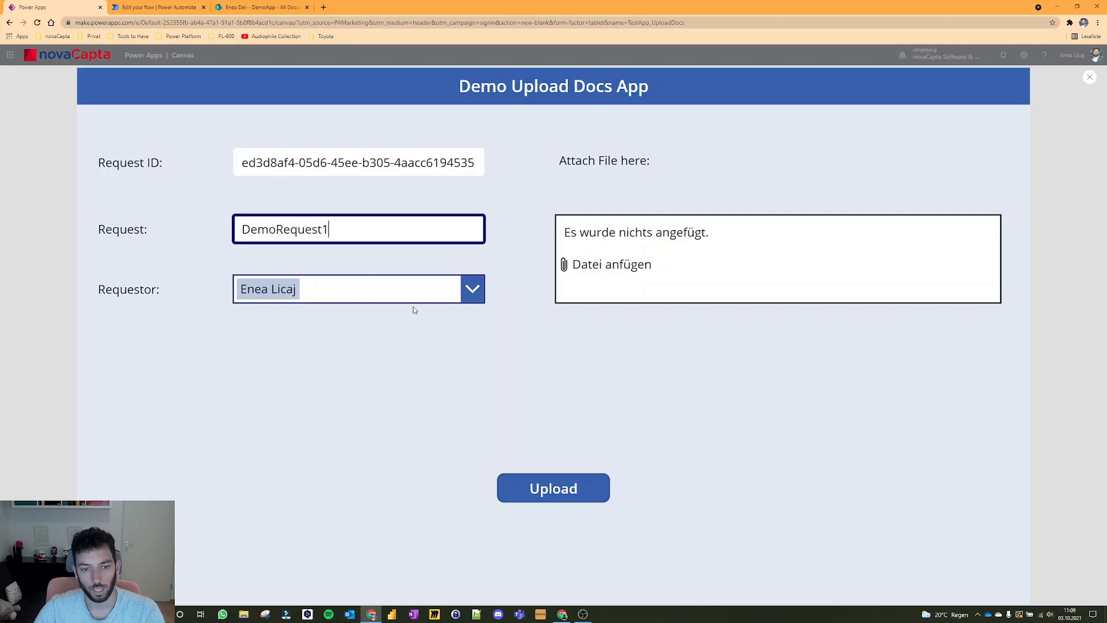
{"action": "left_click", "coordinate": [1090, 79]}
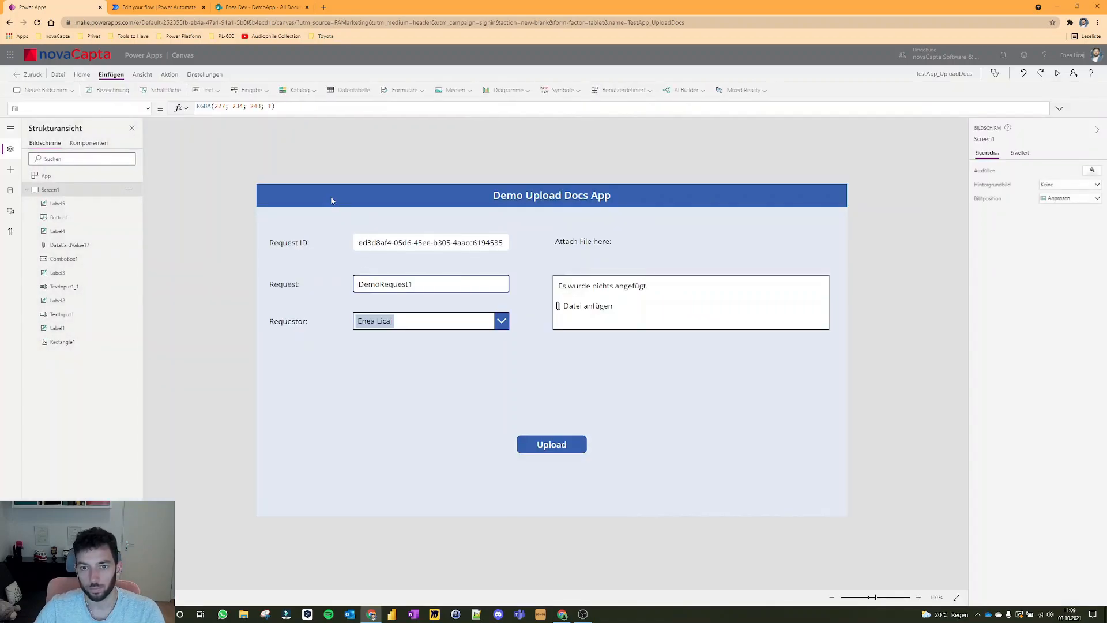
In Power Apps, clear the Upload button's OnSelect formula and attach the CreateFileFlow flow to the button.
{"action": "left_click", "coordinate": [156, 7]}
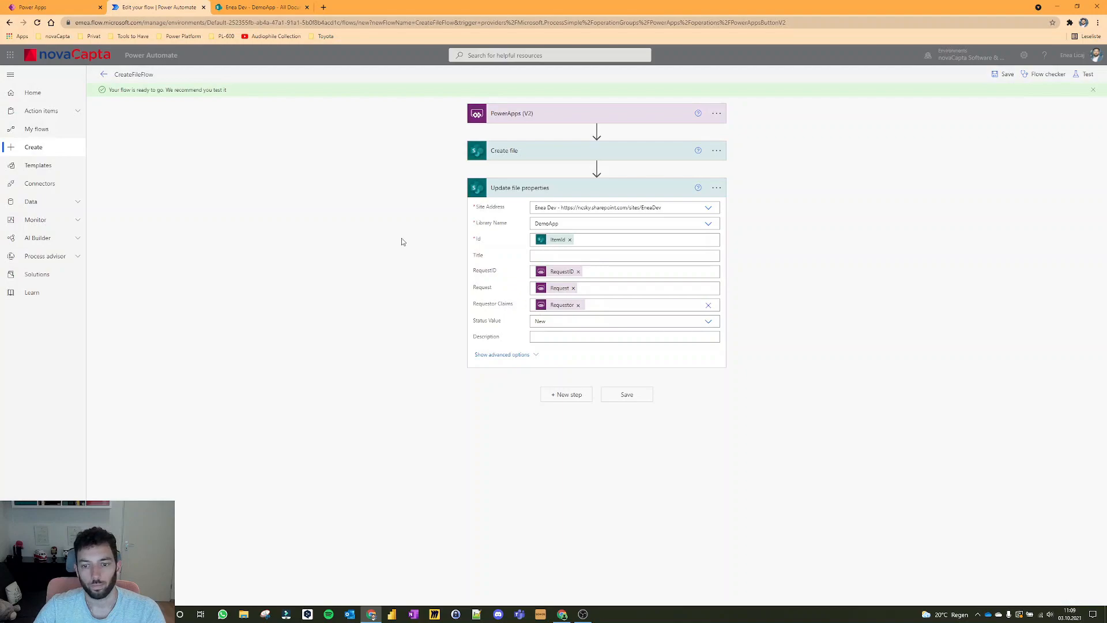
{"action": "left_click", "coordinate": [33, 7]}
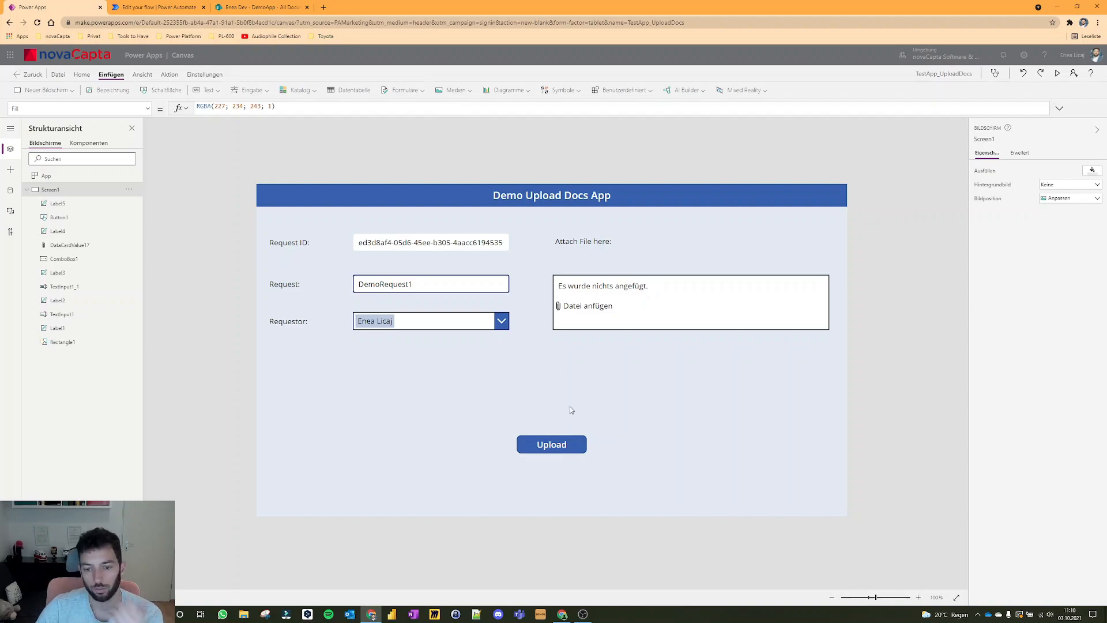
{"action": "left_click", "coordinate": [559, 445]}
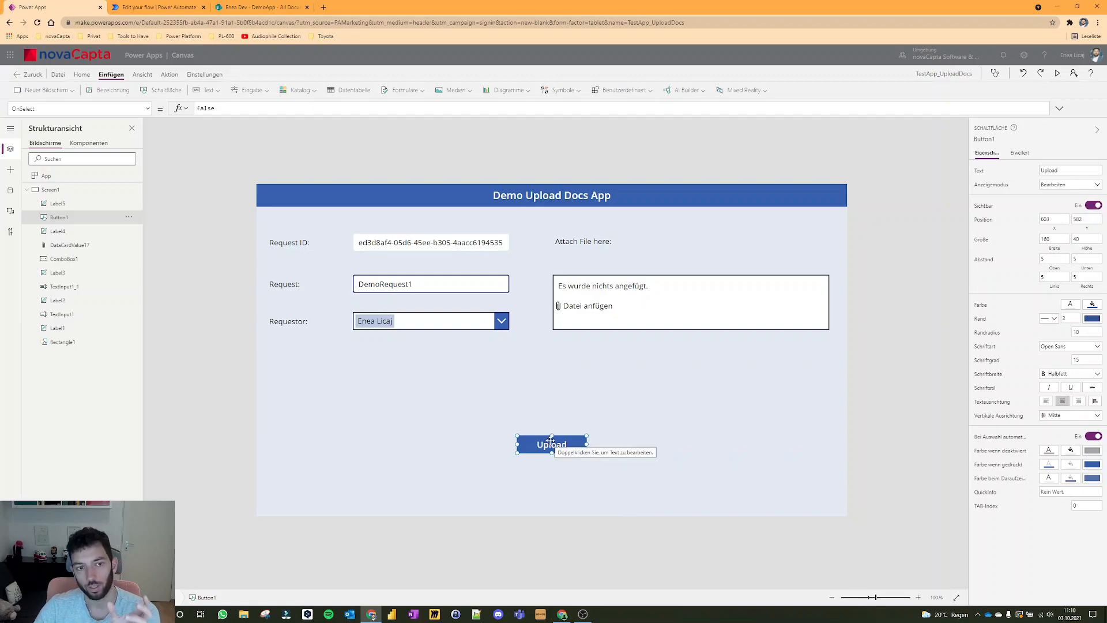
{"action": "double_click", "coordinate": [230, 110]}
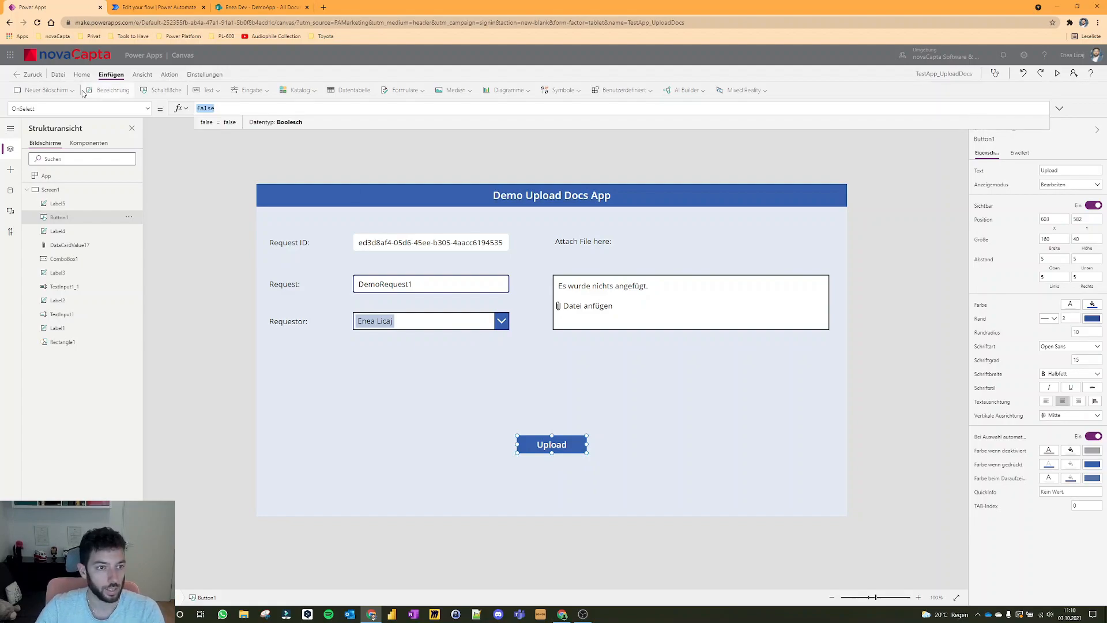
{"action": "key", "text": "BackSpace"}
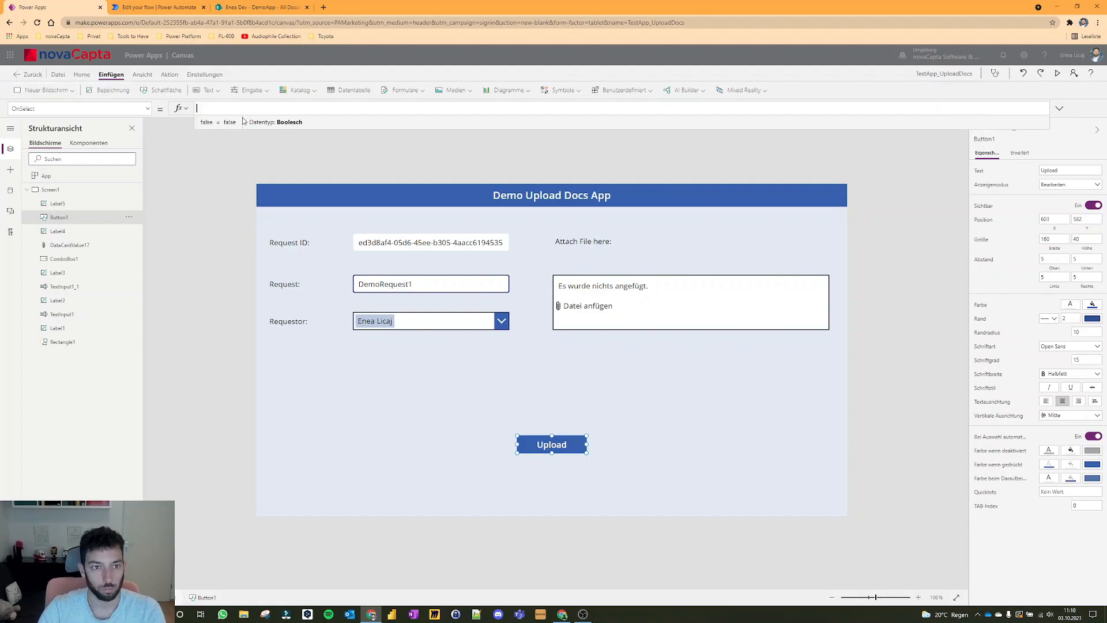
{"action": "left_click", "coordinate": [166, 76]}
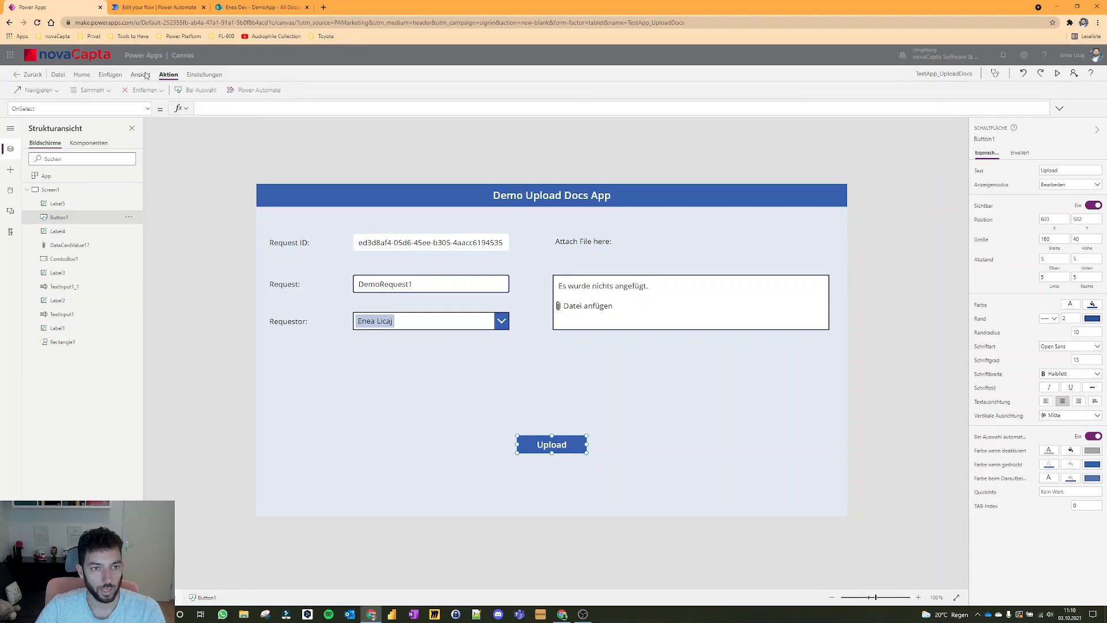
{"action": "left_click", "coordinate": [253, 94]}
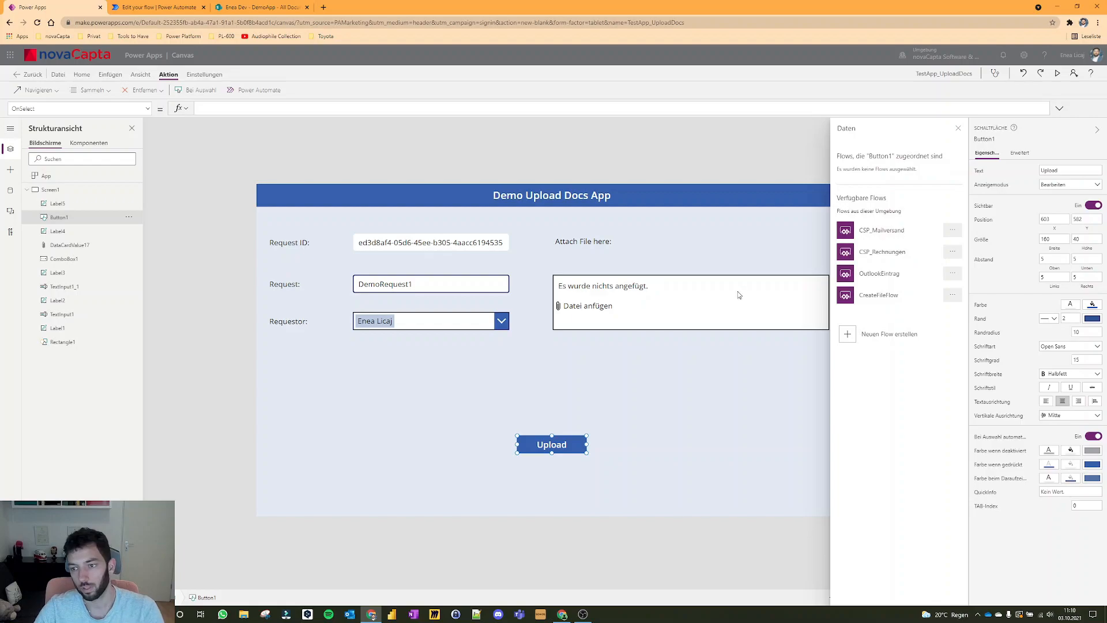
{"action": "left_click", "coordinate": [885, 301]}
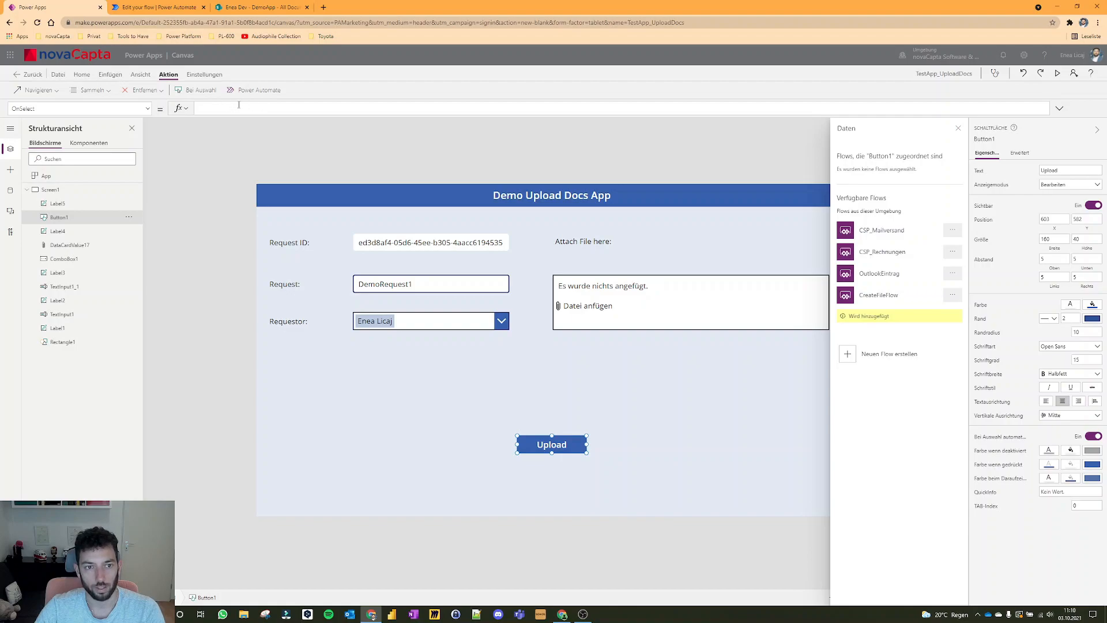
{"action": "left_click", "coordinate": [958, 128]}
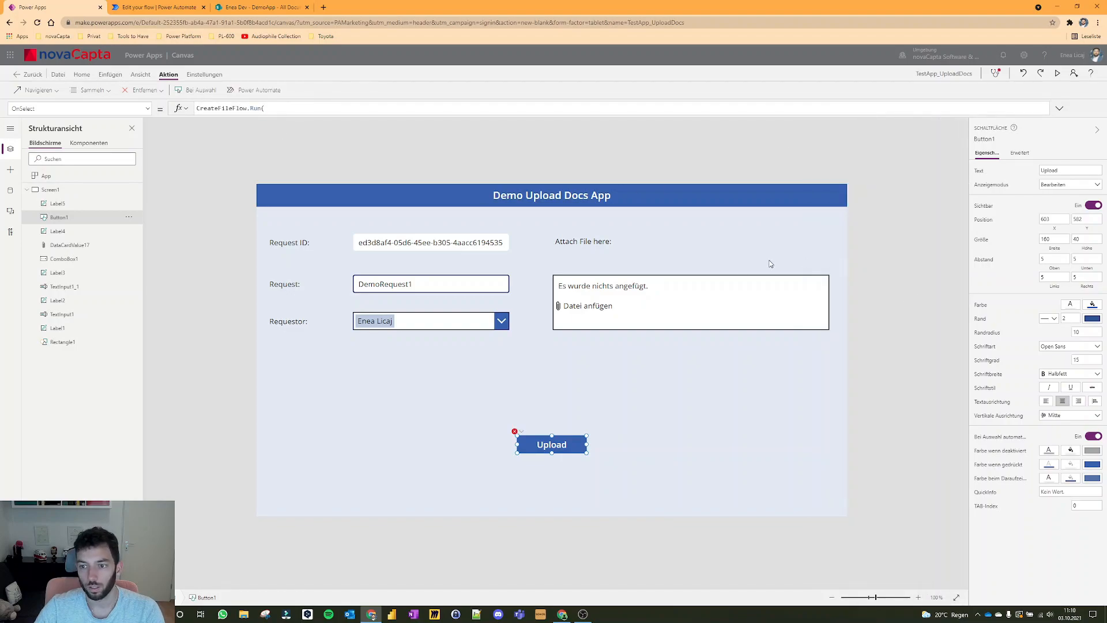
Check the order of the PowerApps (V2) trigger inputs in Power Automate, and return to the Upload button's formula in Power Apps.
{"action": "left_click", "coordinate": [274, 109]}
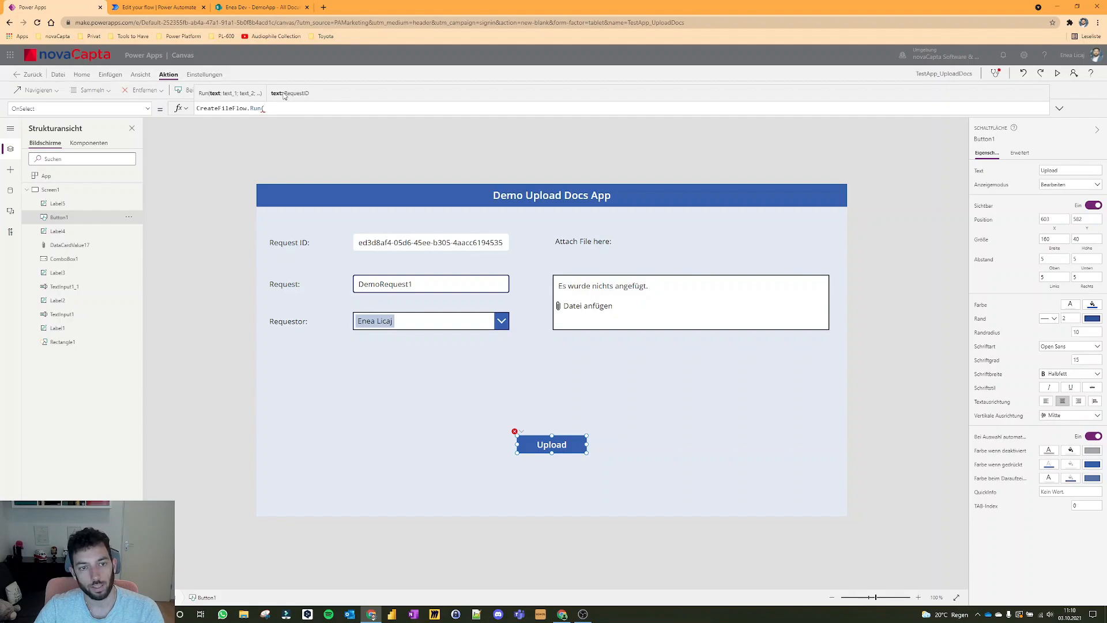
{"action": "left_click", "coordinate": [175, 12]}
{"action": "left_click", "coordinate": [577, 118]}
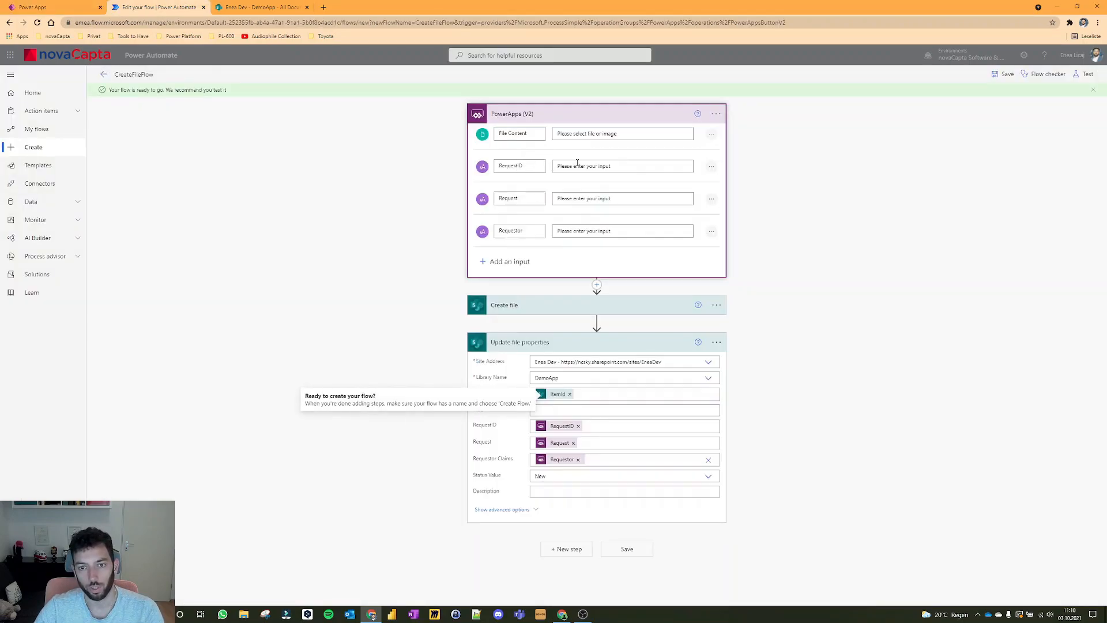
{"action": "left_click", "coordinate": [43, 7]}
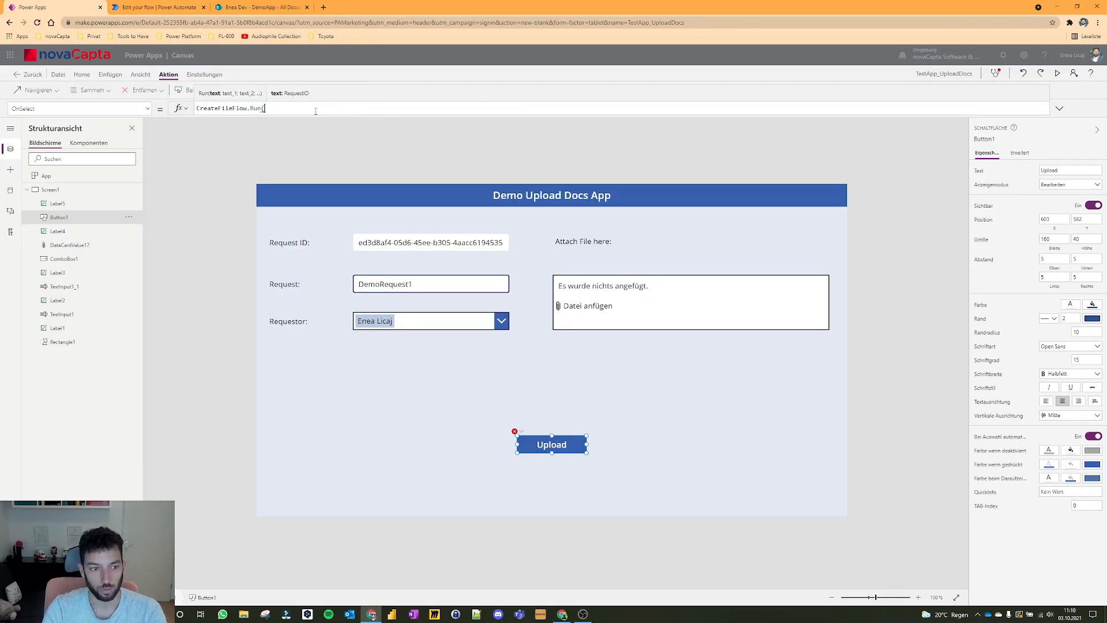
Pass the Request ID field to CreateFileFlow.Run as the first argument, TextInput1.Text, in the Upload button's OnSelect formula.
{"action": "left_click", "coordinate": [406, 246]}
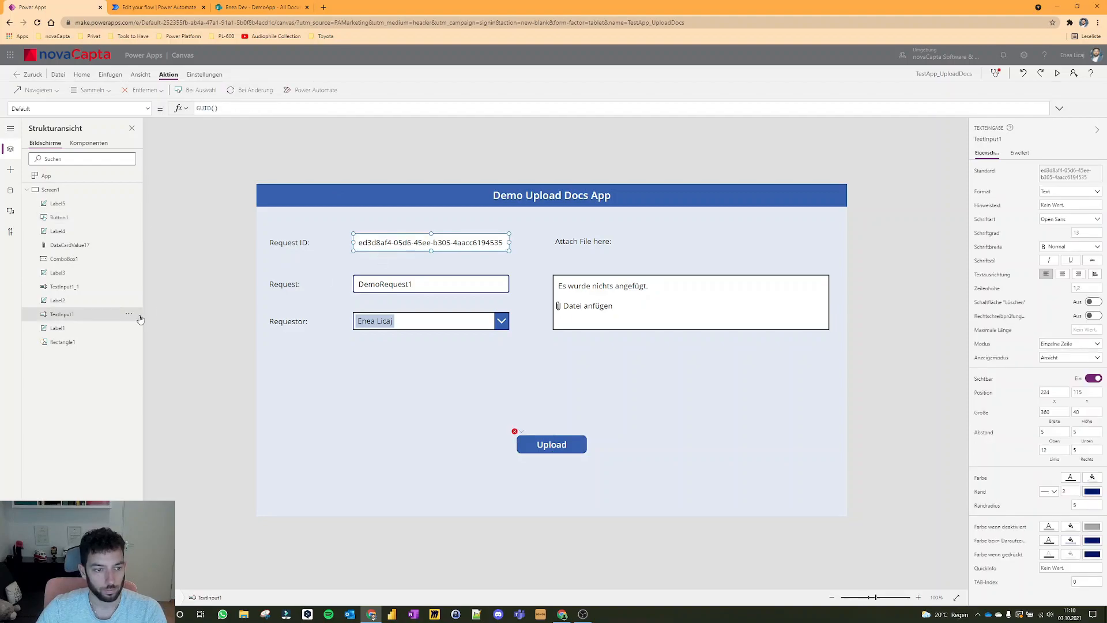
{"action": "left_click", "coordinate": [549, 450]}
{"action": "left_click", "coordinate": [282, 109]}
{"action": "type", "text": "re"}
{"action": "type", "text": "ti"}
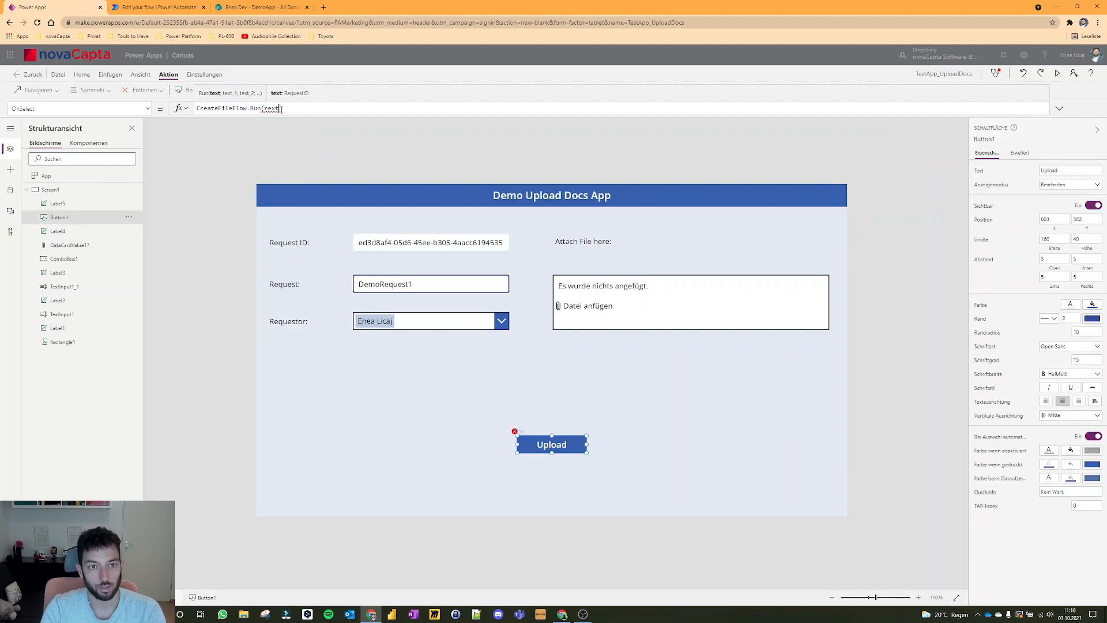
{"action": "key", "text": "BackSpace"}
{"action": "key", "text": "BackSpace"}
{"action": "key", "text": "BackSpace"}
{"action": "key", "text": "BackSpace"}
{"action": "key", "text": "BackSpace"}
{"action": "type", "text": "texti"}
{"action": "key", "text": "Tab"}
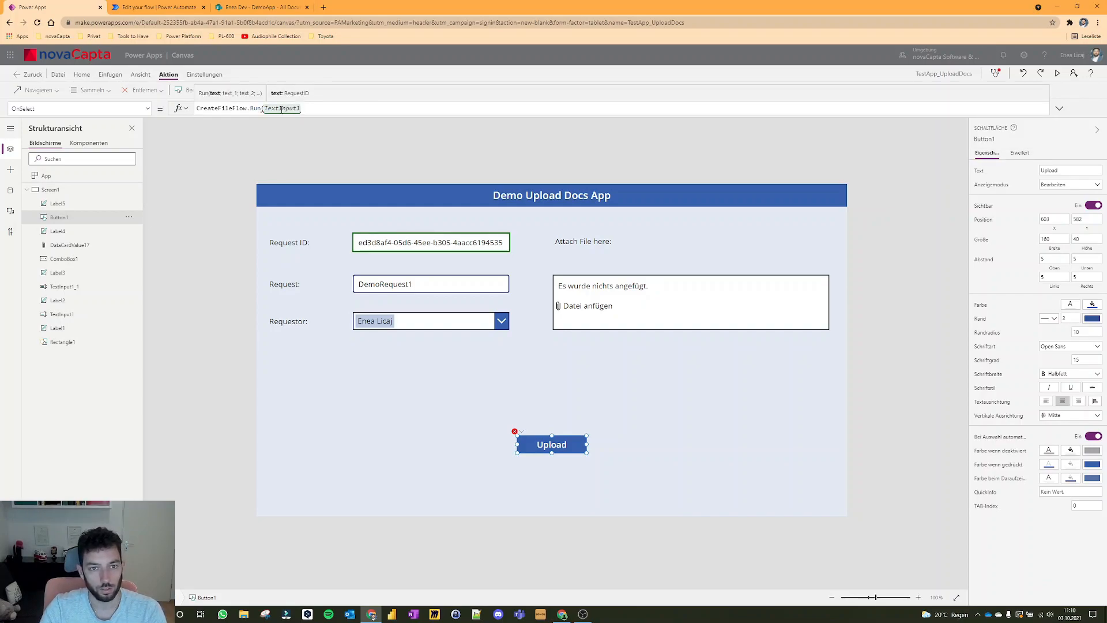
{"action": "type", "text": ".Text"}
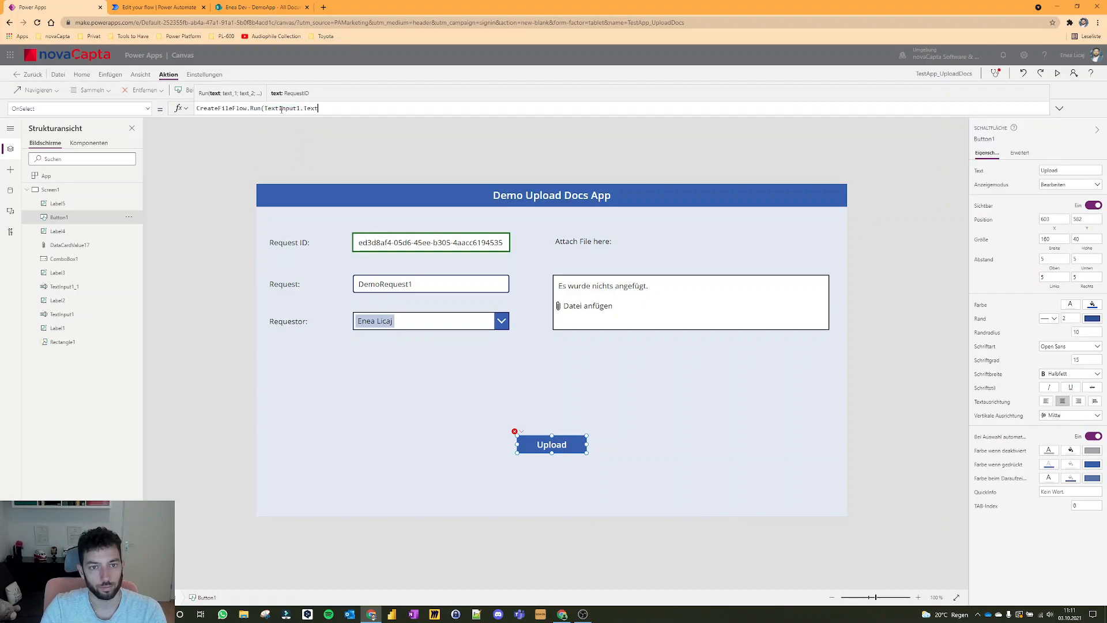
{"action": "type", "text": ";"}
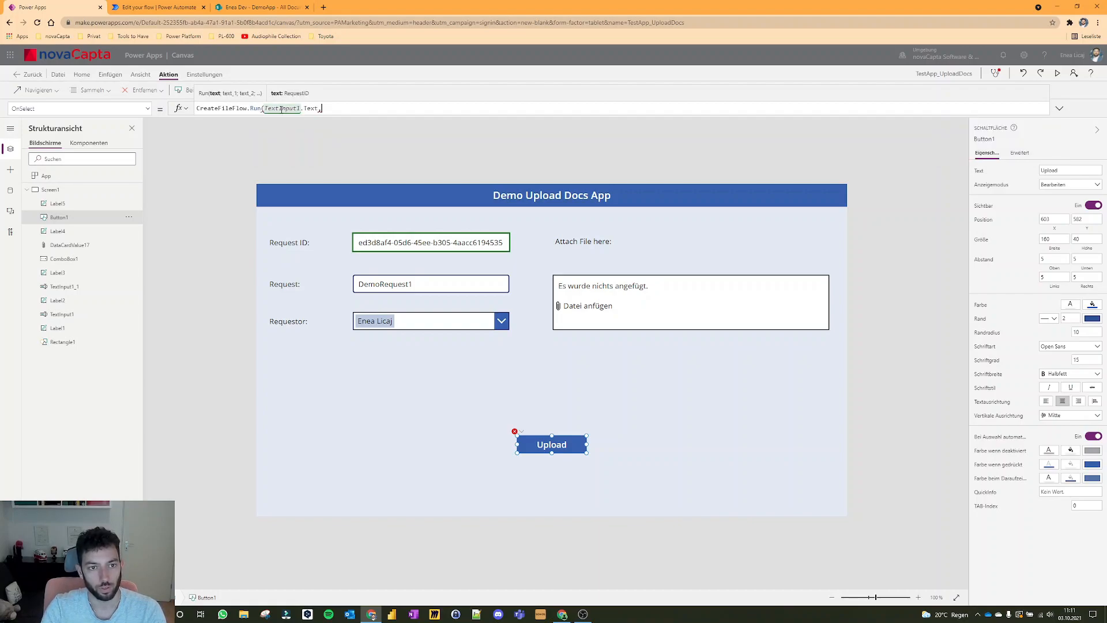
{"action": "type", "text": ";"}
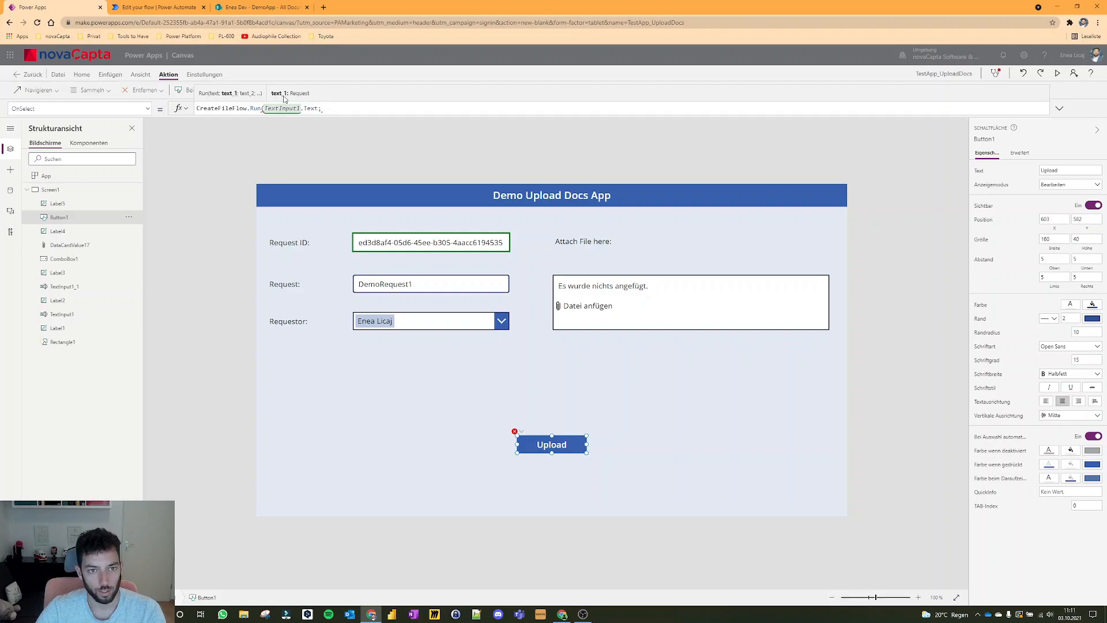
Add the Request field as the second argument of CreateFileFlow.Run, using TextInput1_1.Text.
{"action": "left_click", "coordinate": [384, 292]}
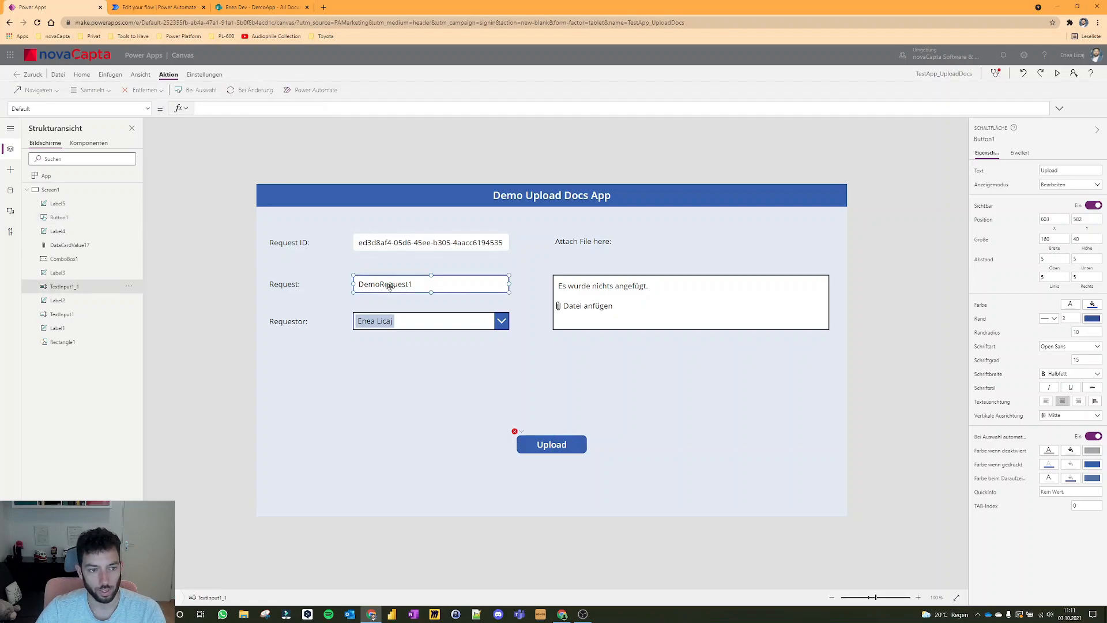
{"action": "left_click", "coordinate": [565, 446]}
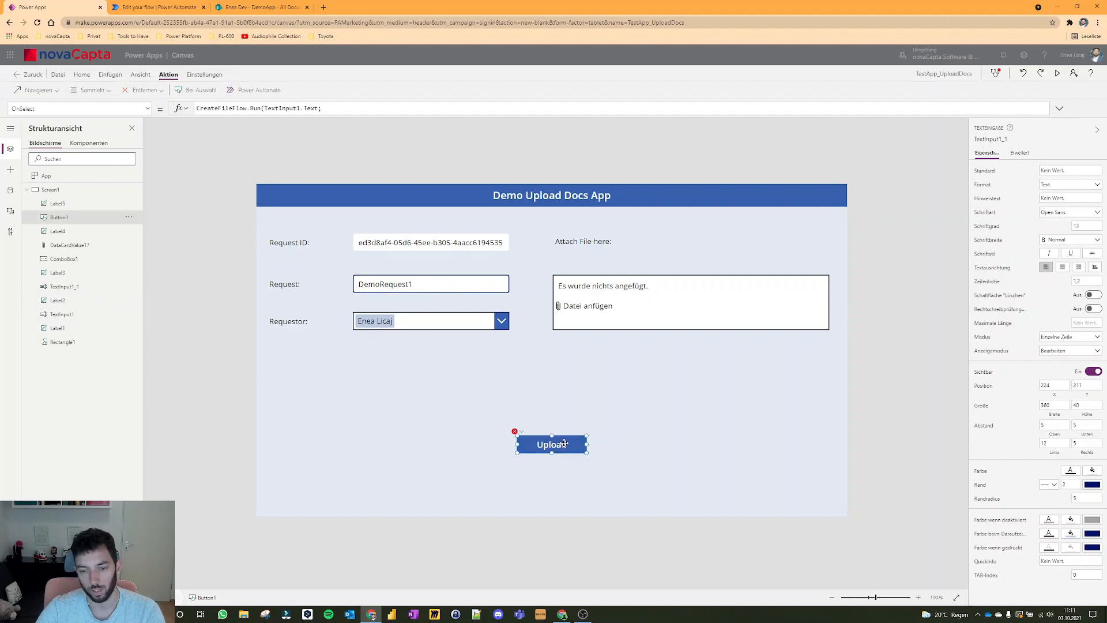
{"action": "left_click", "coordinate": [336, 108]}
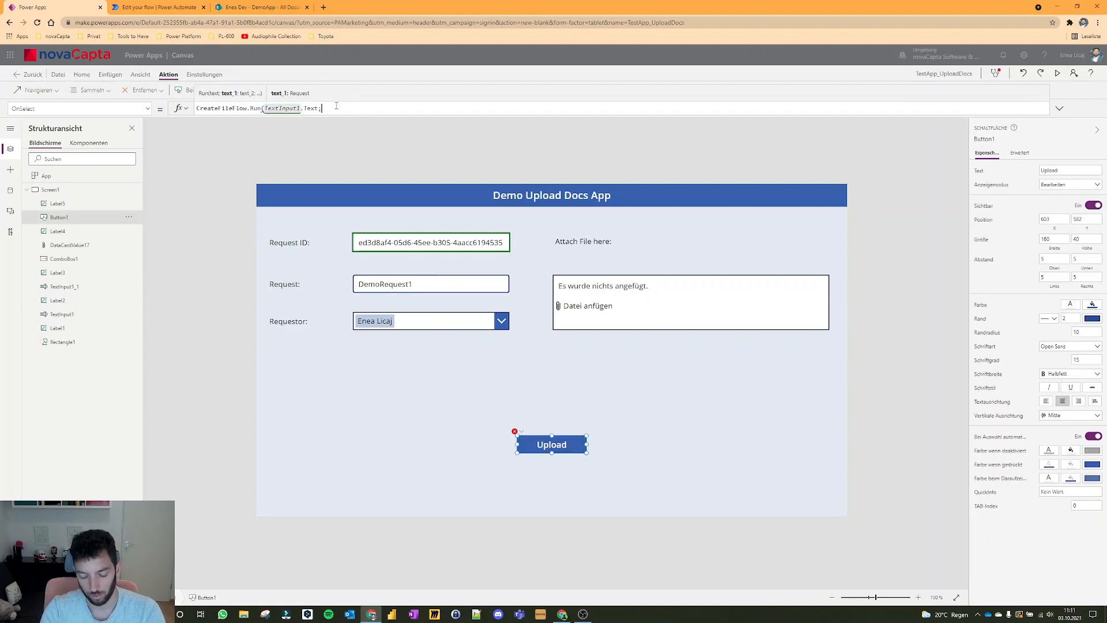
{"action": "type", "text": "t;Text"}
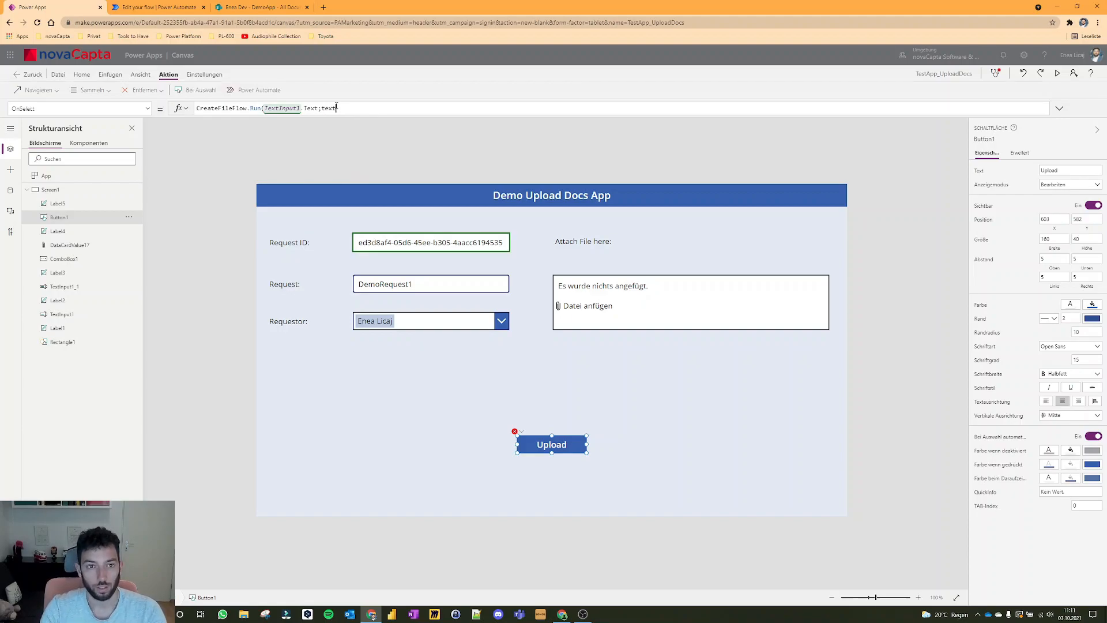
{"action": "type", "text": "Input1_1"}
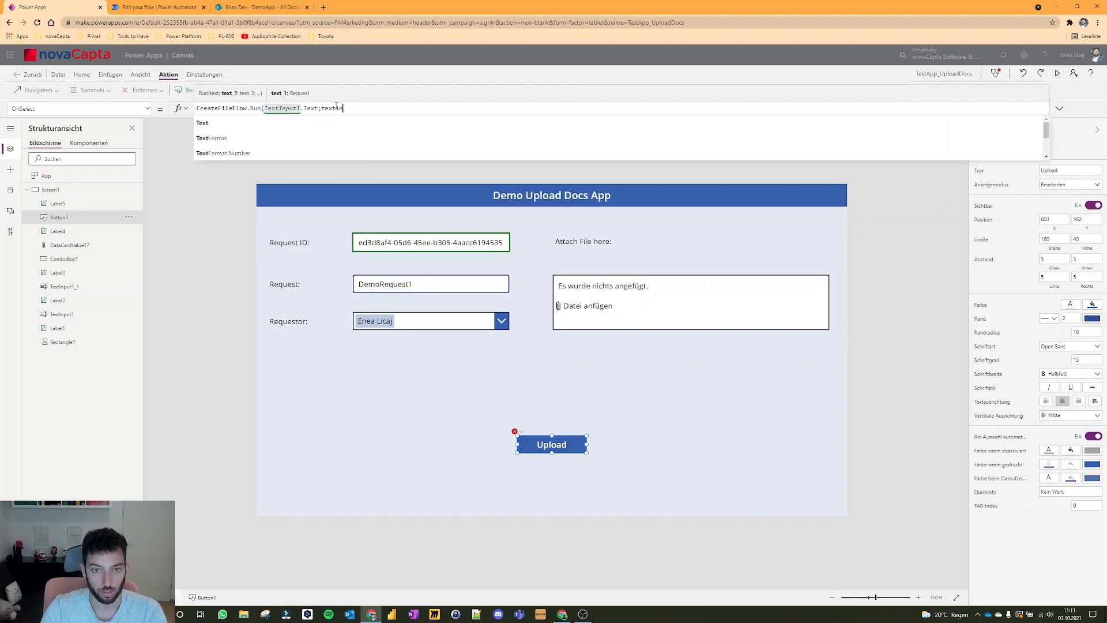
{"action": "type", "text": ".Text"}
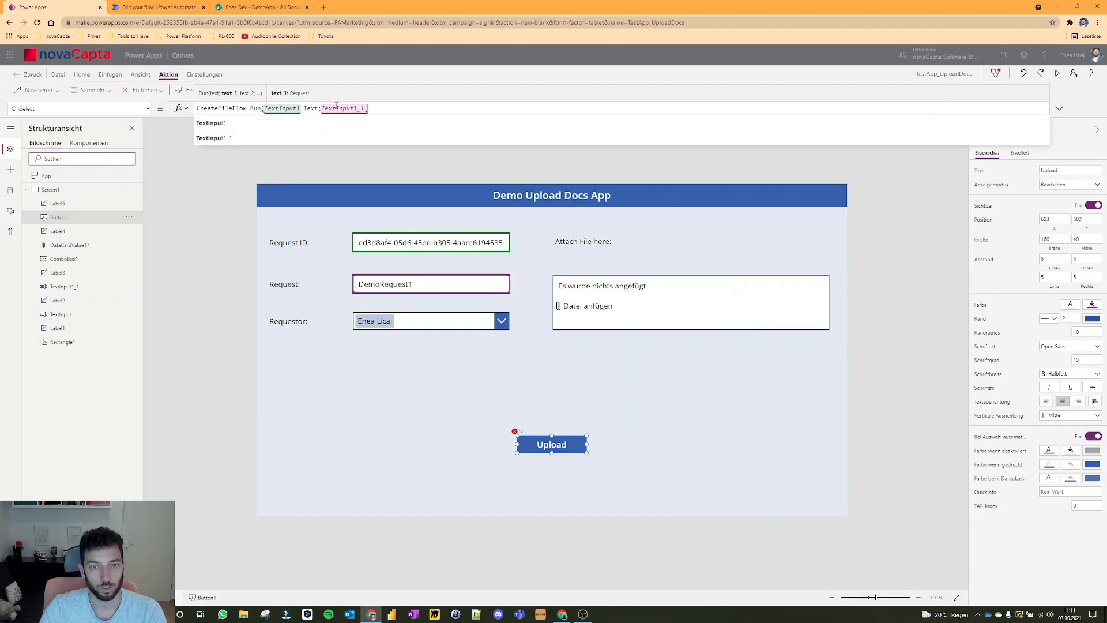
{"action": "type", "text": ";"}
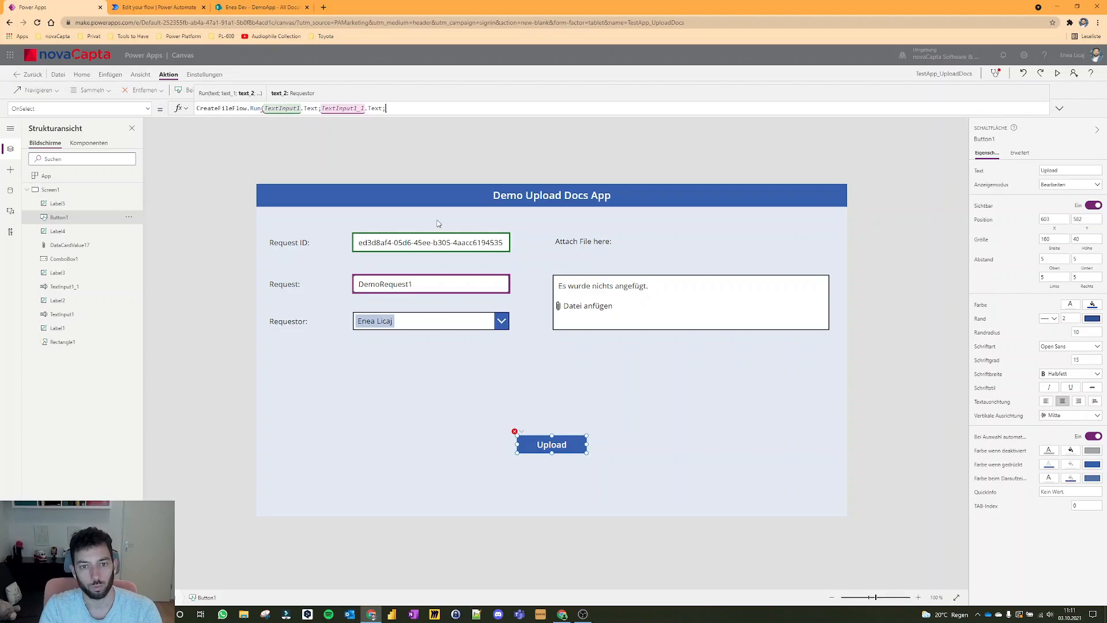
Add the requestor's mail address as the third argument of CreateFileFlow.Run, using ComboBox1.Selected.Mail.
{"action": "type", "text": "ComboBox1"}
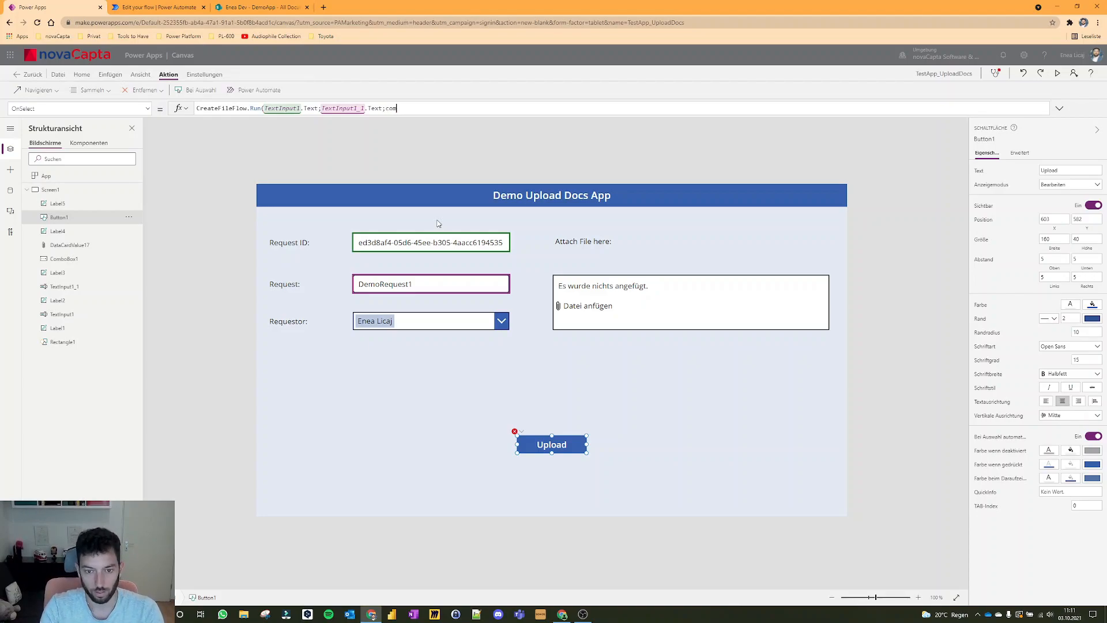
{"action": "type", "text": ".se"}
{"action": "key", "text": "Down"}
{"action": "key", "text": "Down"}
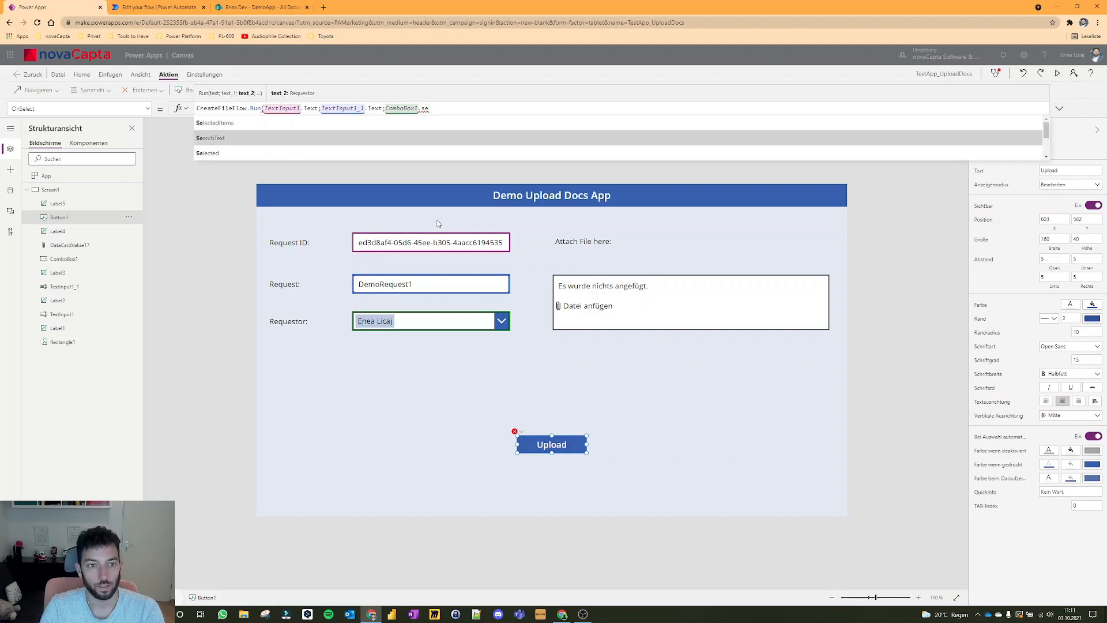
{"action": "key", "text": "Return"}
{"action": "type", "text": "."}
{"action": "key", "text": "Down"}
{"action": "key", "text": "Down"}
{"action": "key", "text": "Down"}
{"action": "key", "text": "Down"}
{"action": "key", "text": "Down"}
{"action": "key", "text": "Down"}
{"action": "key", "text": "Down"}
{"action": "key", "text": "Down"}
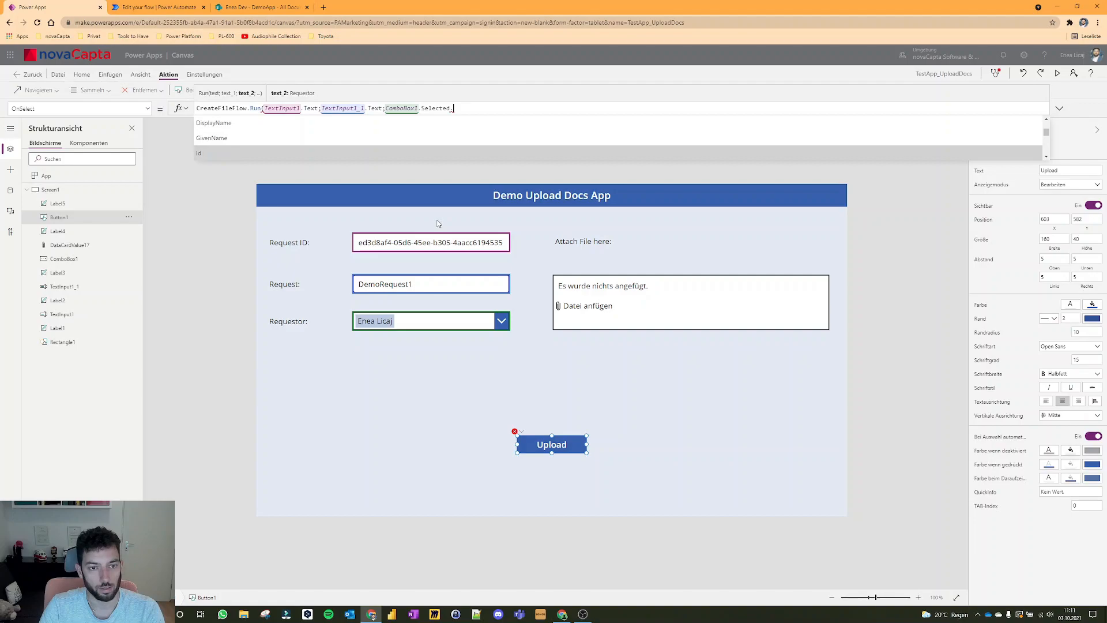
{"action": "key", "text": "Return"}
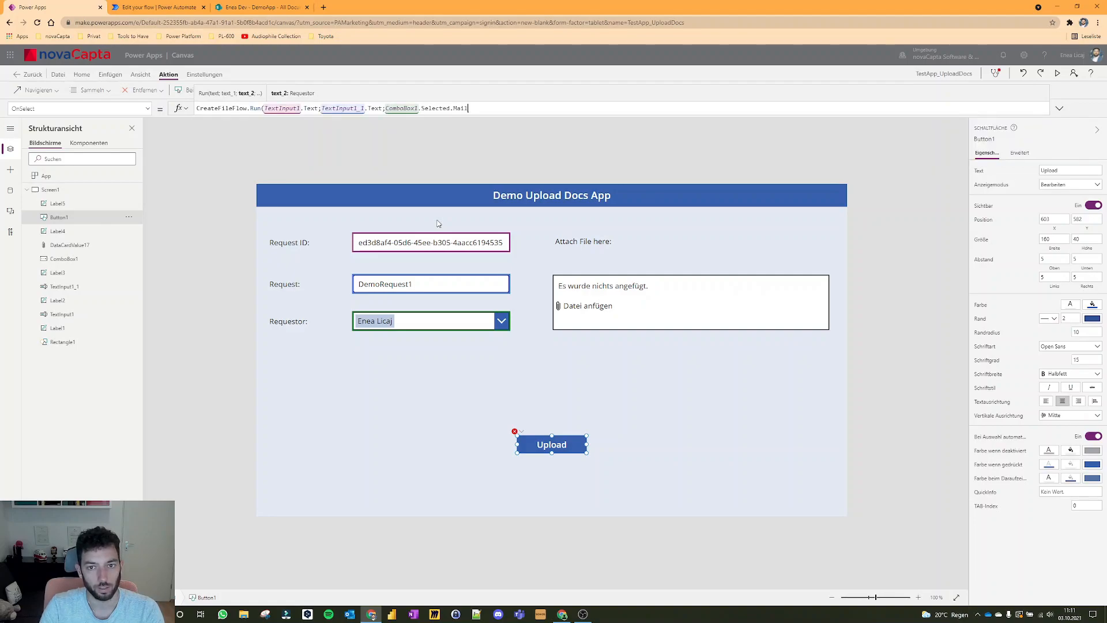
{"action": "type", "text": ";"}
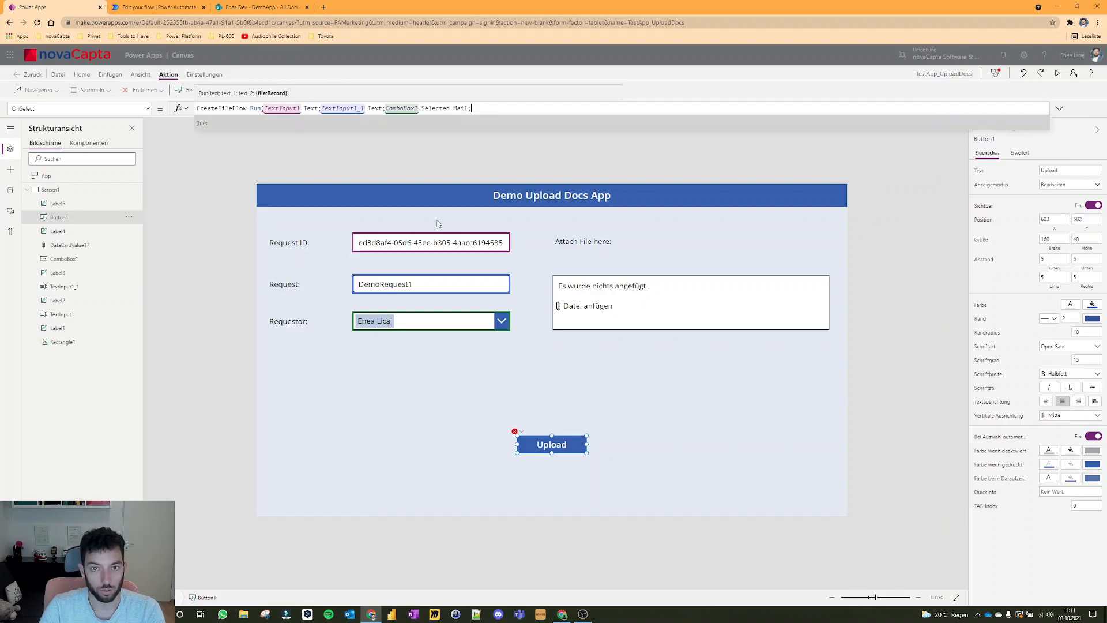
Try to pass the attachment as the fourth argument of CreateFileFlow.Run, using {file: DataCardValue17.Attachments.Value}.
{"action": "key", "text": "Tab"}
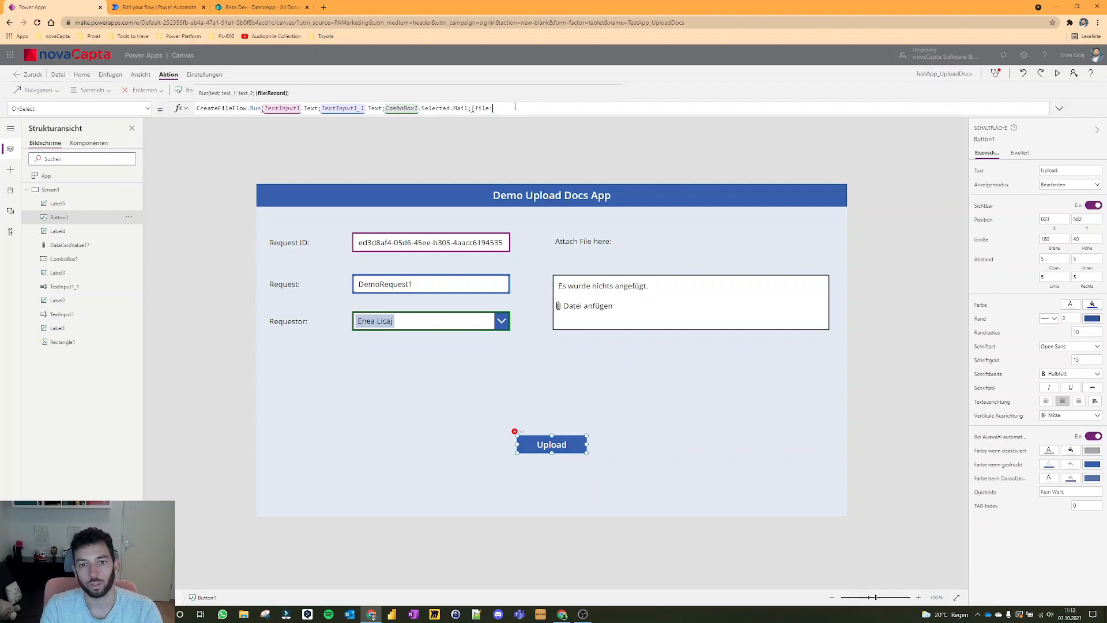
{"action": "type", "text": "datacard"}
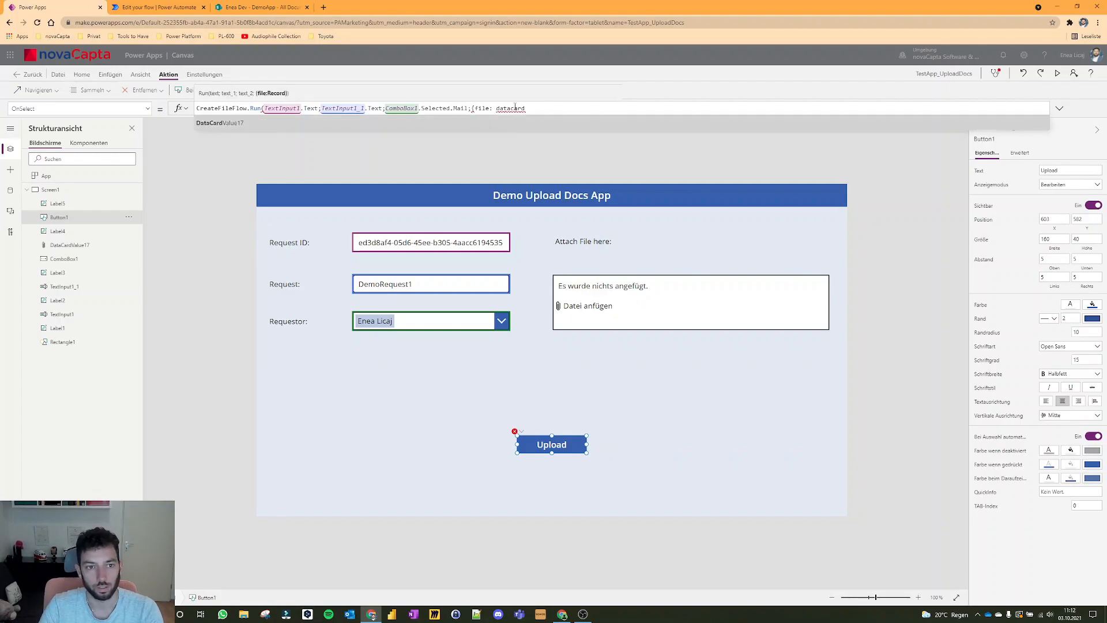
{"action": "key", "text": "Tab"}
{"action": "type", "text": "."}
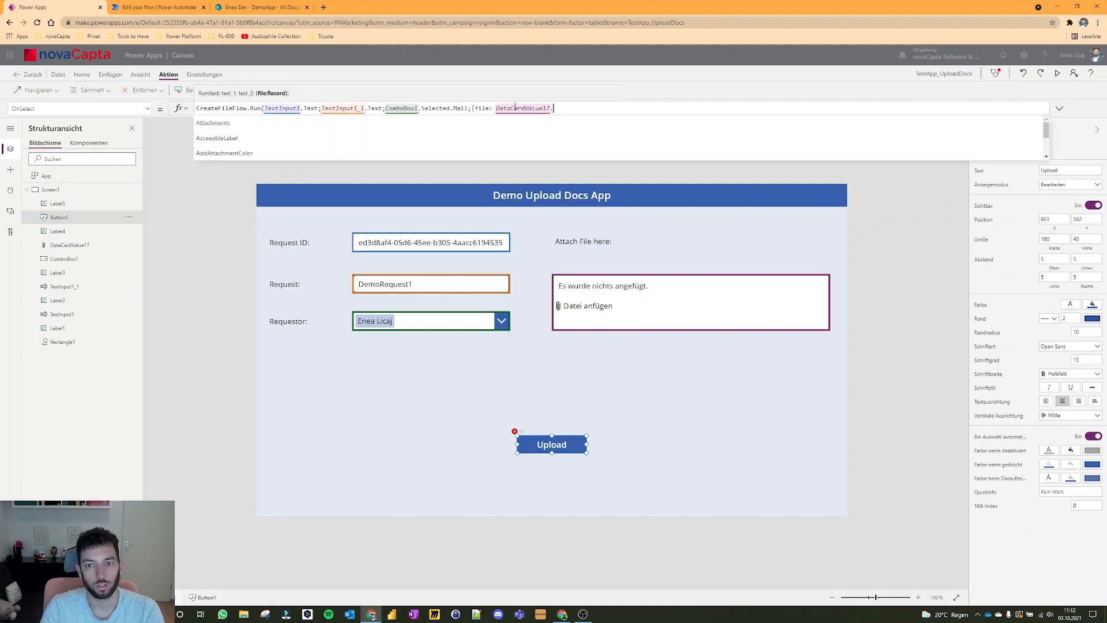
{"action": "key", "text": "Tab"}
{"action": "type", "text": "."}
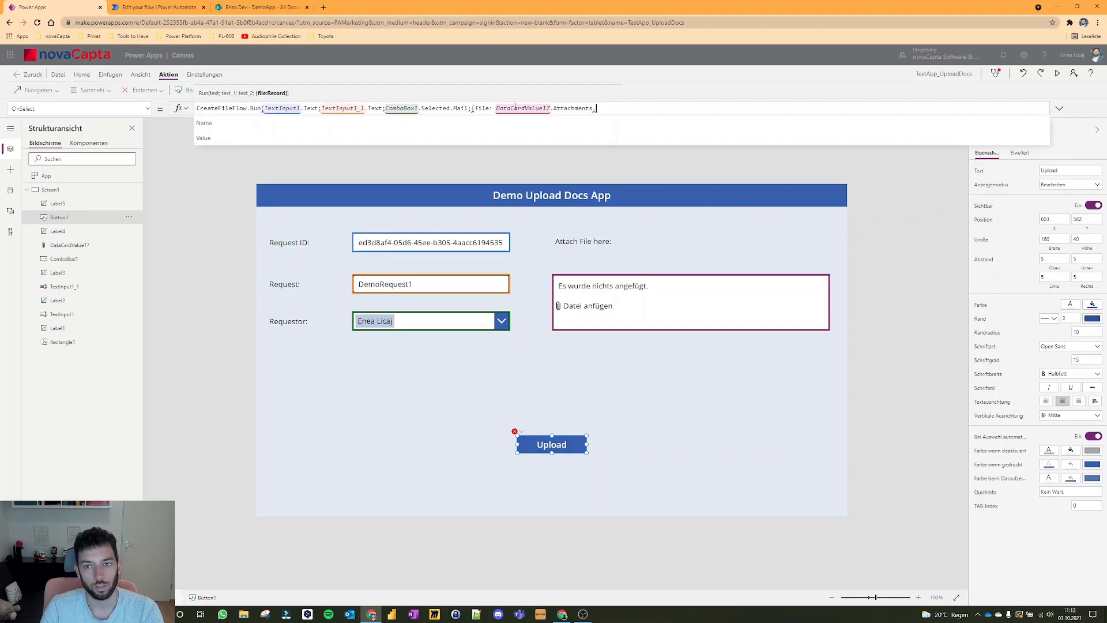
{"action": "key", "text": "Down"}
{"action": "key", "text": "Tab"}
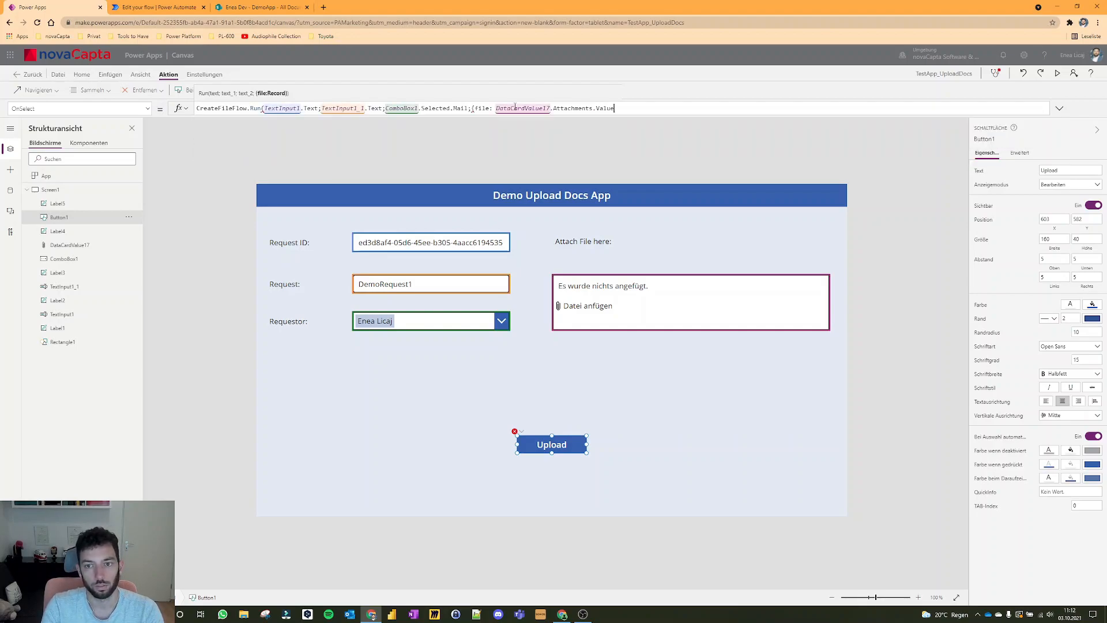
{"action": "type", "text": "})"}
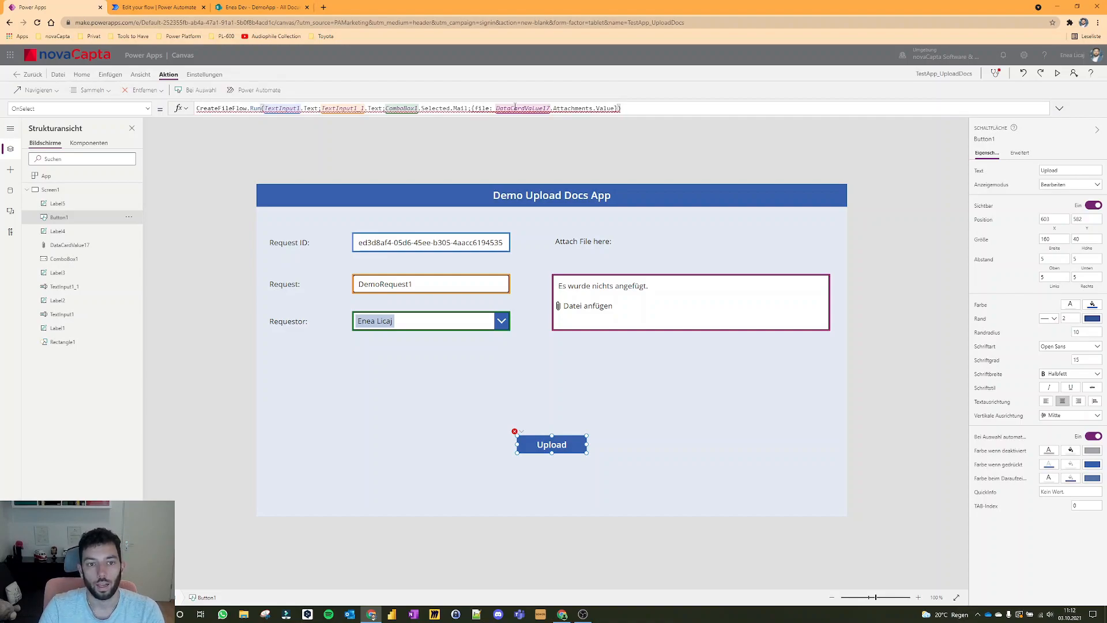
{"action": "mouse_move", "coordinate": [565, 108]}
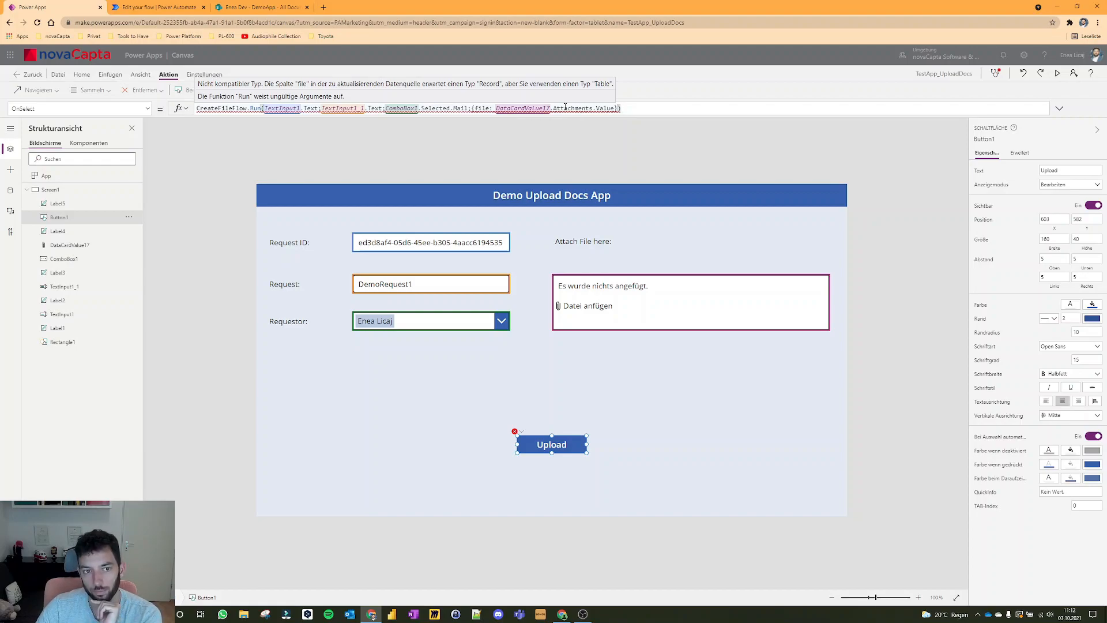
Remove the Attachments.Value reference and the closing brackets after DataCardValue17 in the file argument.
{"action": "key", "text": "BackSpace"}
{"action": "key", "text": "BackSpace"}
{"action": "key", "text": "BackSpace"}
{"action": "key", "text": "BackSpace"}
{"action": "key", "text": "BackSpace"}
{"action": "key", "text": "BackSpace"}
{"action": "key", "text": "BackSpace"}
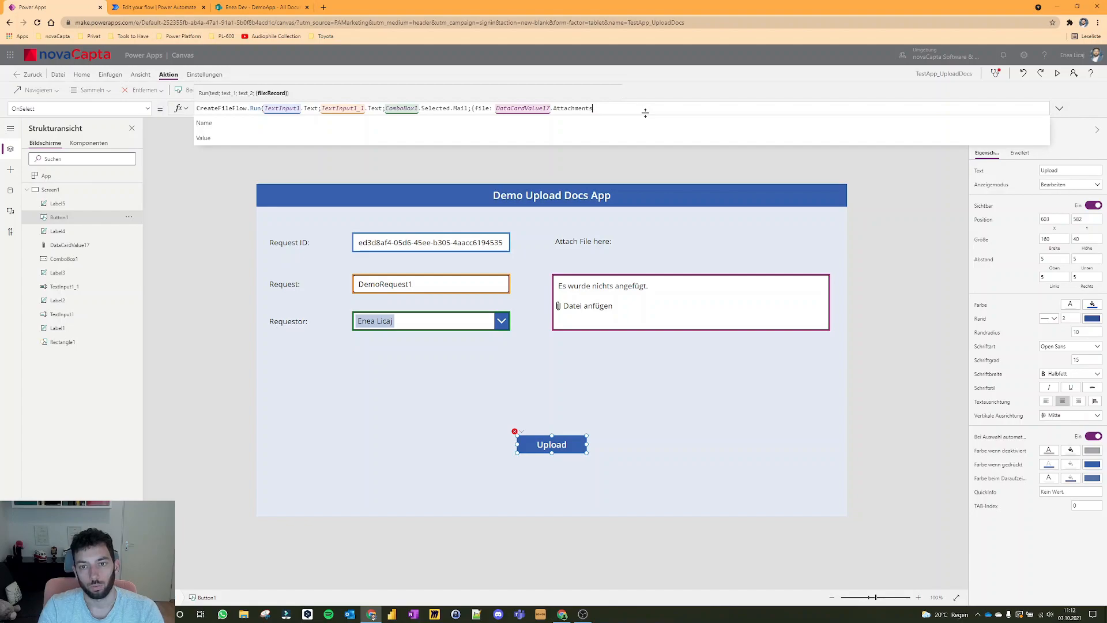
{"action": "key", "text": "BackSpace"}
{"action": "key", "text": "BackSpace"}
{"action": "key", "text": "BackSpace"}
{"action": "key", "text": "BackSpace"}
{"action": "key", "text": "BackSpace"}
{"action": "key", "text": "BackSpace"}
{"action": "key", "text": "BackSpace"}
{"action": "key", "text": "BackSpace"}
{"action": "key", "text": "BackSpace"}
{"action": "key", "text": "BackSpace"}
{"action": "key", "text": "BackSpace"}
{"action": "key", "text": "BackSpace"}
Look through the suggested properties of DataCardValue17 for one that can supply the file record.
{"action": "key", "text": "Down"}
{"action": "key", "text": "Down"}
{"action": "key", "text": "Down"}
{"action": "key", "text": "Down"}
{"action": "key", "text": "Down"}
{"action": "key", "text": "Down"}
{"action": "key", "text": "Down"}
{"action": "key", "text": "Down"}
{"action": "key", "text": "Down"}
{"action": "key", "text": "Down"}
{"action": "key", "text": "Down"}
{"action": "key", "text": "Down"}
{"action": "key", "text": "Down"}
{"action": "key", "text": "Down"}
{"action": "key", "text": "Down"}
{"action": "key", "text": "Down"}
{"action": "key", "text": "Down"}
{"action": "key", "text": "Down"}
{"action": "key", "text": "Down"}
{"action": "key", "text": "Down"}
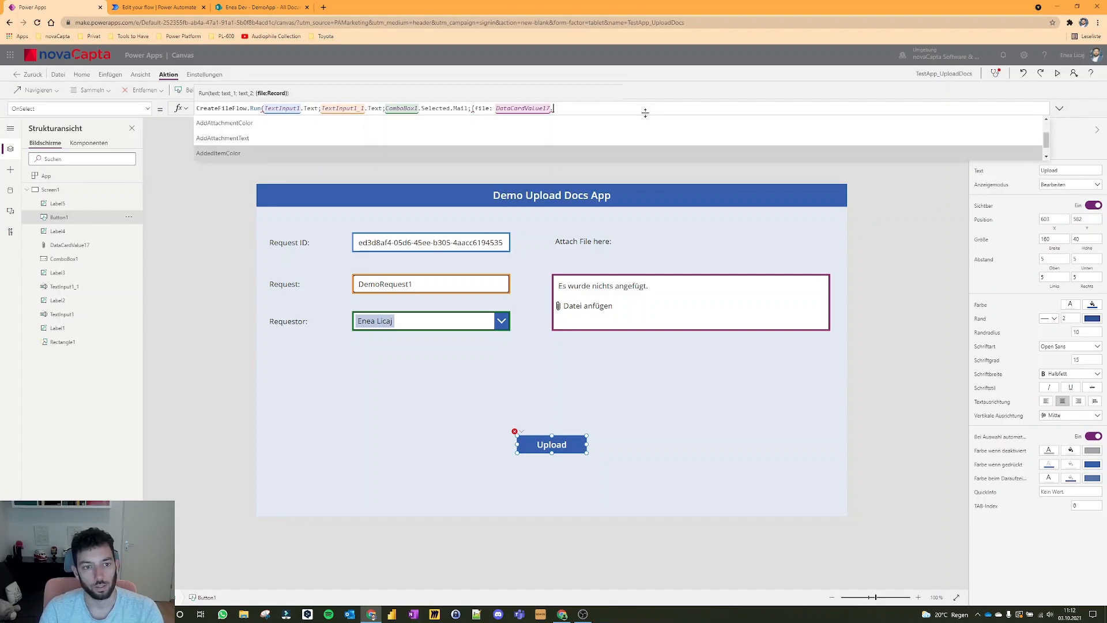
{"action": "key", "text": "Down"}
{"action": "key", "text": "Down"}
{"action": "key", "text": "Down"}
{"action": "key", "text": "Down"}
{"action": "key", "text": "Down"}
{"action": "key", "text": "Down"}
{"action": "key", "text": "Down"}
{"action": "key", "text": "Down"}
{"action": "key", "text": "Down"}
{"action": "key", "text": "Down"}
{"action": "key", "text": "Down"}
{"action": "key", "text": "Down"}
{"action": "key", "text": "Down"}
{"action": "key", "text": "Down"}
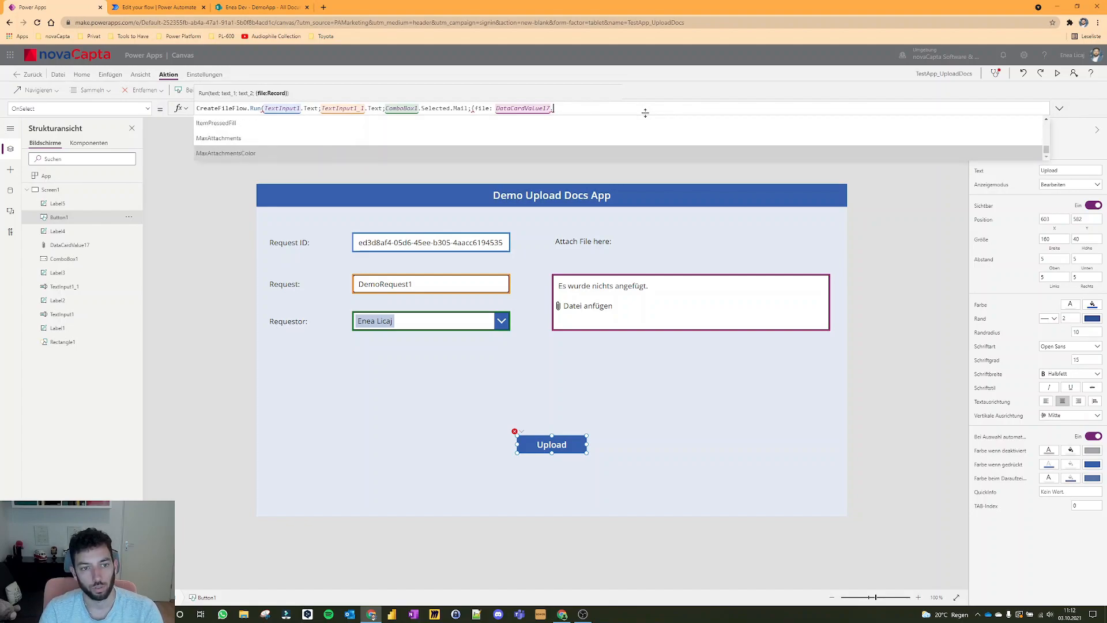
{"action": "key", "text": "Up"}
{"action": "key", "text": "Up"}
{"action": "key", "text": "Up"}
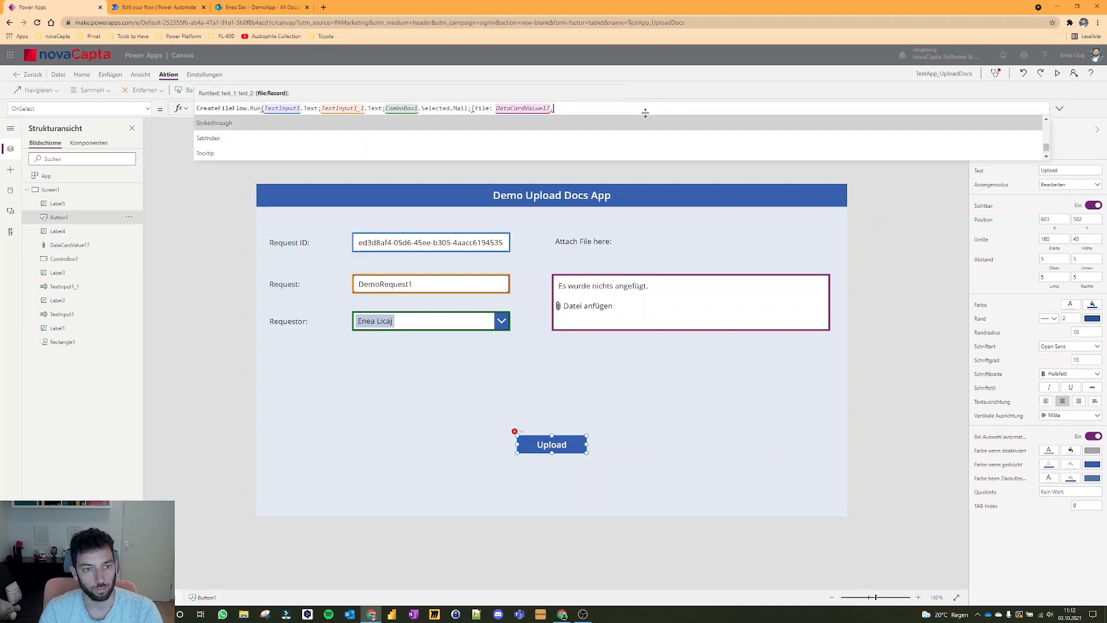
{"action": "key", "text": "Up"}
{"action": "key", "text": "Up"}
{"action": "key", "text": "Up"}
{"action": "key", "text": "Up"}
{"action": "key", "text": "Up"}
{"action": "key", "text": "Up"}
{"action": "key", "text": "Up"}
{"action": "key", "text": "Up"}
{"action": "key", "text": "Up"}
{"action": "key", "text": "Up"}
{"action": "key", "text": "Up"}
{"action": "key", "text": "Up"}
{"action": "key", "text": "Up"}
{"action": "key", "text": "Up"}
{"action": "key", "text": "Up"}
{"action": "key", "text": "Up"}
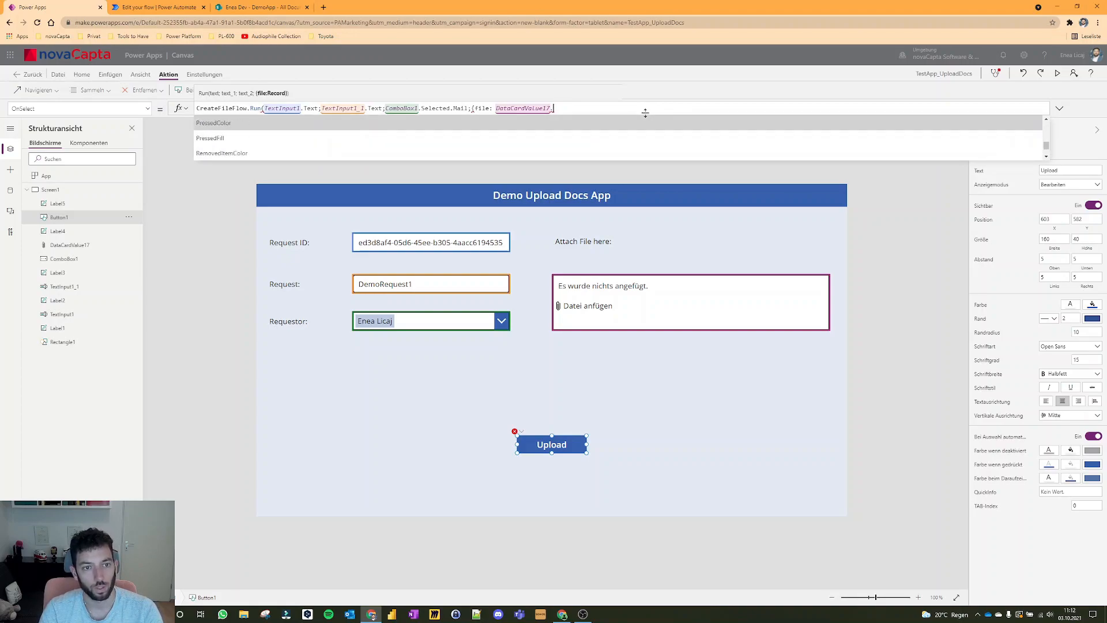
{"action": "key", "text": "Up"}
{"action": "key", "text": "Up"}
{"action": "key", "text": "Up"}
{"action": "key", "text": "Up"}
{"action": "key", "text": "Up"}
{"action": "key", "text": "Up"}
{"action": "key", "text": "Up"}
{"action": "key", "text": "Up"}
{"action": "key", "text": "Up"}
{"action": "key", "text": "Up"}
{"action": "key", "text": "Up"}
{"action": "key", "text": "Up"}
{"action": "key", "text": "Up"}
{"action": "key", "text": "Up"}
{"action": "key", "text": "Up"}
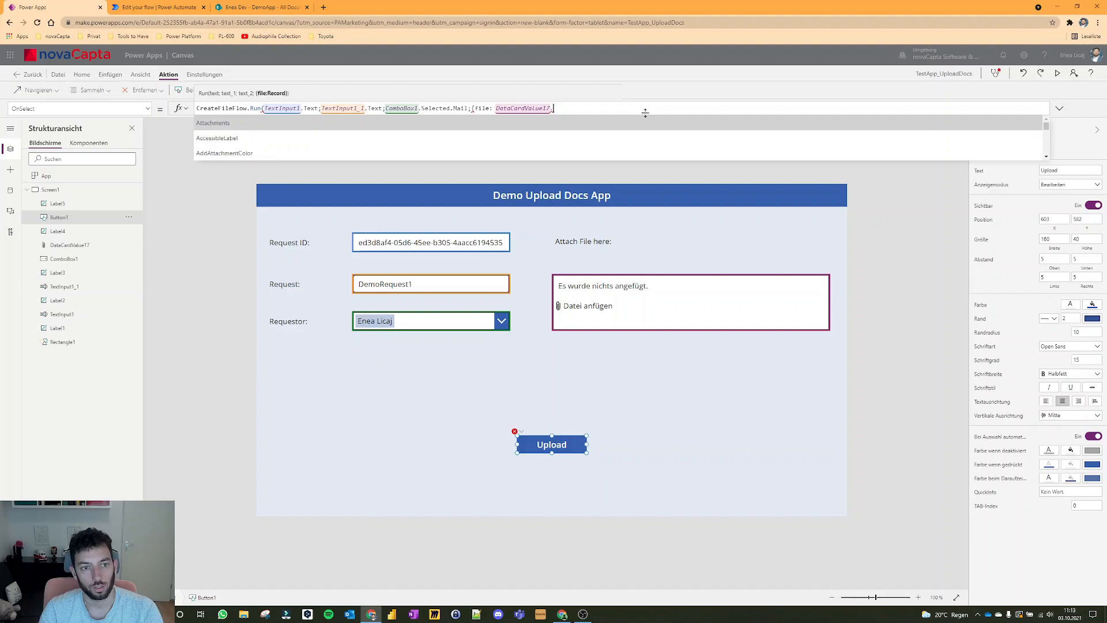
{"action": "key", "text": "Down"}
{"action": "key", "text": "Down"}
{"action": "key", "text": "Down"}
{"action": "key", "text": "Down"}
{"action": "key", "text": "Up"}
{"action": "key", "text": "Up"}
{"action": "key", "text": "Up"}
{"action": "key", "text": "Up"}
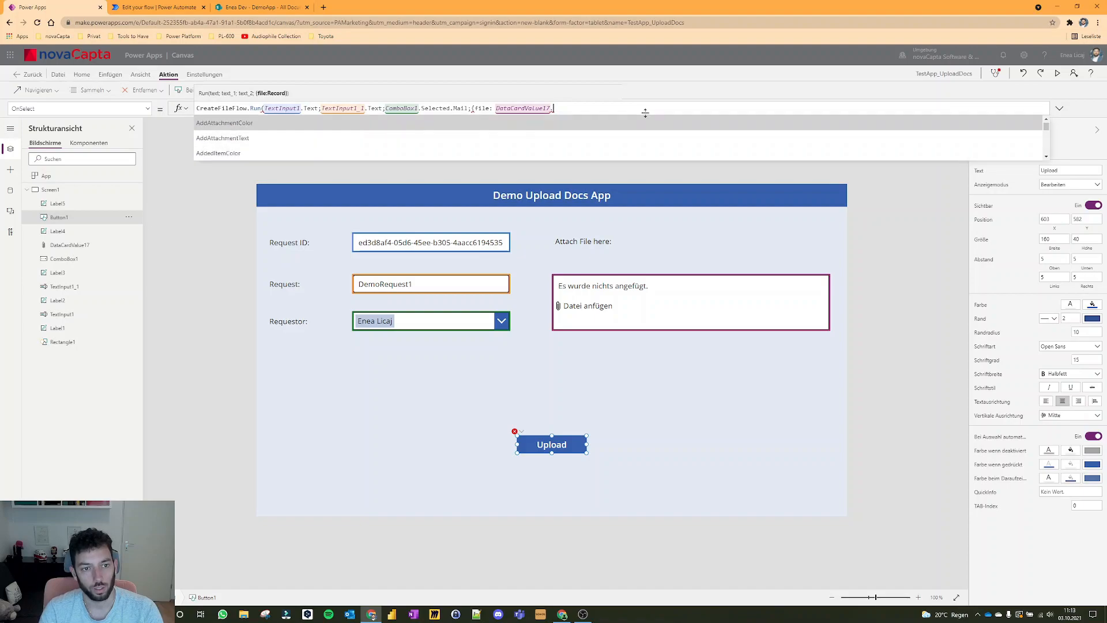
Try DataCardValue17.Attachments.Name as the file value, and clear the file entry from the fourth argument's record.
{"action": "key", "text": "Tab"}
{"action": "type", "text": "."}
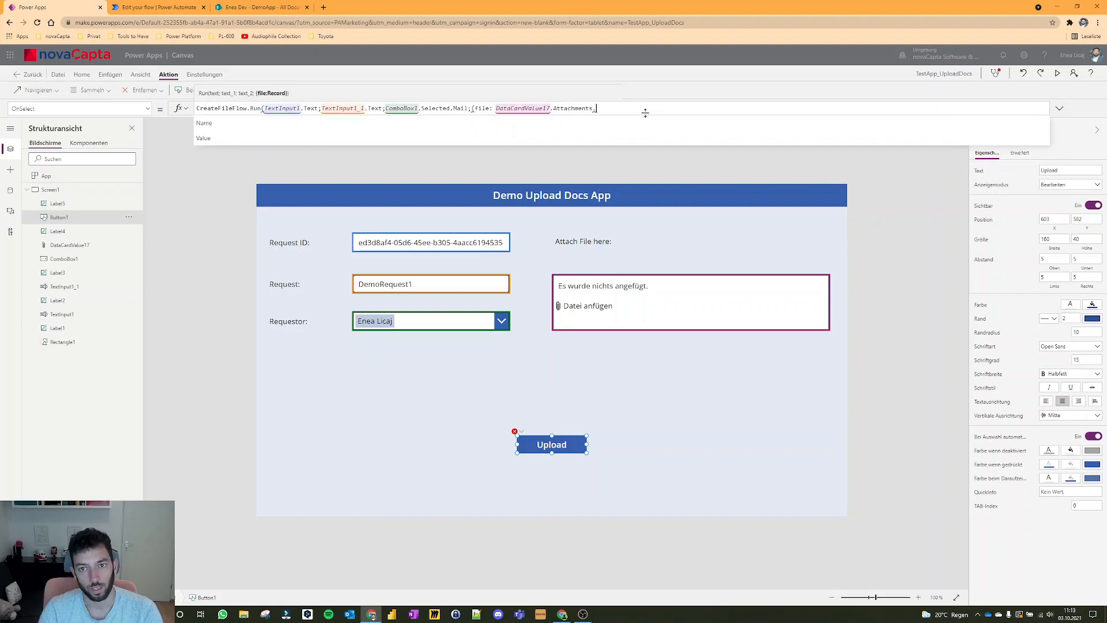
{"action": "key", "text": "Tab"}
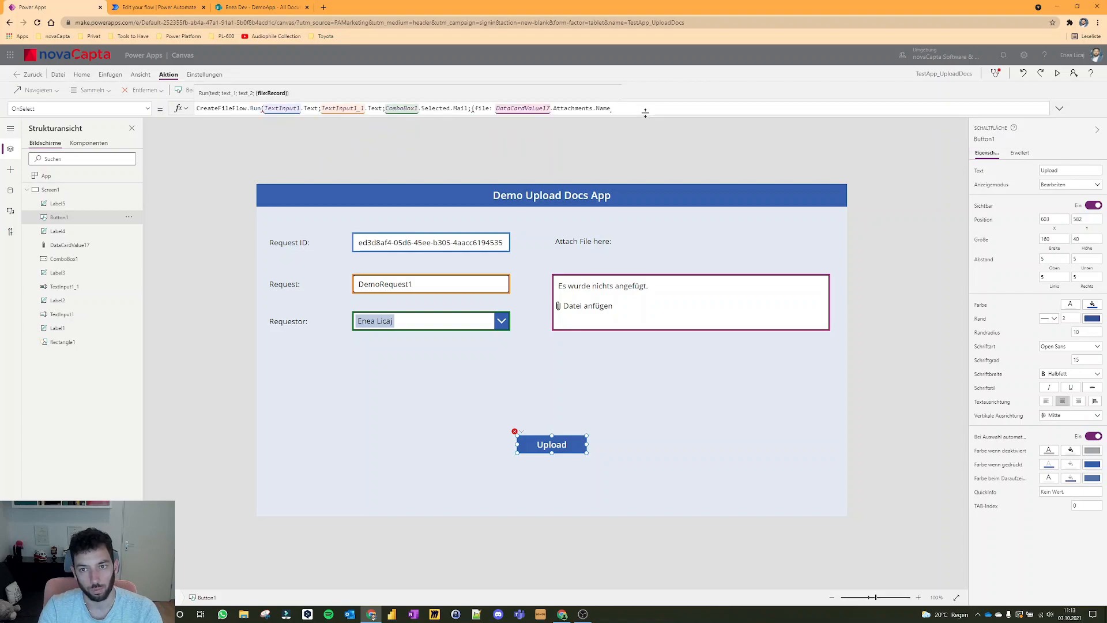
{"action": "type", "text": "})"}
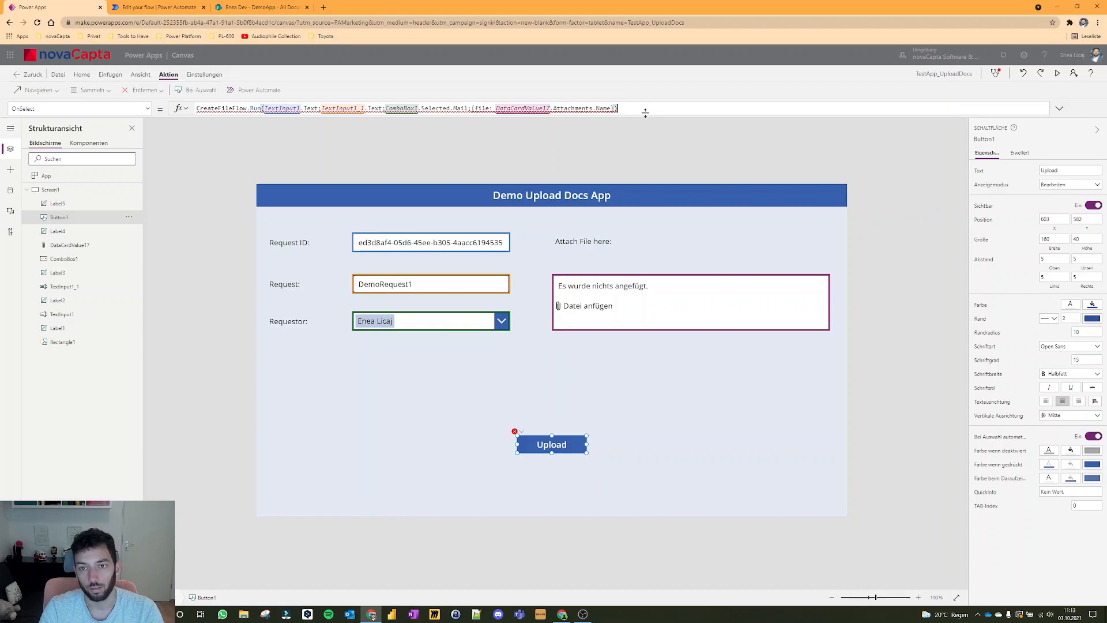
{"action": "key", "text": "ctrl+BackSpace"}
{"action": "key", "text": "ctrl+BackSpace"}
{"action": "key", "text": "ctrl+BackSpace"}
{"action": "key", "text": "ctrl+BackSpace"}
{"action": "key", "text": "ctrl+BackSpace"}
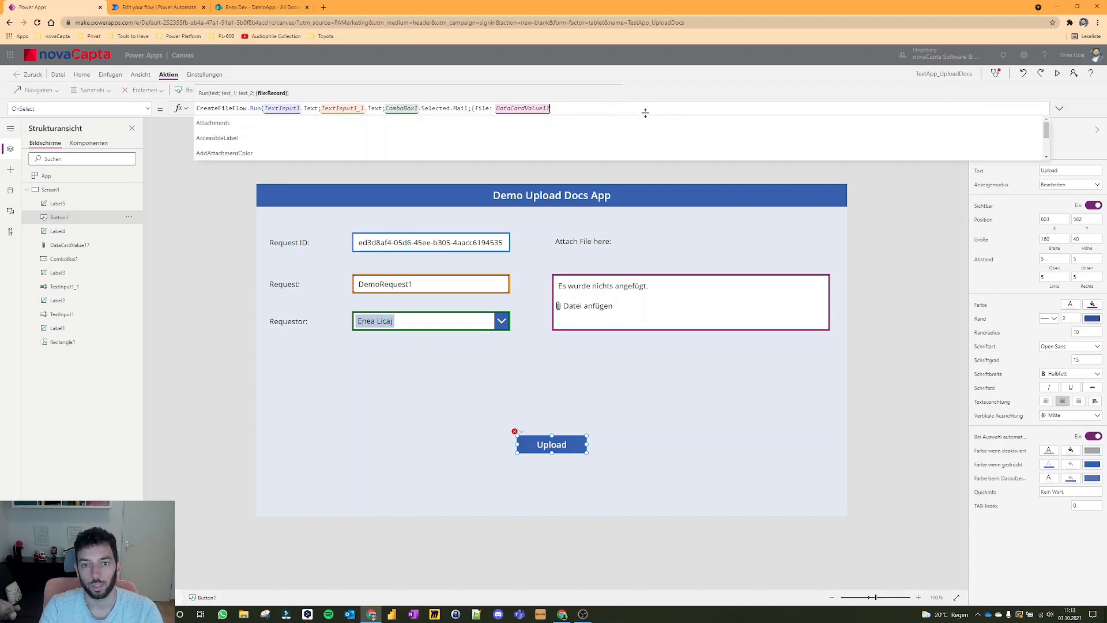
{"action": "key", "text": "ctrl+BackSpace"}
{"action": "key", "text": "ctrl+BackSpace"}
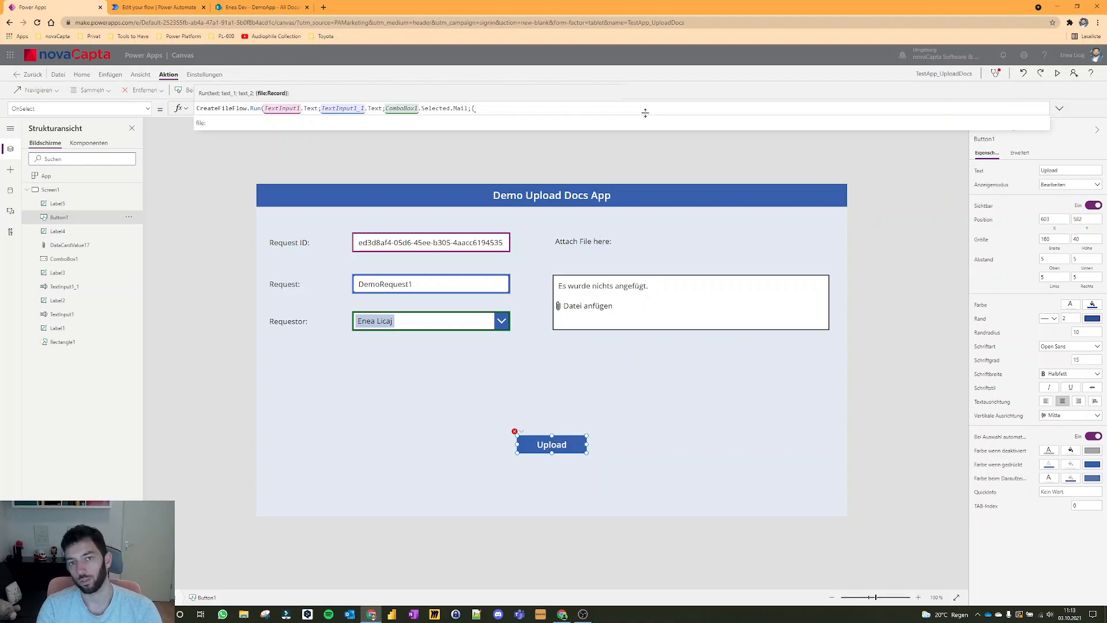
Add the first attachment's content to the fourth argument's record as contentBytes: First(DataCardValue17.Attachments).Value.
{"action": "type", "text": "contentBytes: First(datacardva"}
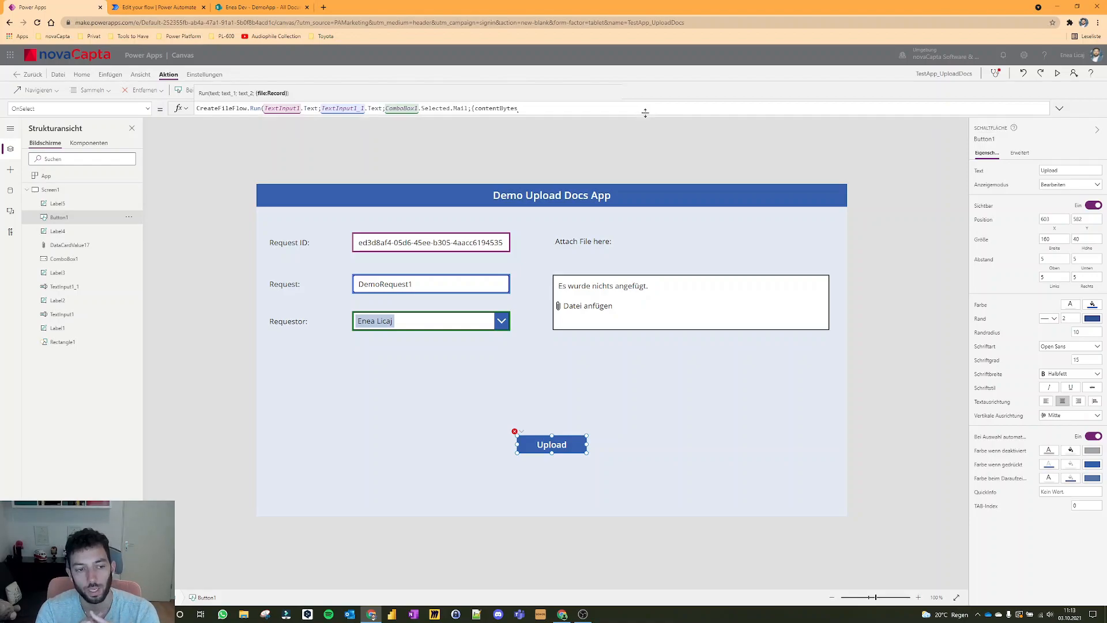
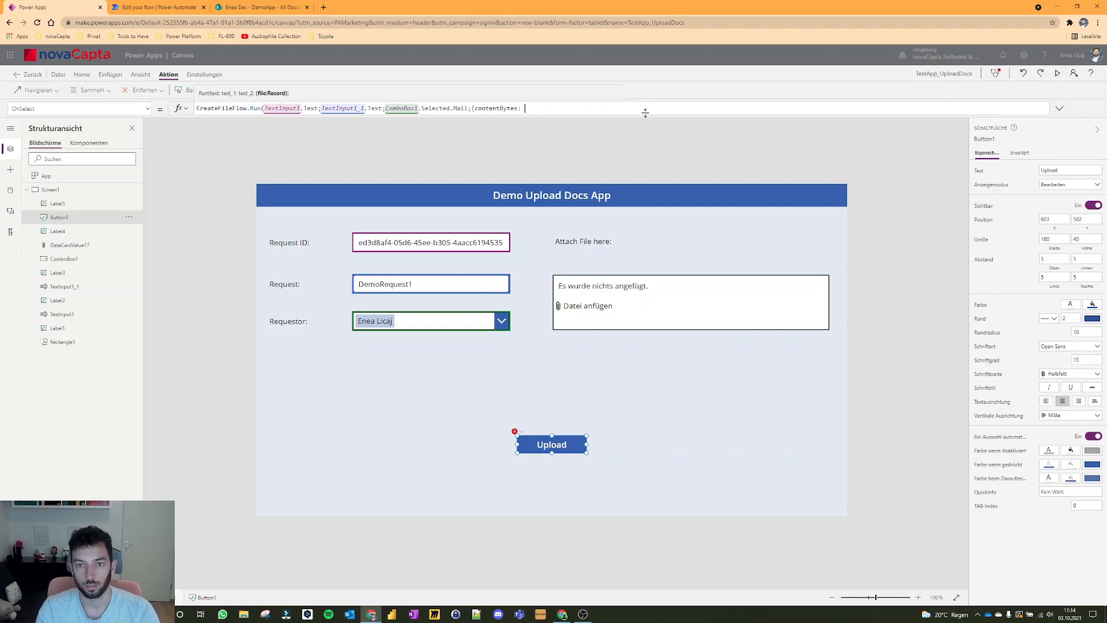
{"action": "type", "text": "First("}
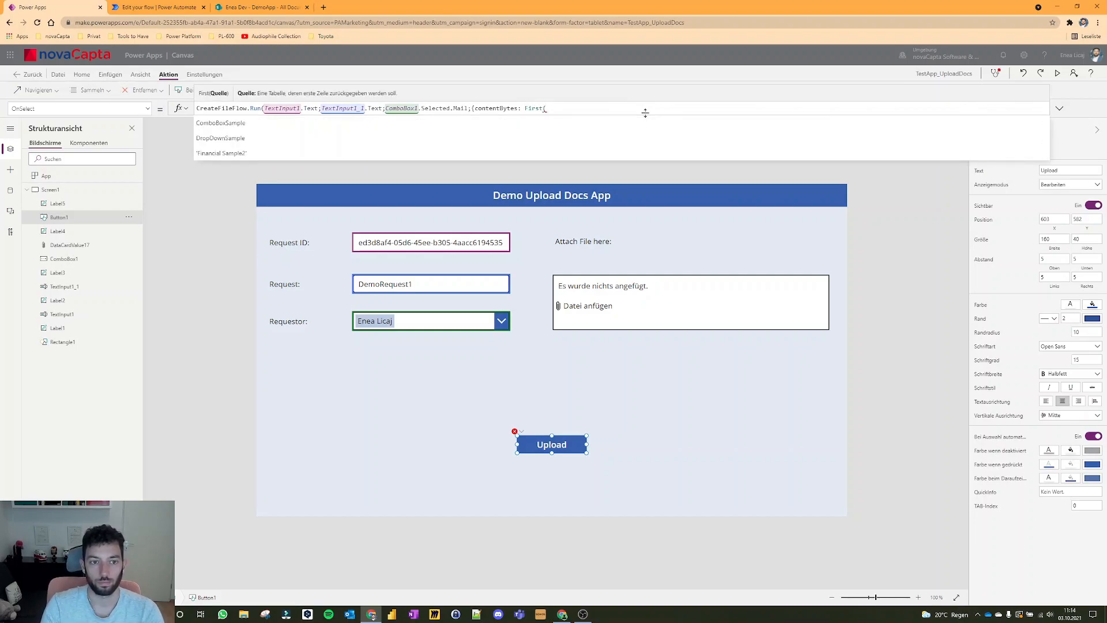
{"action": "type", "text": "datacardv"}
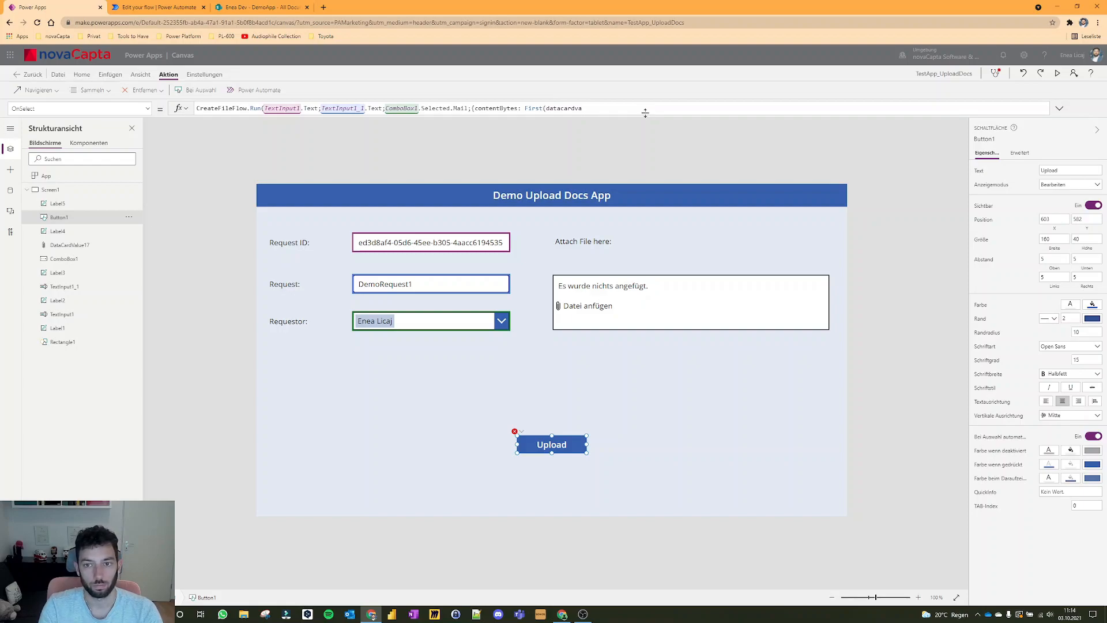
{"action": "type", "text": "a"}
{"action": "key", "text": "Tab"}
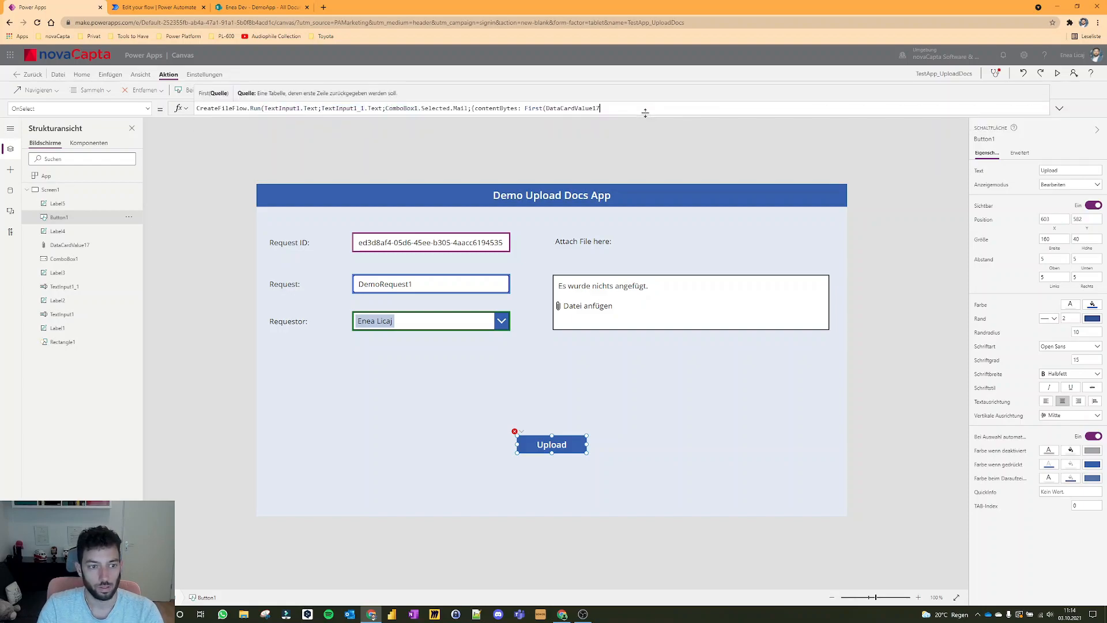
{"action": "type", "text": "."}
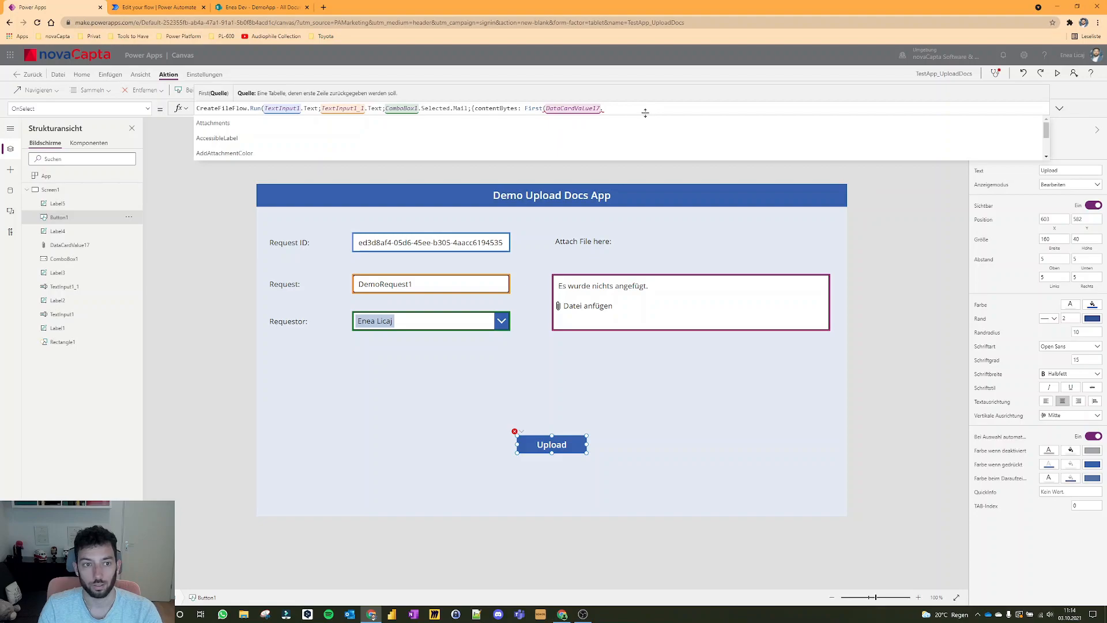
{"action": "key", "text": "Tab"}
{"action": "type", "text": ").va"}
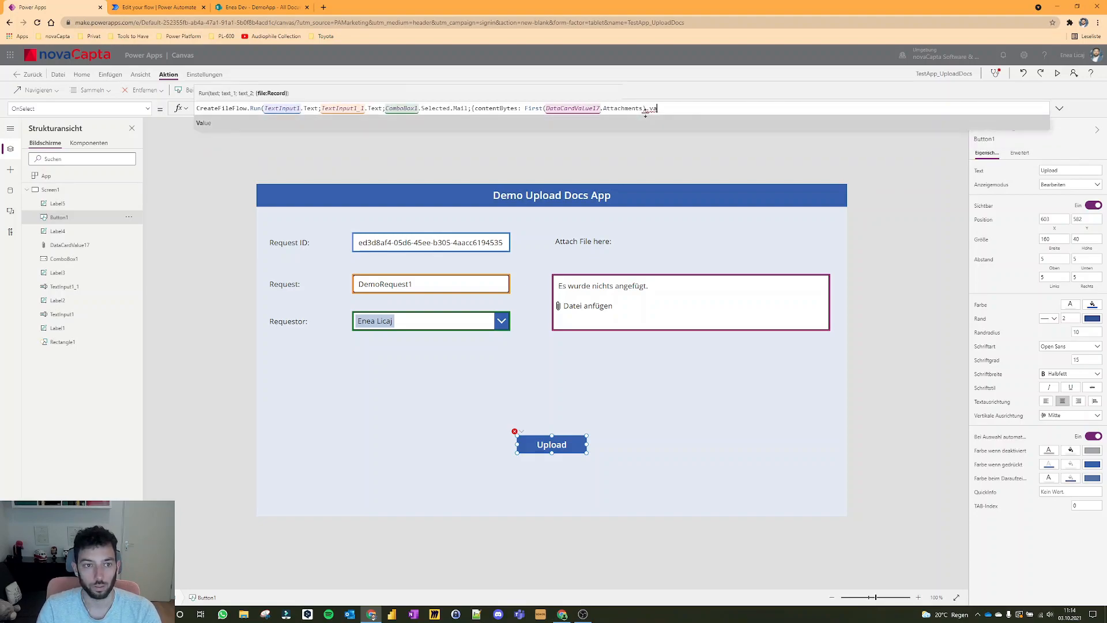
{"action": "key", "text": "Tab"}
Add name: First(DataCardValue17.Attachments).Name to the file record, and close the record and the CreateFileFlow.Run call.
{"action": "type", "text": "; "}
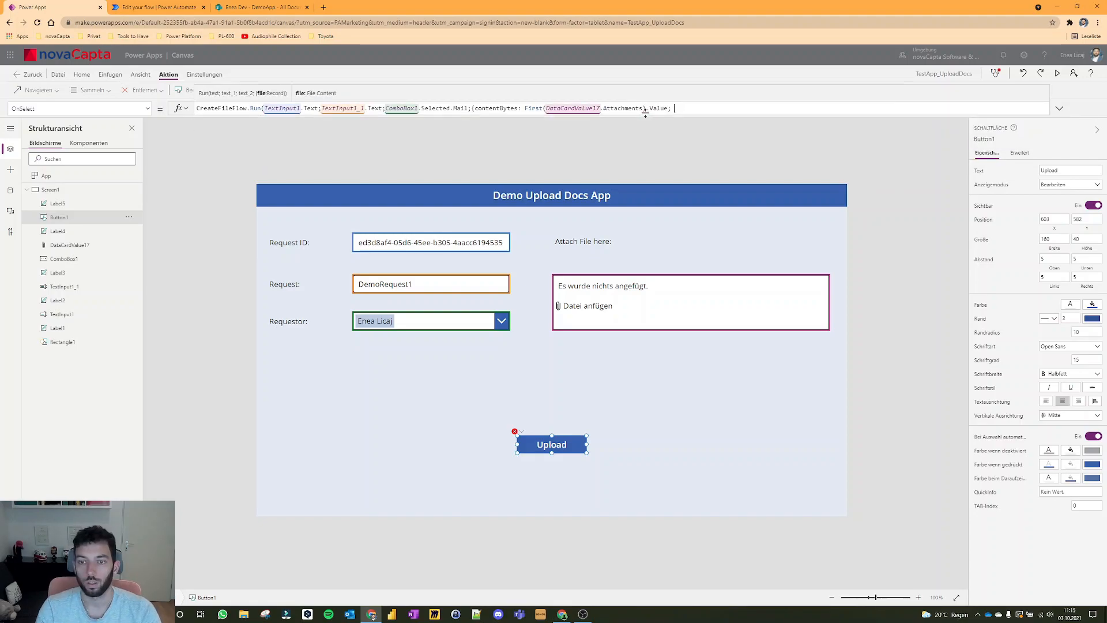
{"action": "type", "text": "name"}
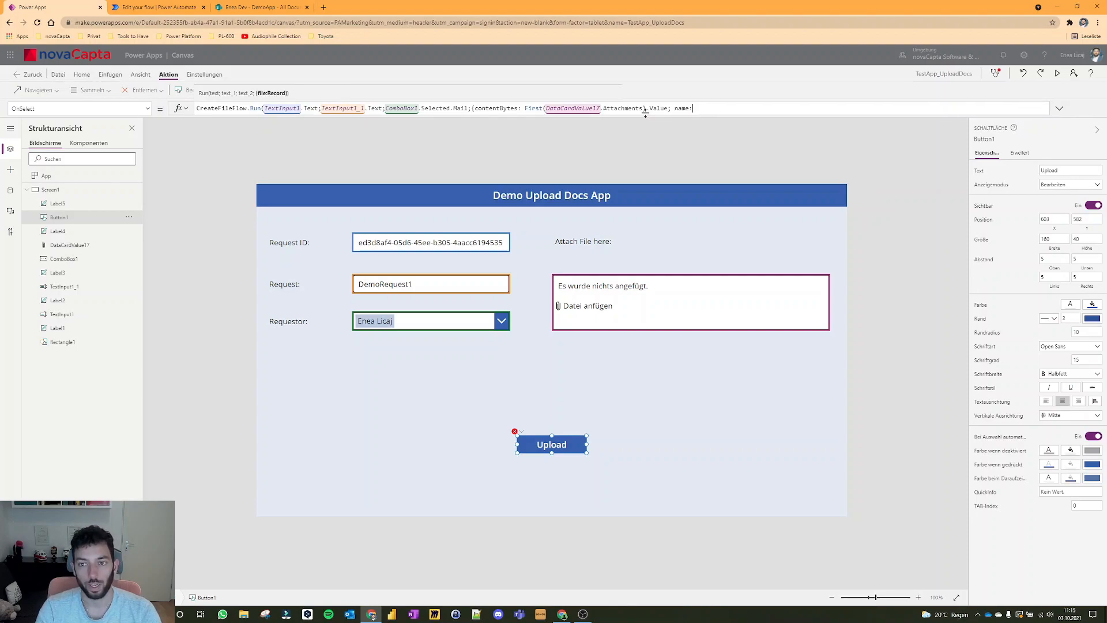
{"action": "type", "text": ": First(da"}
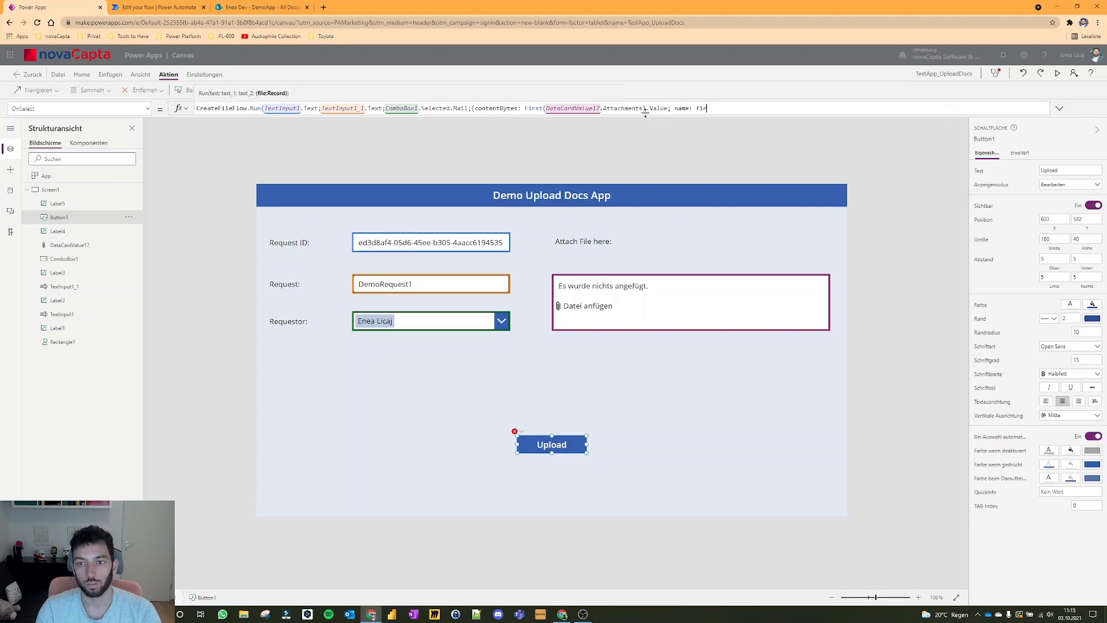
{"action": "type", "text": "taca"}
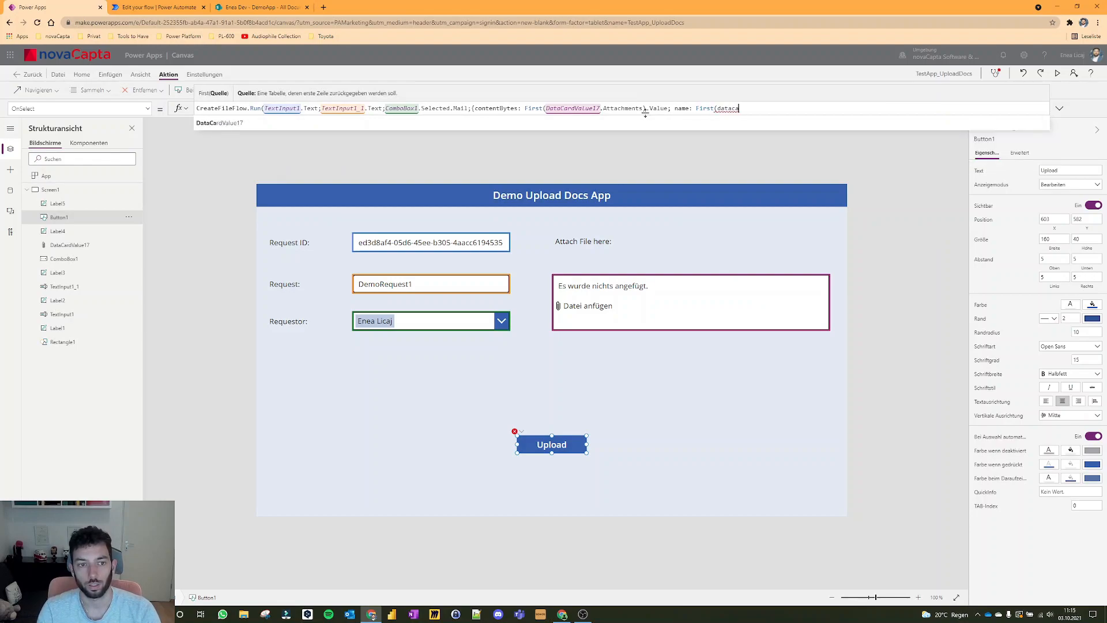
{"action": "key", "text": "Tab"}
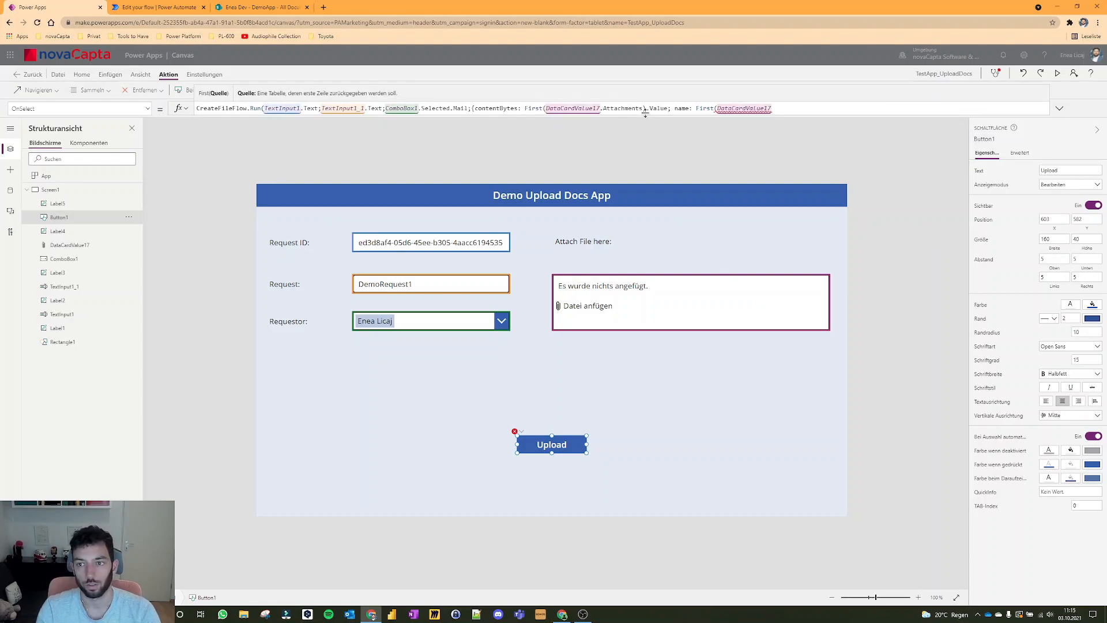
{"action": "type", "text": ".atta"}
{"action": "key", "text": "Tab"}
{"action": "type", "text": ")."}
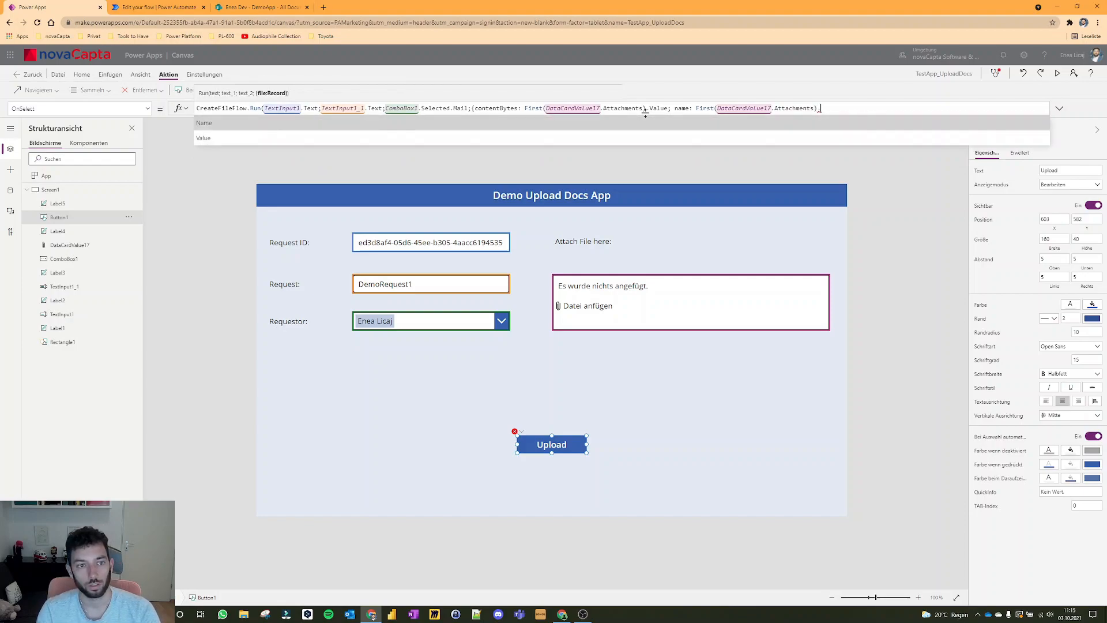
{"action": "key", "text": "Tab"}
{"action": "key", "text": "BackSpace"}
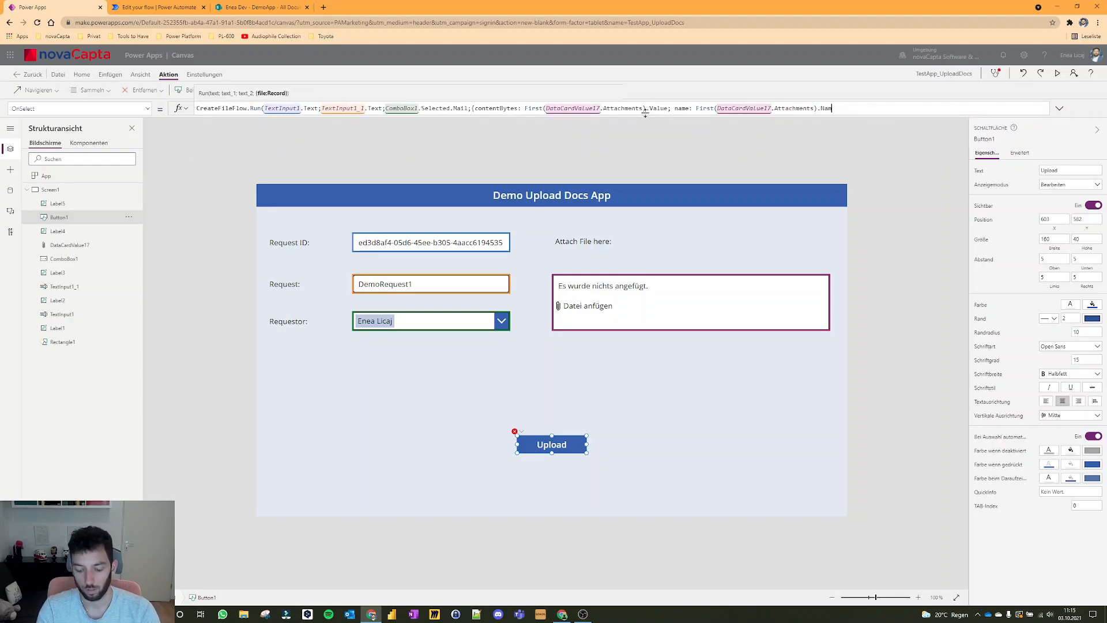
{"action": "type", "text": "e)"}
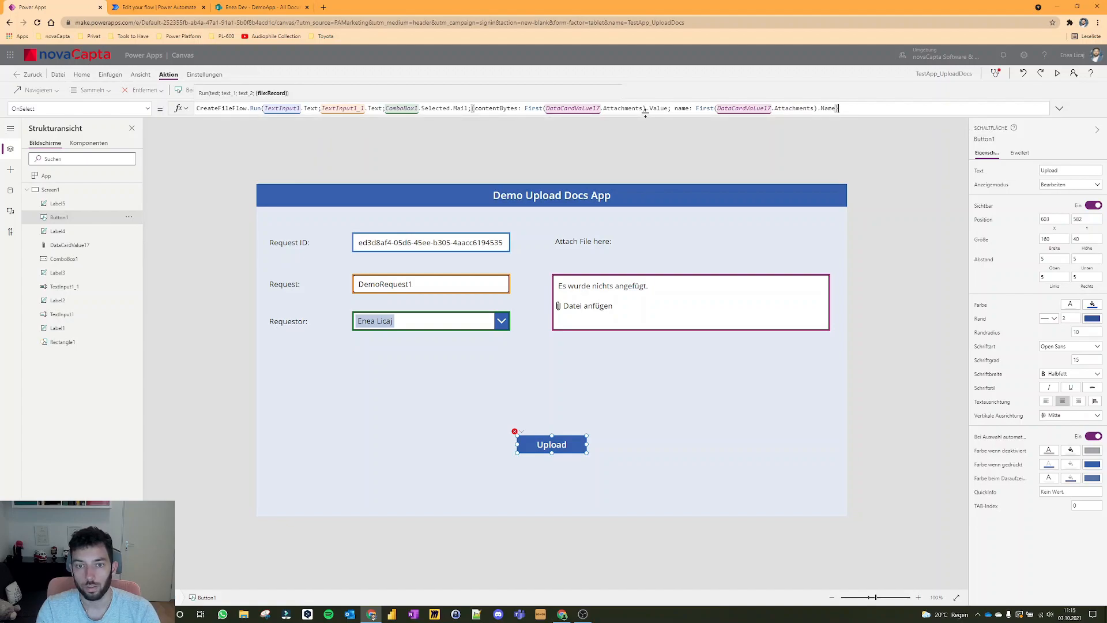
{"action": "type", "text": "})"}
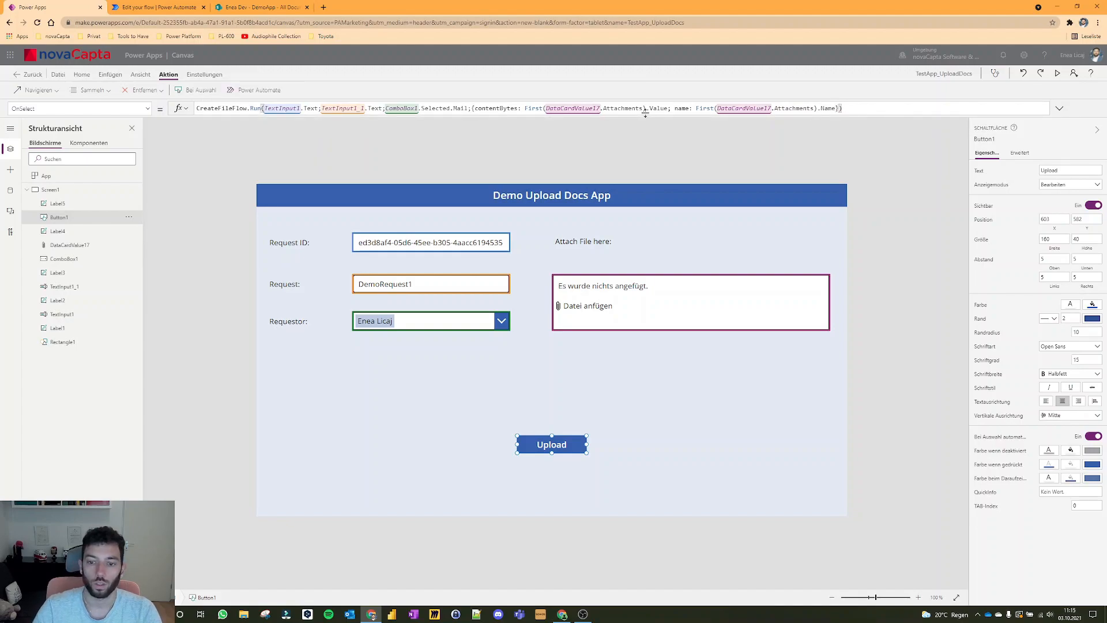
Preview the app and attach Financial Sample.xlsx to the request form.
{"action": "left_click", "coordinate": [647, 175]}
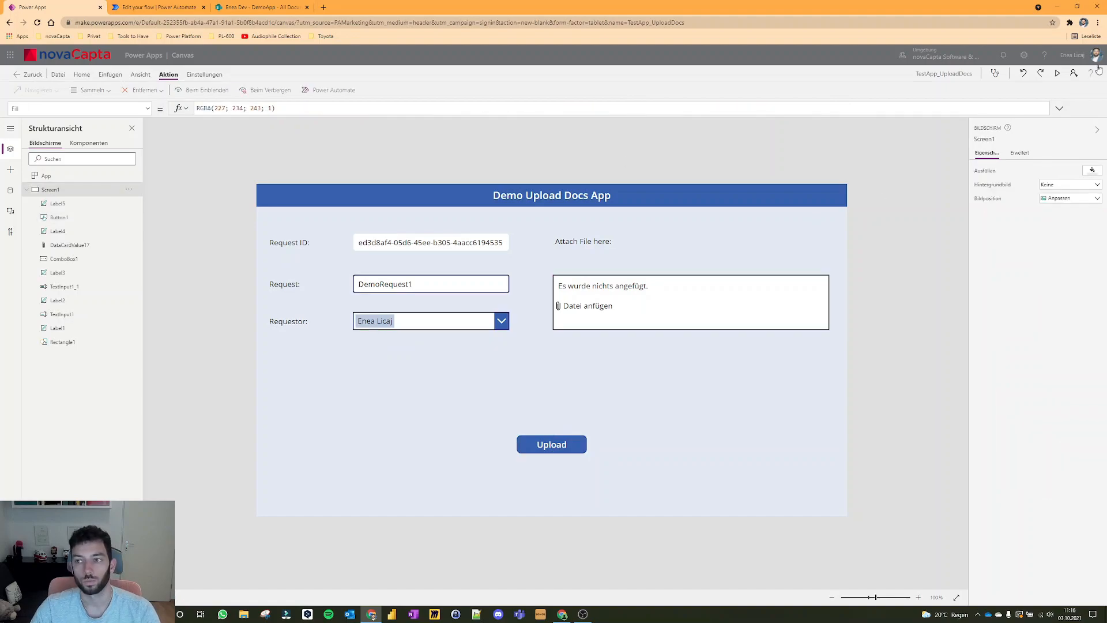
{"action": "left_click", "coordinate": [1057, 74]}
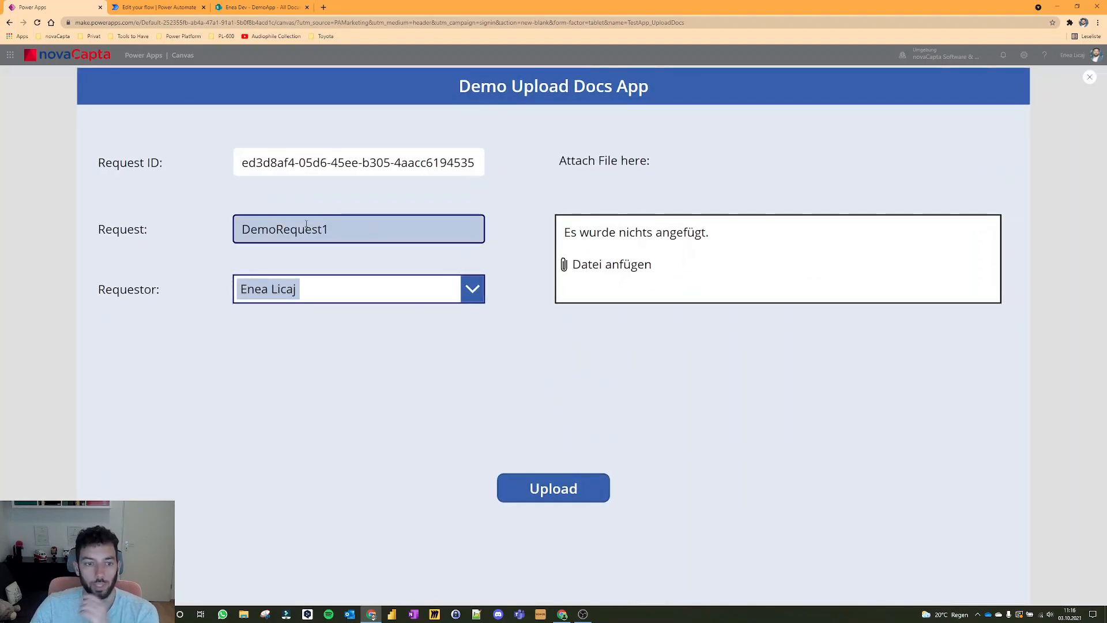
{"action": "left_click", "coordinate": [612, 264]}
{"action": "left_click", "coordinate": [366, 395]}
{"action": "left_click", "coordinate": [600, 589]}
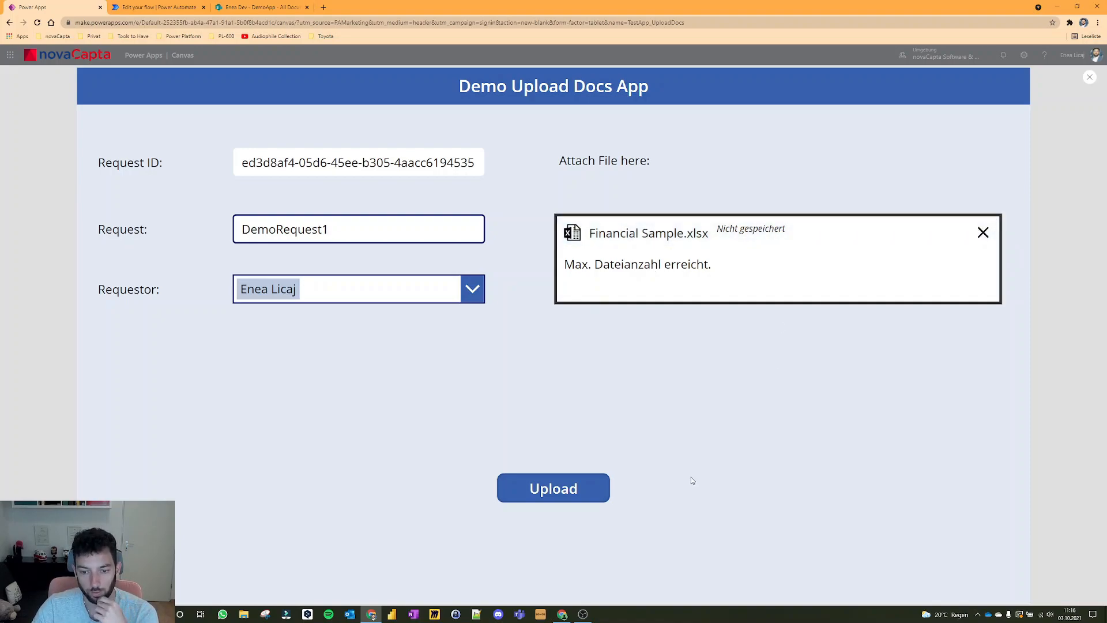
Switch to Power Automate, leave the editor for the CreateFileFlow details page, and dismiss the ready-to-go notice, opting not to show it again.
{"action": "left_click", "coordinate": [157, 7]}
{"action": "left_click", "coordinate": [103, 74]}
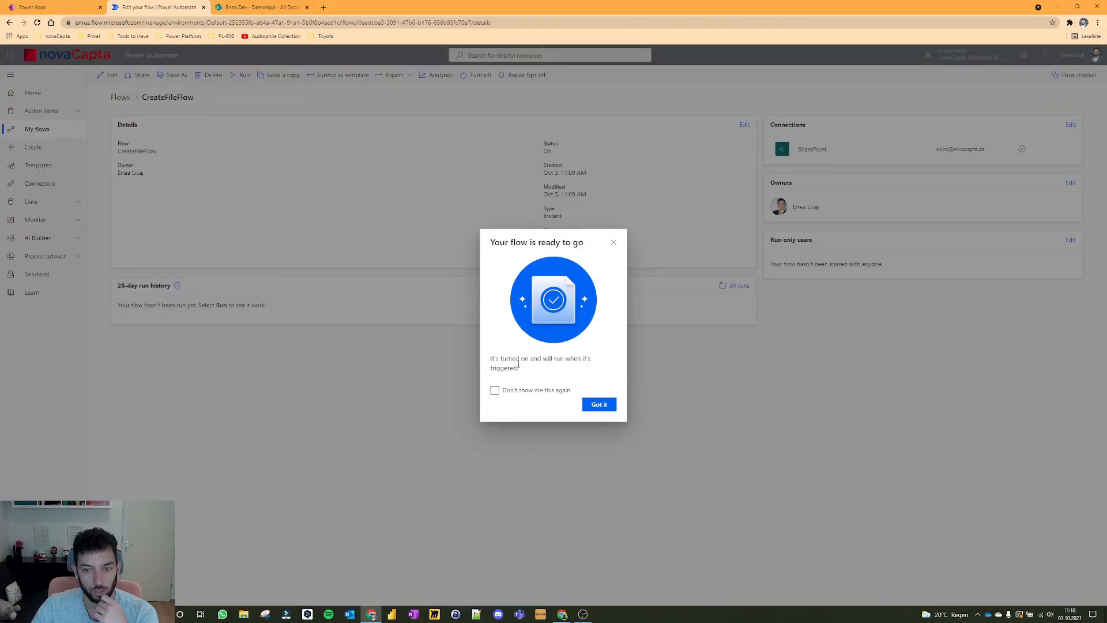
{"action": "left_click", "coordinate": [524, 392]}
{"action": "left_click", "coordinate": [612, 406]}
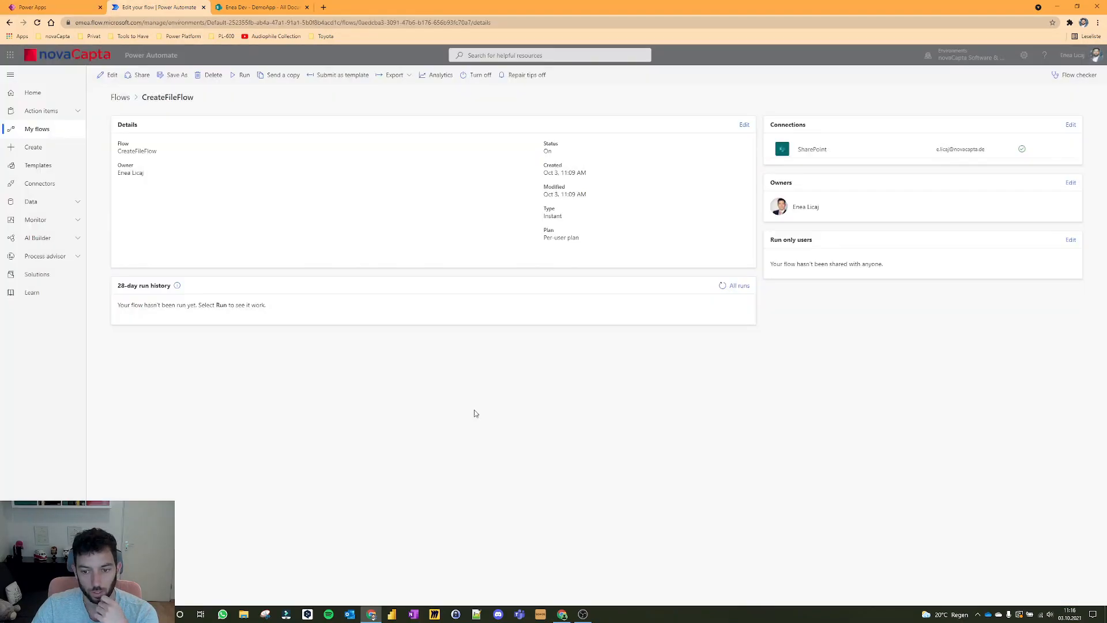
Run the upload from the Power Apps preview, refresh CreateFileFlow's run history in Power Automate, and open the latest run.
{"action": "left_click", "coordinate": [63, 5]}
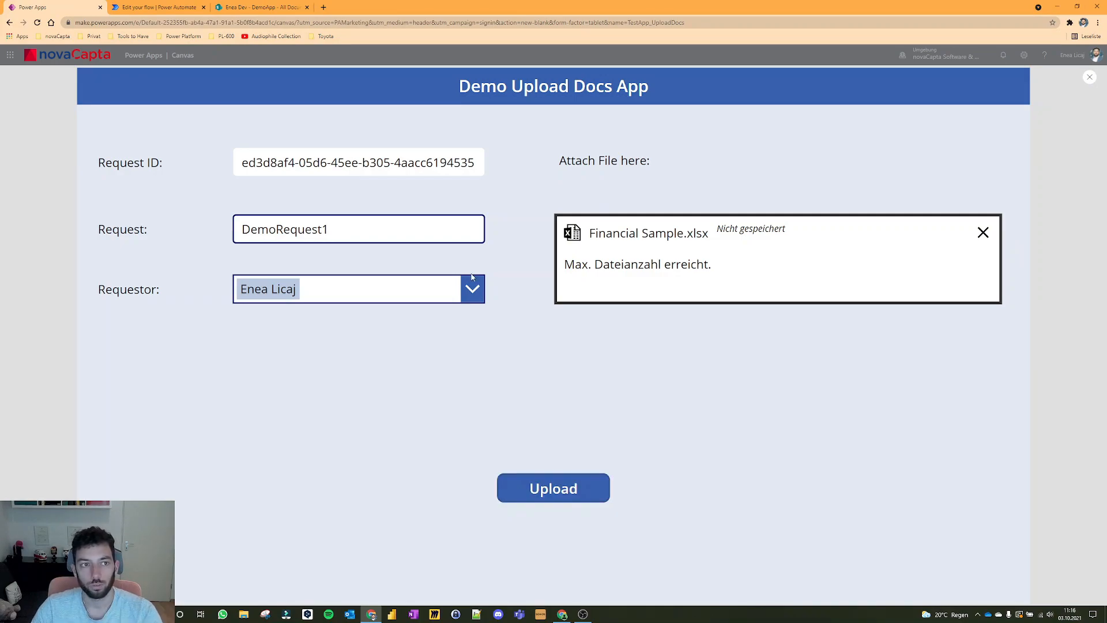
{"action": "left_click", "coordinate": [162, 5]}
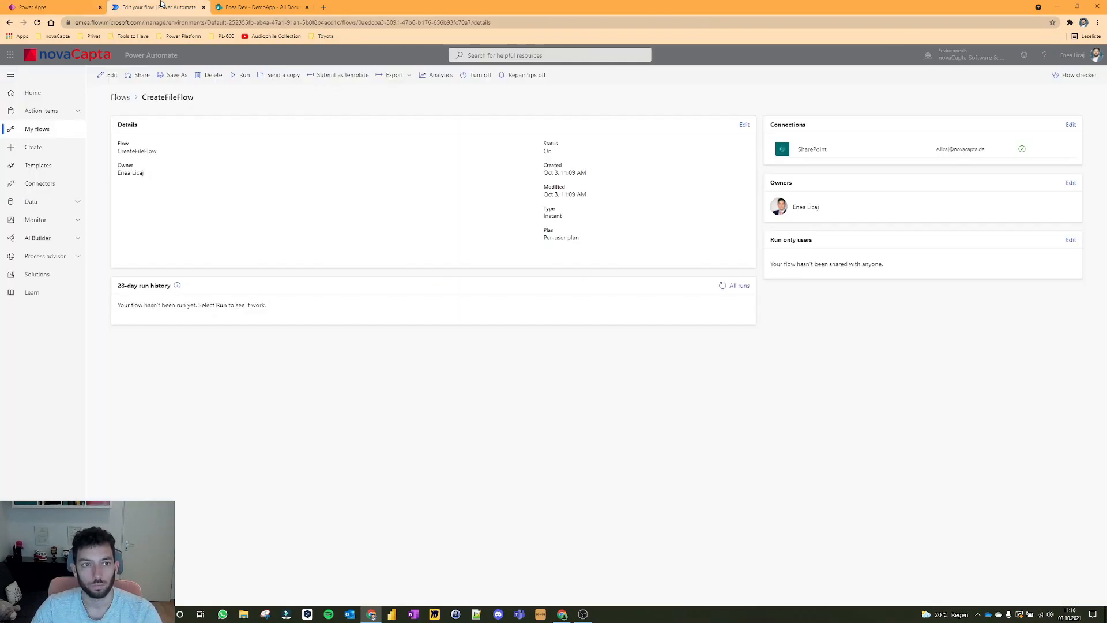
{"action": "left_click", "coordinate": [721, 286]}
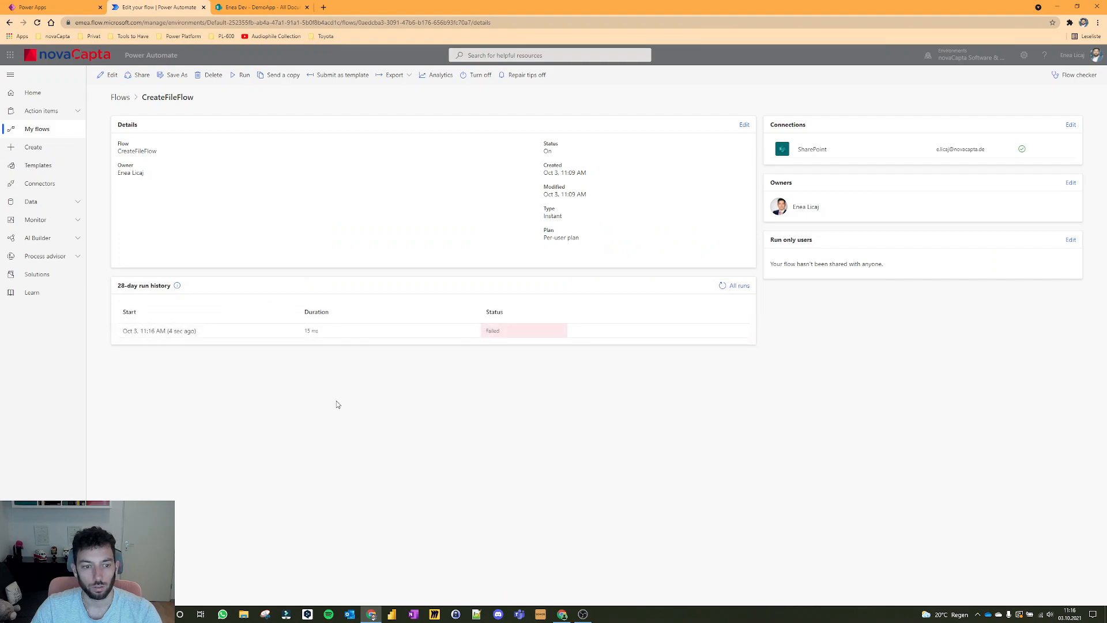
{"action": "left_click", "coordinate": [157, 334]}
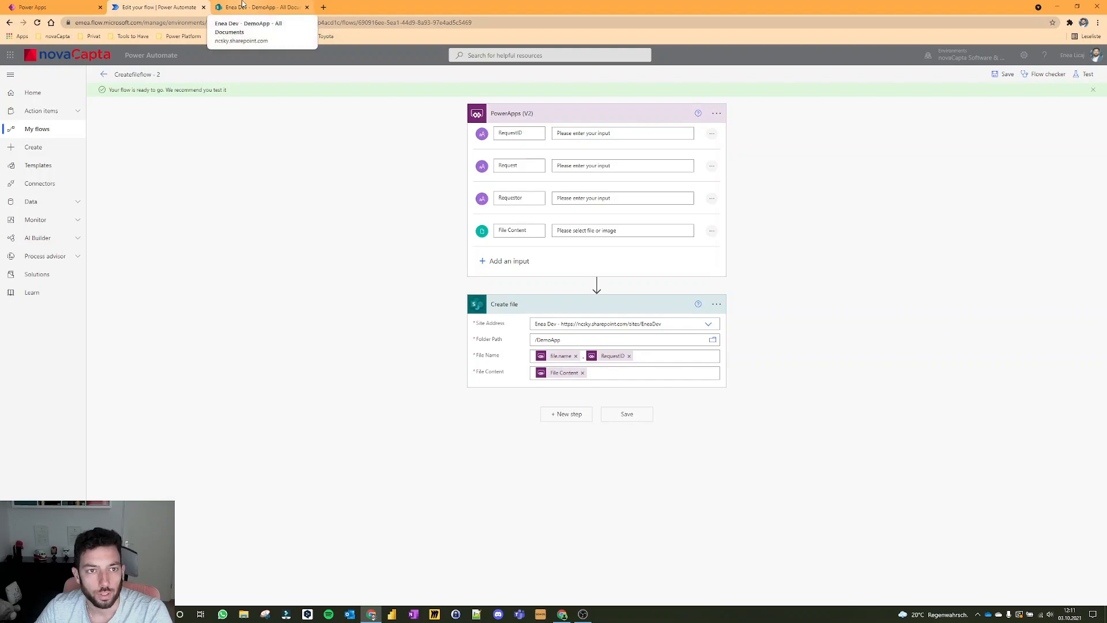
Switch back to Power Apps and set the text of the button below the form to Upload.
{"action": "left_click", "coordinate": [63, 7]}
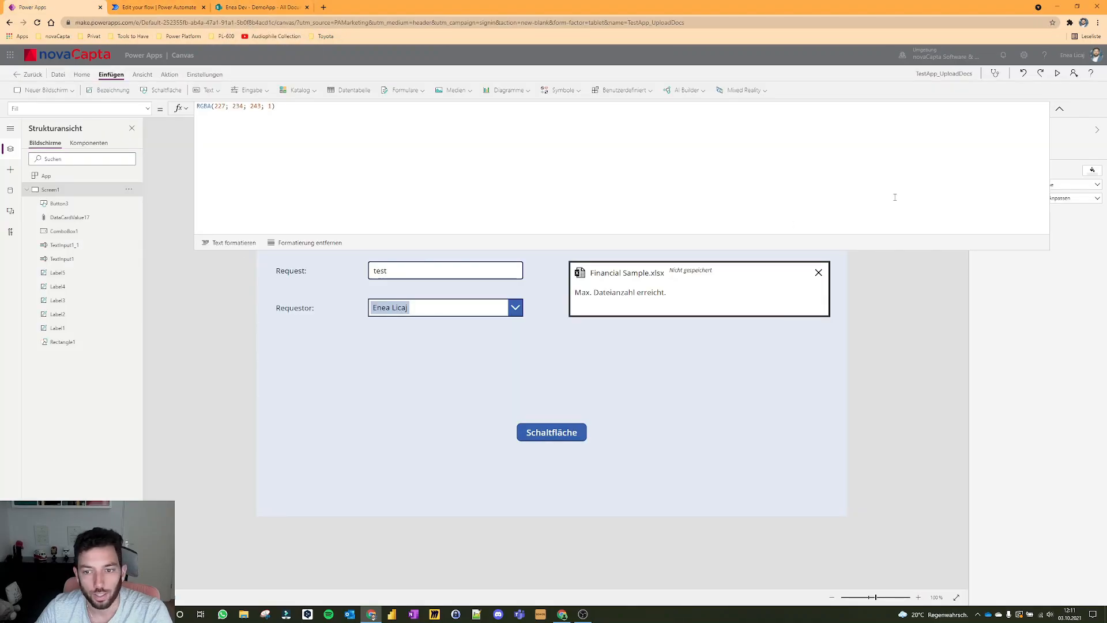
{"action": "left_click", "coordinate": [707, 320]}
{"action": "left_click", "coordinate": [549, 430]}
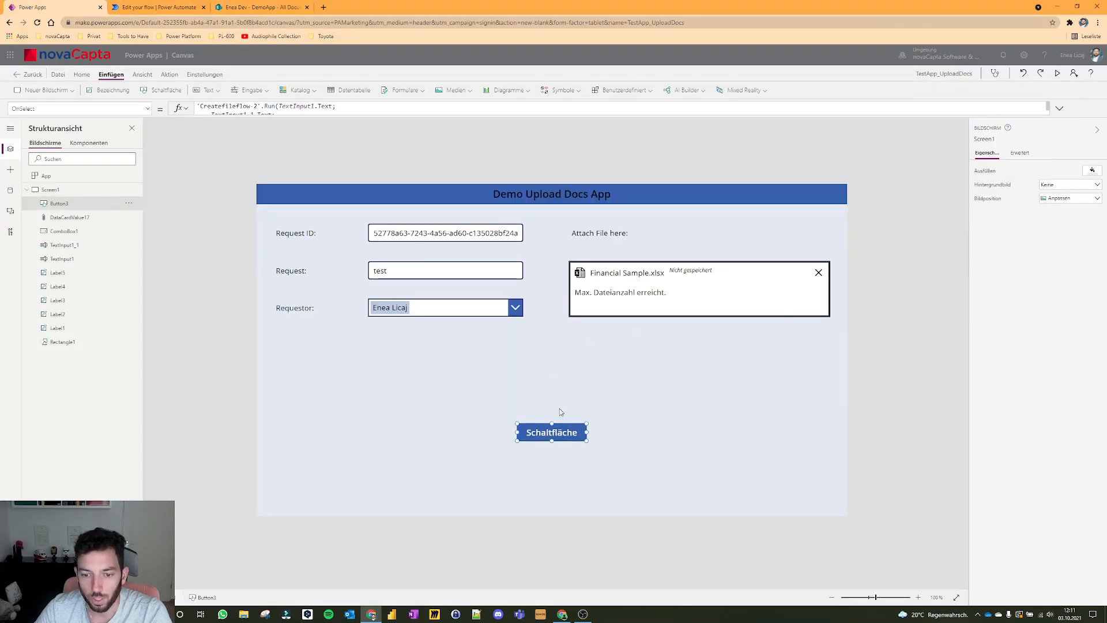
{"action": "left_click", "coordinate": [1055, 171]}
{"action": "type", "text": "Upload"}
{"action": "left_click", "coordinate": [944, 180]}
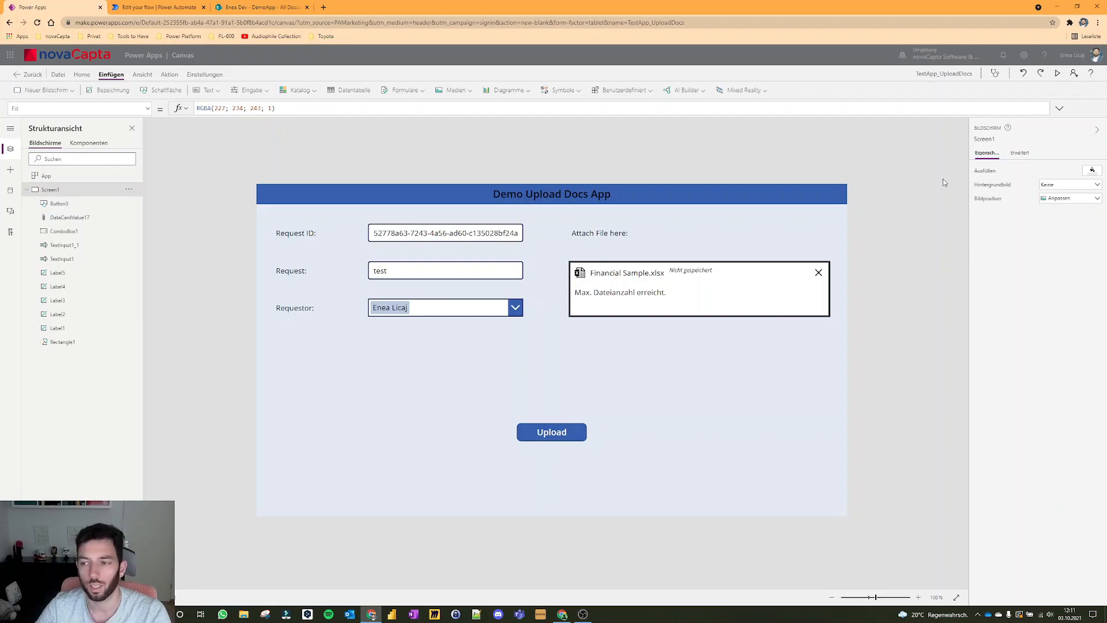
Expand the Upload button's OnSelect formula and examine the parameters that 'Createfileflow-2'.Run expects.
{"action": "left_click", "coordinate": [557, 430]}
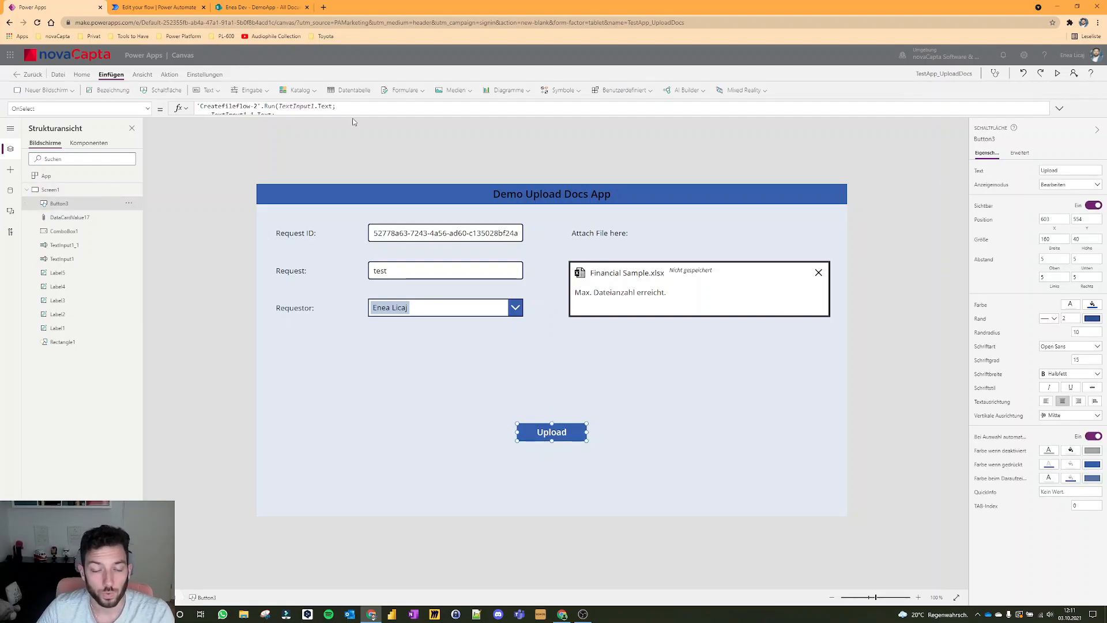
{"action": "left_click_drag", "start_coordinate": [353, 117], "coordinate": [371, 219]}
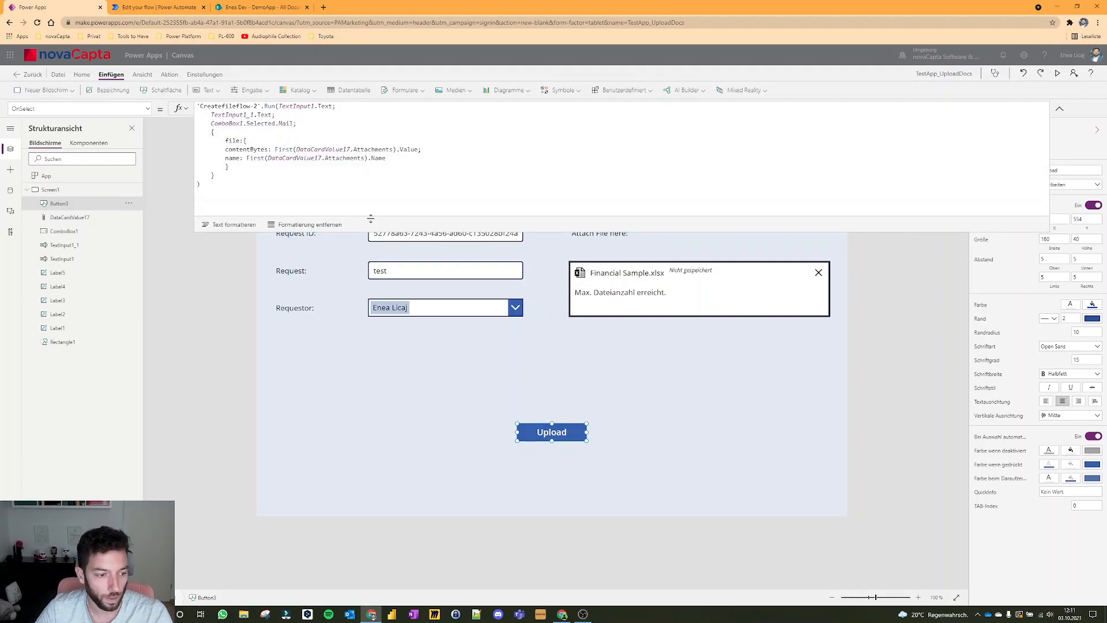
{"action": "left_click", "coordinate": [233, 134]}
{"action": "left_click_drag", "start_coordinate": [225, 141], "coordinate": [248, 140]}
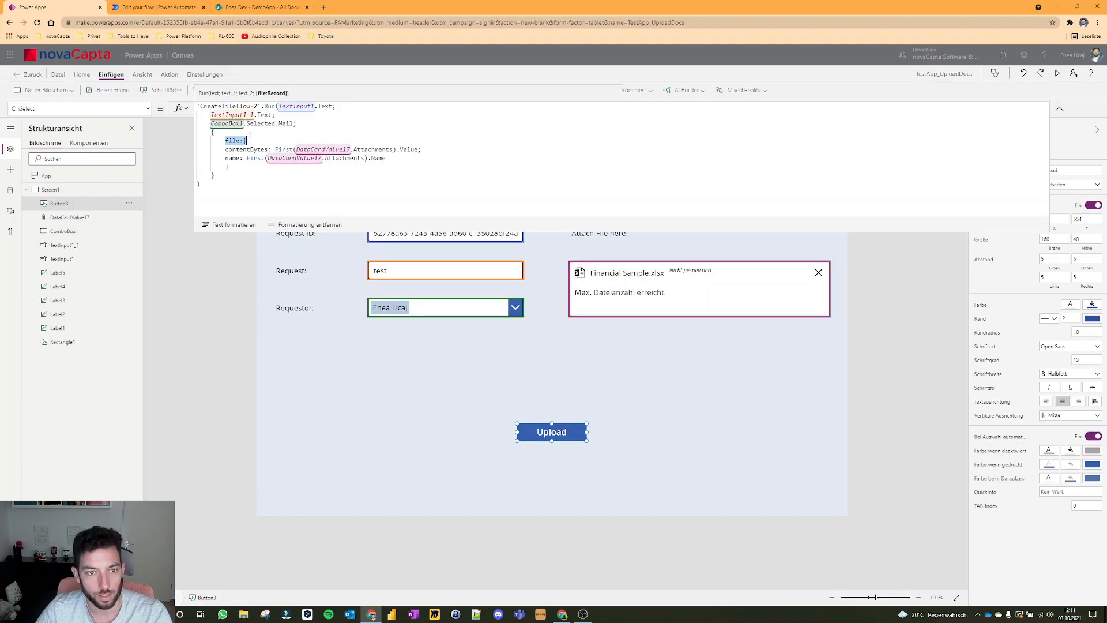
{"action": "left_click", "coordinate": [275, 137]}
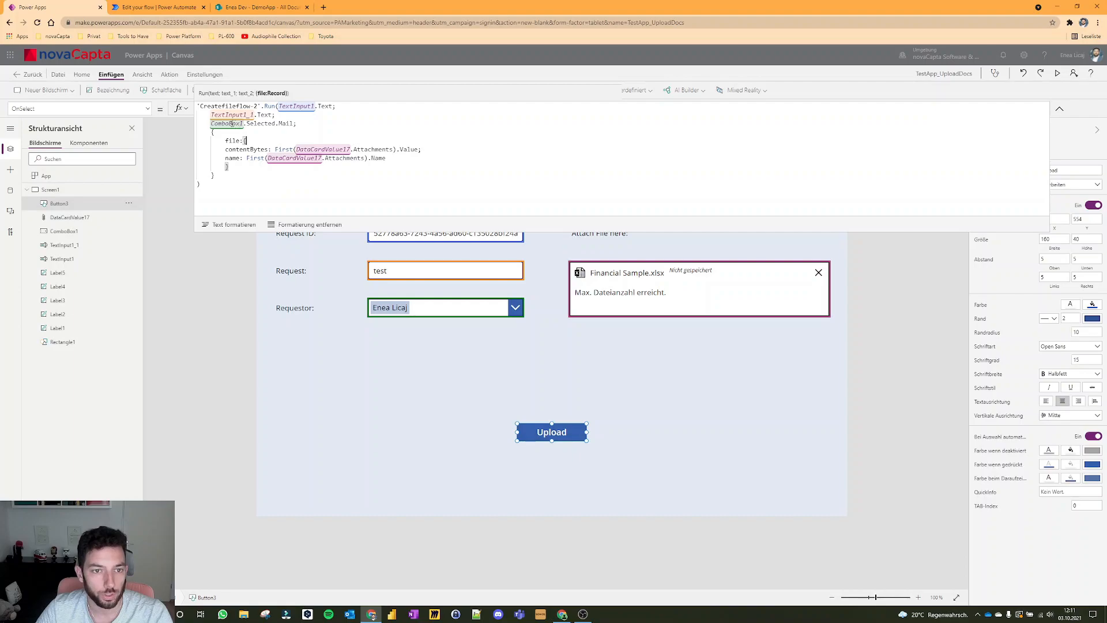
{"action": "left_click", "coordinate": [278, 106]}
{"action": "left_click", "coordinate": [337, 106]}
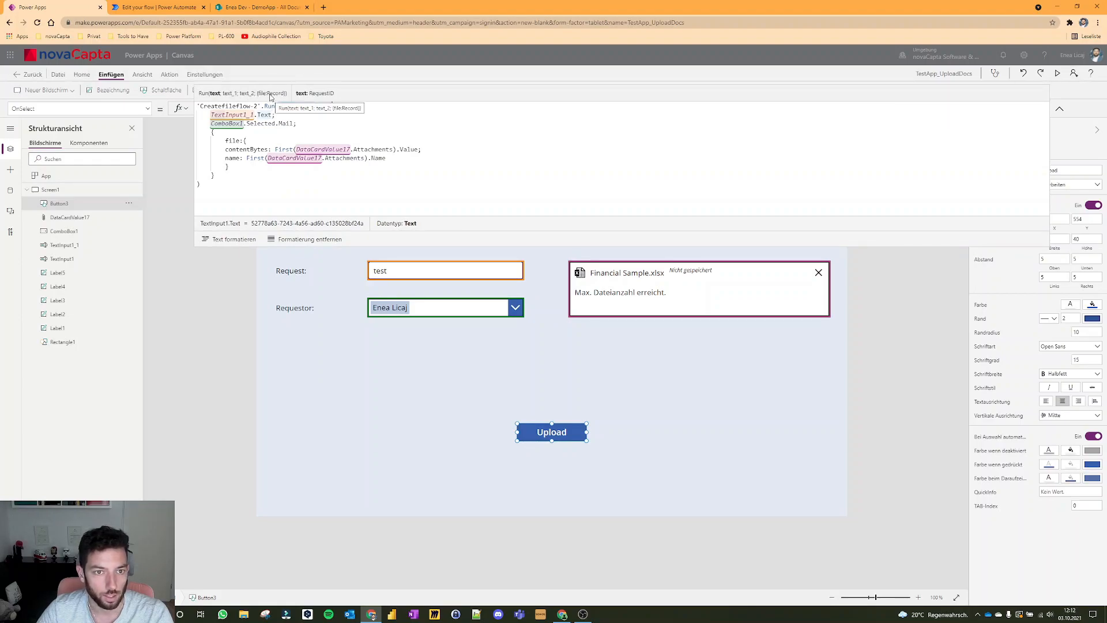
Examine how the formula nests contentBytes and name inside the file record and how its brackets close, and collapse the formula.
{"action": "left_click", "coordinate": [245, 140]}
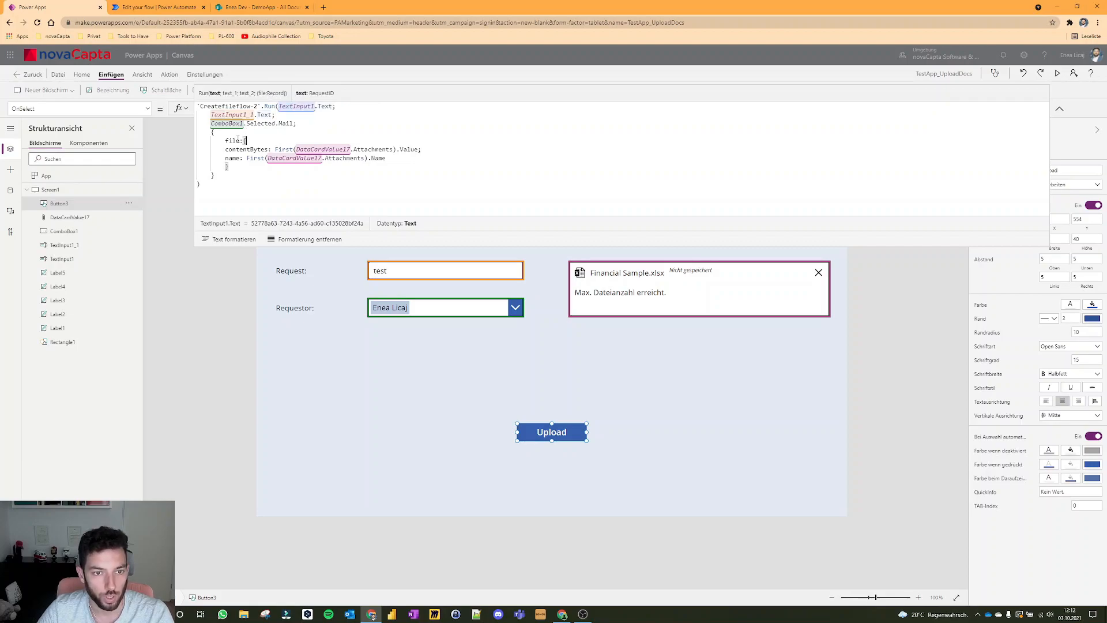
{"action": "left_click_drag", "start_coordinate": [225, 140], "coordinate": [246, 141]}
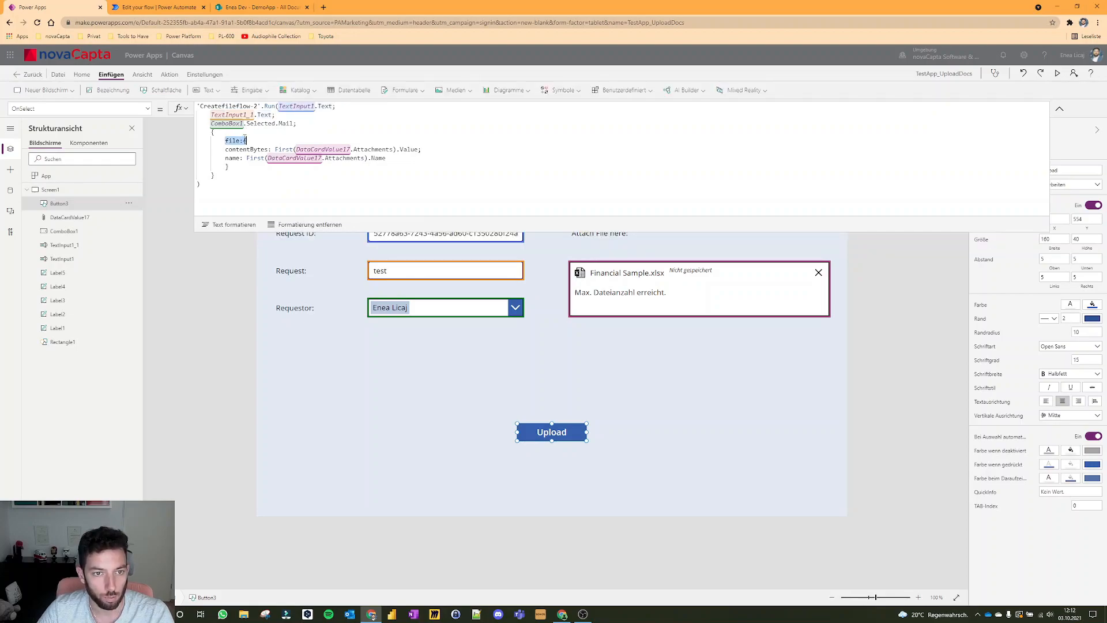
{"action": "left_click_drag", "start_coordinate": [226, 150], "coordinate": [389, 159]}
{"action": "left_click", "coordinate": [390, 159]}
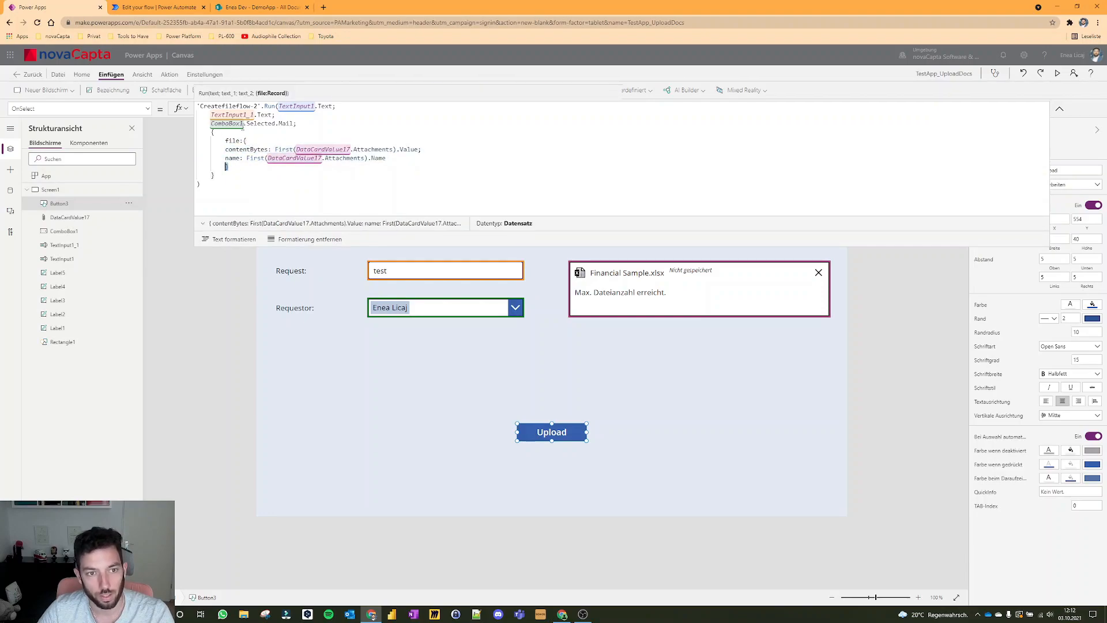
{"action": "left_click", "coordinate": [214, 133]}
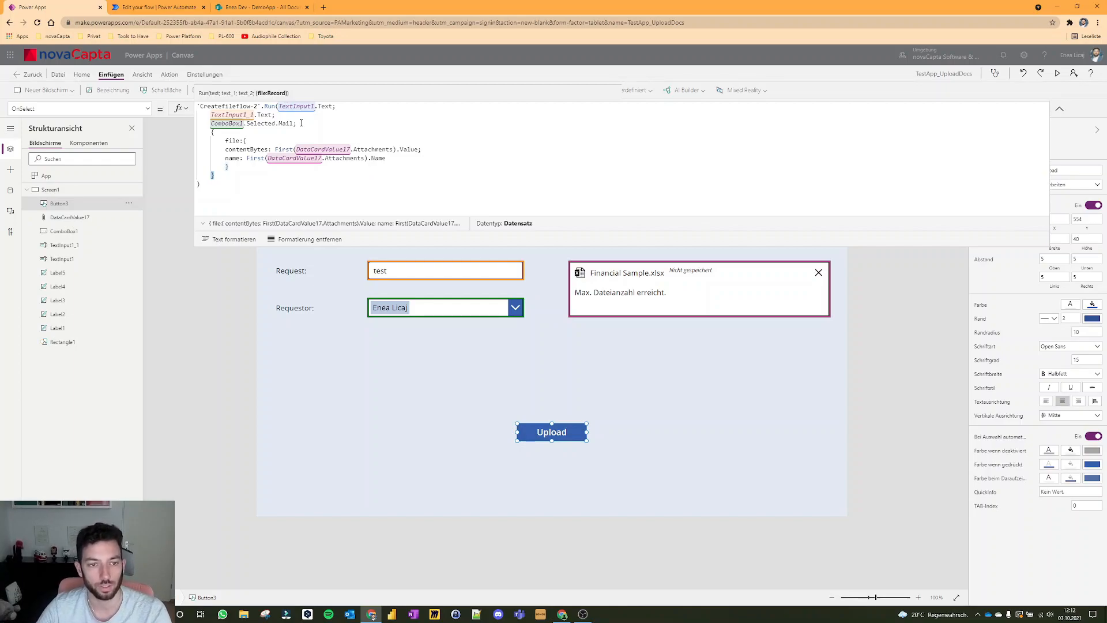
{"action": "left_click", "coordinate": [208, 185]}
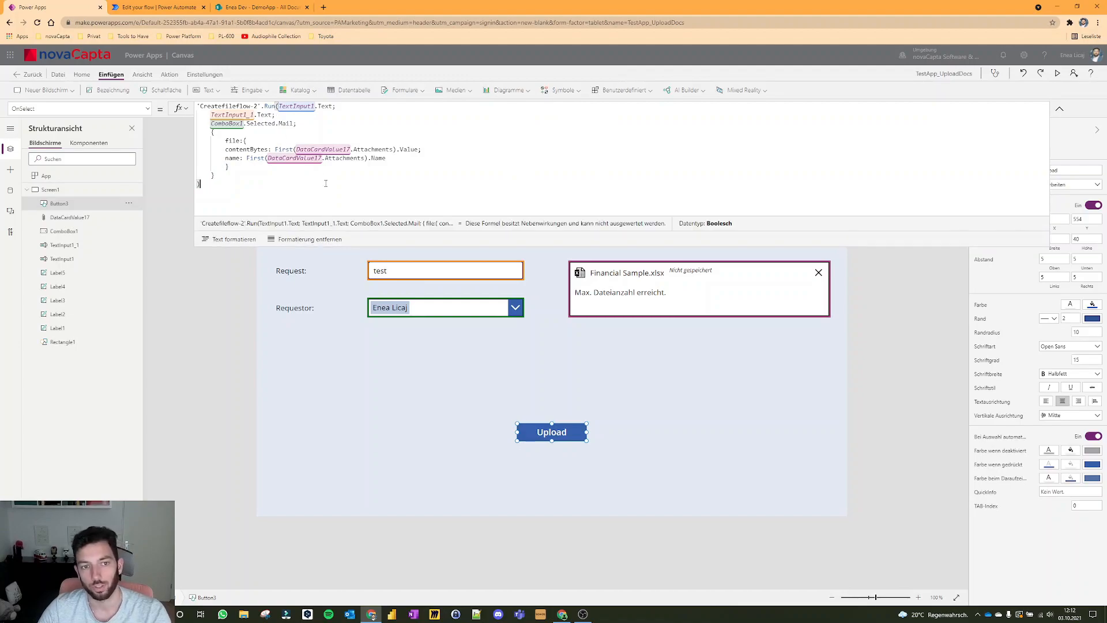
{"action": "left_click", "coordinate": [1060, 109]}
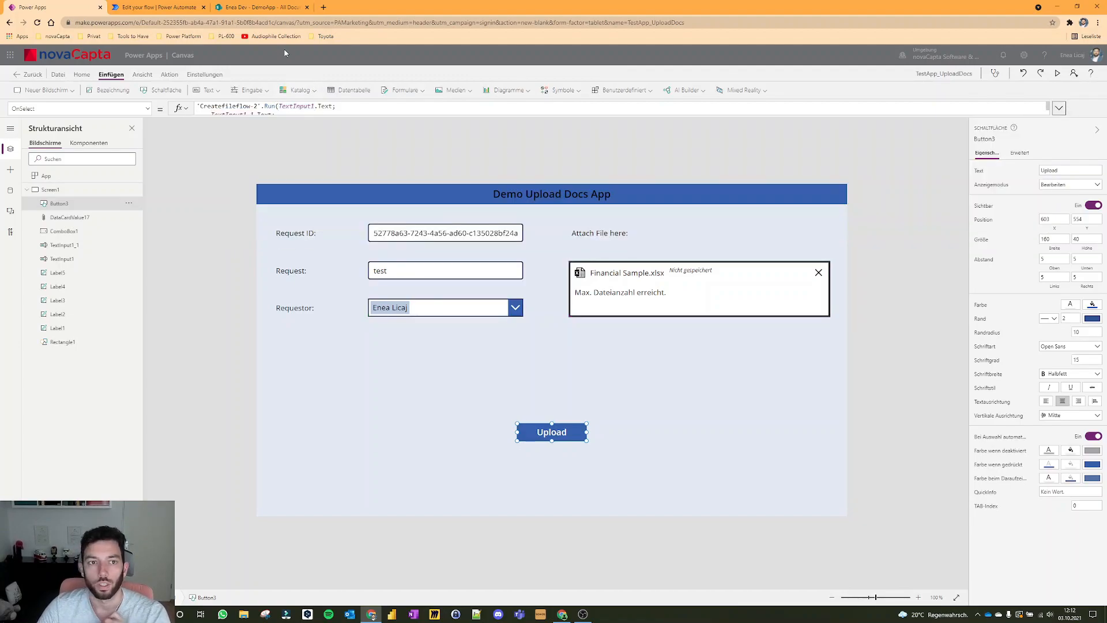
Switch to Power Automate and add a SharePoint Update file properties action after Create file in Createfileflow - 2.
{"action": "left_click", "coordinate": [154, 6]}
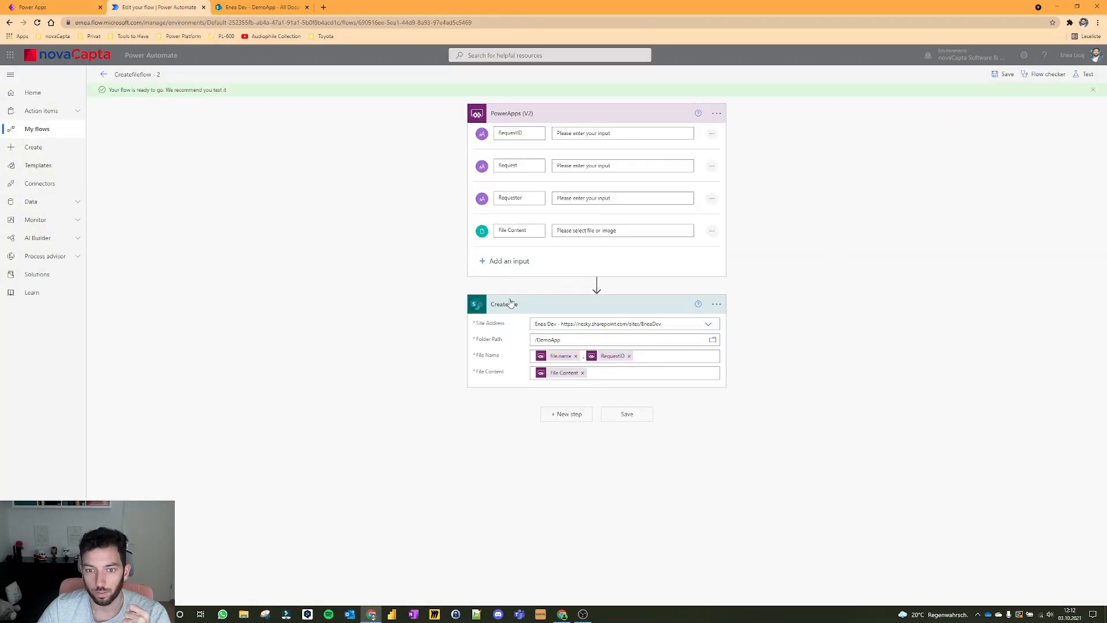
{"action": "left_click", "coordinate": [574, 412]}
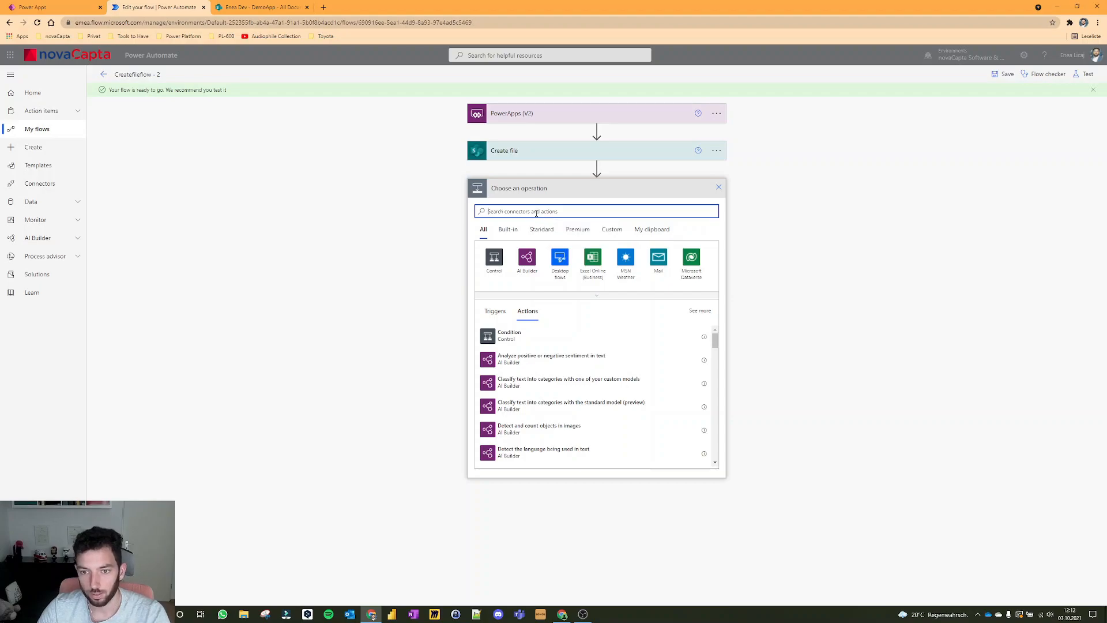
{"action": "type", "text": "update file content"}
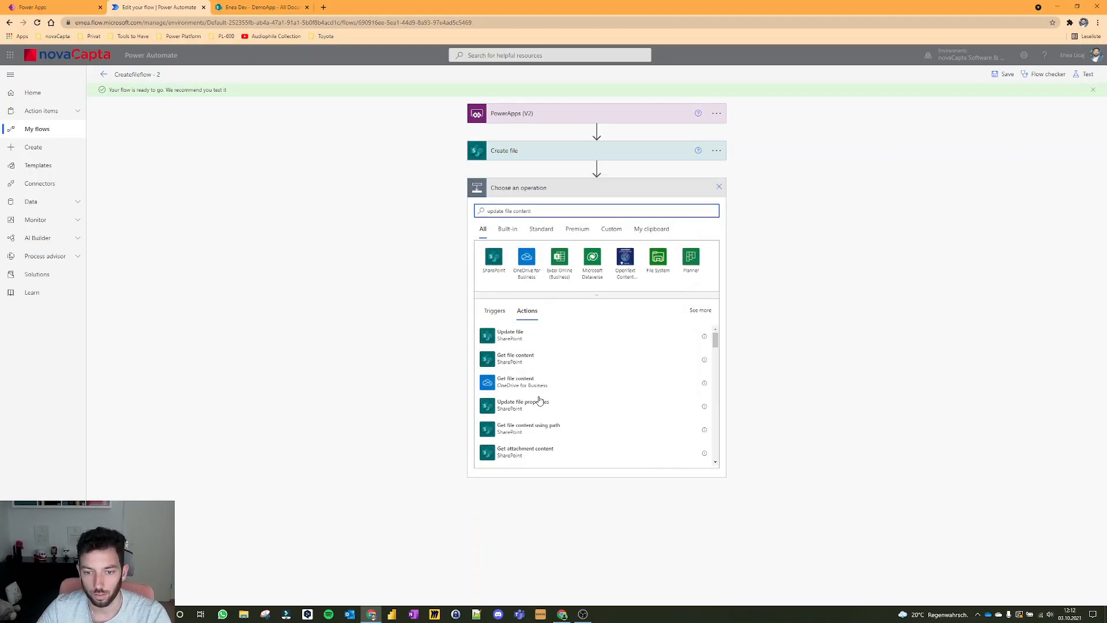
{"action": "left_click", "coordinate": [522, 359]}
Point Update file properties to Create file's SharePoint site and the DemoApp library, with ItemId from Create file as the Id.
{"action": "left_click", "coordinate": [627, 207]}
{"action": "left_click", "coordinate": [580, 276]}
{"action": "left_click", "coordinate": [577, 223]}
{"action": "left_click", "coordinate": [577, 237]}
{"action": "left_click", "coordinate": [767, 345]}
Map the RequestID and Request properties to the PowerApps trigger's RequestID and Request inputs.
{"action": "left_click", "coordinate": [555, 280]}
{"action": "left_click", "coordinate": [790, 336]}
{"action": "type", "text": "req"}
{"action": "left_click", "coordinate": [770, 375]}
{"action": "left_click", "coordinate": [555, 295]}
{"action": "type", "text": "req"}
{"action": "left_click", "coordinate": [770, 415]}
Set Requestor Claims to the trigger's Requestor input as a custom value, and save the flow.
{"action": "left_click", "coordinate": [555, 315]}
{"action": "left_click", "coordinate": [576, 329]}
{"action": "left_click", "coordinate": [790, 371]}
{"action": "type", "text": "req"}
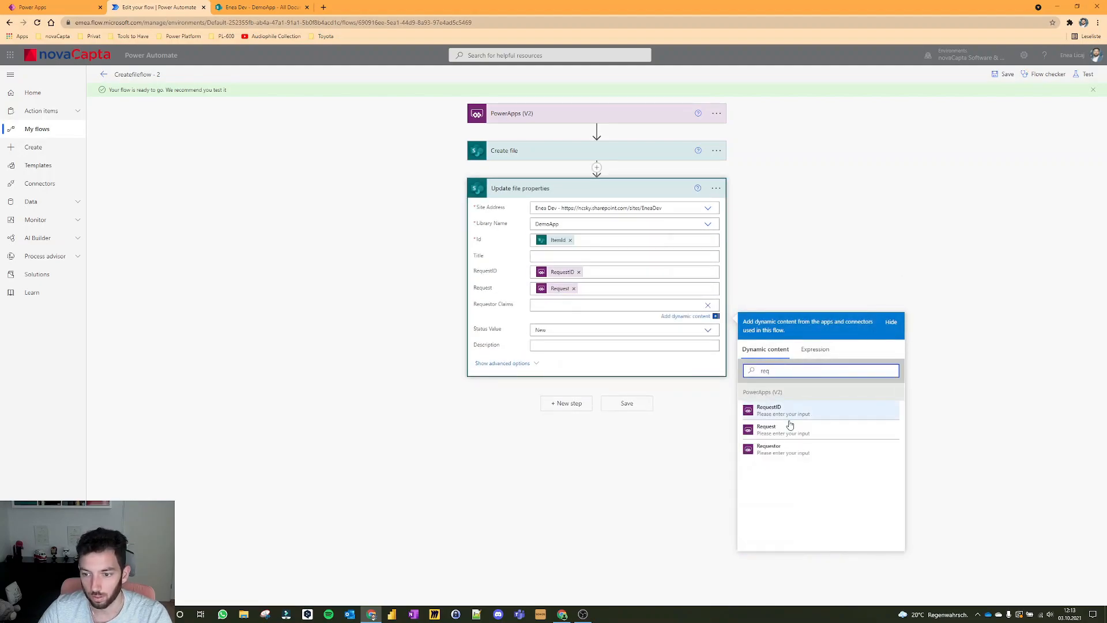
{"action": "left_click", "coordinate": [775, 448]}
{"action": "left_click", "coordinate": [615, 404]}
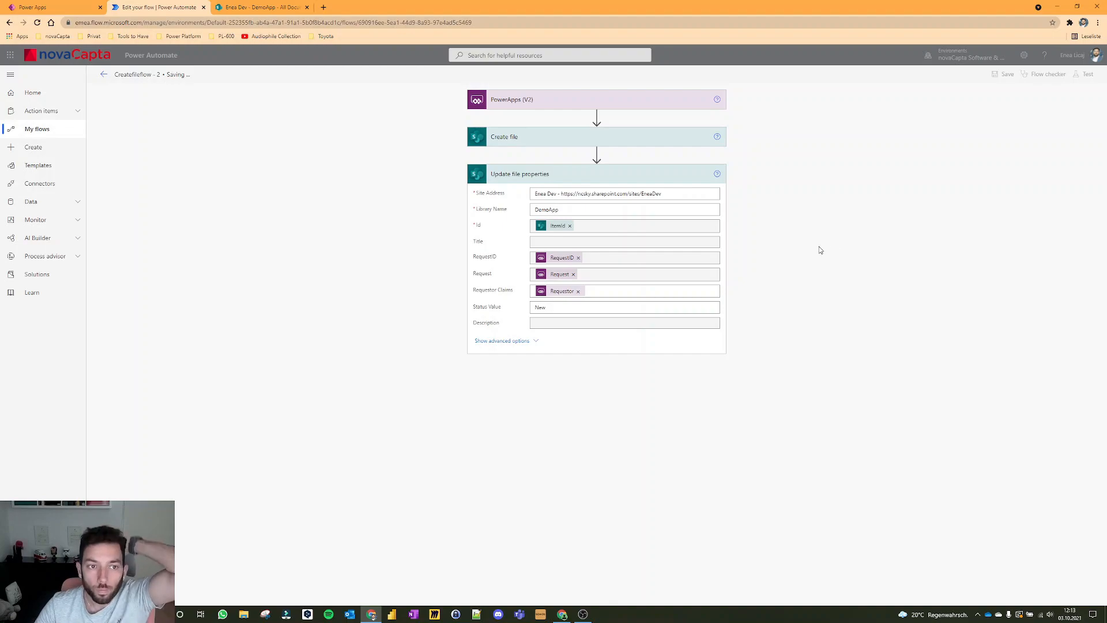
Preview the app in Power Apps, change the Request text to Test1, and upload the attached Financial Sample.xlsx.
{"action": "left_click", "coordinate": [237, 7]}
{"action": "left_click", "coordinate": [75, 7]}
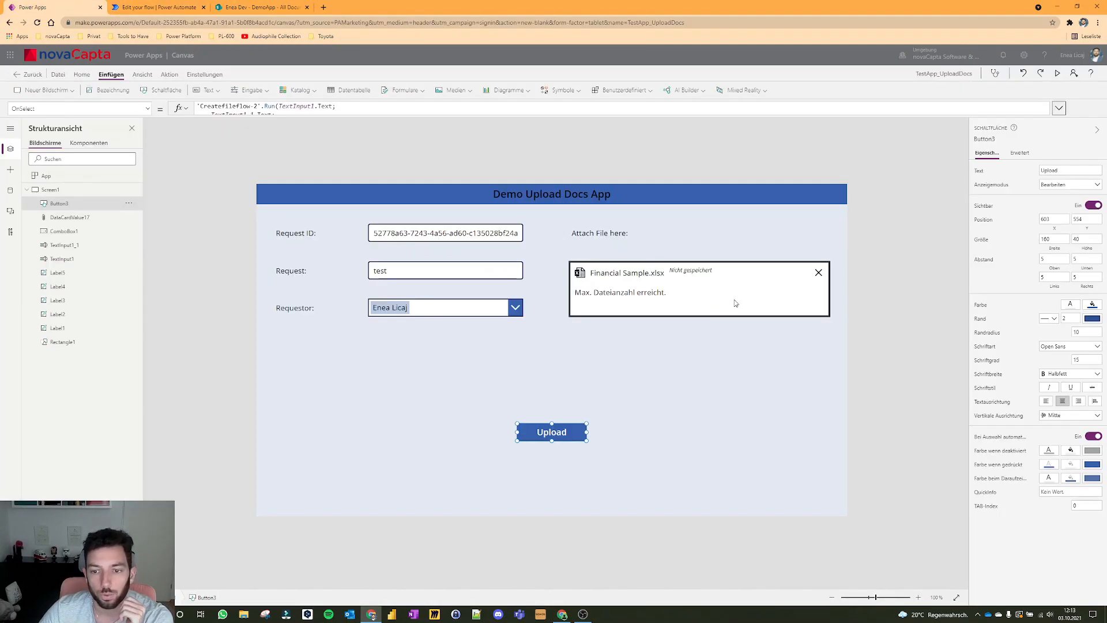
{"action": "left_click", "coordinate": [1058, 74]}
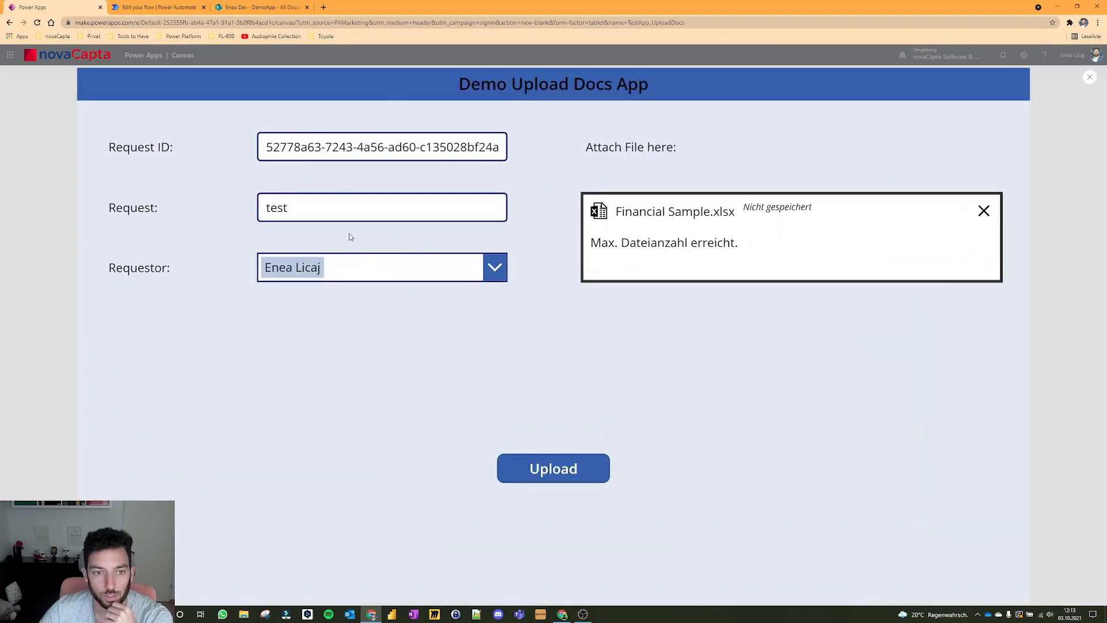
{"action": "left_click", "coordinate": [318, 215]}
{"action": "key", "text": "BackSpace"}
{"action": "key", "text": "BackSpace"}
{"action": "key", "text": "BackSpace"}
{"action": "key", "text": "BackSpace"}
{"action": "type", "text": "Test1"}
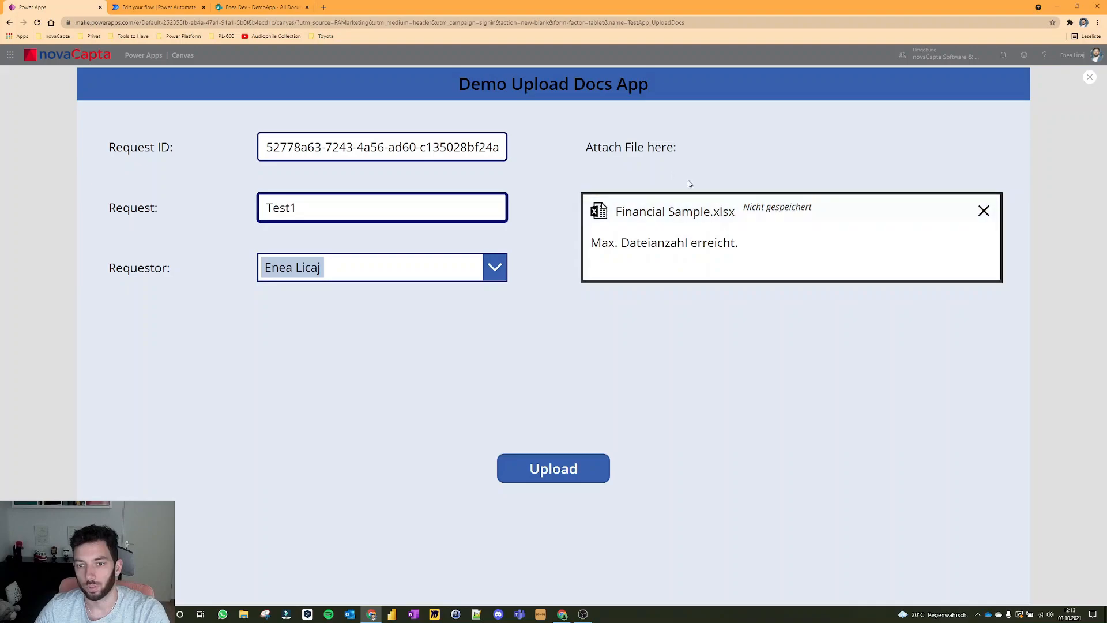
{"action": "left_click", "coordinate": [578, 466]}
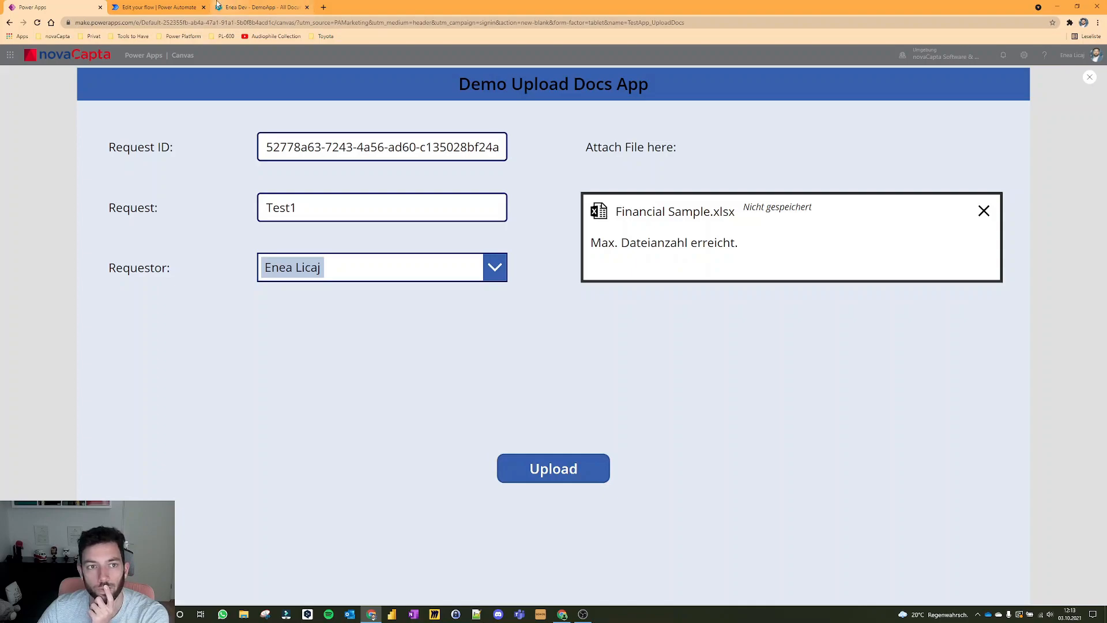
Switch to Power Automate, open the latest run of Createfileflow - 2, and examine the Create file action's inputs and outputs.
{"action": "left_click", "coordinate": [165, 6]}
{"action": "left_click", "coordinate": [102, 75]}
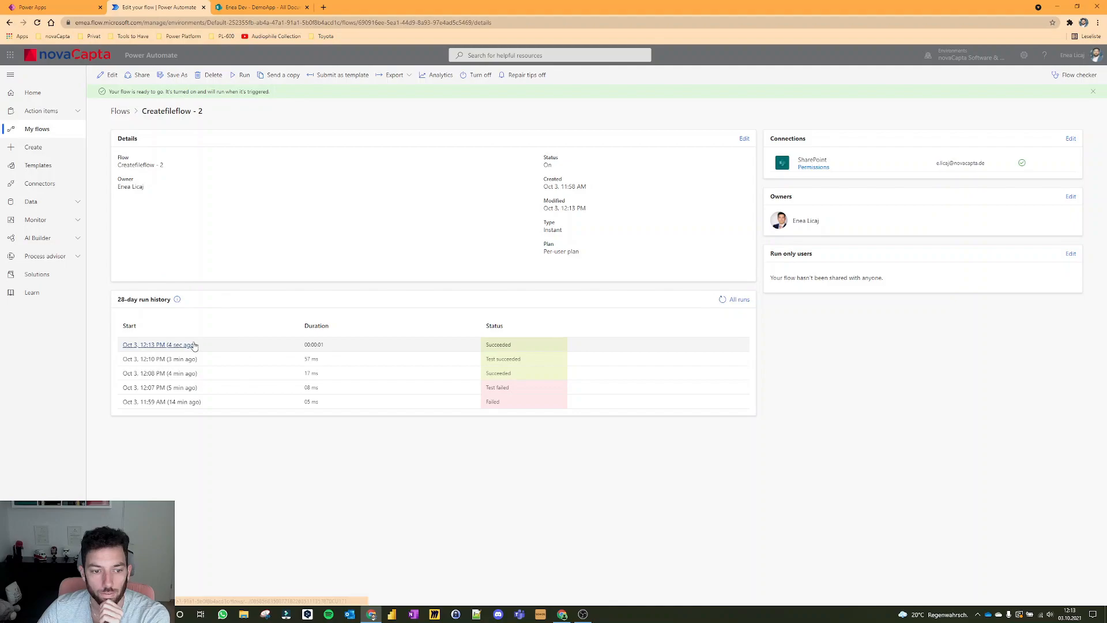
{"action": "left_click", "coordinate": [189, 345]}
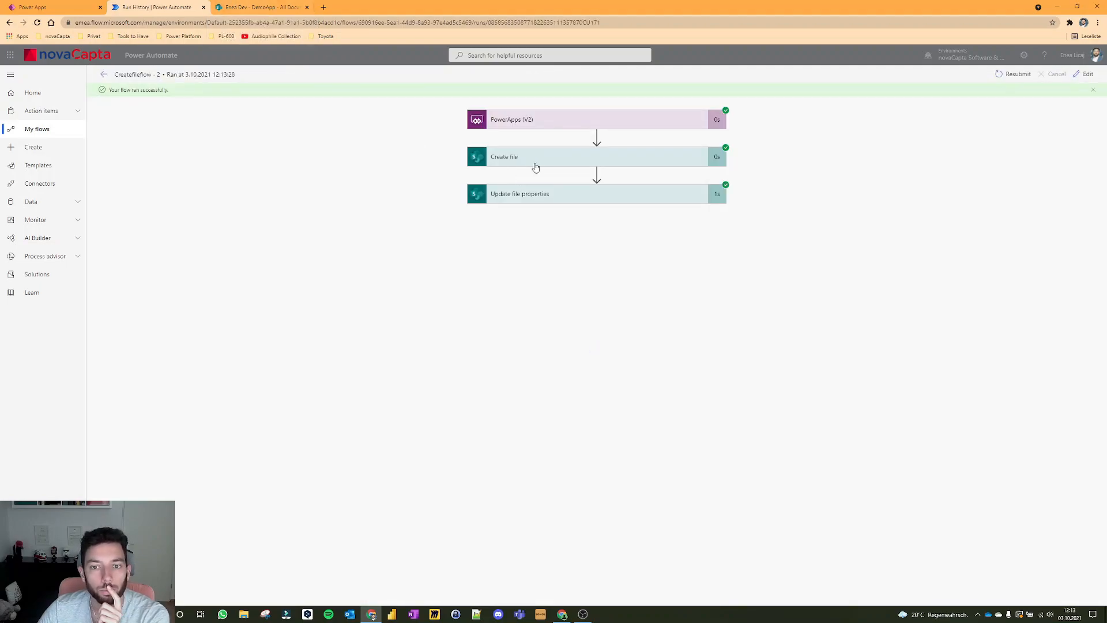
{"action": "left_click", "coordinate": [572, 165]}
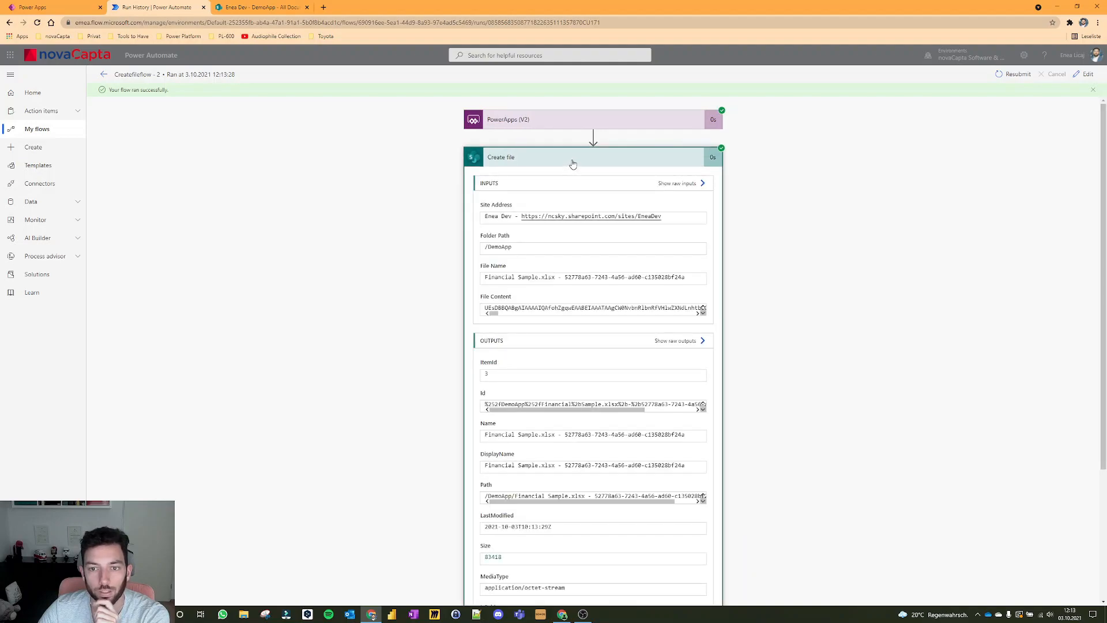
Collapse the Create file action and examine the Update file properties action of the run.
{"action": "left_click", "coordinate": [559, 163]}
{"action": "left_click", "coordinate": [568, 202]}
{"action": "left_click", "coordinate": [537, 200]}
Switch to the SharePoint DemoApp library, reload it, and widen the Name column to show the uploaded file's full name.
{"action": "left_click", "coordinate": [261, 7]}
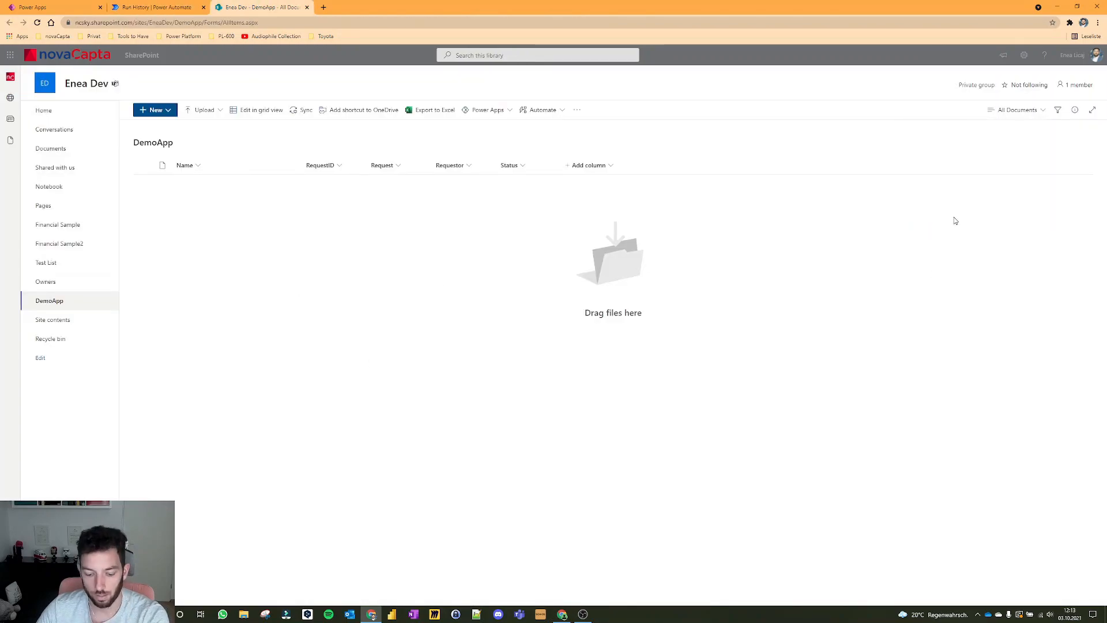
{"action": "key", "text": "F5"}
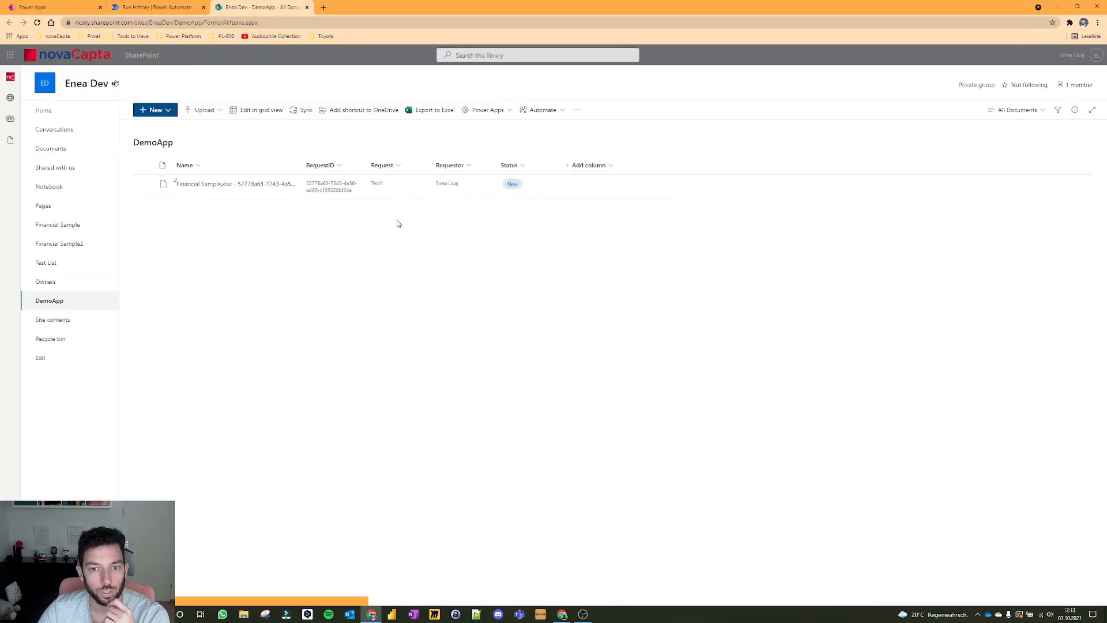
{"action": "left_click_drag", "start_coordinate": [361, 171], "coordinate": [420, 172]}
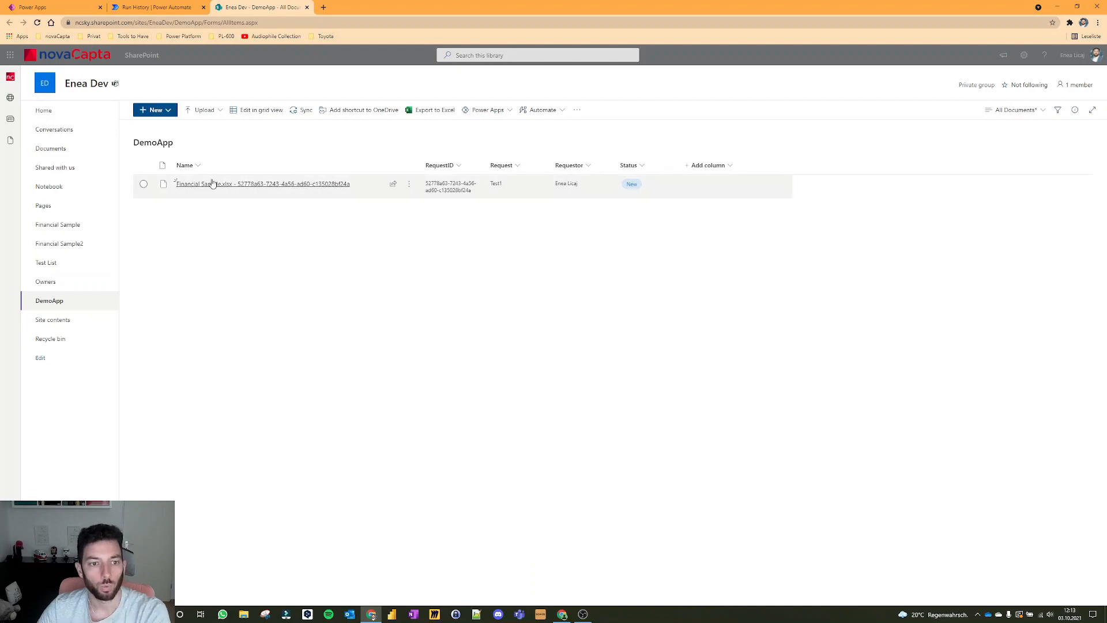
{"action": "mouse_move", "coordinate": [201, 190]}
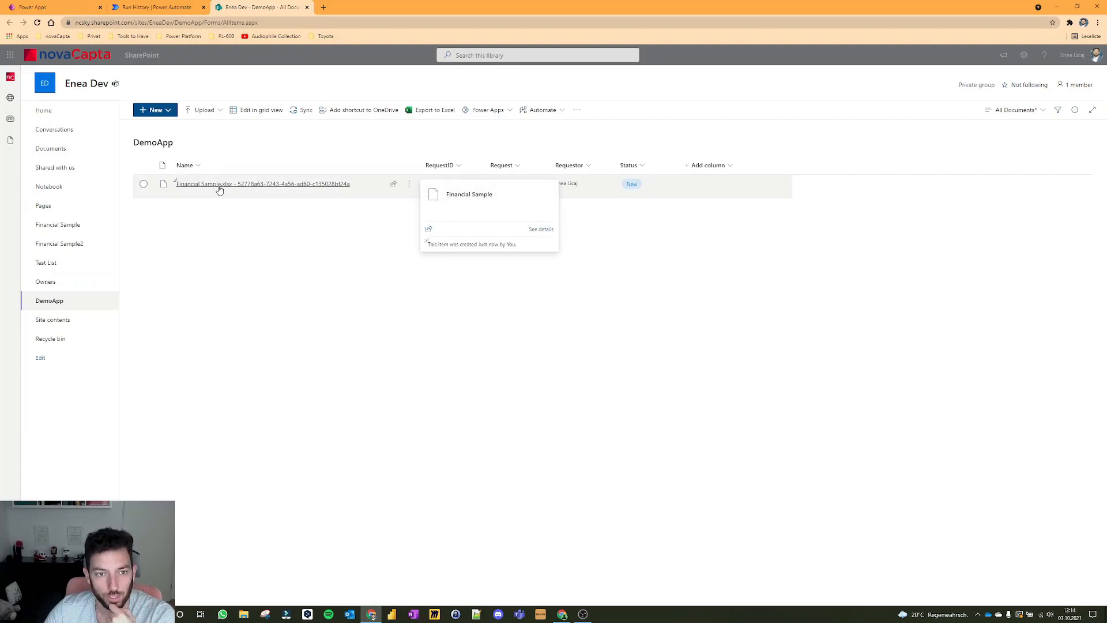
Switch back to Power Automate and open the Createfileflow - 2 flow for editing.
{"action": "left_click", "coordinate": [148, 6]}
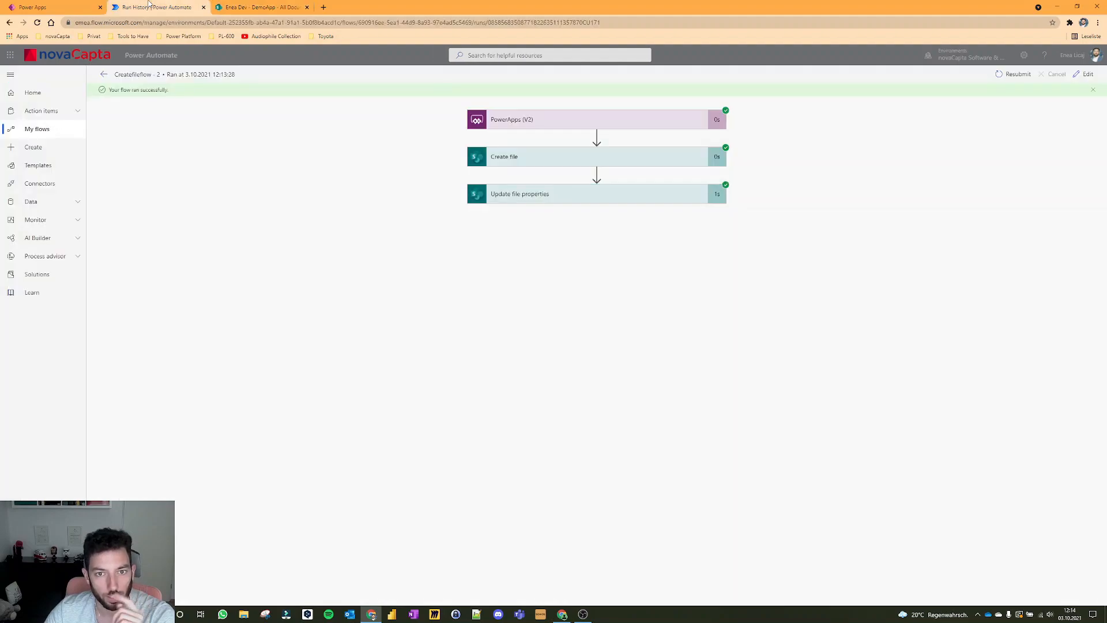
{"action": "left_click", "coordinate": [48, 7]}
{"action": "left_click", "coordinate": [155, 7]}
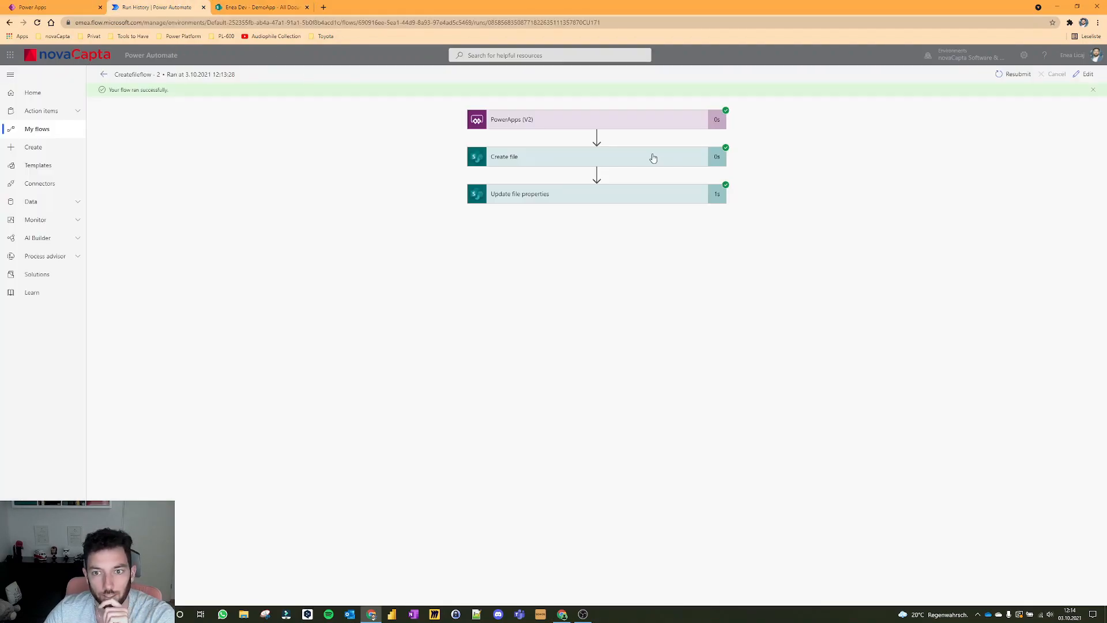
{"action": "left_click", "coordinate": [1087, 75]}
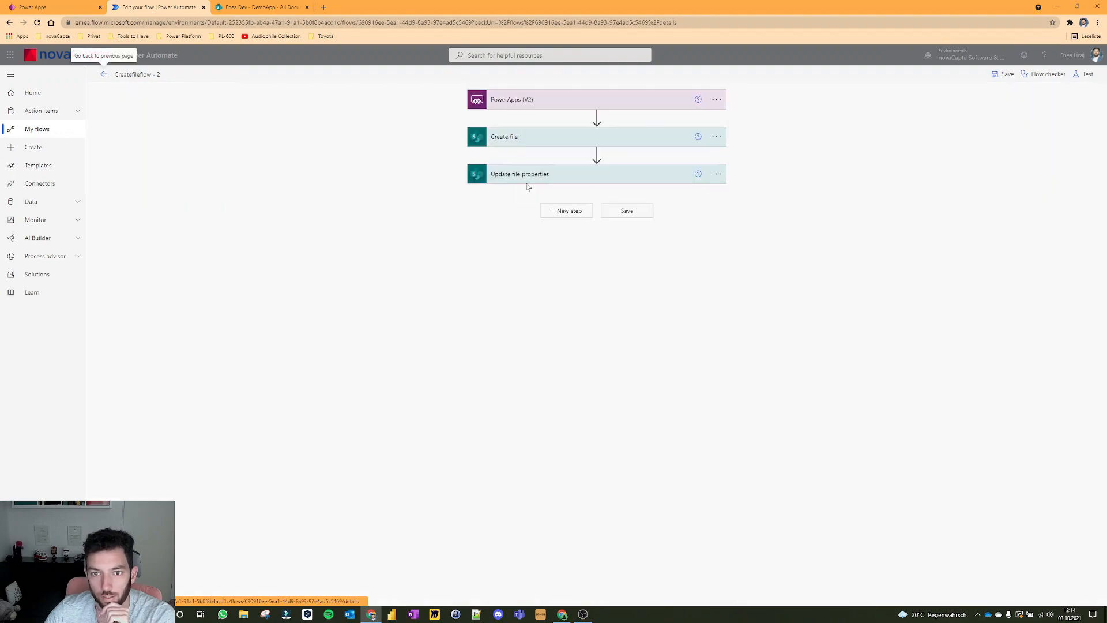
Rearrange the Create file action's File Name to the trigger's RequestID, " - " and file.name, and save the flow.
{"action": "left_click", "coordinate": [530, 142]}
{"action": "left_click", "coordinate": [584, 191]}
{"action": "key", "text": "Delete"}
{"action": "key", "text": "Delete"}
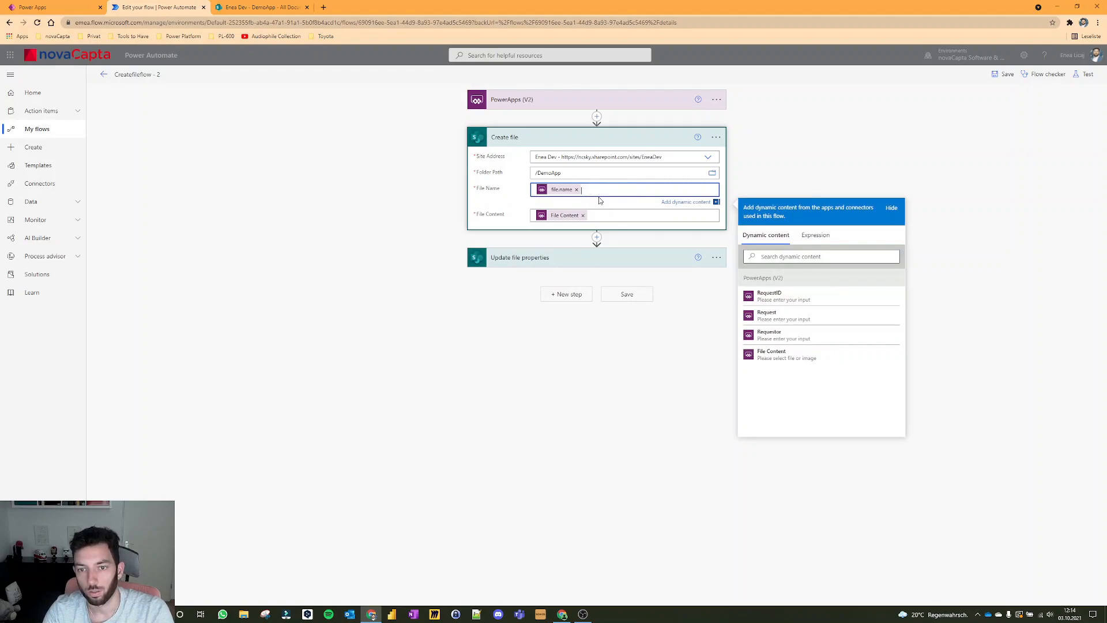
{"action": "left_click", "coordinate": [783, 295]}
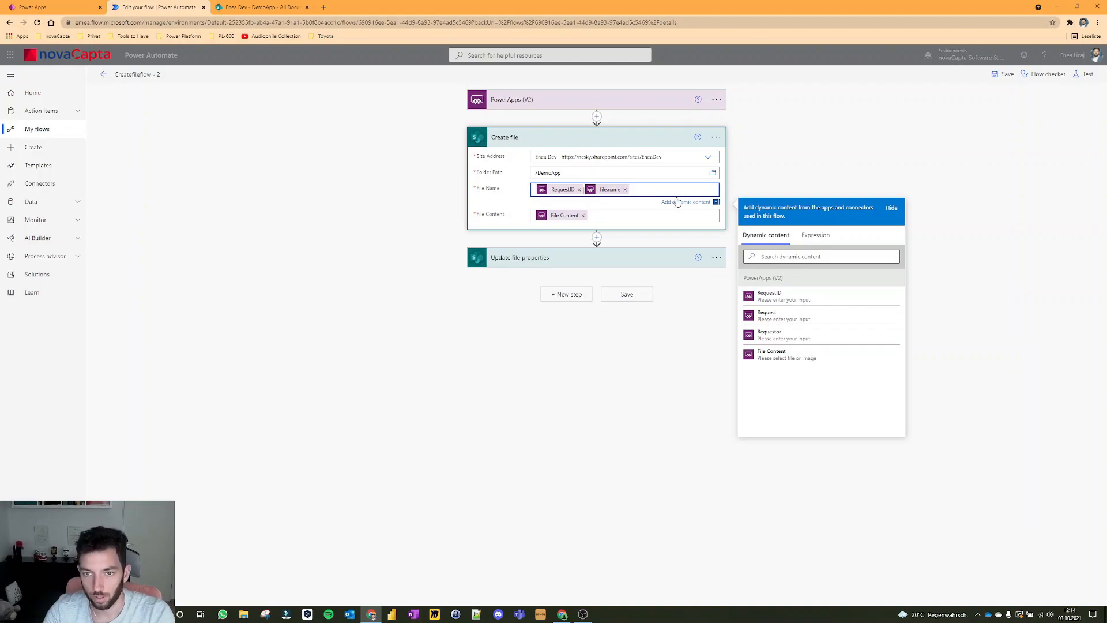
{"action": "type", "text": "_"}
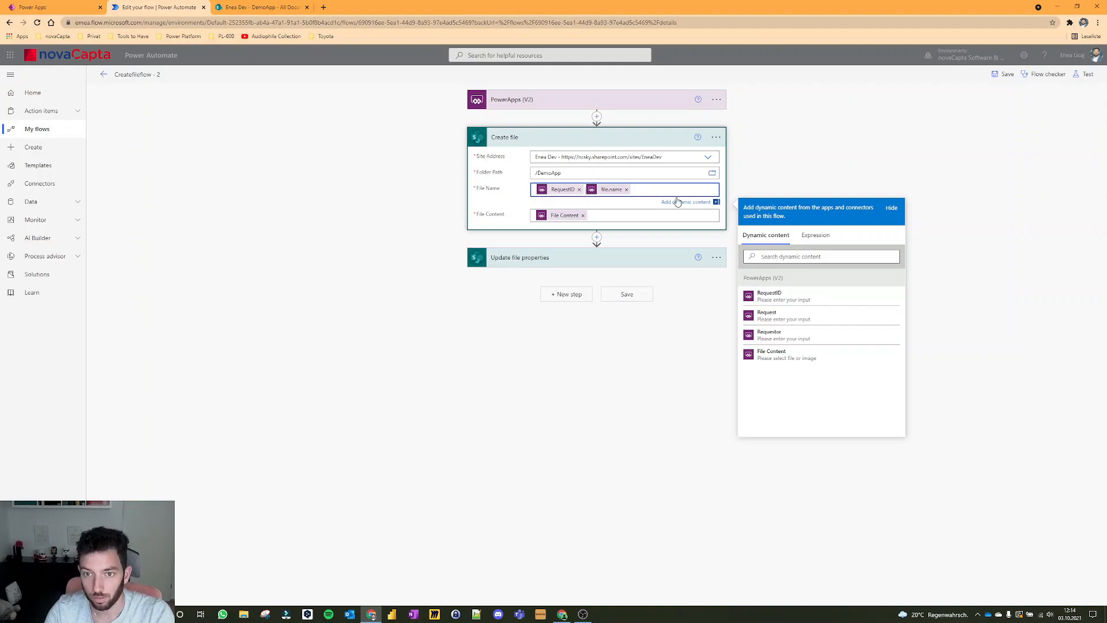
{"action": "left_click", "coordinate": [626, 295]}
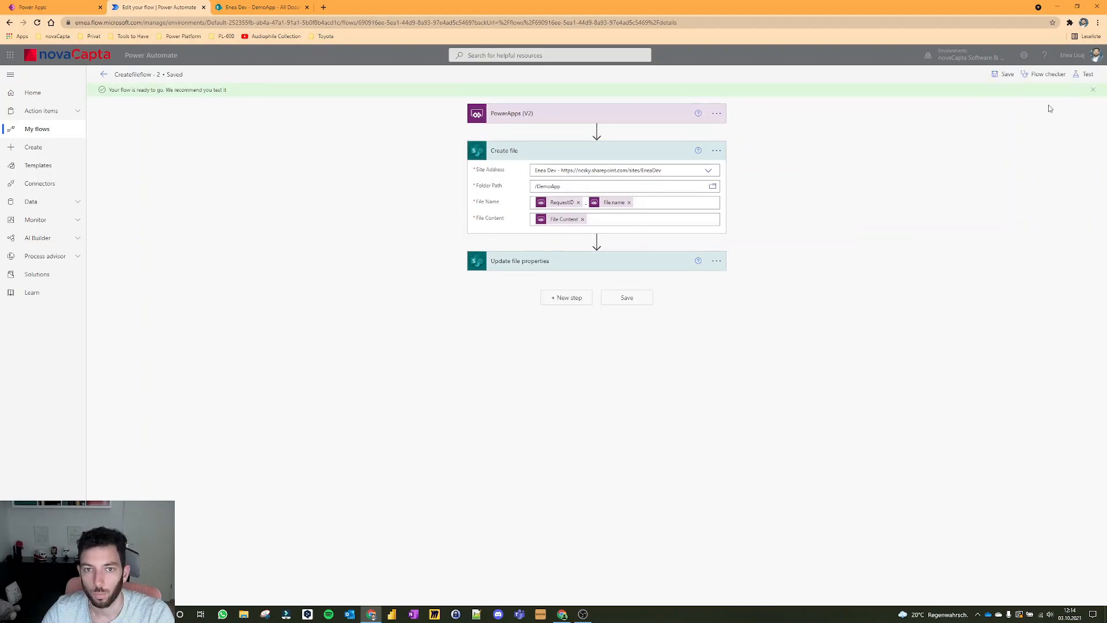
Test the flow automatically with a recently used trigger, choosing the most recent succeeded run.
{"action": "left_click", "coordinate": [1083, 75]}
{"action": "left_click", "coordinate": [1000, 119]}
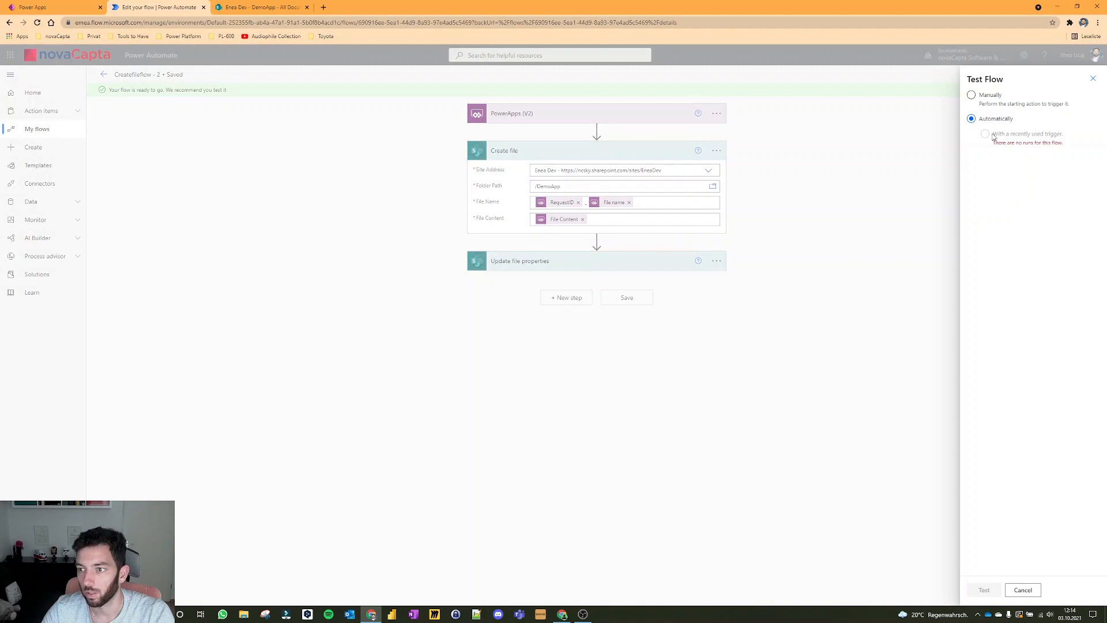
{"action": "left_click", "coordinate": [1001, 135]}
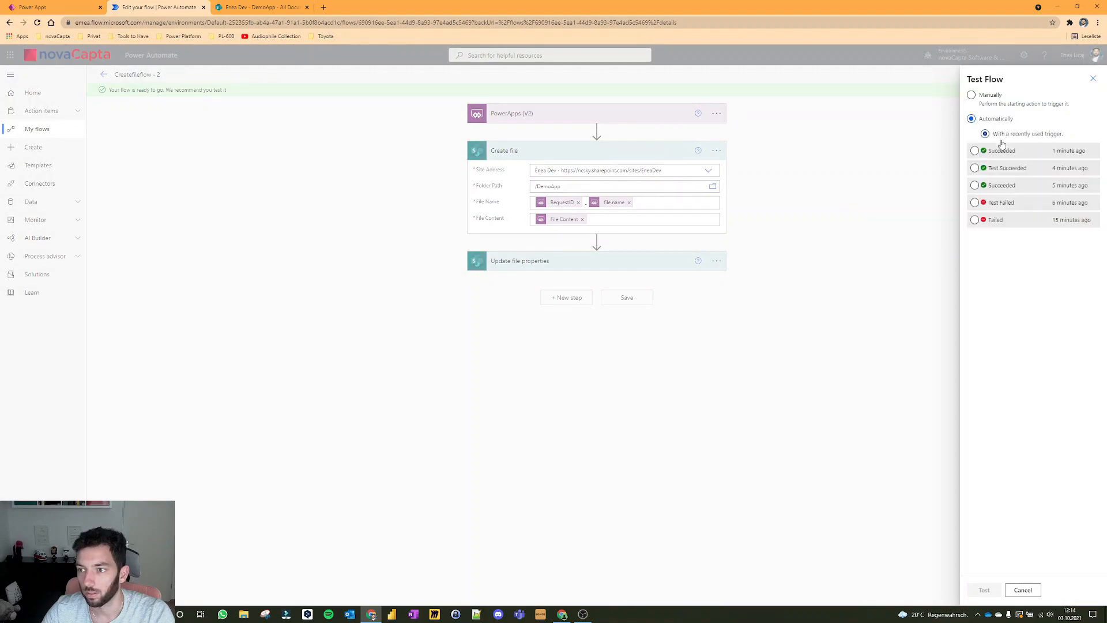
{"action": "left_click", "coordinate": [985, 588]}
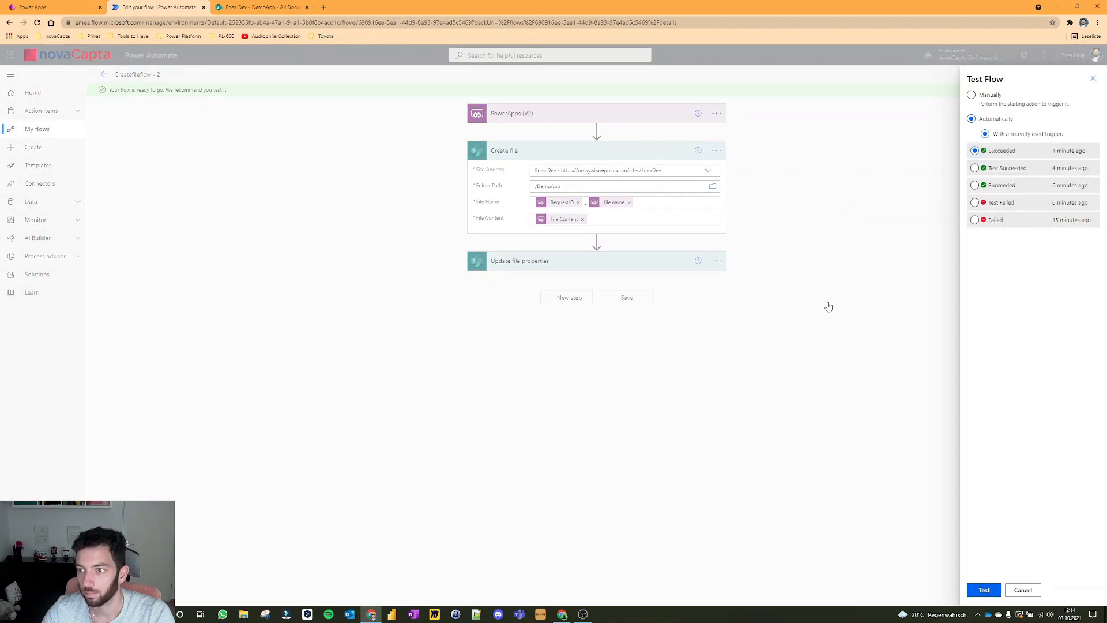
Switch to the SharePoint DemoApp library, reload it, and check the newly created file's name and type.
{"action": "left_click", "coordinate": [254, 7]}
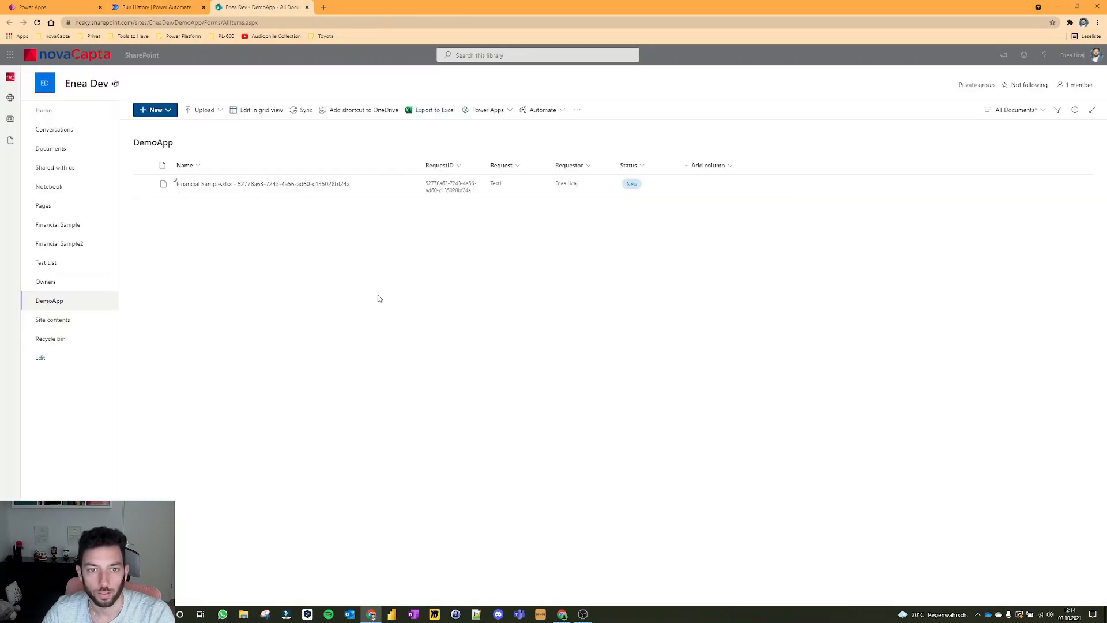
{"action": "key", "text": "F5"}
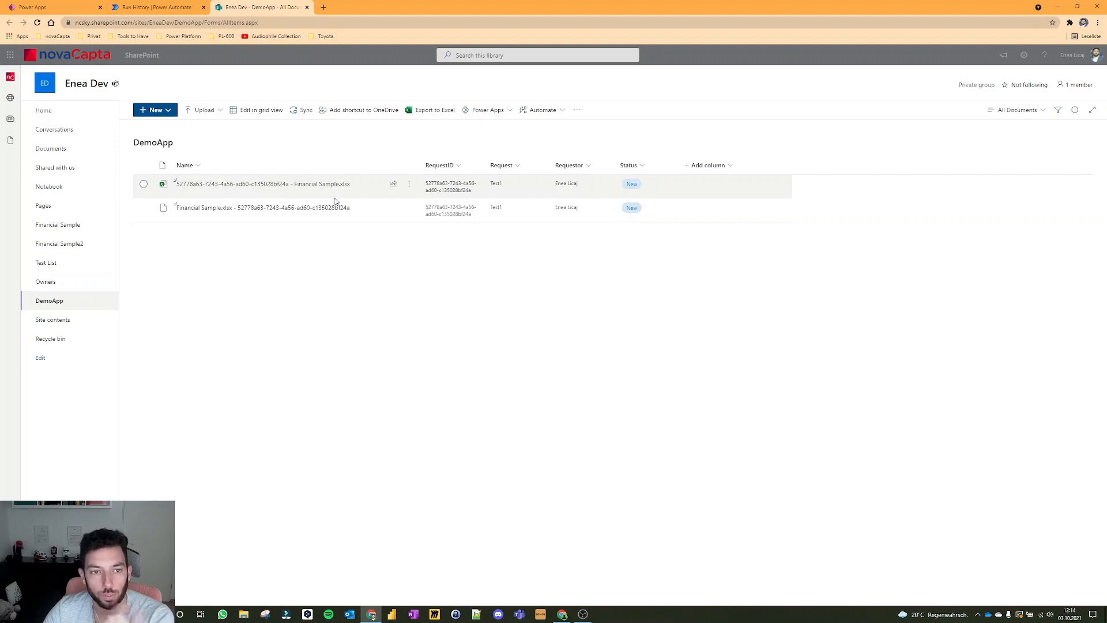
{"action": "mouse_move", "coordinate": [343, 187]}
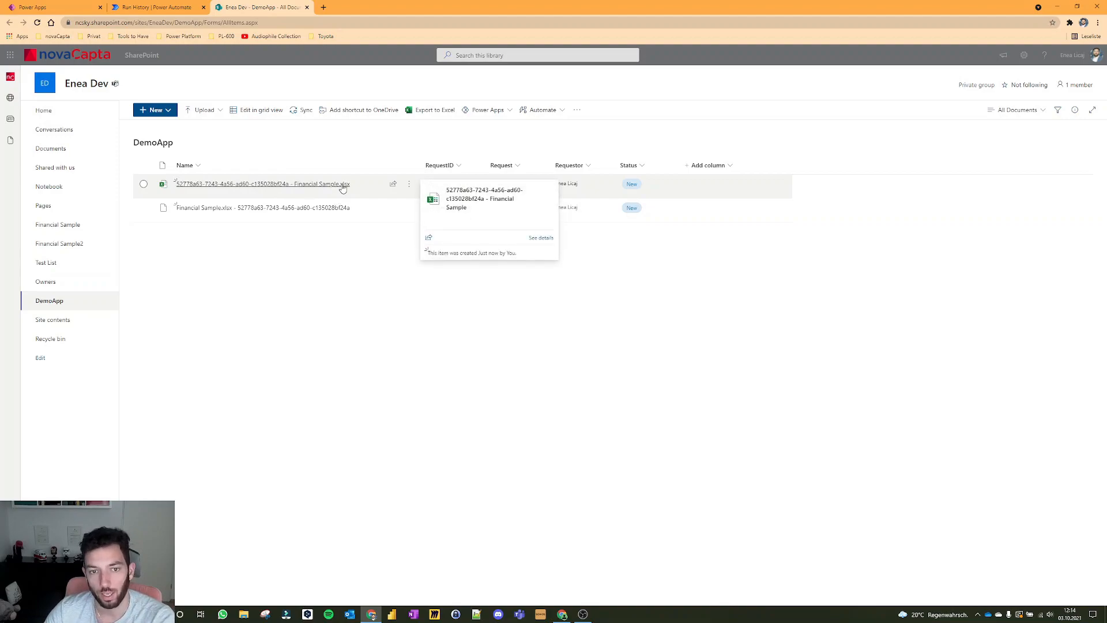